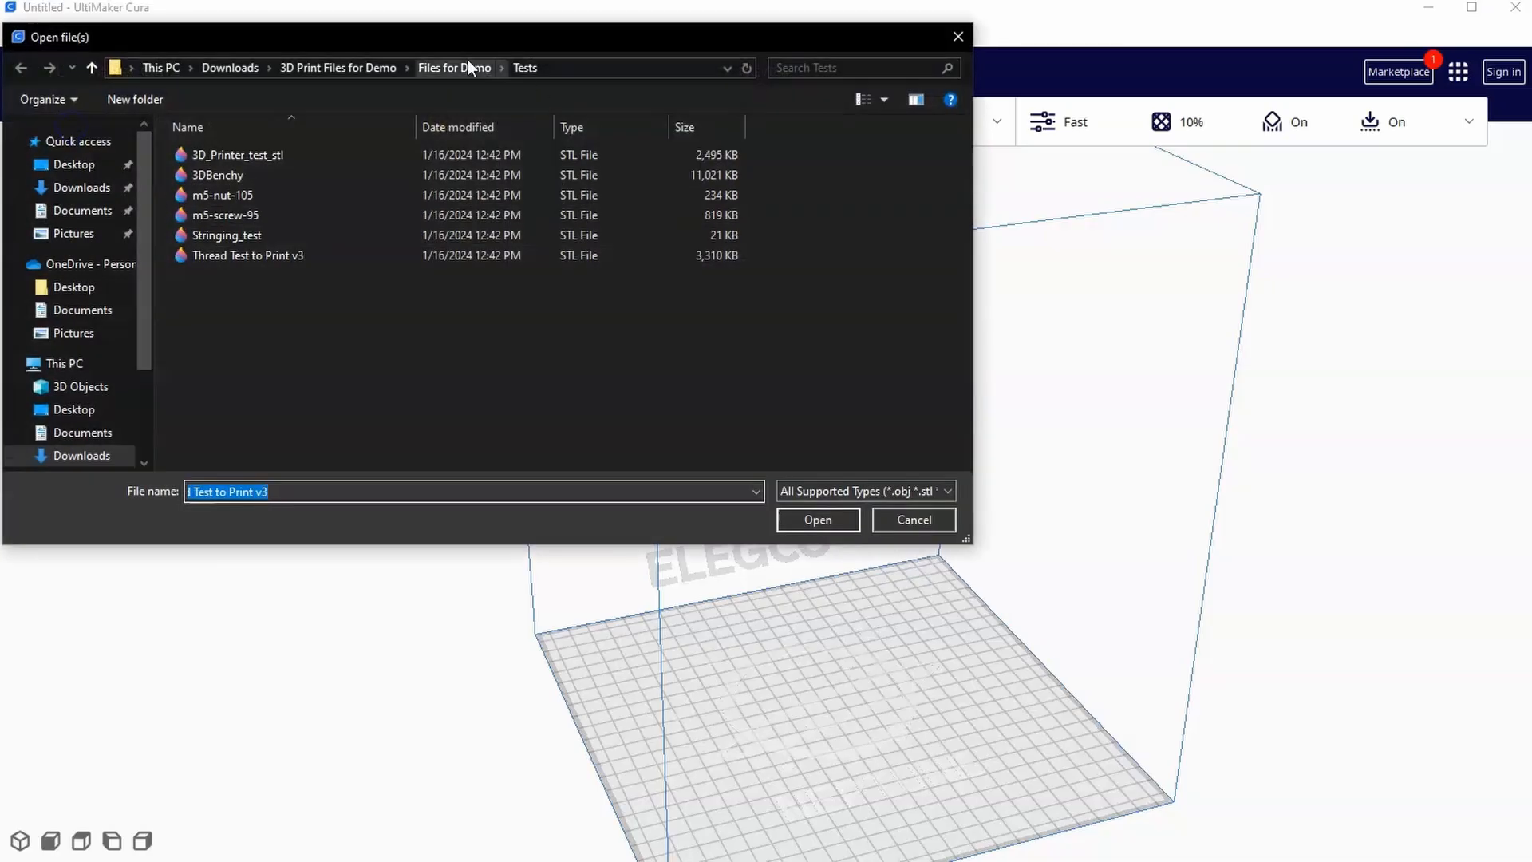
# Step: Load V8_MK85_Helmet_Top_By_AKIRA.stl from the Iron Man folder onto the build plate
pyautogui.click(454, 67)
pyautogui.doubleClick(221, 173)
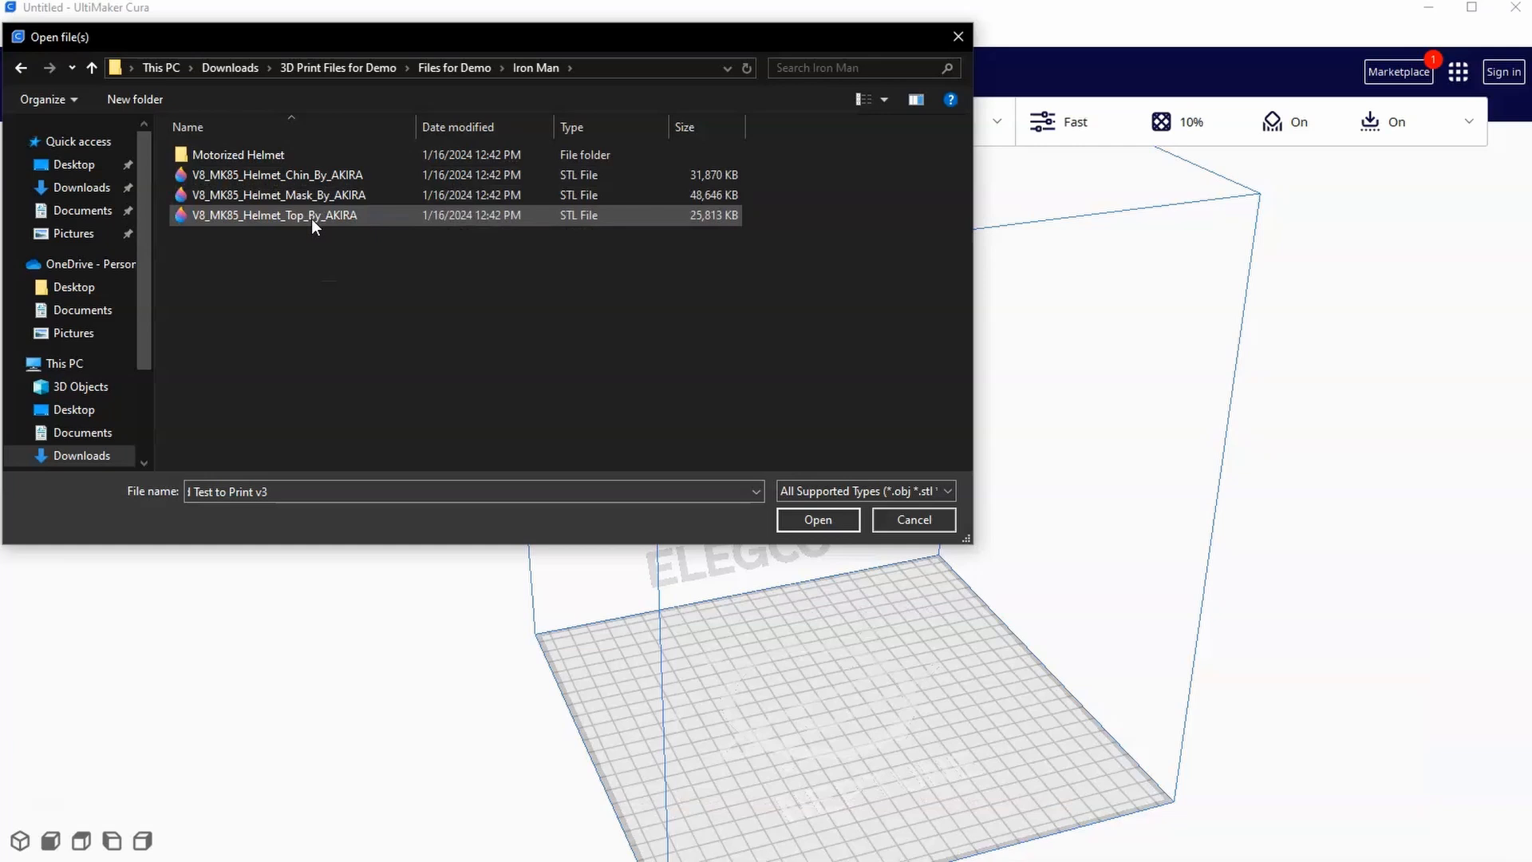
pyautogui.doubleClick(311, 219)
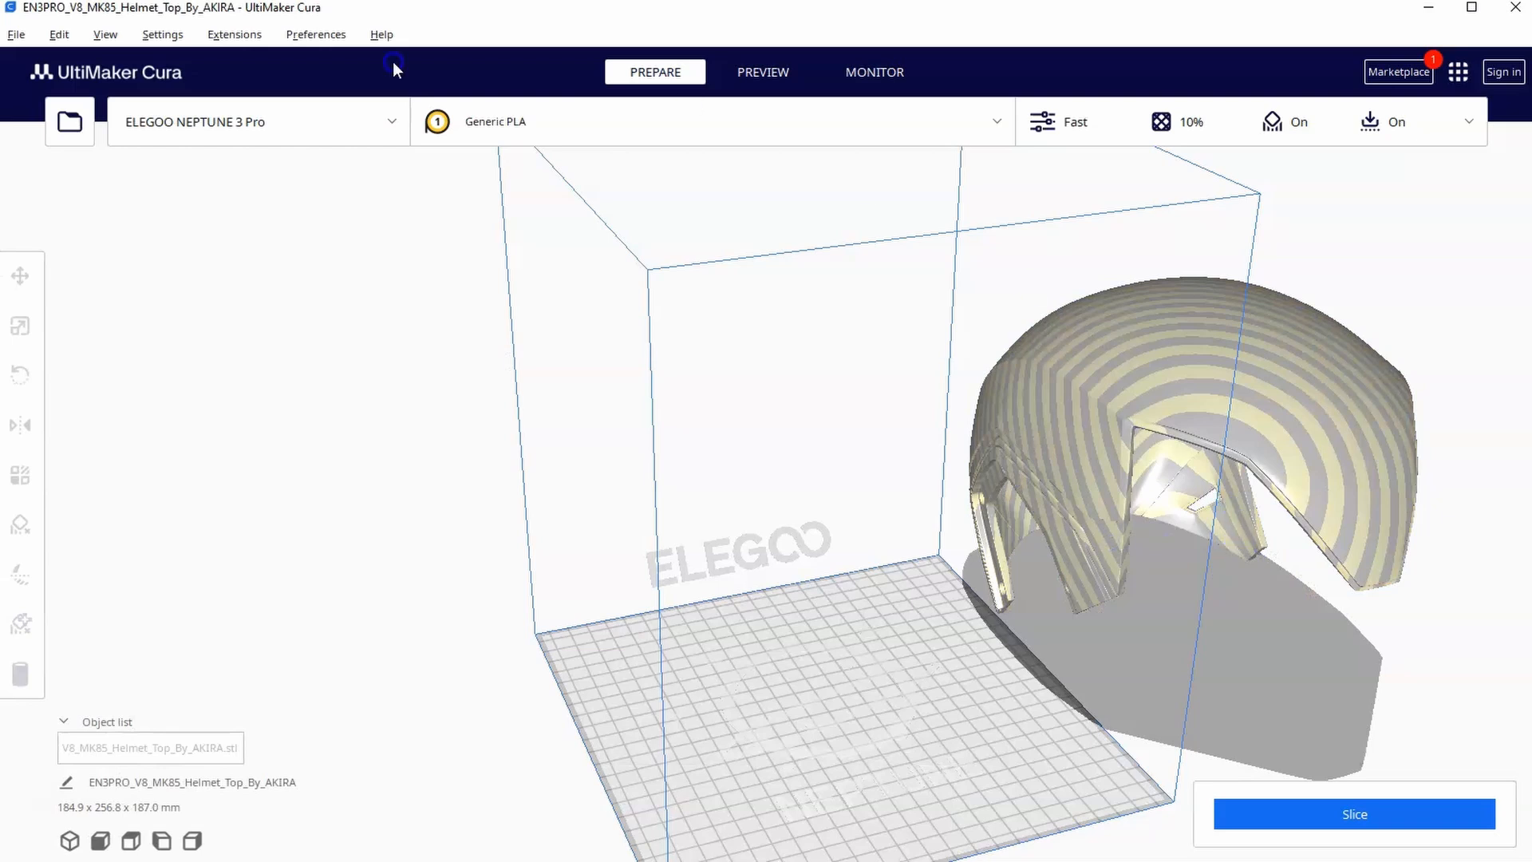
# Step: Move the helmet top left along X to about 13.19 mm, inside the build volume
pyautogui.click(1176, 489)
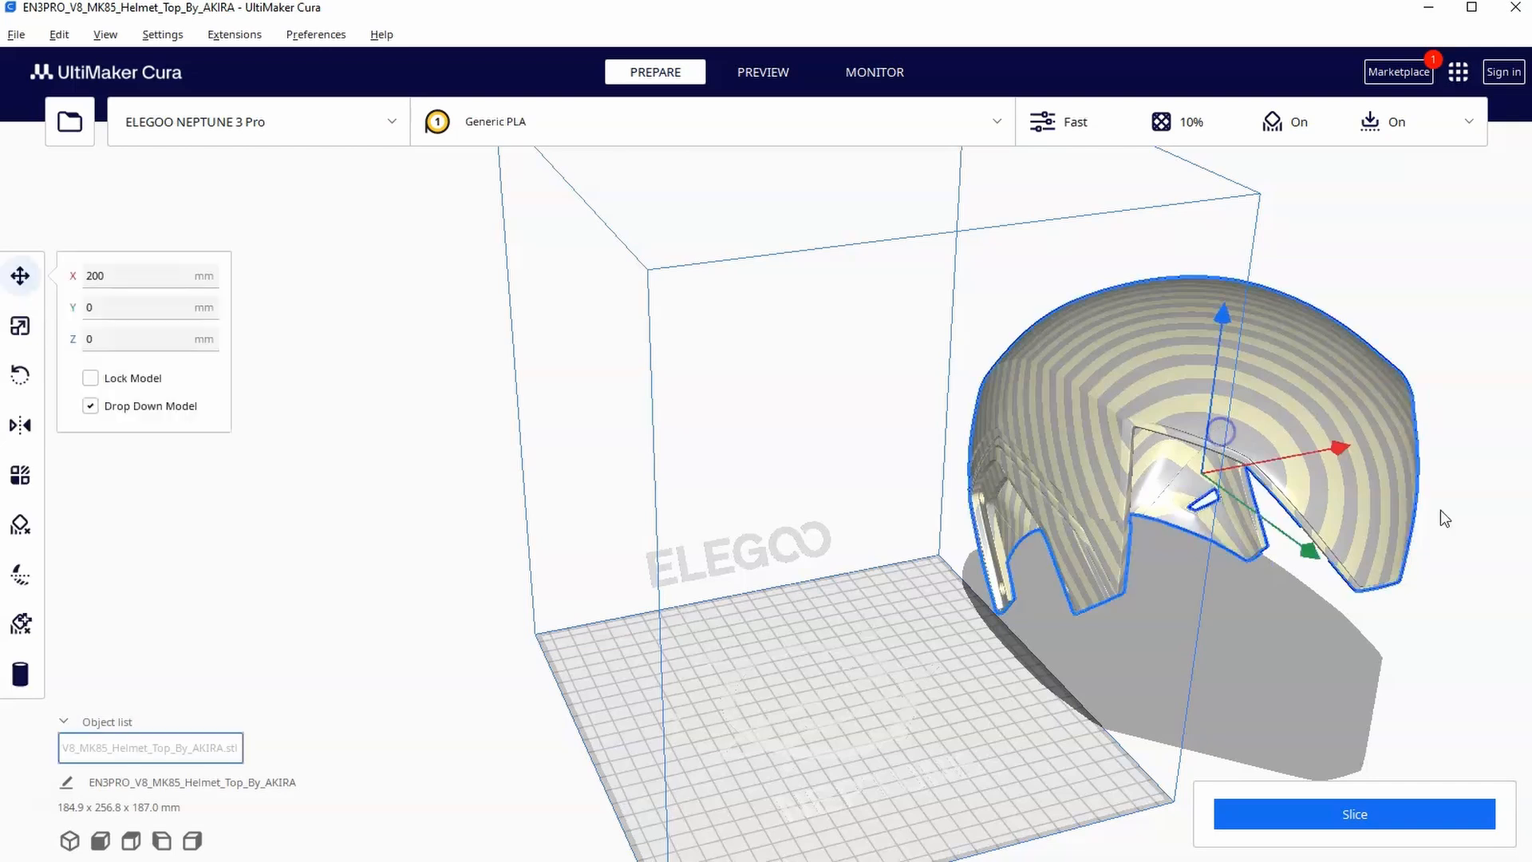
pyautogui.moveTo(1343, 448); pyautogui.dragTo(1052, 493)
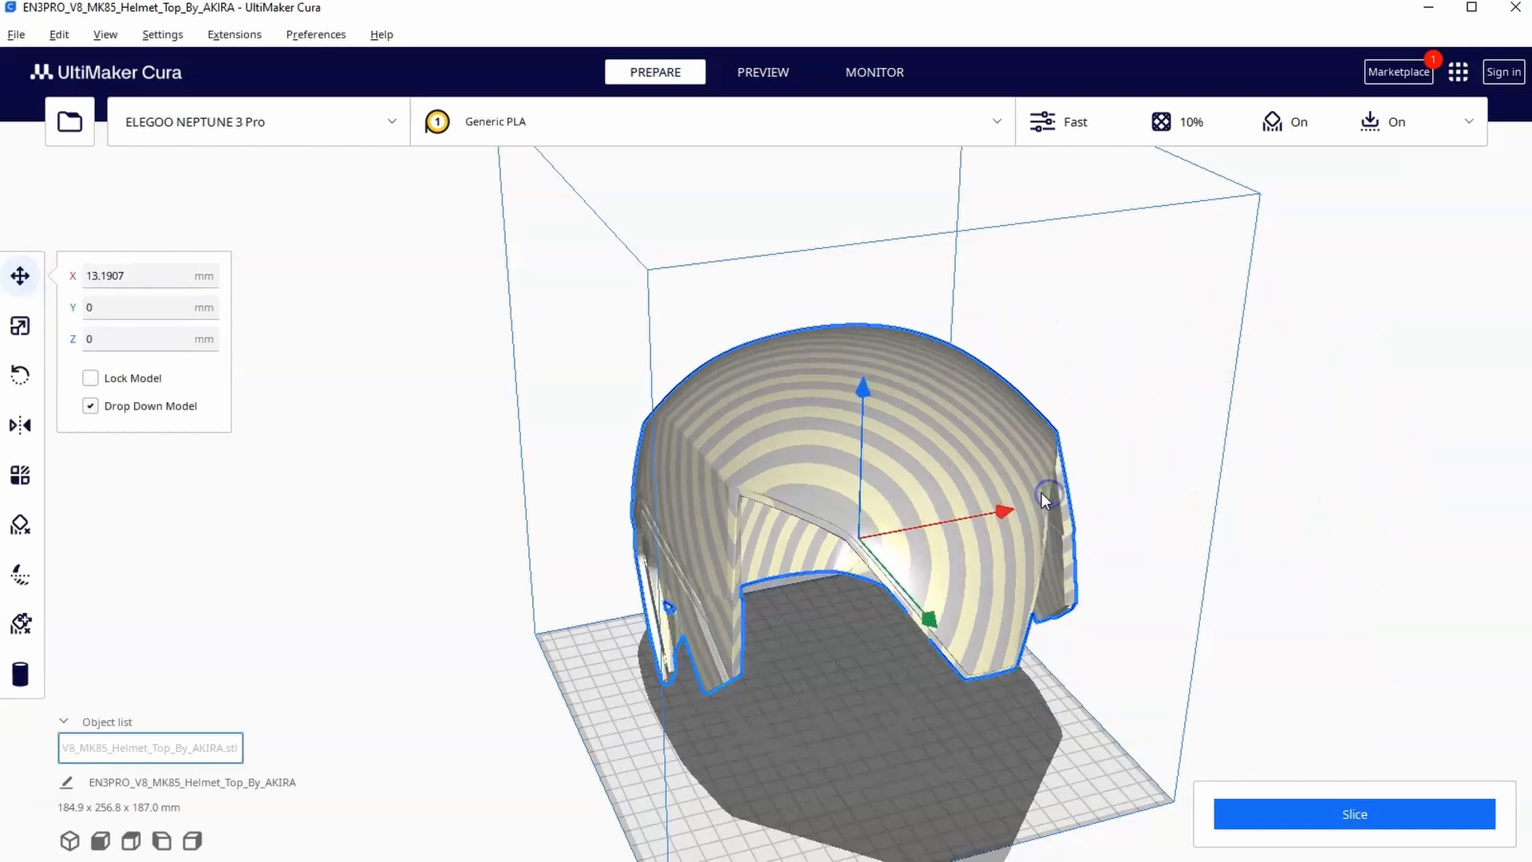
pyautogui.moveTo(1041, 492)
pyautogui.mouseDown(button='right')
pyautogui.moveTo(1105, 478)
pyautogui.moveTo(1058, 500)
pyautogui.mouseUp(button='right')
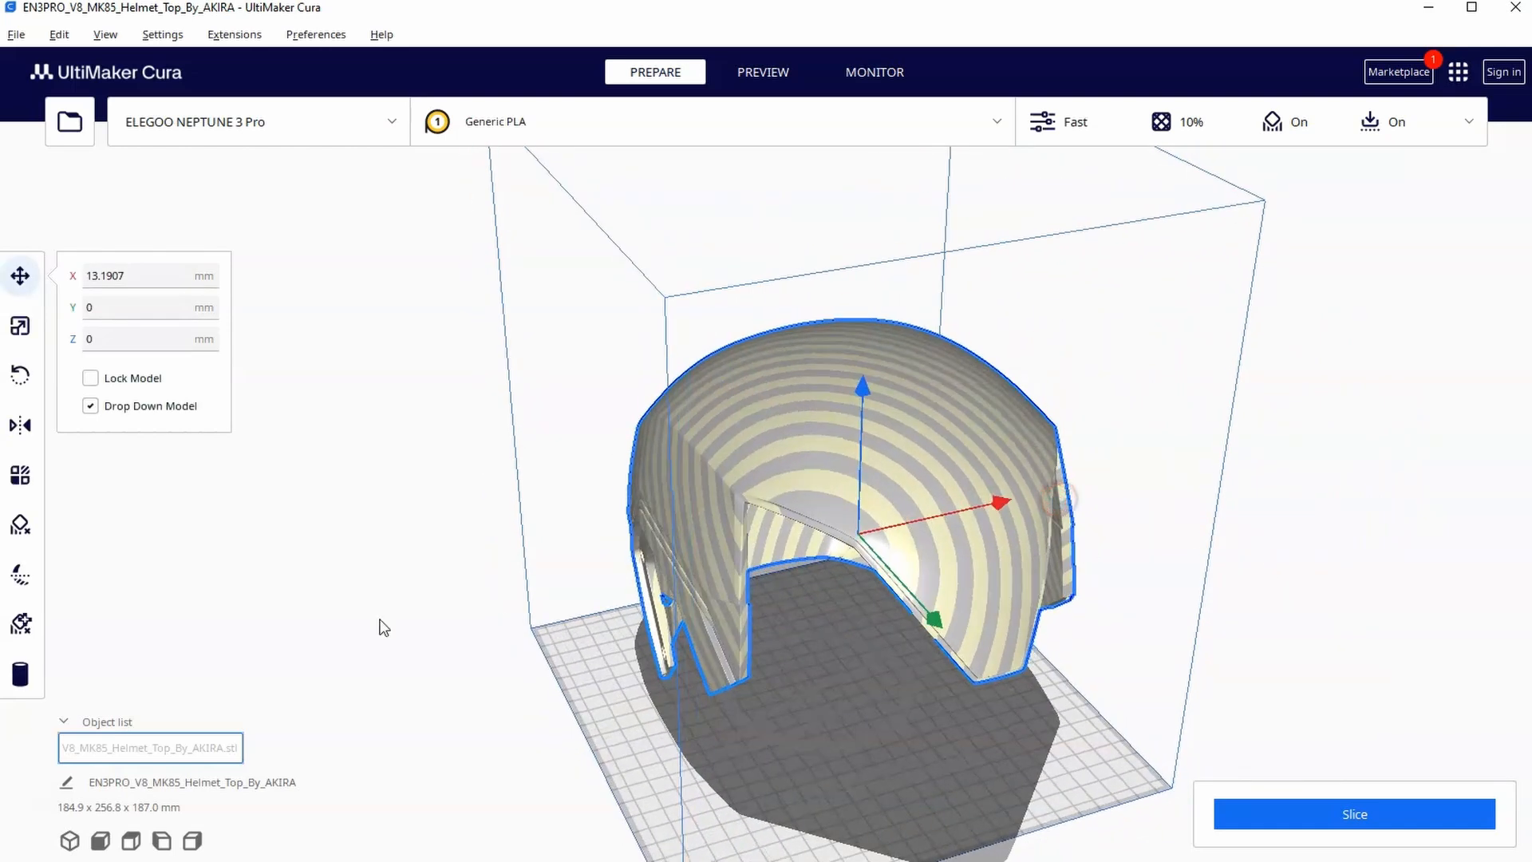
# Step: Rotate the helmet top -90° so the dome starts pointing downward
pyautogui.click(20, 375)
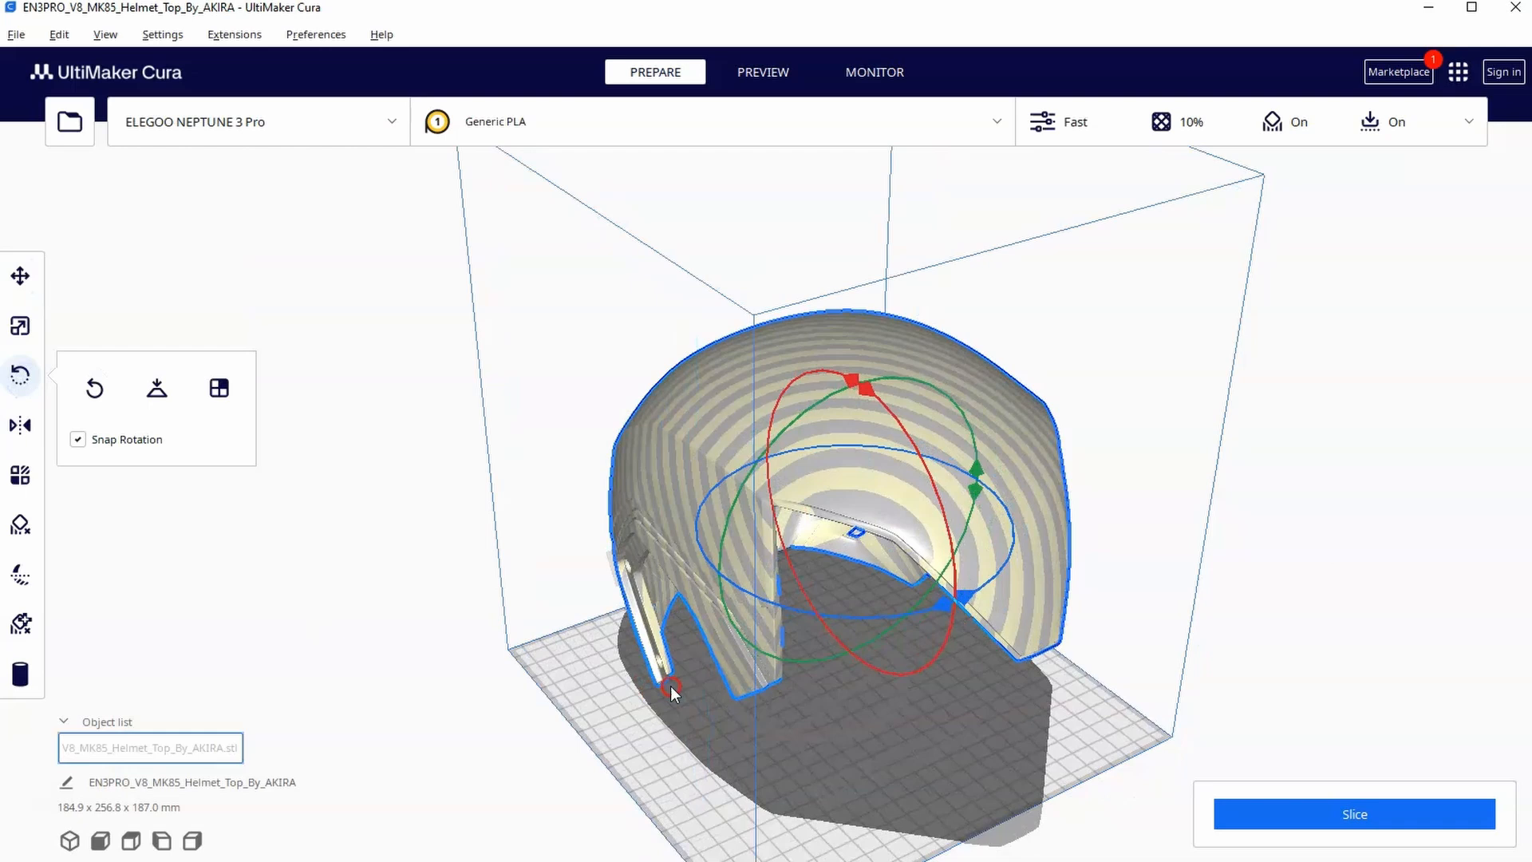
pyautogui.moveTo(671, 686); pyautogui.dragTo(812, 464, button='right')
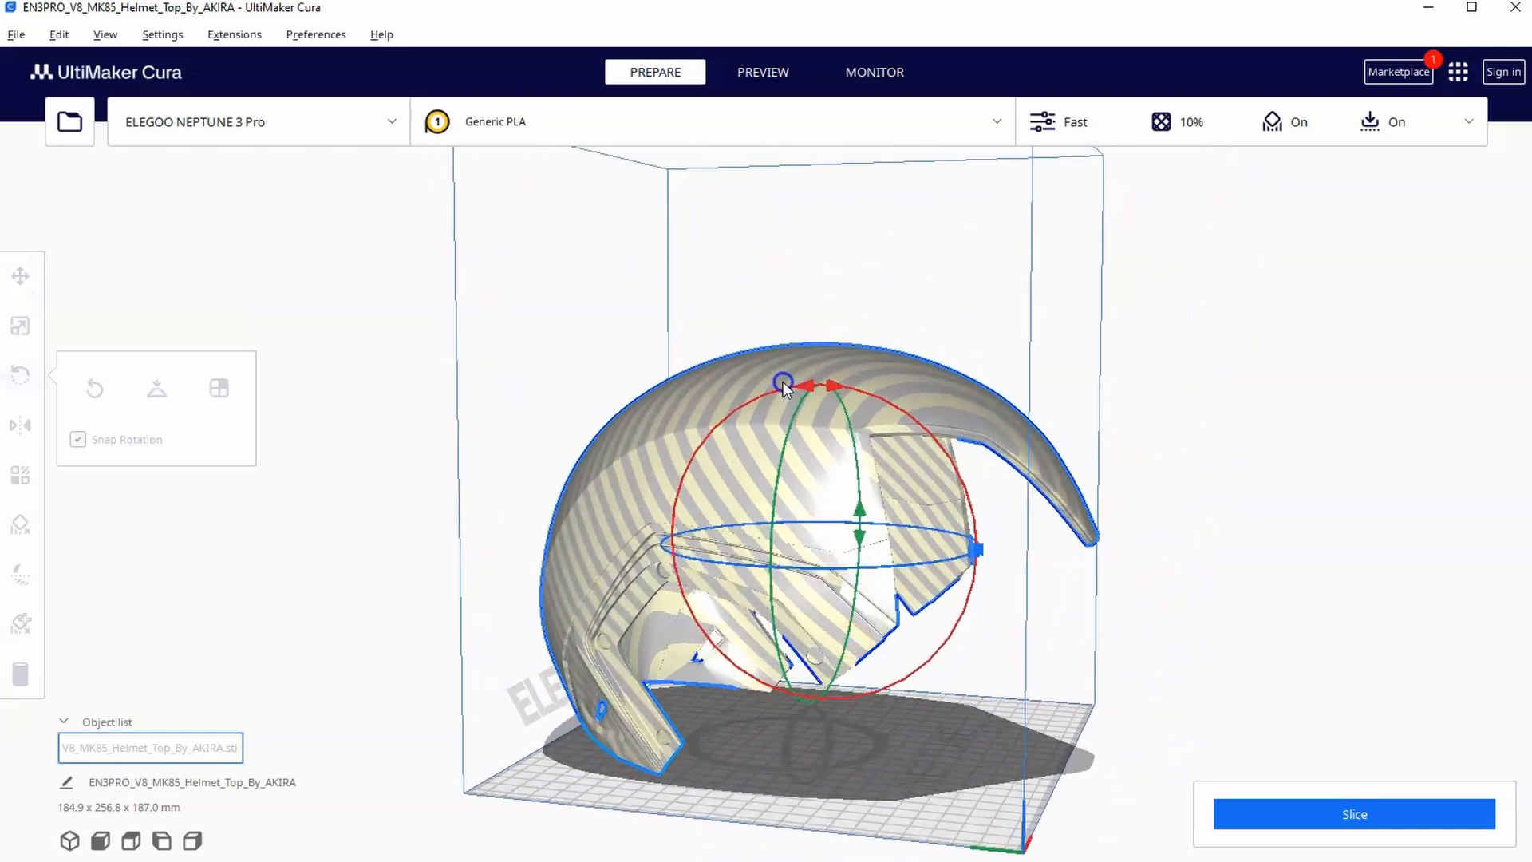
pyautogui.moveTo(803, 381); pyautogui.dragTo(631, 537)
pyautogui.moveTo(742, 599); pyautogui.dragTo(875, 561, button='right')
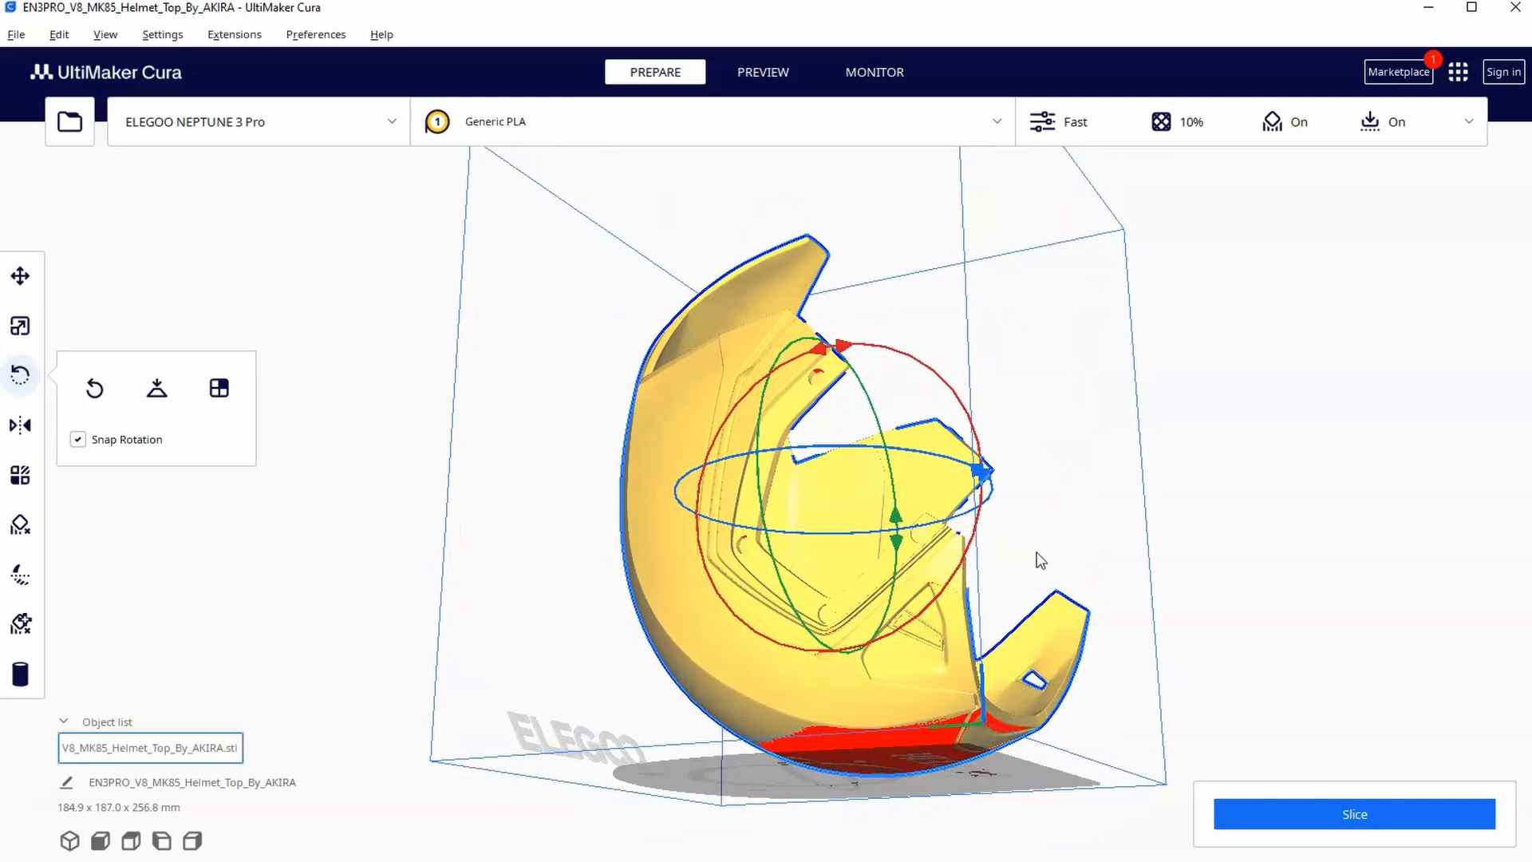
pyautogui.moveTo(1136, 561); pyautogui.dragTo(1022, 619, button='right')
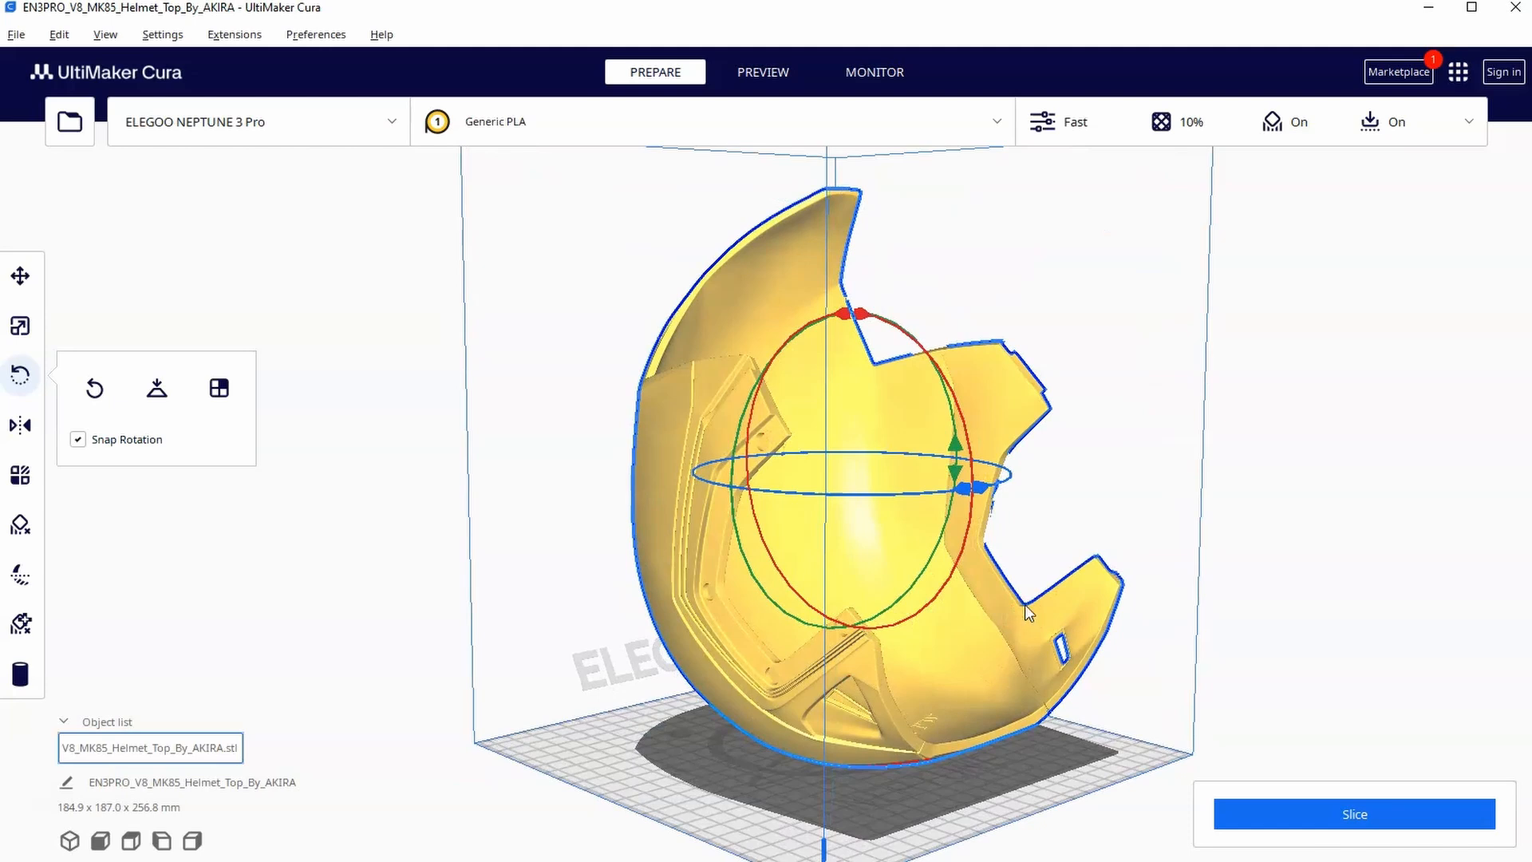
pyautogui.moveTo(1015, 614); pyautogui.dragTo(837, 641, button='right')
pyautogui.scroll(3, 898, 638)
pyautogui.scroll(2, 897, 639)
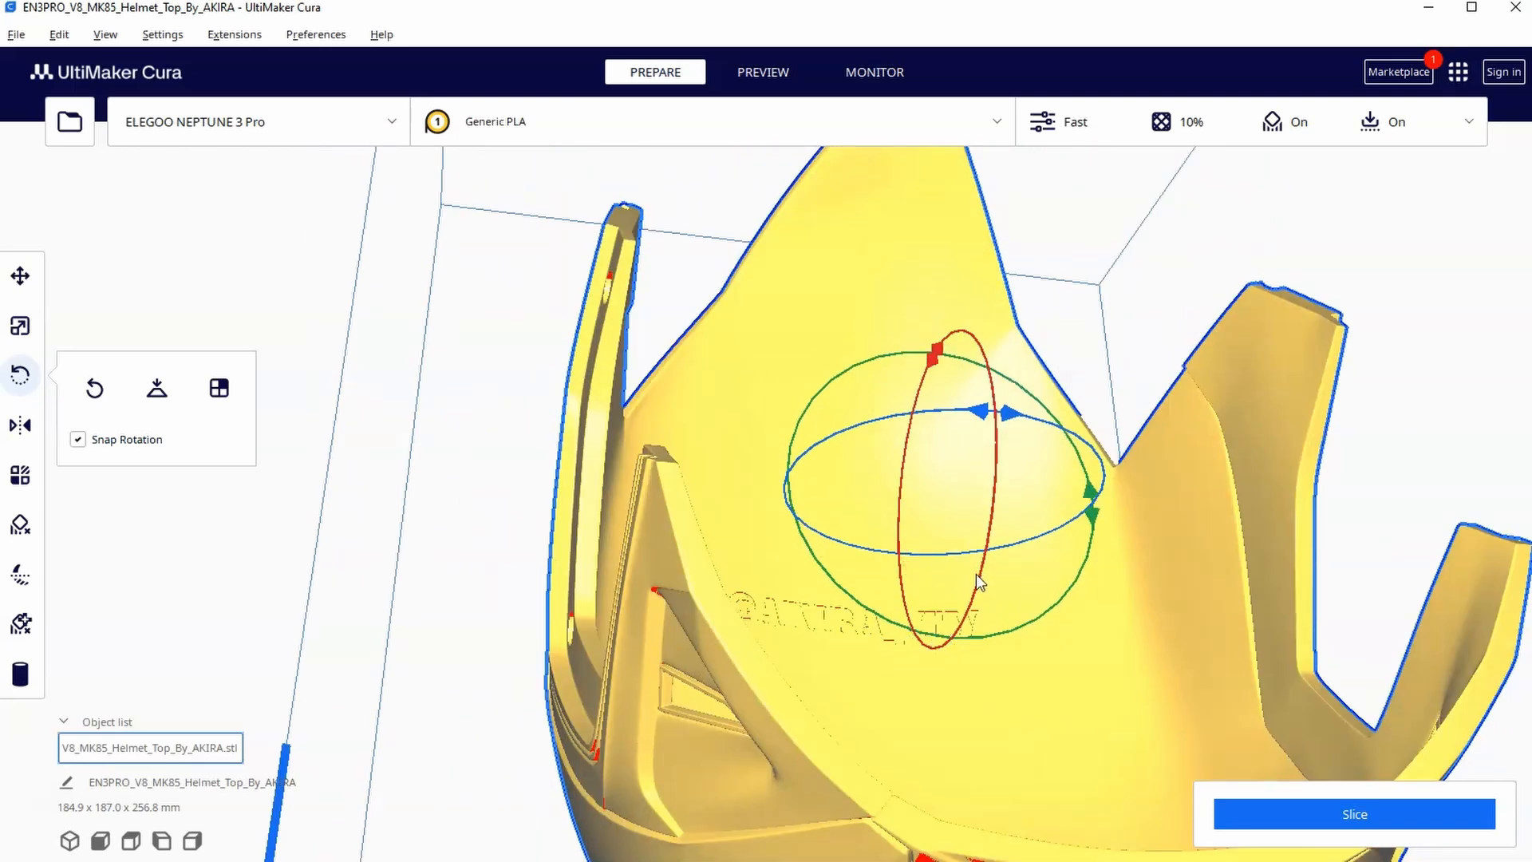
# Step: Tilt the helmet around a second axis so it sits dome-down at an angle
pyautogui.moveTo(976, 574)
pyautogui.mouseDown(button='right')
pyautogui.moveTo(1038, 655)
pyautogui.moveTo(936, 368)
pyautogui.mouseUp(button='right')
pyautogui.scroll(-3, 1038, 655)
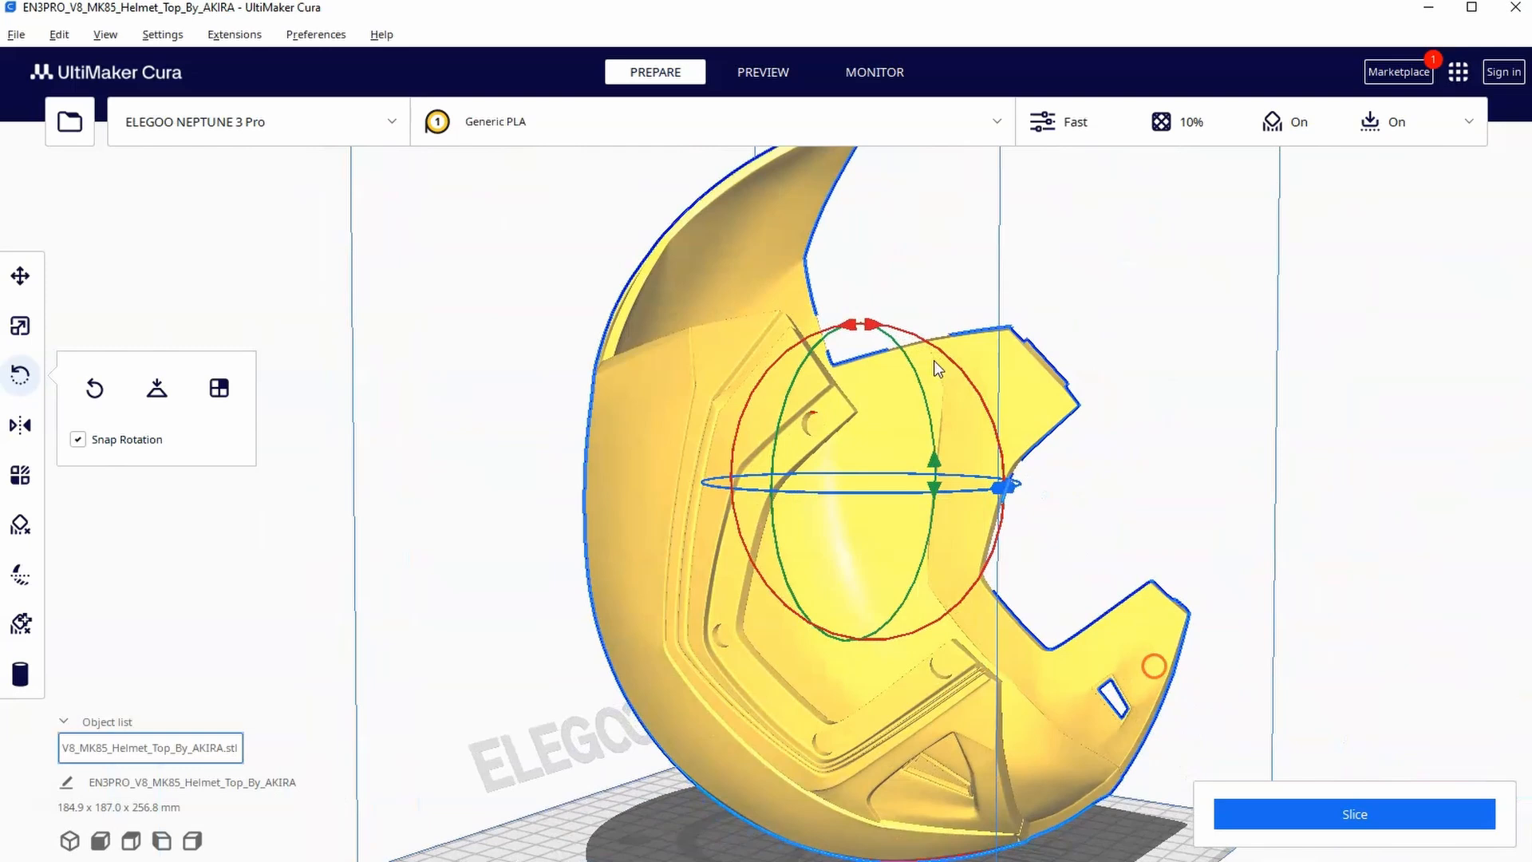
pyautogui.moveTo(865, 327); pyautogui.dragTo(911, 498)
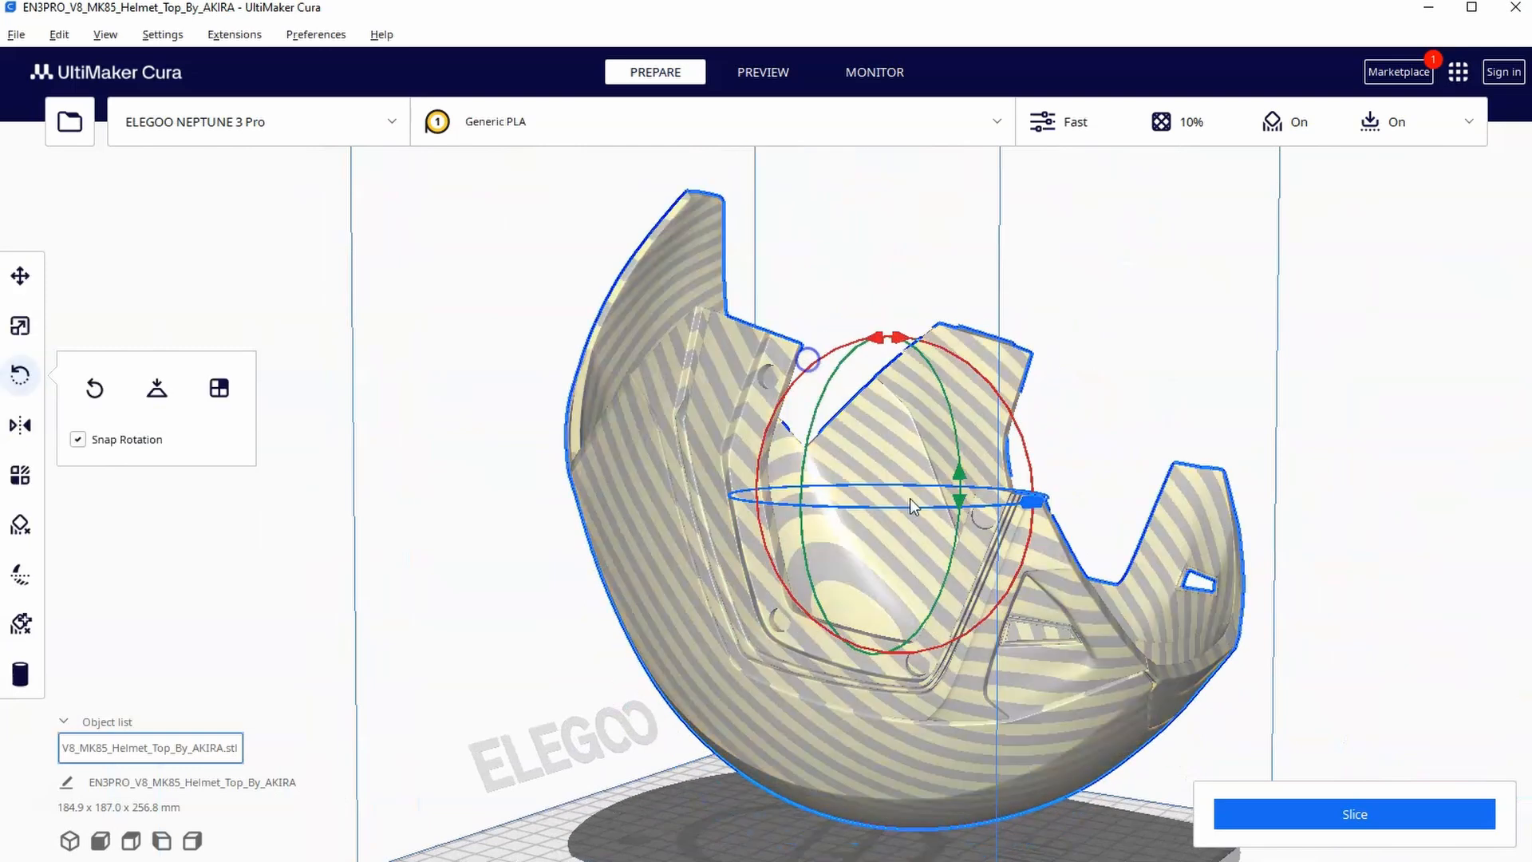
pyautogui.moveTo(909, 498); pyautogui.dragTo(832, 440, button='right')
pyautogui.scroll(3, 828, 438)
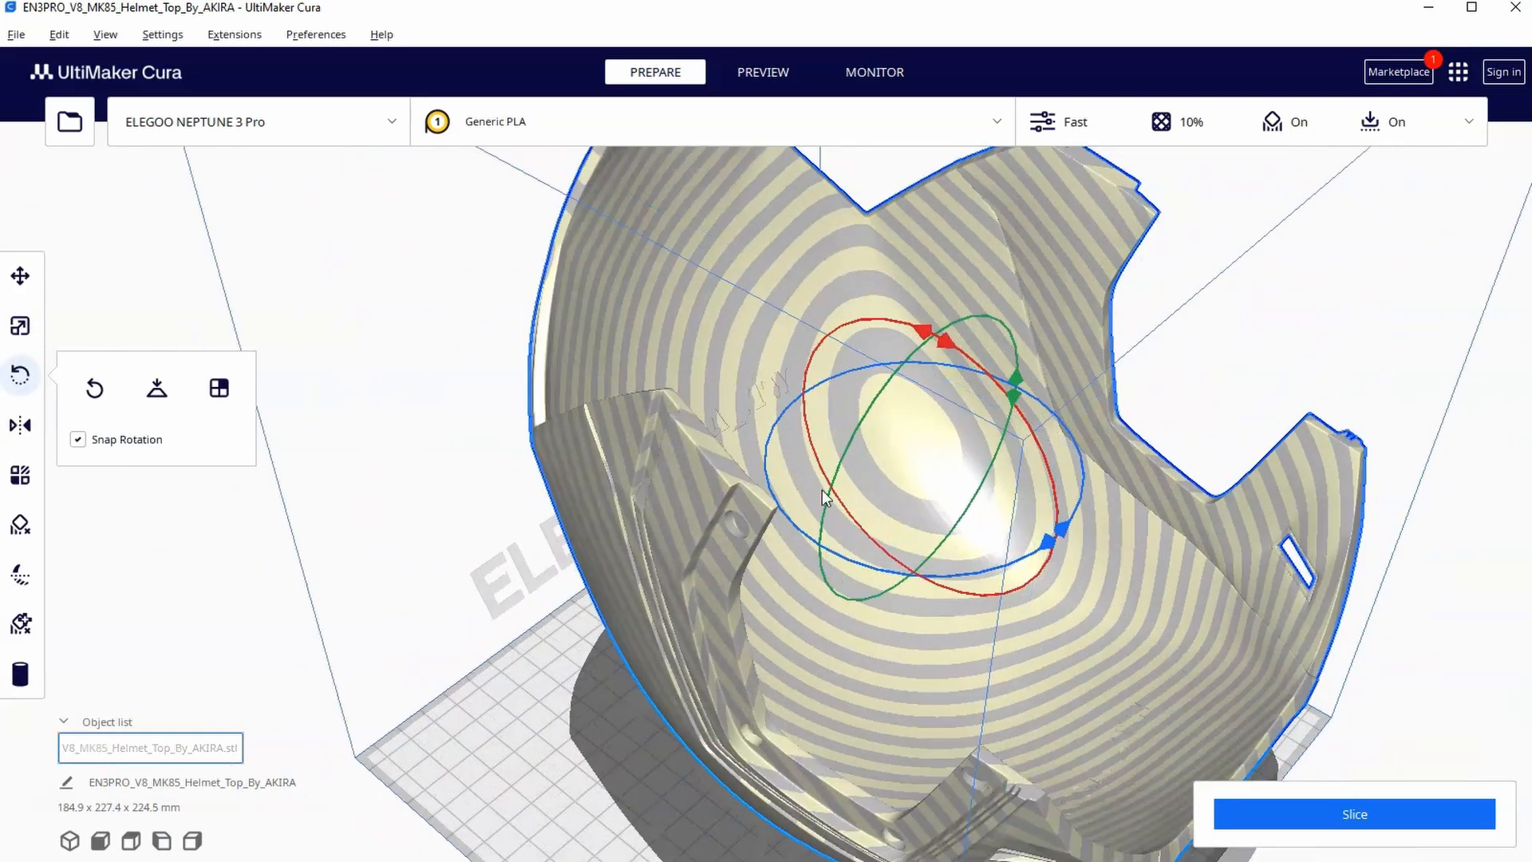
pyautogui.scroll(-5, 1021, 694)
pyautogui.moveTo(1122, 645); pyautogui.dragTo(1207, 724, button='right')
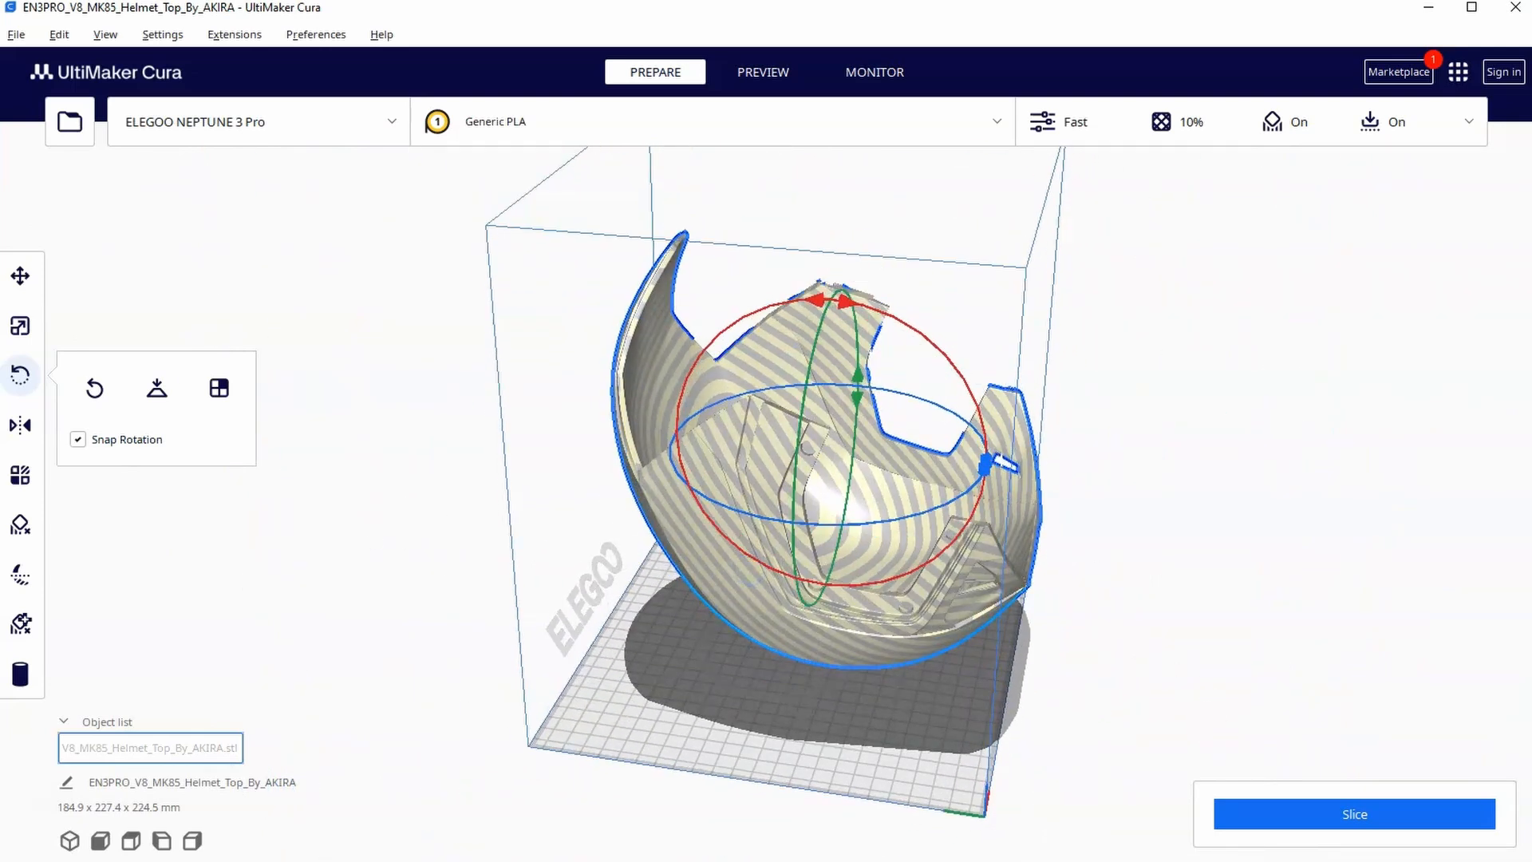
pyautogui.click(19, 277)
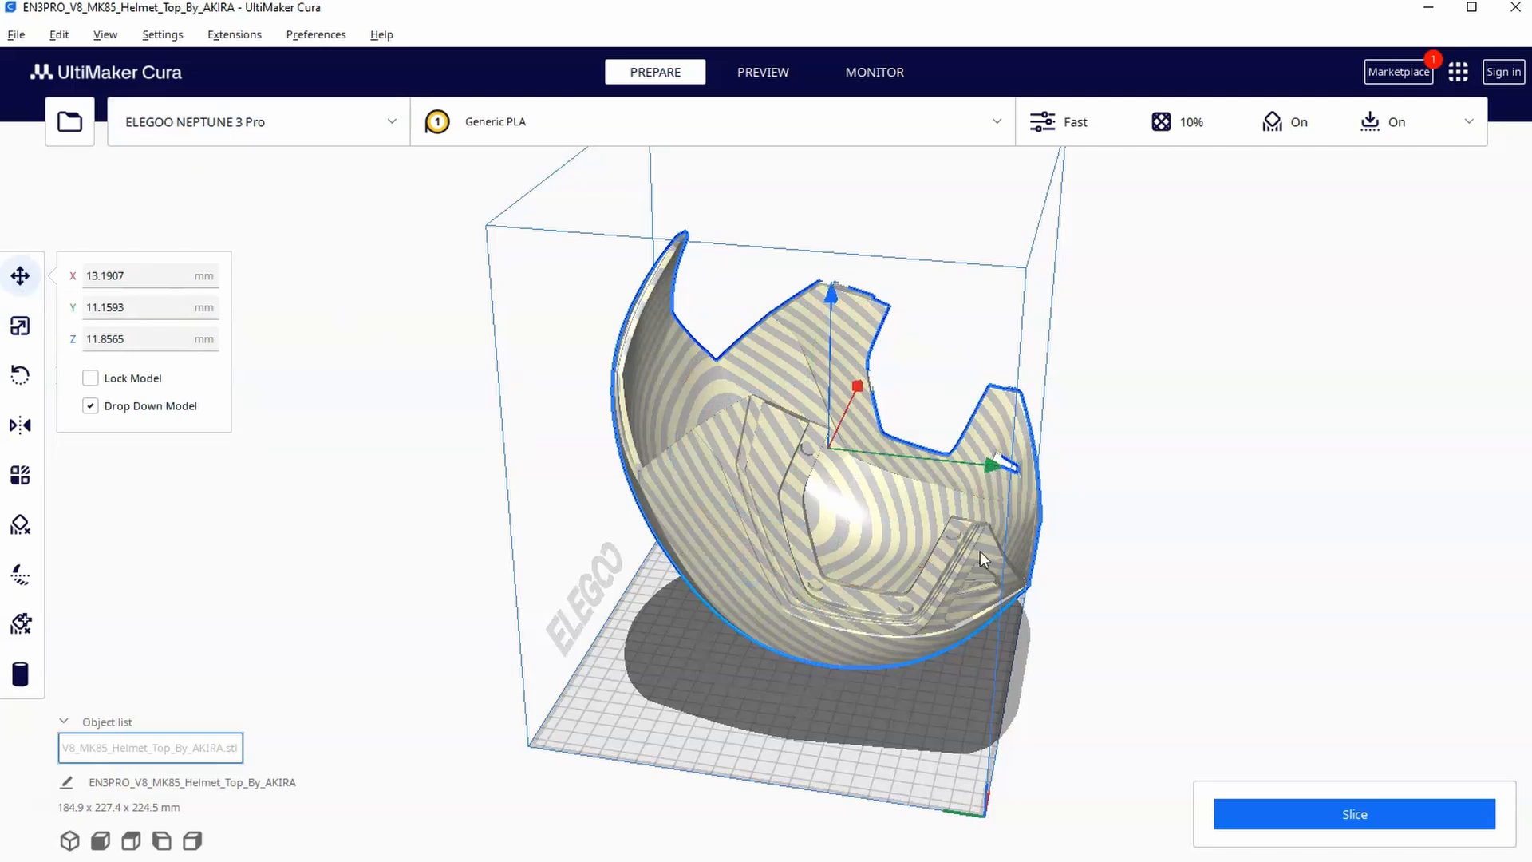
# Step: Shift the helmet along Y to about -0.666 mm and drop it onto the build plate at Z 0
pyautogui.moveTo(999, 469); pyautogui.dragTo(967, 465)
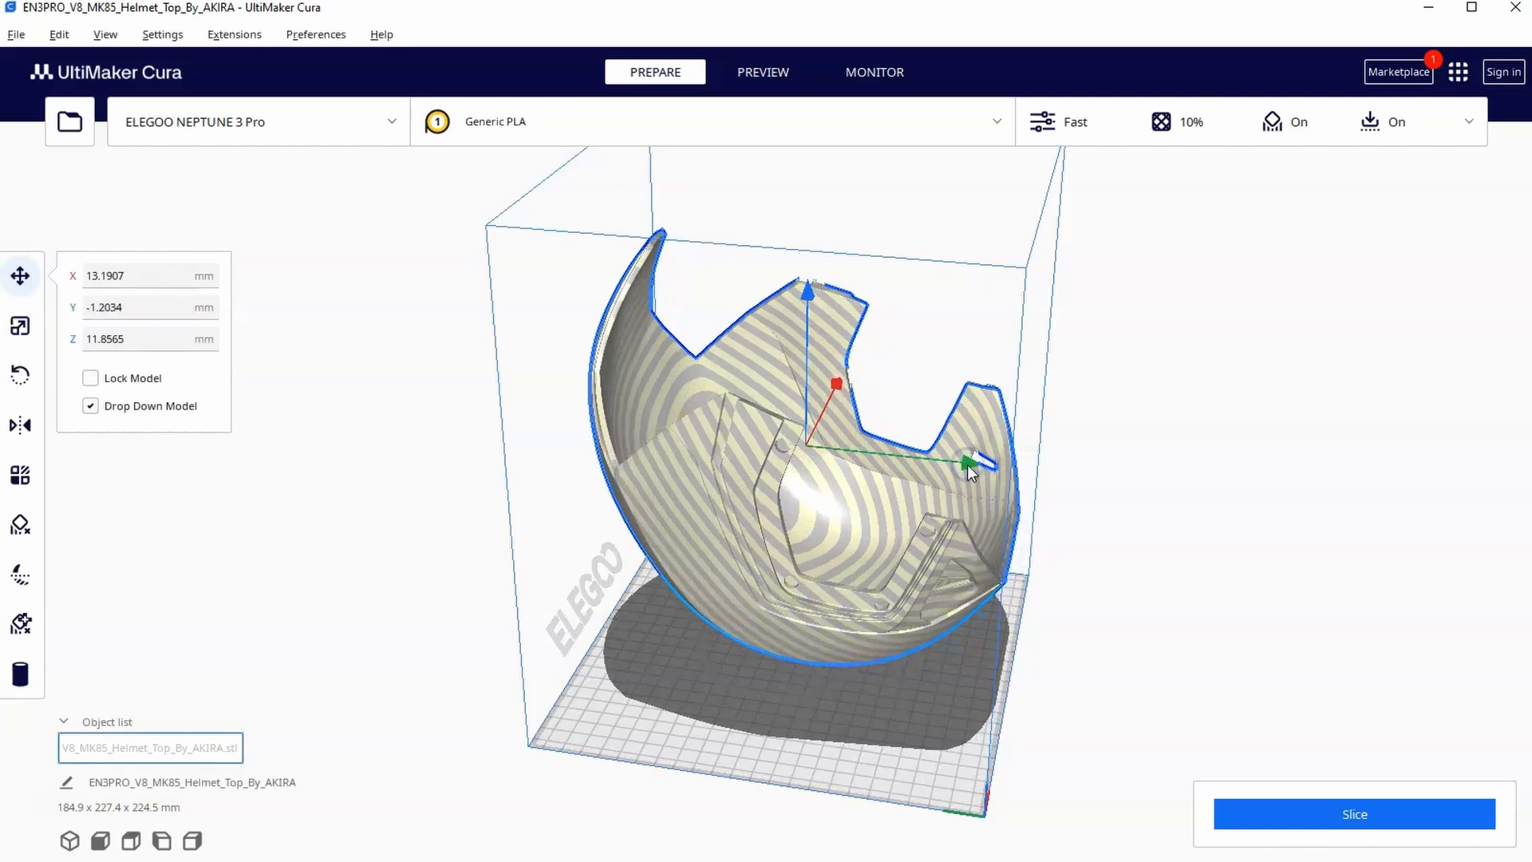
pyautogui.moveTo(969, 472); pyautogui.dragTo(971, 463, button='right')
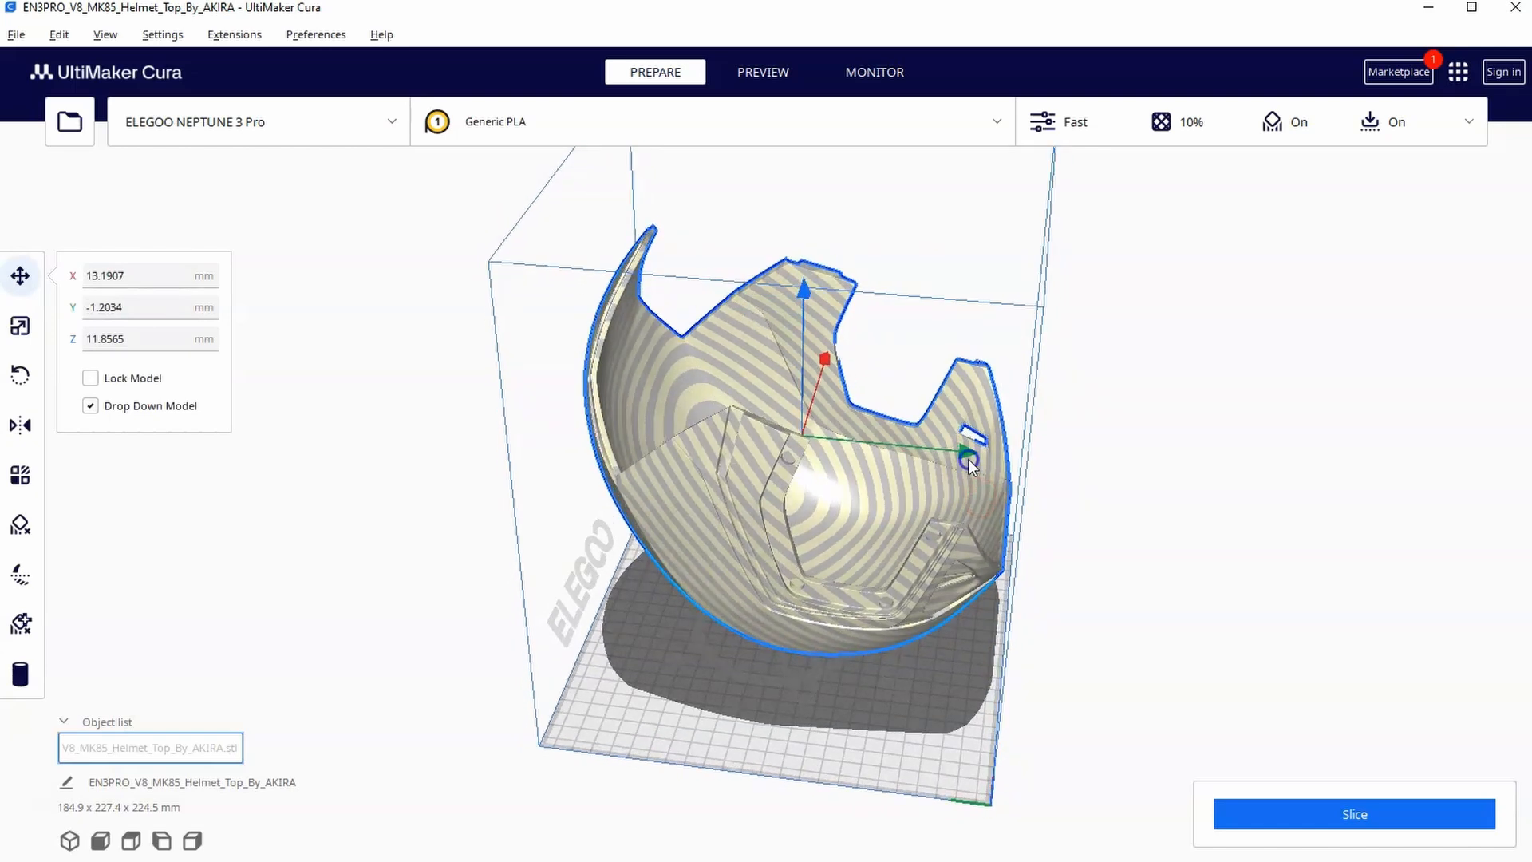
pyautogui.moveTo(970, 459)
pyautogui.mouseDown(button='right')
pyautogui.moveTo(984, 494)
pyautogui.moveTo(693, 558)
pyautogui.moveTo(909, 731)
pyautogui.moveTo(851, 621)
pyautogui.mouseUp(button='right')
pyautogui.scroll(5, 799, 564)
pyautogui.scroll(4, 694, 557)
pyautogui.scroll(4, 693, 555)
pyautogui.scroll(4, 910, 730)
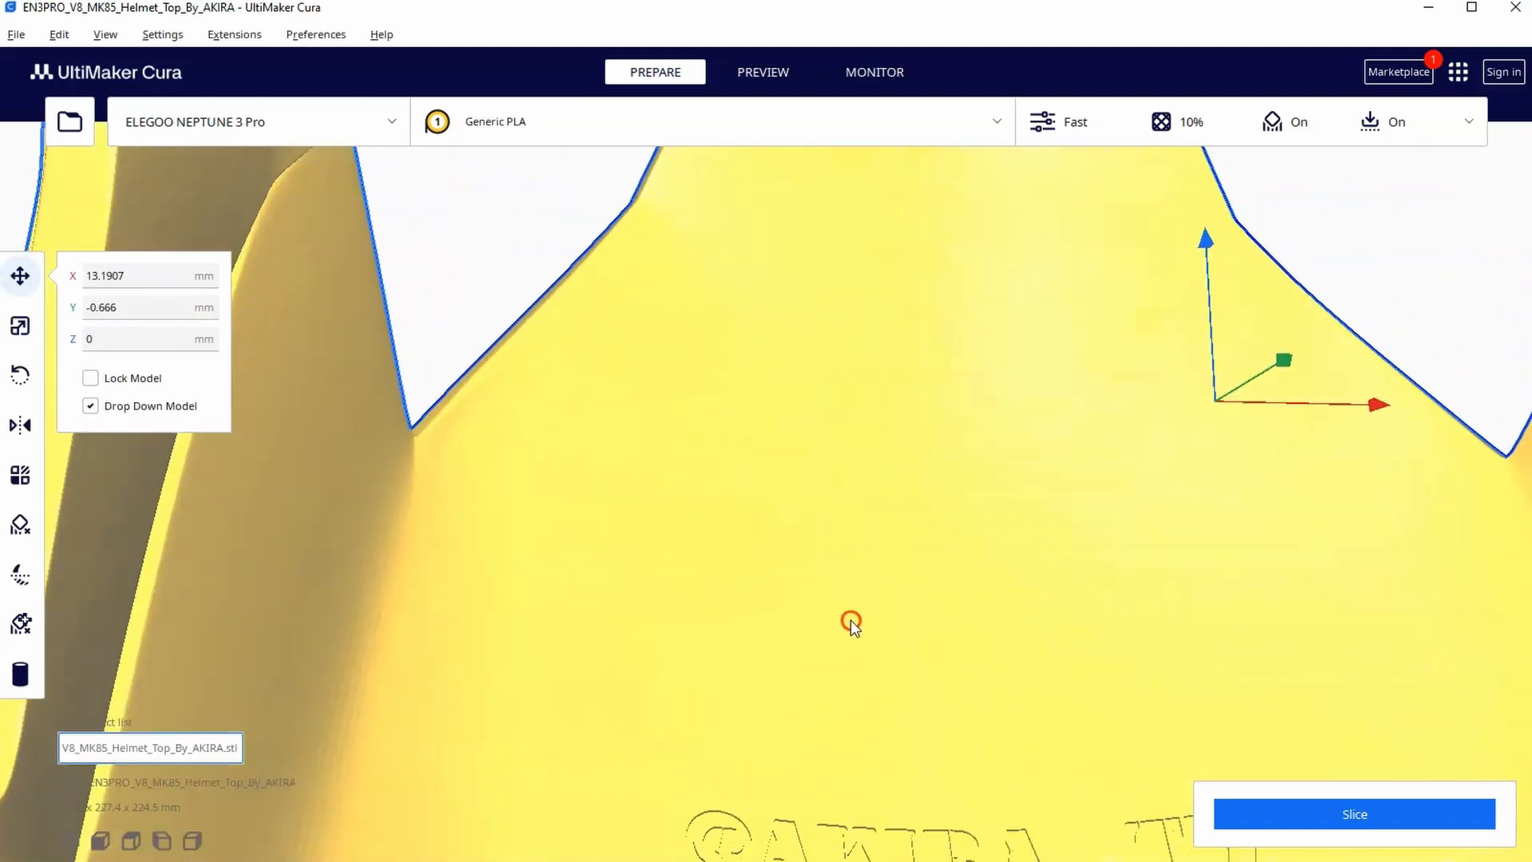
pyautogui.scroll(3, 850, 621)
pyautogui.scroll(-3, 890, 683)
pyautogui.moveTo(892, 683)
pyautogui.mouseDown(button='right')
pyautogui.moveTo(870, 691)
pyautogui.moveTo(1047, 746)
pyautogui.mouseUp(button='right')
pyautogui.moveTo(1057, 812); pyautogui.dragTo(992, 643, button='middle')
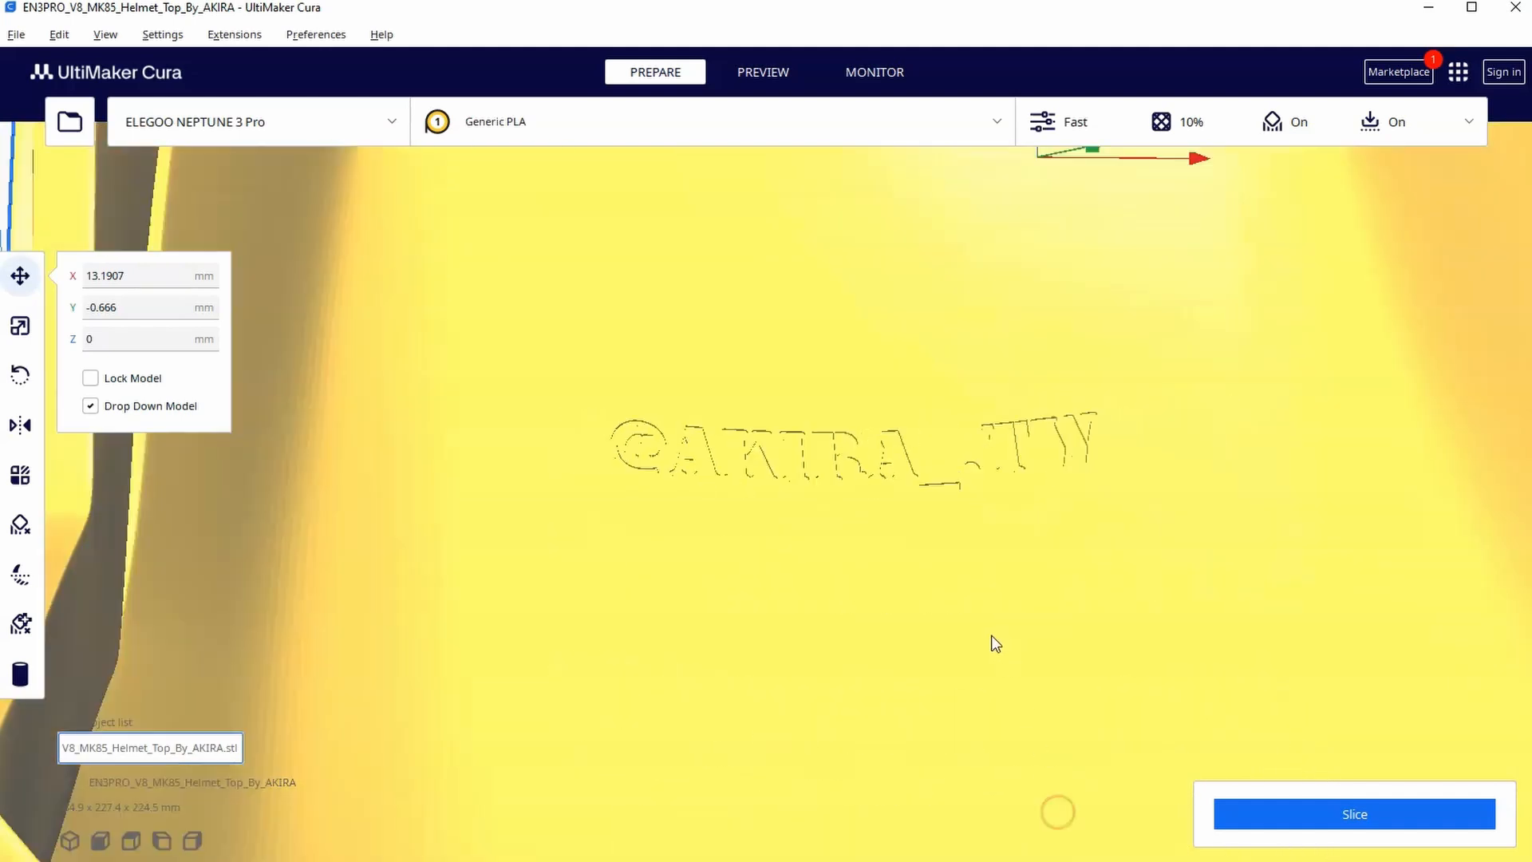
pyautogui.scroll(-5, 992, 644)
pyautogui.scroll(-4, 993, 644)
pyautogui.moveTo(992, 644)
pyautogui.mouseDown(button='right')
pyautogui.moveTo(1053, 473)
pyautogui.moveTo(1062, 523)
pyautogui.moveTo(1019, 426)
pyautogui.mouseUp(button='right')
pyautogui.moveTo(1196, 477)
pyautogui.mouseDown(button='right')
pyautogui.moveTo(786, 348)
pyautogui.moveTo(832, 459)
pyautogui.moveTo(792, 542)
pyautogui.moveTo(807, 604)
pyautogui.moveTo(803, 528)
pyautogui.mouseUp(button='right')
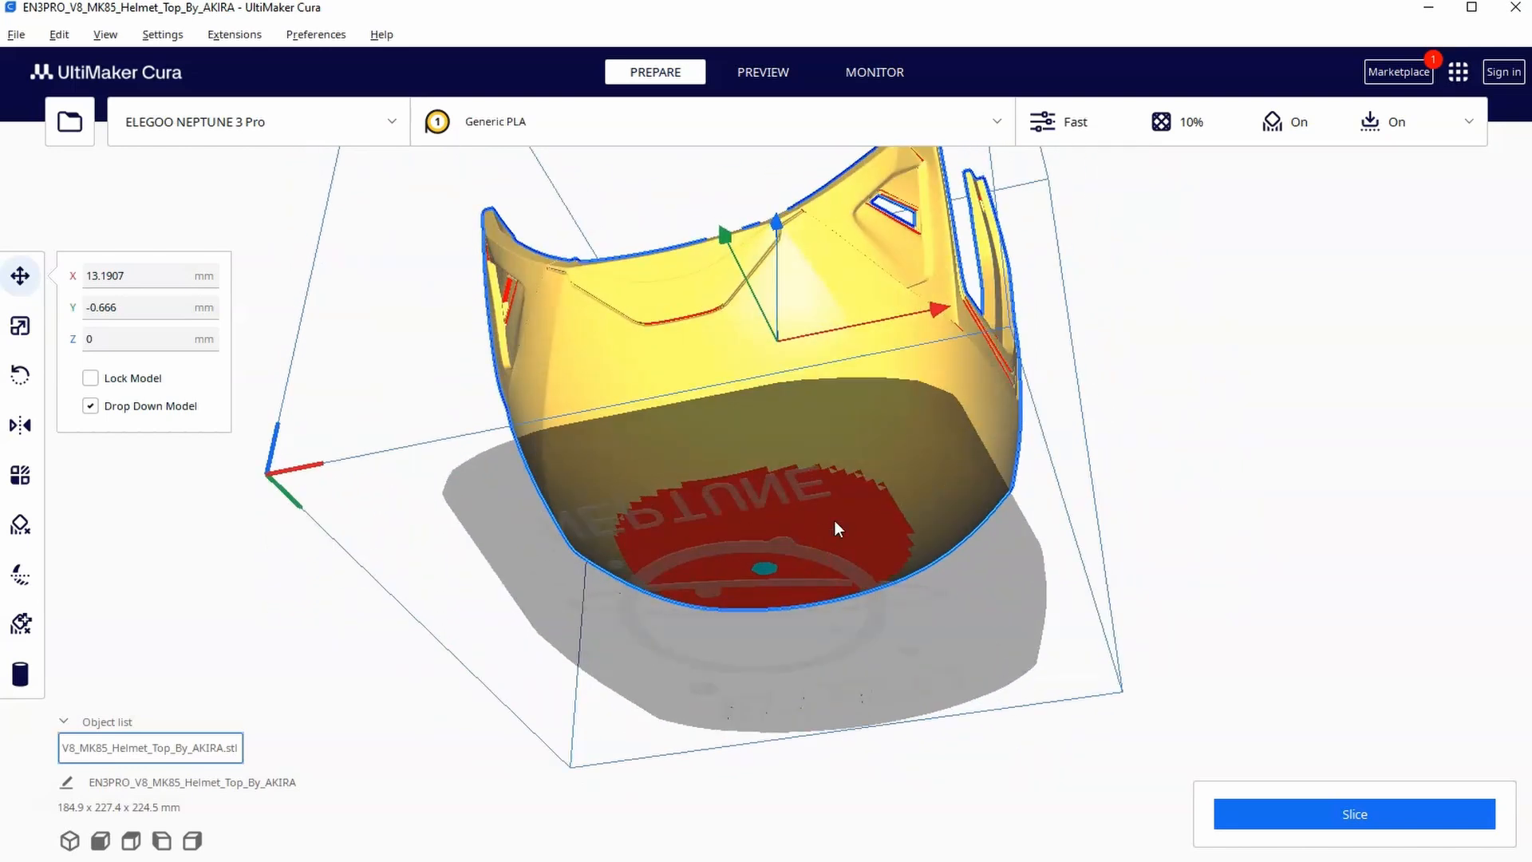
pyautogui.moveTo(713, 496)
pyautogui.mouseDown(button='right')
pyautogui.moveTo(881, 567)
pyautogui.moveTo(817, 442)
pyautogui.mouseUp(button='right')
pyautogui.scroll(8, 818, 441)
pyautogui.scroll(-2, 789, 350)
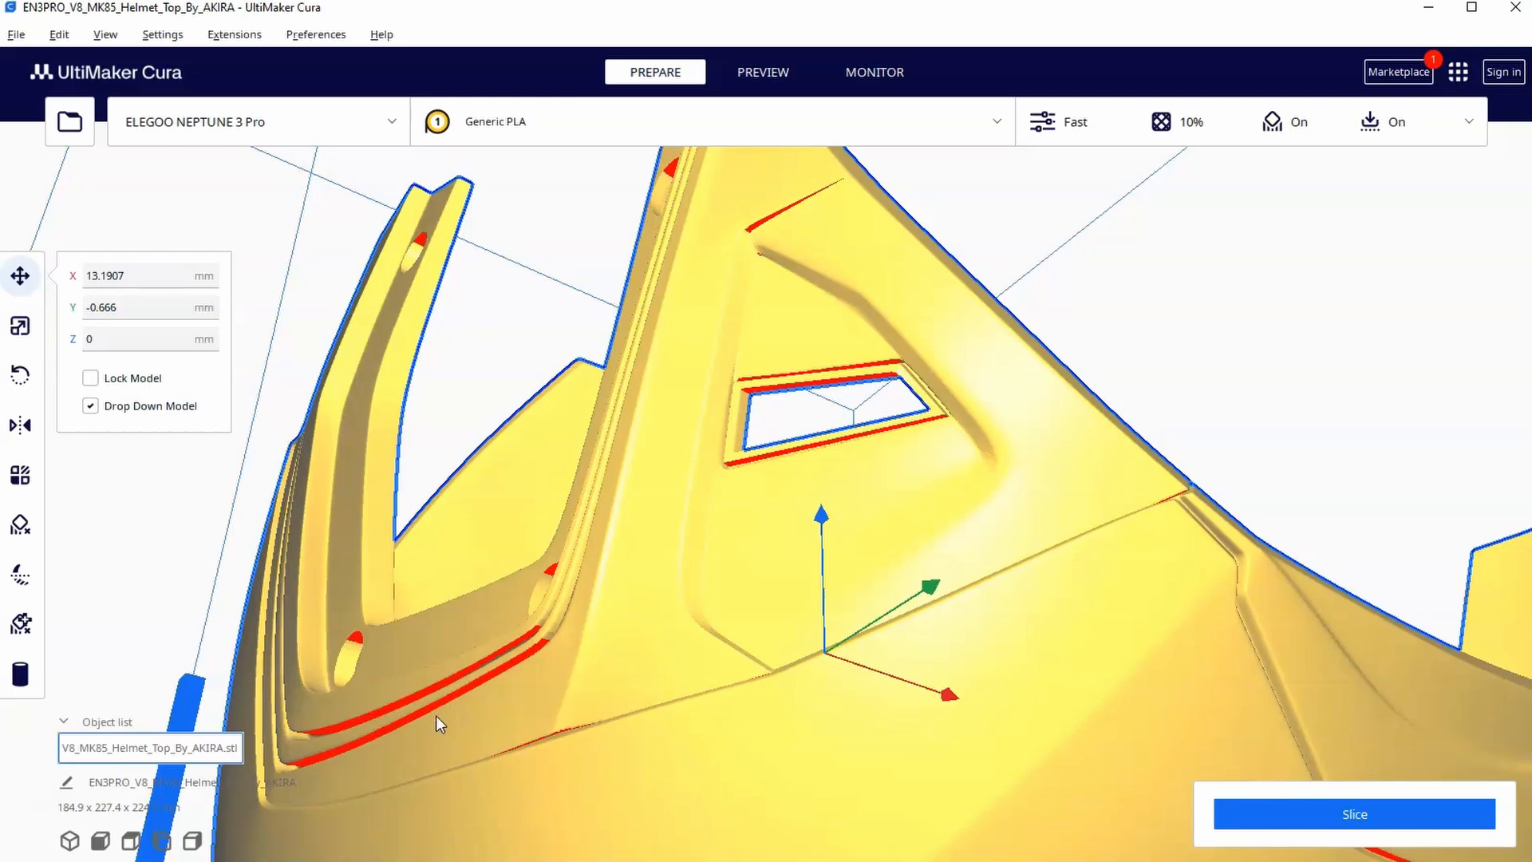
pyautogui.moveTo(436, 715)
pyautogui.mouseDown(button='right')
pyautogui.moveTo(572, 714)
pyautogui.moveTo(798, 672)
pyautogui.moveTo(799, 638)
pyautogui.mouseUp(button='right')
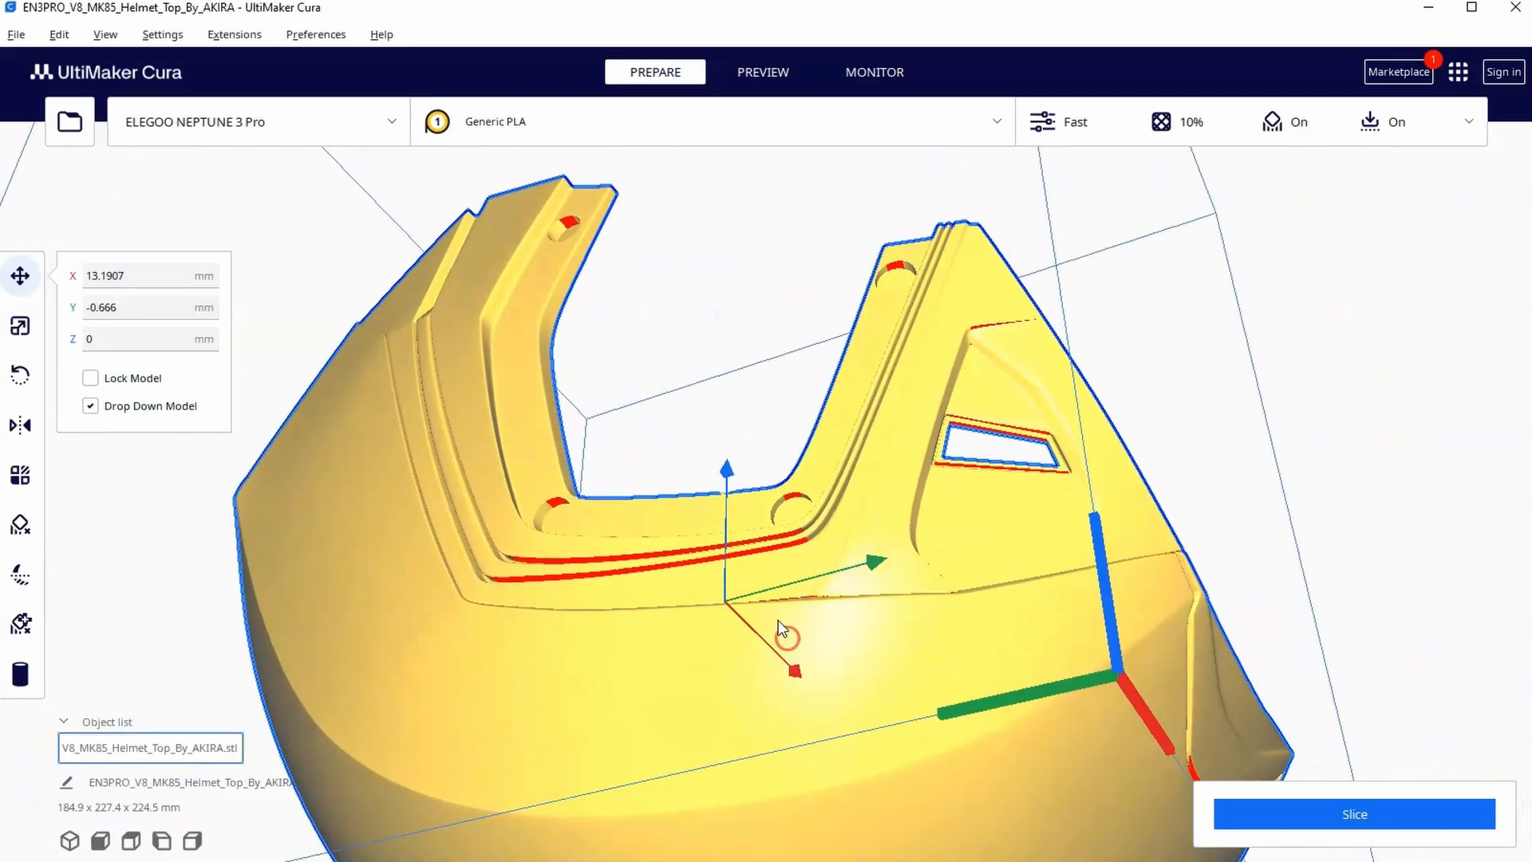
pyautogui.moveTo(573, 584); pyautogui.dragTo(617, 571, button='right')
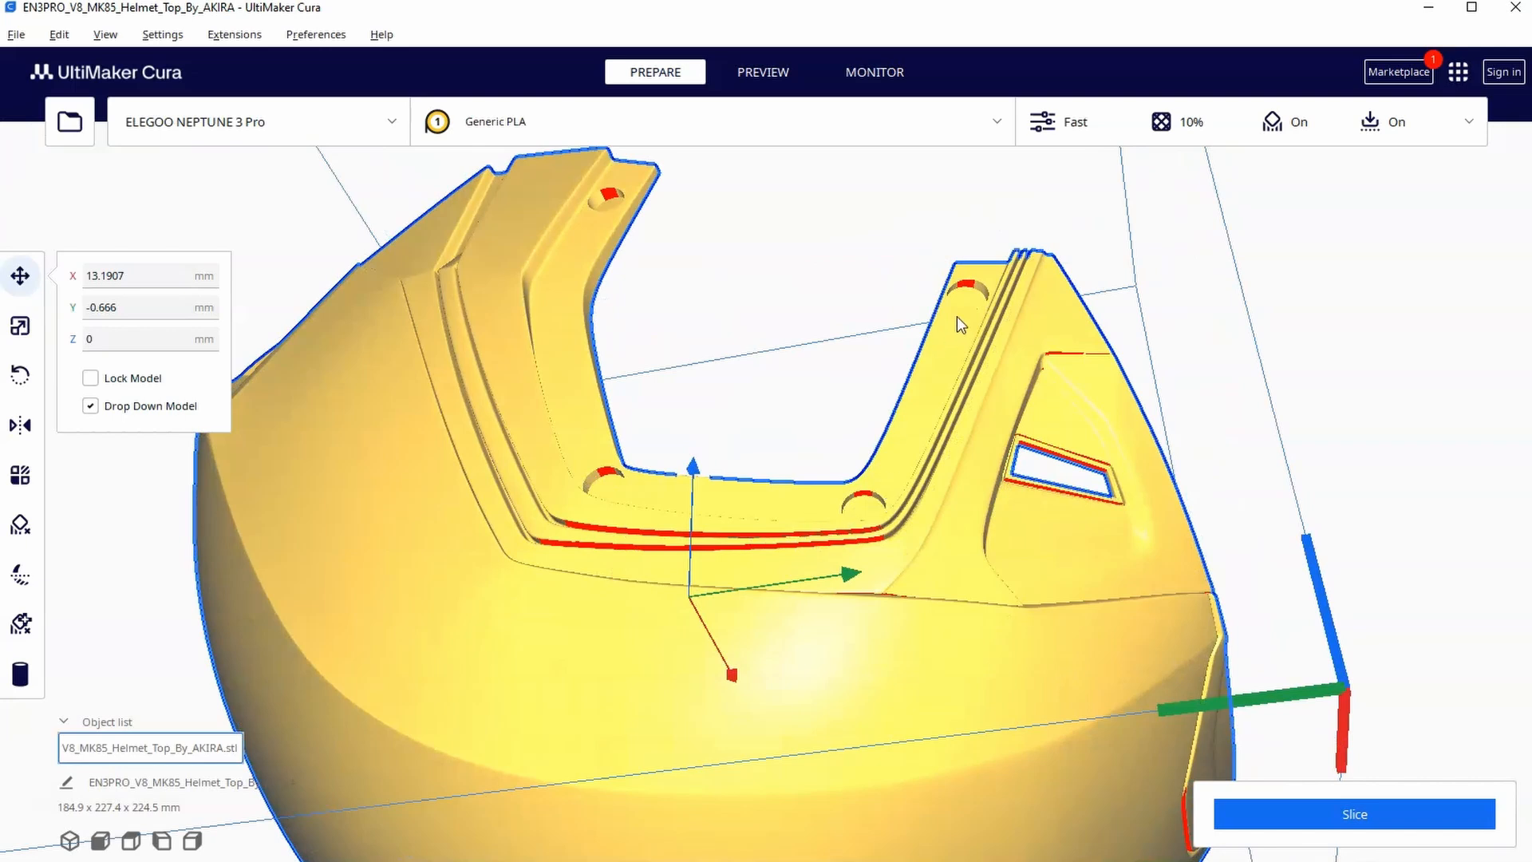
pyautogui.moveTo(877, 285); pyautogui.dragTo(892, 321, button='right')
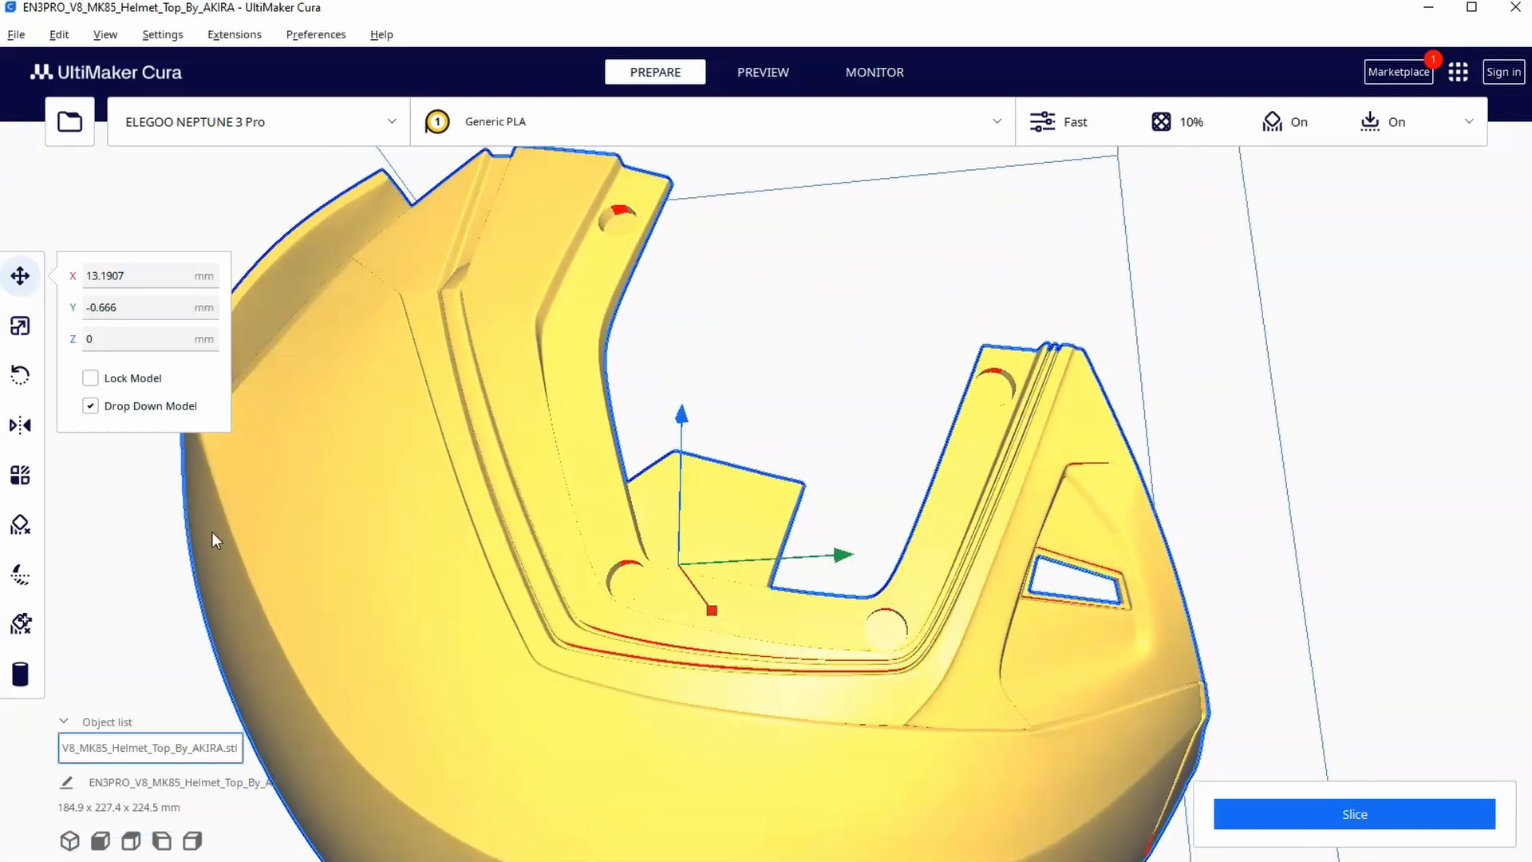
# Step: Place support blockers Eraser to Eraser(3) over holes and tips along the helmet's edges
pyautogui.click(22, 527)
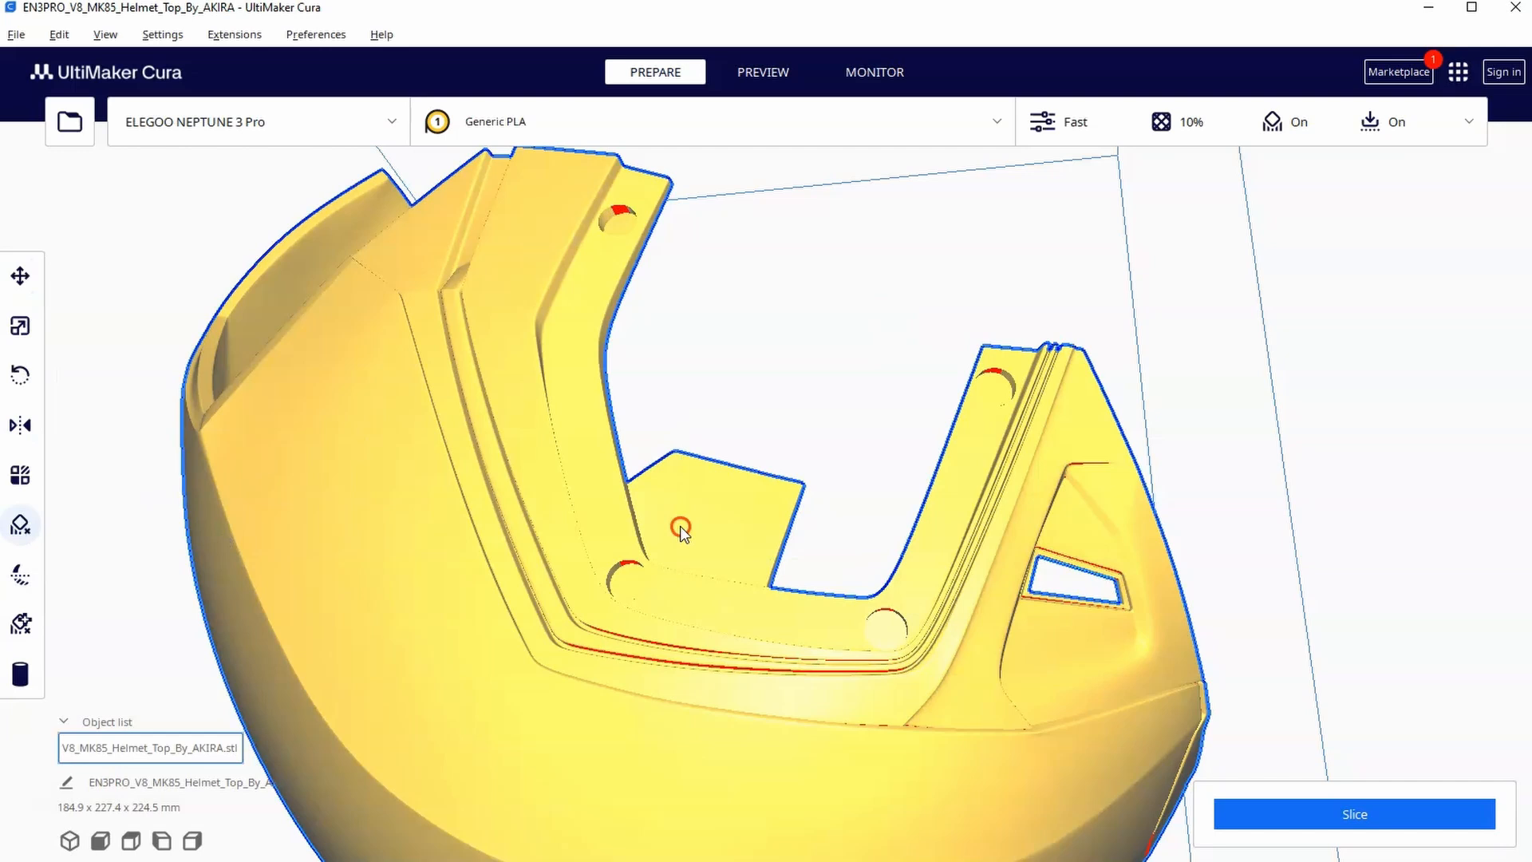
pyautogui.moveTo(680, 525)
pyautogui.mouseDown(button='right')
pyautogui.moveTo(627, 480)
pyautogui.moveTo(595, 359)
pyautogui.mouseUp(button='right')
pyautogui.click(568, 450)
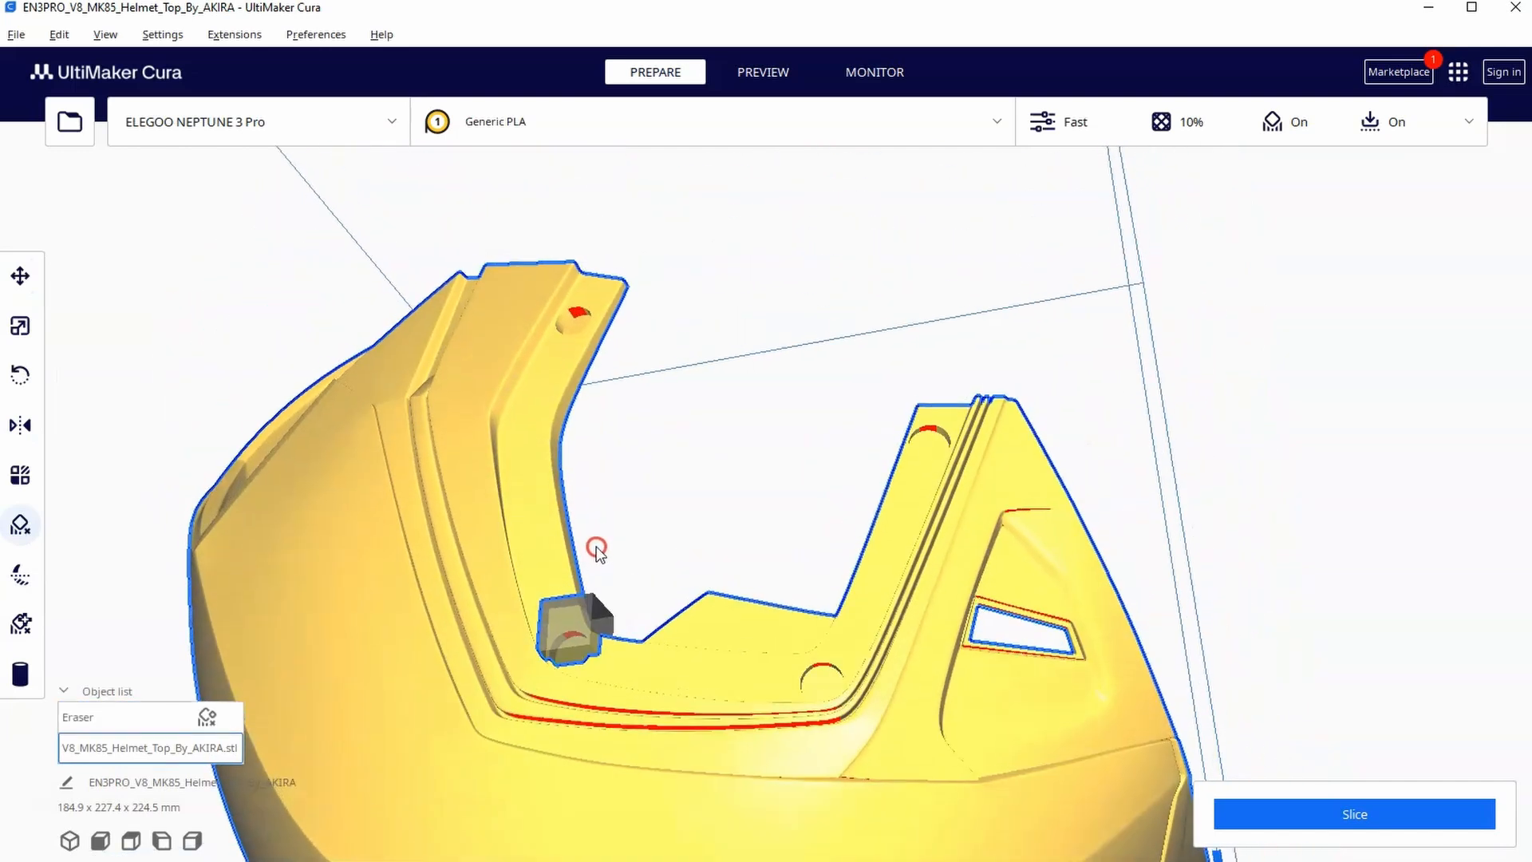
pyautogui.click(583, 305)
pyautogui.moveTo(583, 305)
pyautogui.mouseDown(button='right')
pyautogui.moveTo(598, 338)
pyautogui.moveTo(875, 507)
pyautogui.moveTo(945, 425)
pyautogui.mouseUp(button='right')
pyautogui.click(754, 343)
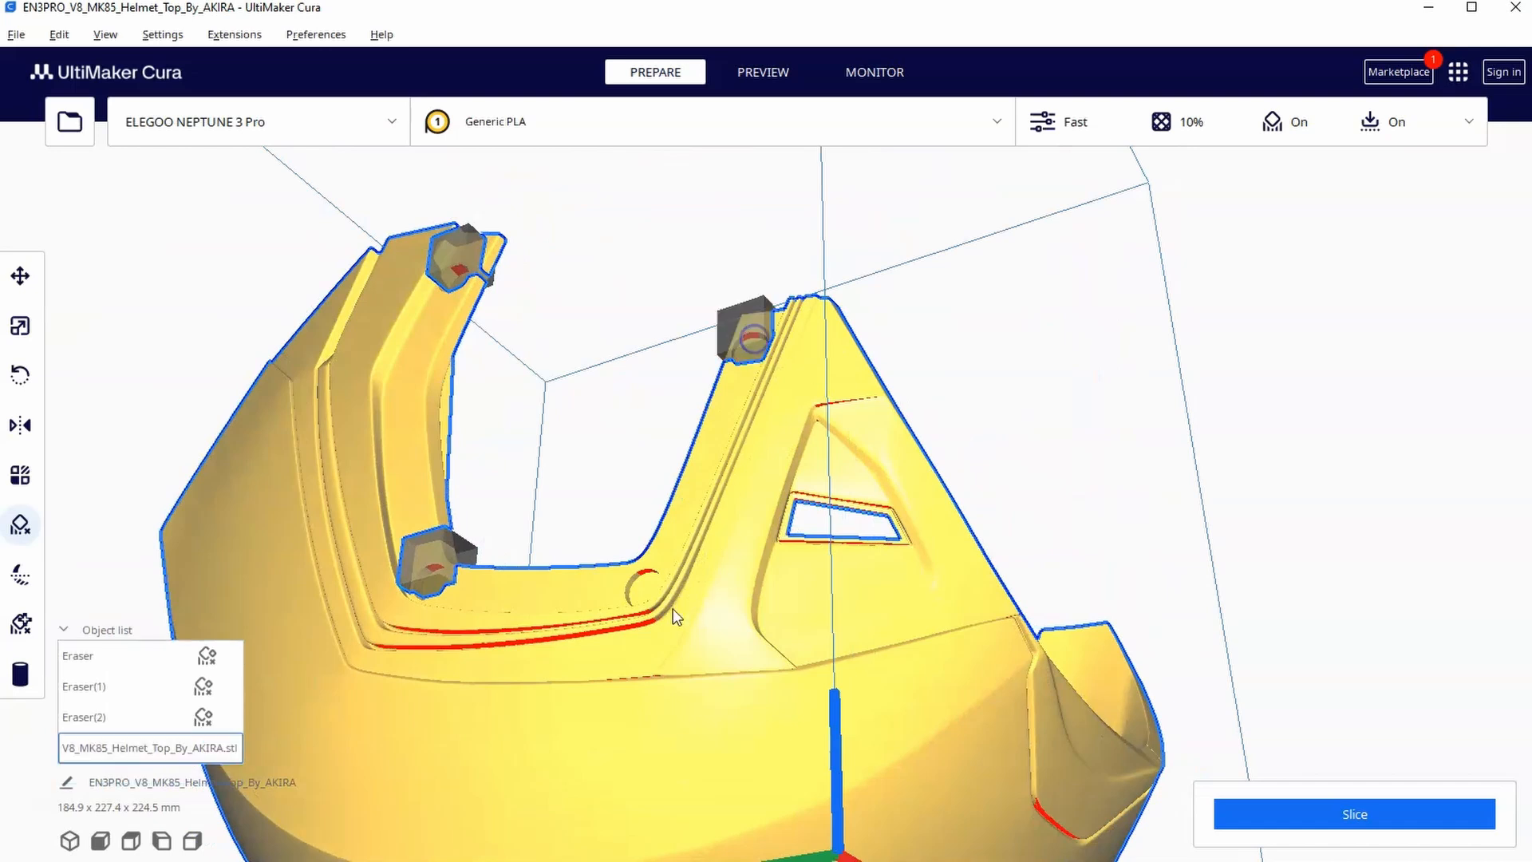
pyautogui.click(652, 577)
# Step: Place blockers Eraser(4) and Eraser(5) over the remaining holes and review the helmet
pyautogui.moveTo(651, 577); pyautogui.dragTo(990, 646, button='right')
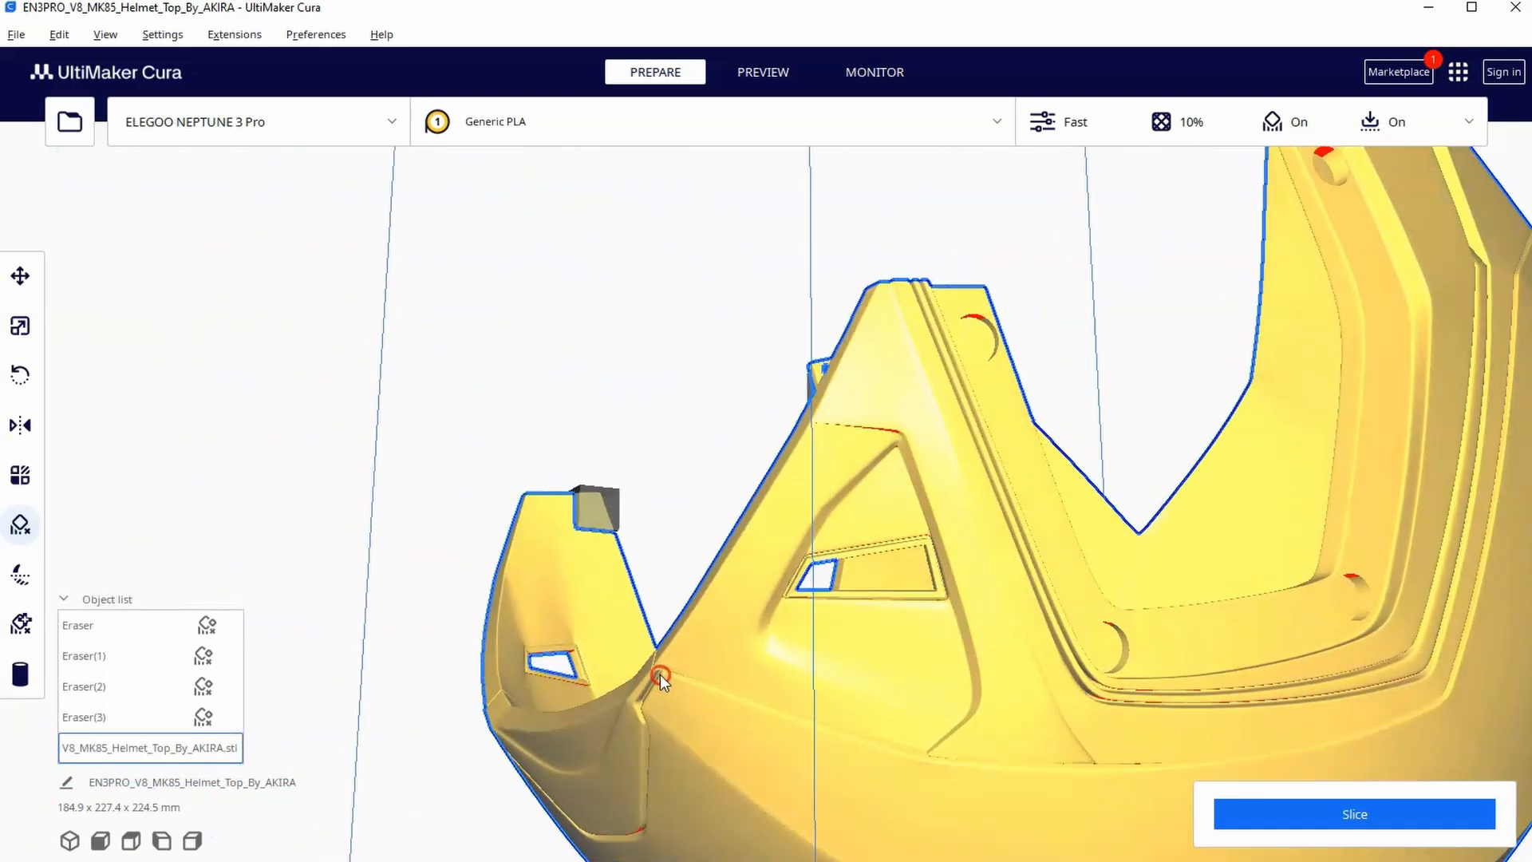
pyautogui.click(1082, 583)
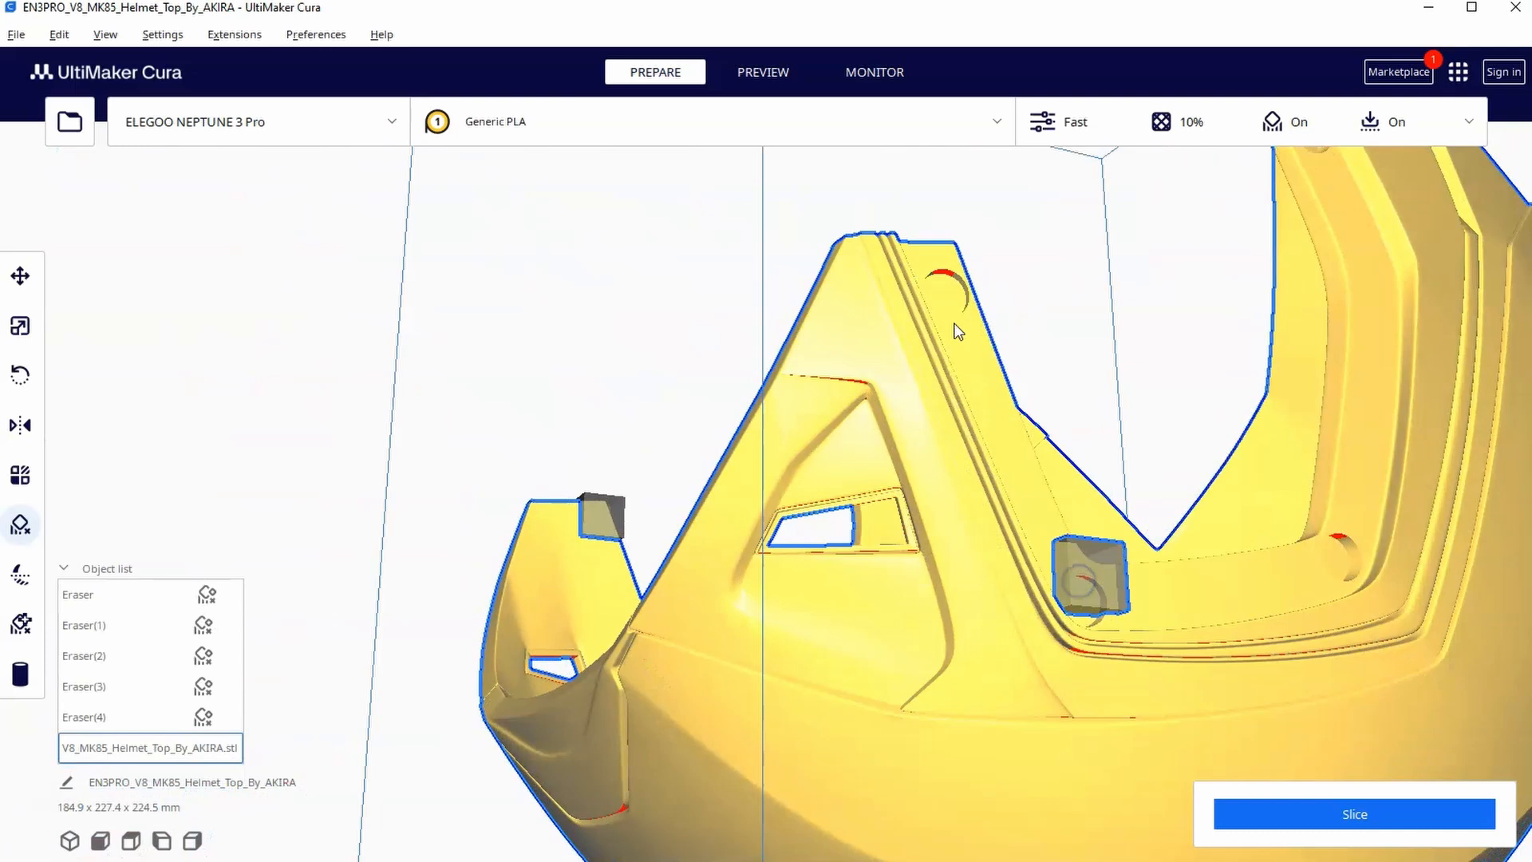
pyautogui.click(1340, 544)
pyautogui.moveTo(1317, 539)
pyautogui.mouseDown(button='right')
pyautogui.moveTo(1152, 373)
pyautogui.moveTo(1020, 497)
pyautogui.mouseUp(button='right')
pyautogui.scroll(-5, 827, 360)
pyautogui.moveTo(1042, 598)
pyautogui.mouseDown(button='right')
pyautogui.moveTo(980, 590)
pyautogui.moveTo(1064, 610)
pyautogui.moveTo(1124, 571)
pyautogui.mouseUp(button='right')
pyautogui.moveTo(1134, 502); pyautogui.dragTo(1128, 359, button='right')
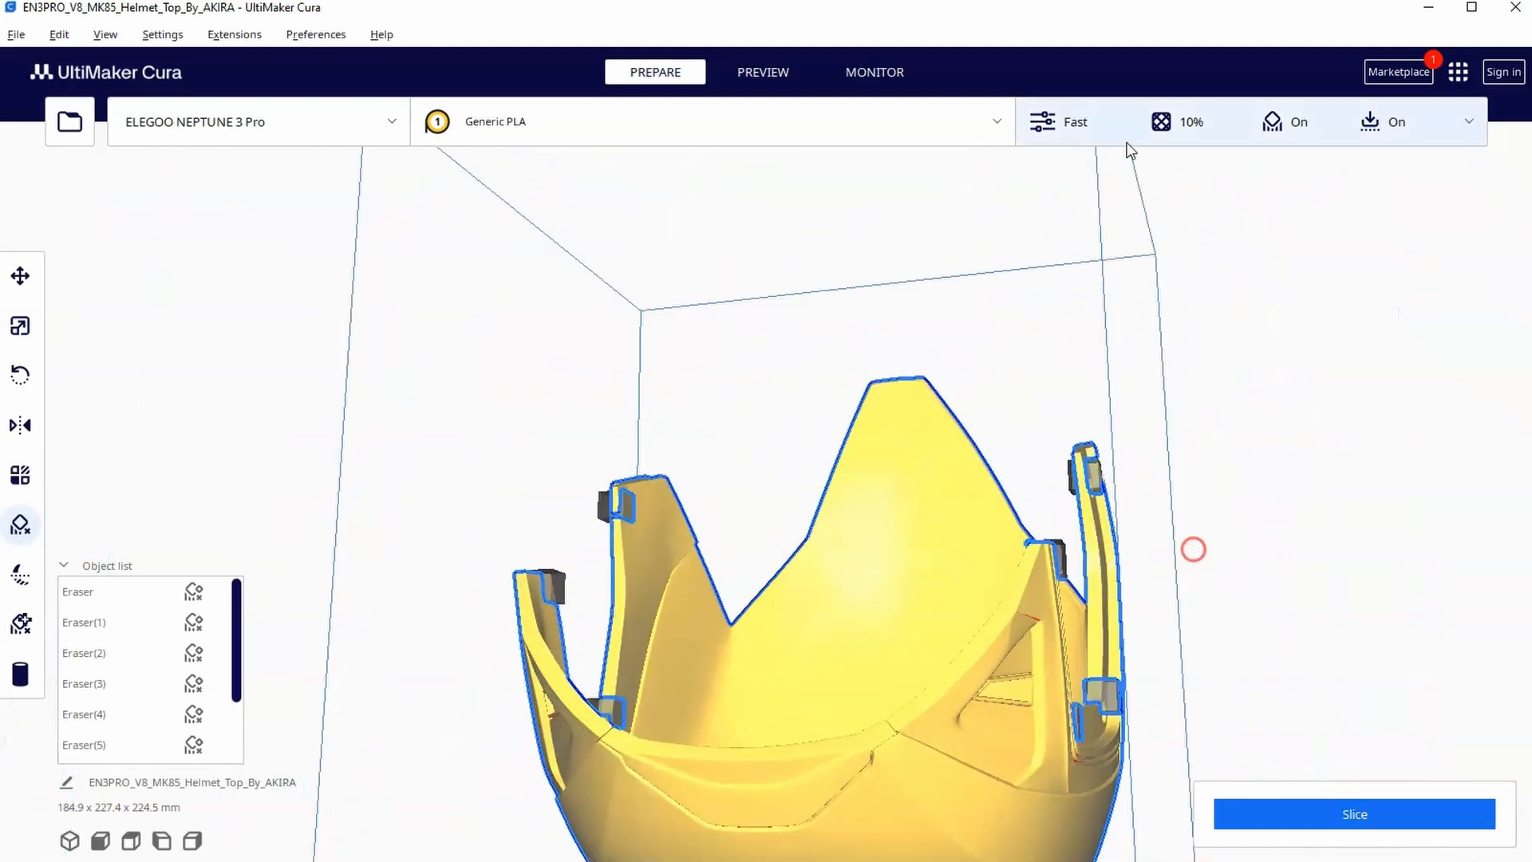
# Step: Slice the helmet top with support and raft enabled, then view the result in Layer preview
pyautogui.click(1311, 123)
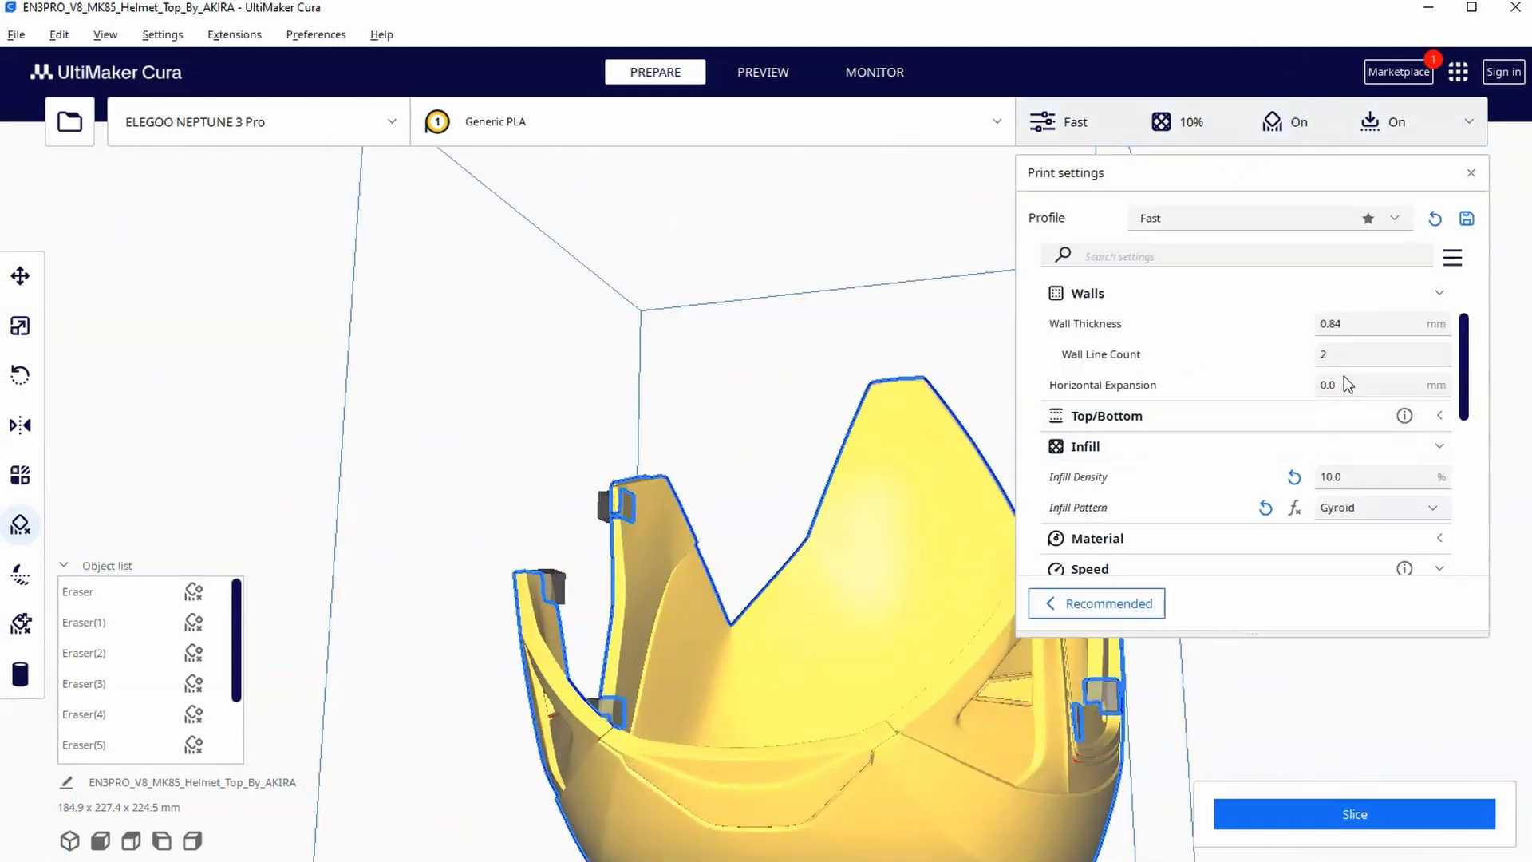
pyautogui.scroll(-3, 1346, 407)
pyautogui.scroll(-3, 1340, 382)
pyautogui.scroll(-3, 1335, 359)
pyautogui.scroll(-2, 1335, 384)
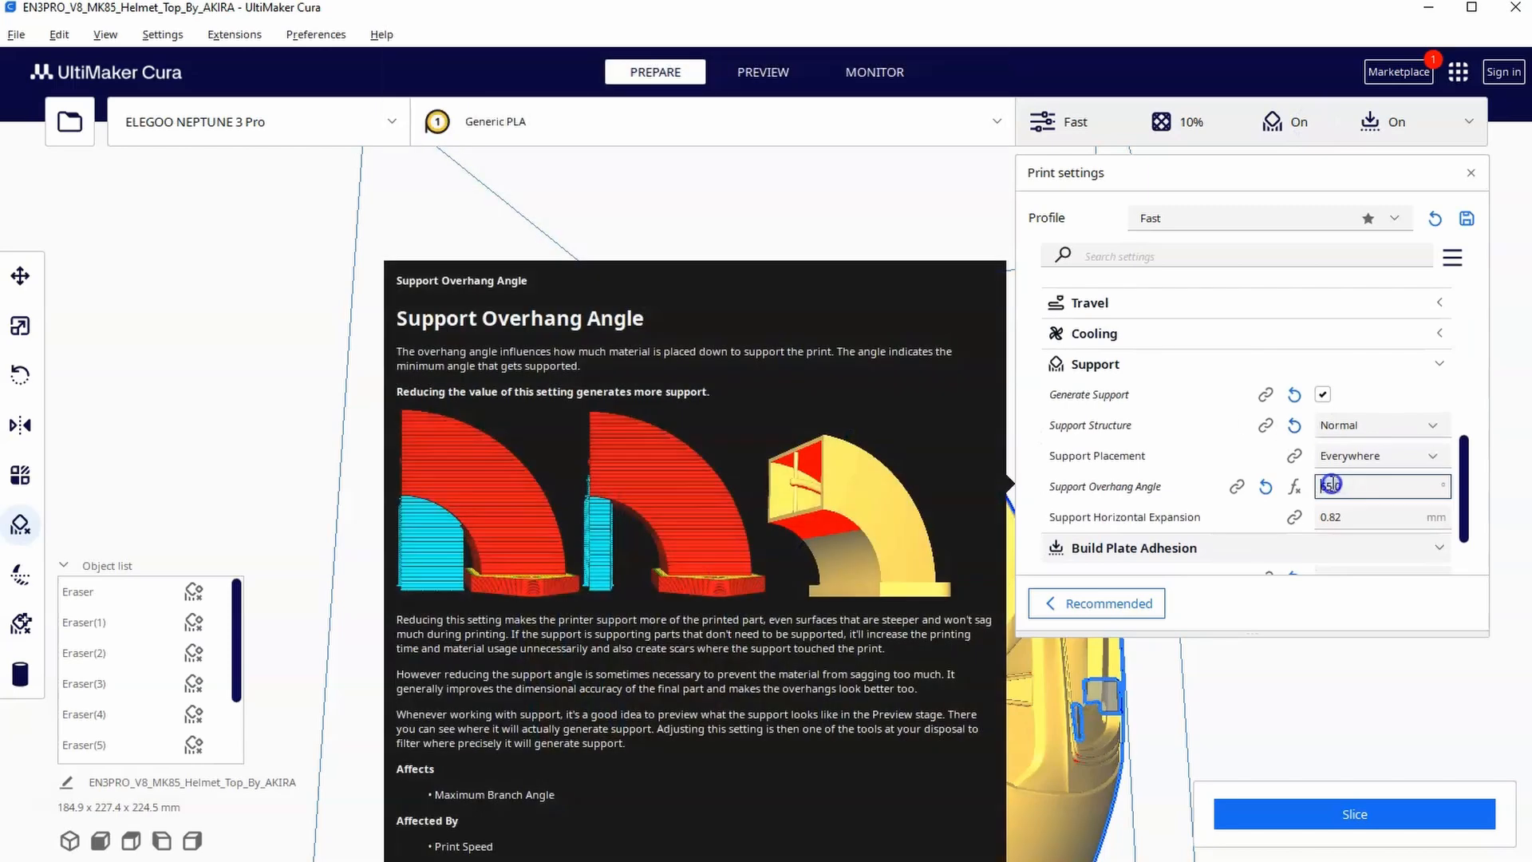
pyautogui.scroll(-2, 1349, 482)
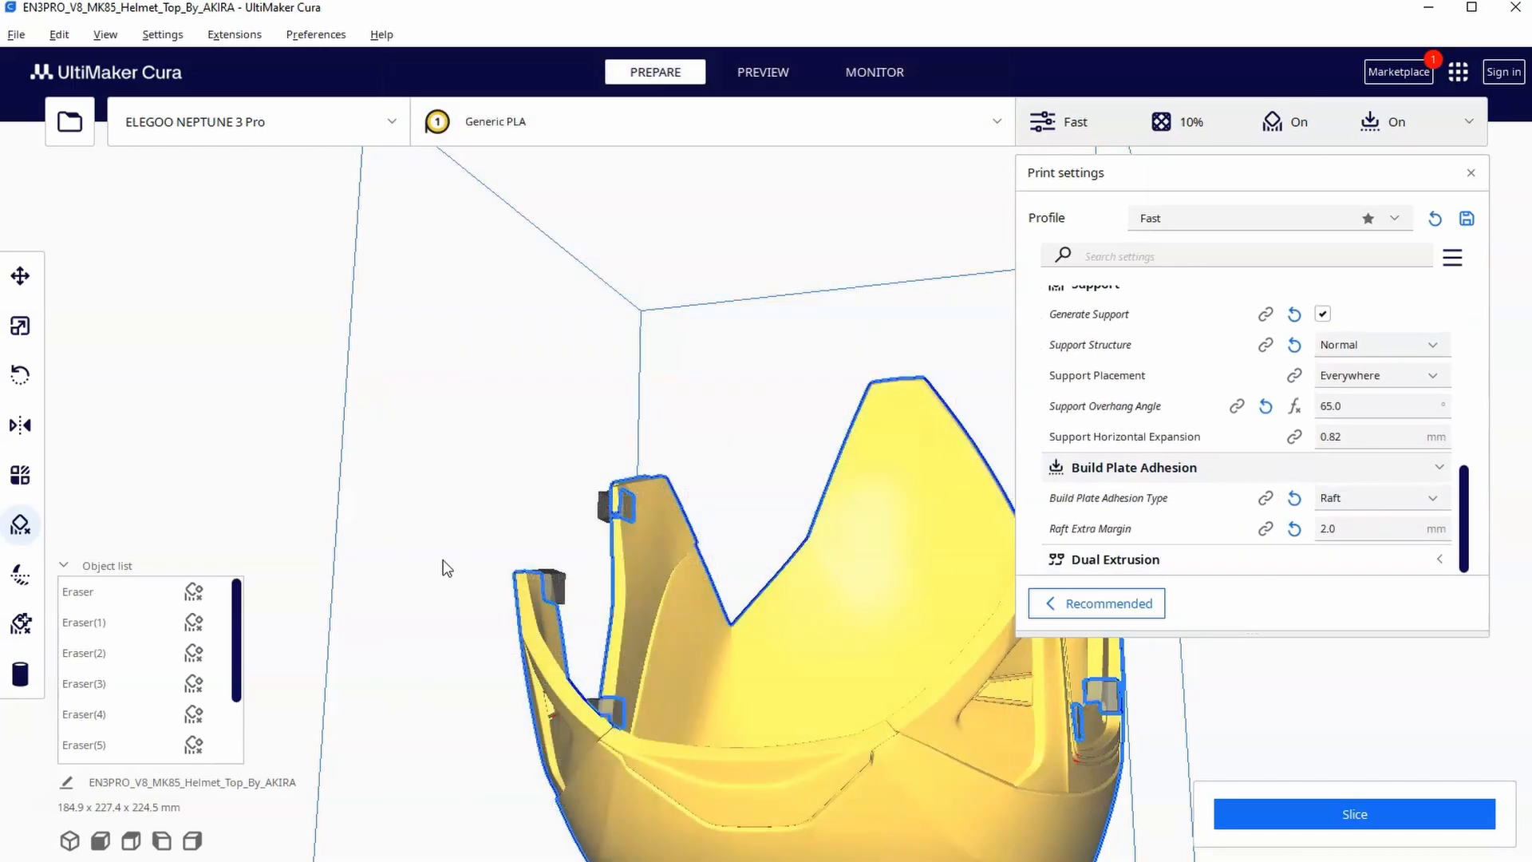
pyautogui.moveTo(443, 563)
pyautogui.mouseDown(button='right')
pyautogui.moveTo(659, 599)
pyautogui.moveTo(645, 589)
pyautogui.moveTo(654, 571)
pyautogui.mouseUp(button='right')
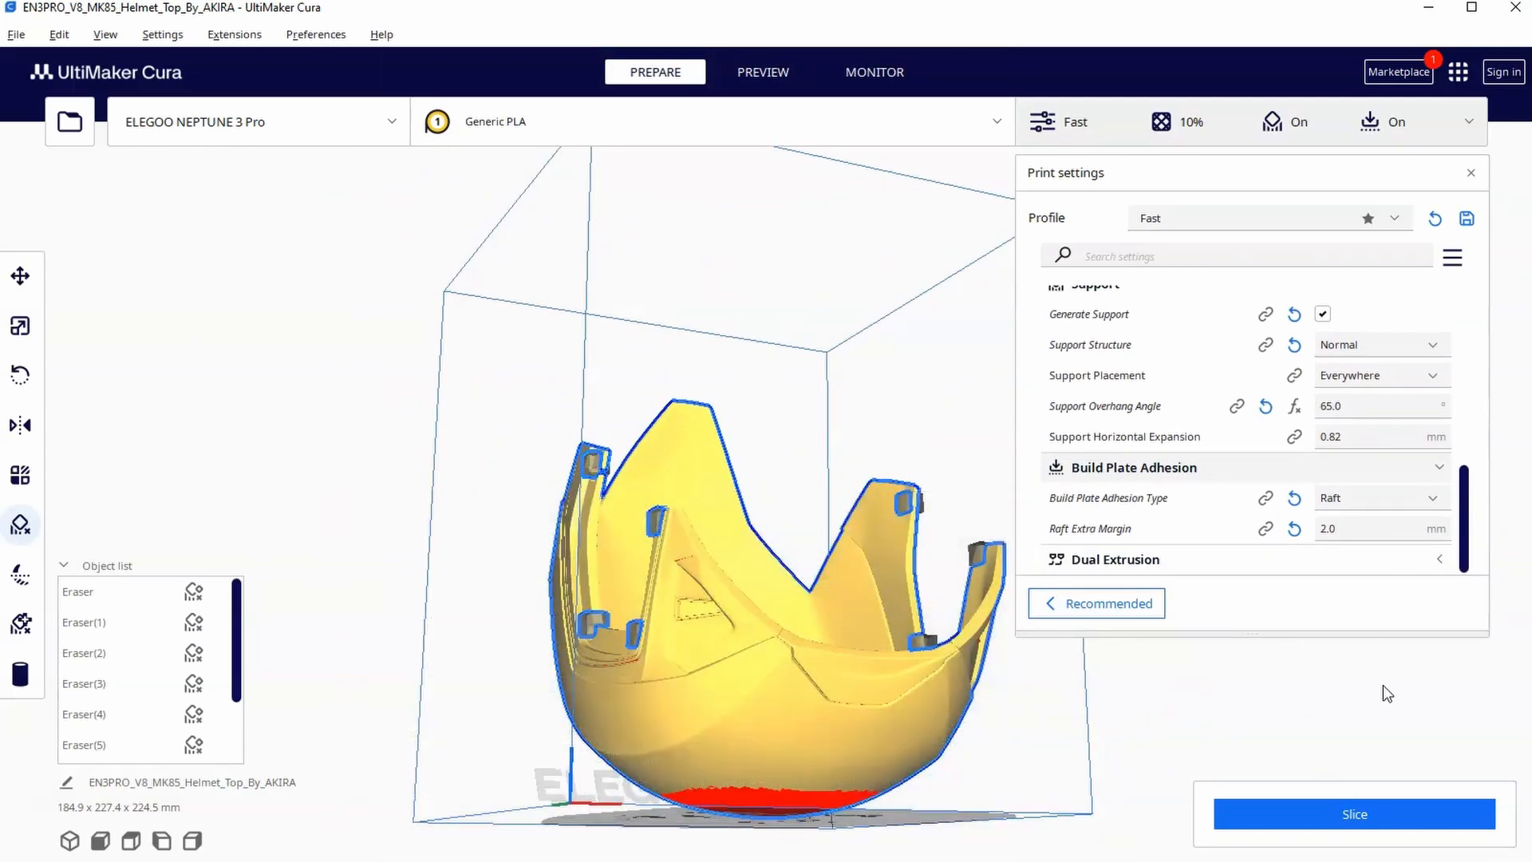
pyautogui.moveTo(1368, 689)
pyautogui.mouseDown(button='right')
pyautogui.moveTo(1296, 731)
pyautogui.moveTo(1258, 730)
pyautogui.moveTo(1156, 654)
pyautogui.moveTo(1191, 691)
pyautogui.mouseUp(button='right')
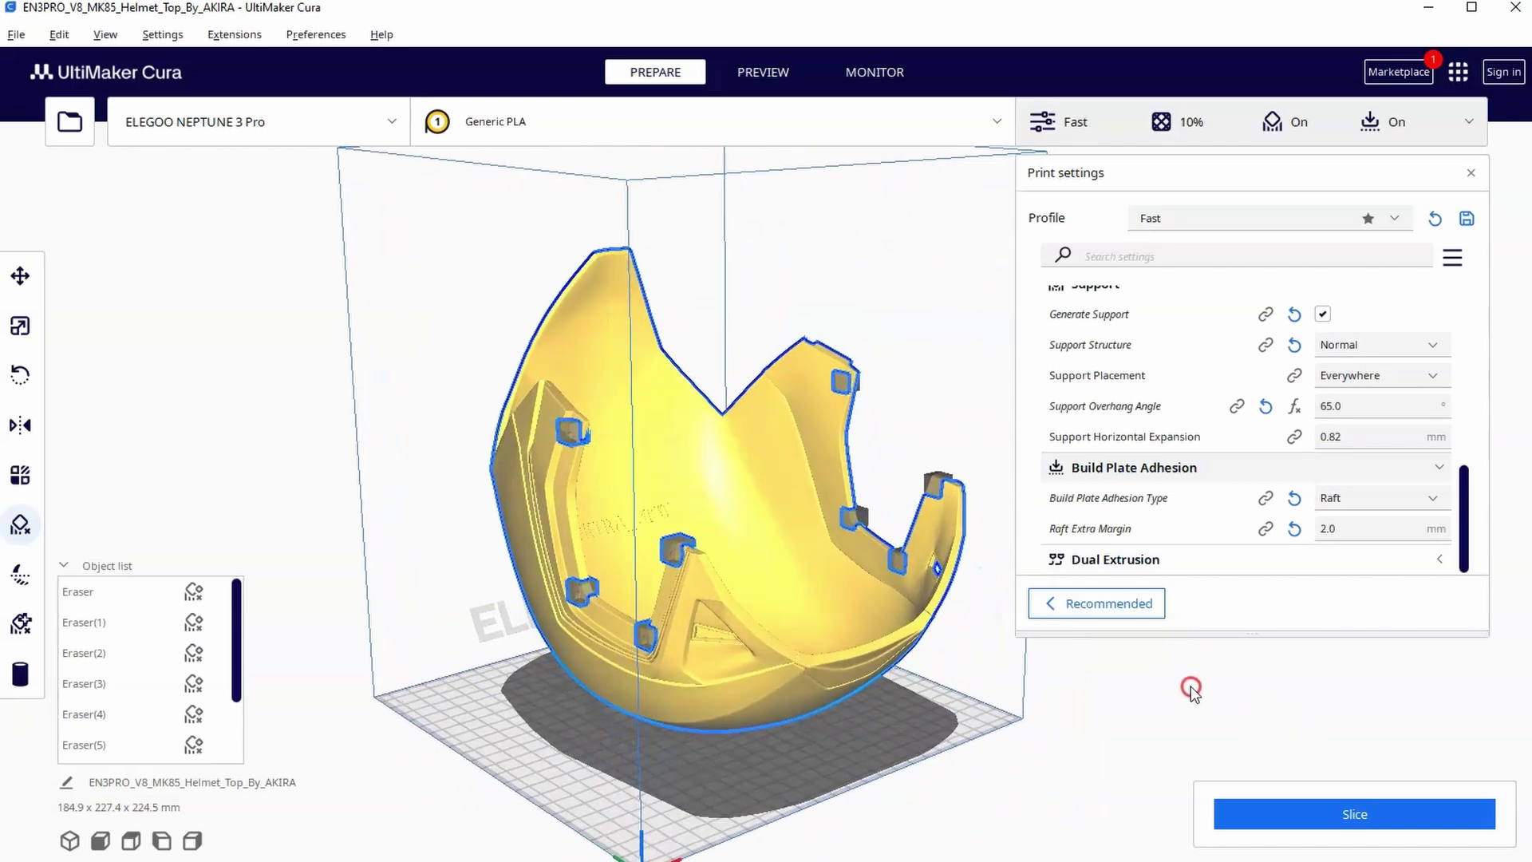
pyautogui.click(1354, 819)
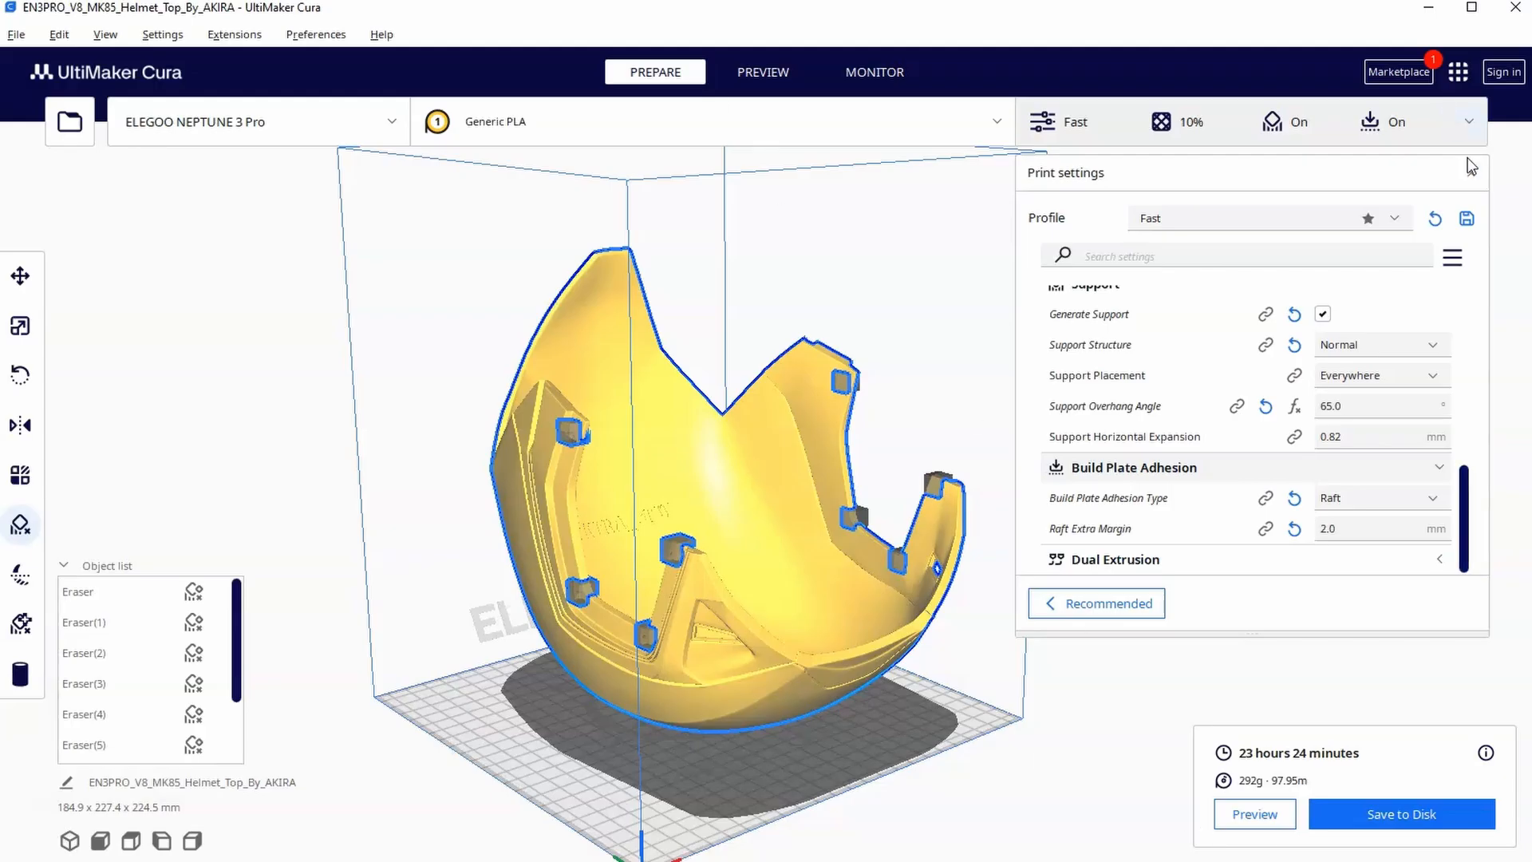
pyautogui.click(1470, 168)
pyautogui.click(762, 72)
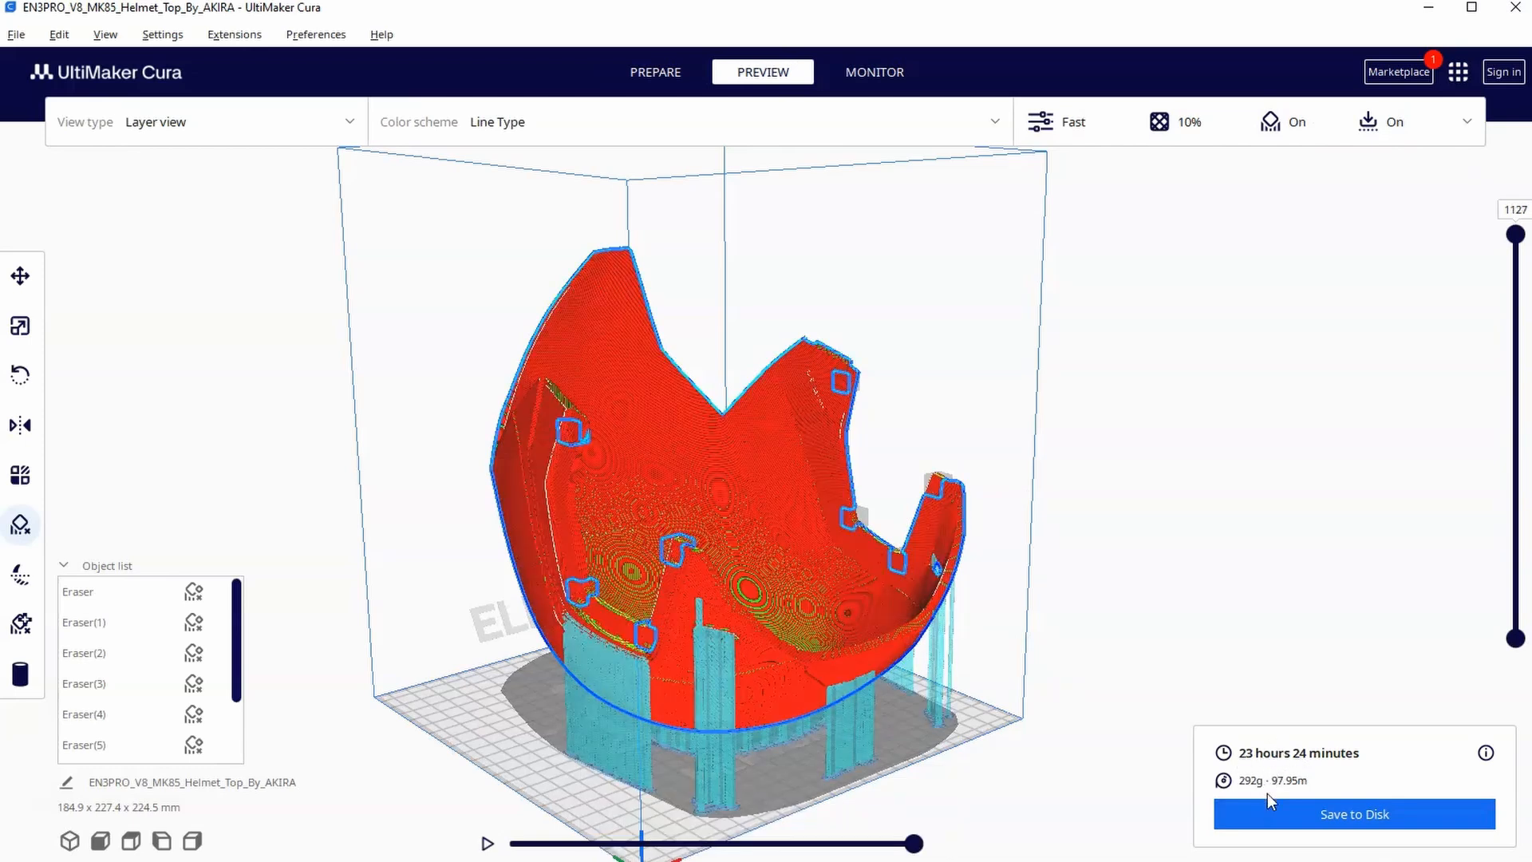
# Step: Inspect the sliced helmet top's layers and supports with the layer slider from several angles
pyautogui.moveTo(1018, 633); pyautogui.dragTo(1021, 498, button='right')
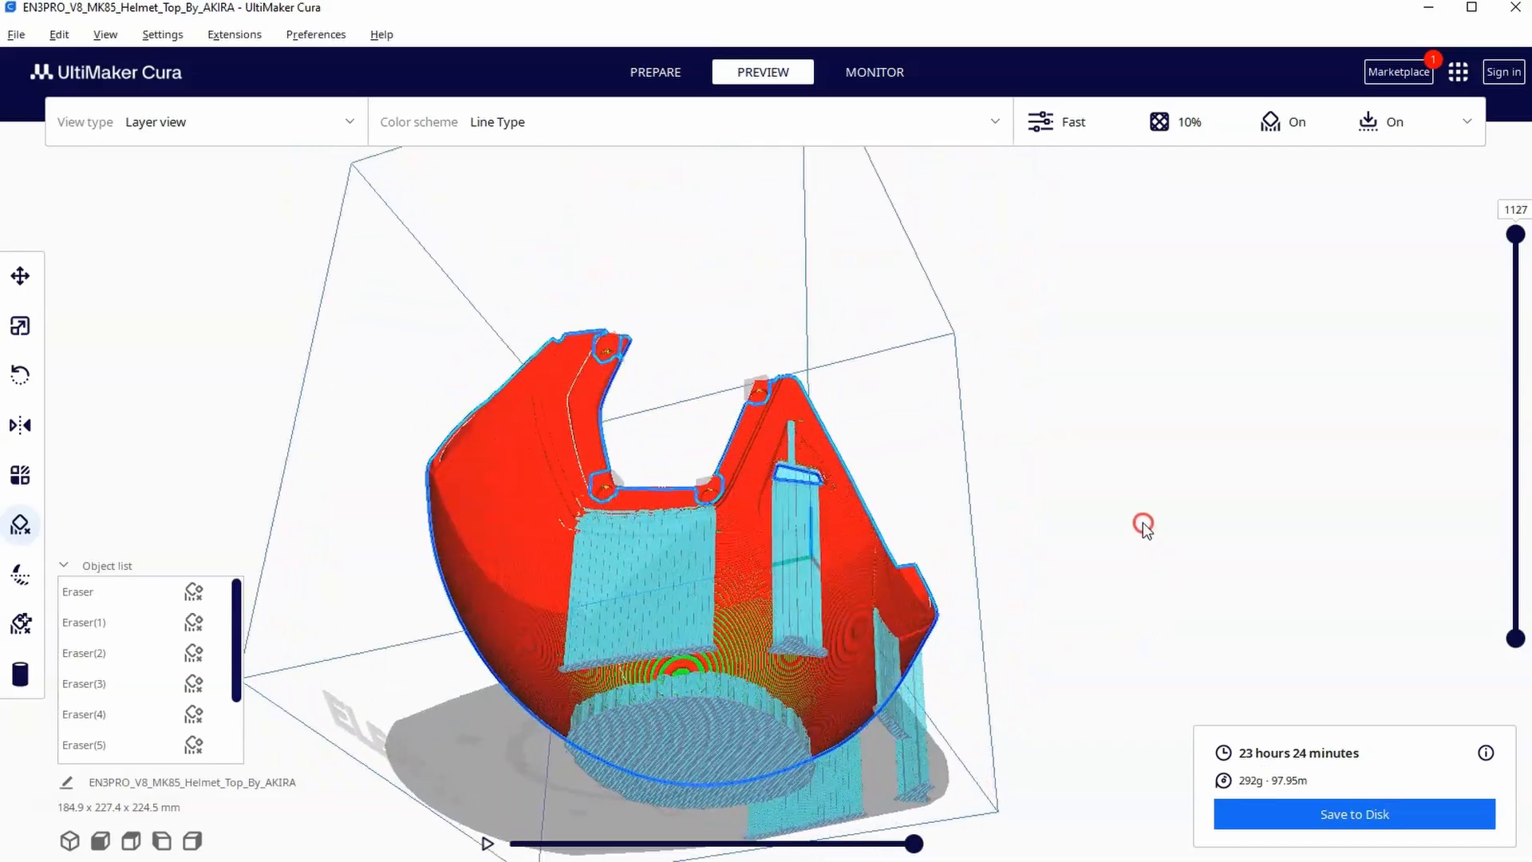
pyautogui.scroll(4, 1021, 498)
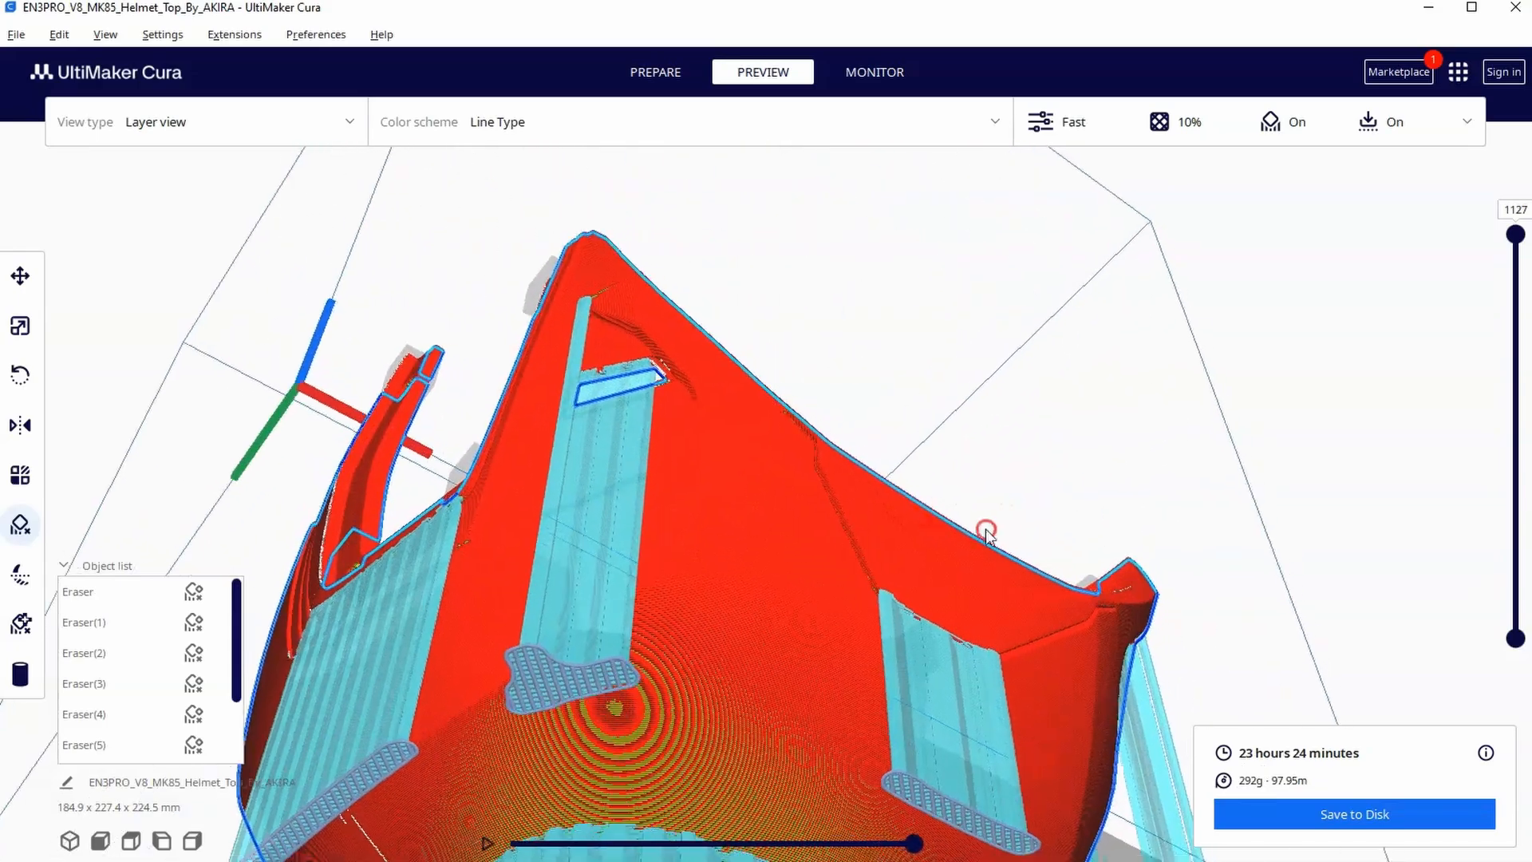
pyautogui.moveTo(955, 516)
pyautogui.mouseDown(button='right')
pyautogui.moveTo(814, 544)
pyautogui.moveTo(720, 531)
pyautogui.moveTo(725, 563)
pyautogui.mouseUp(button='right')
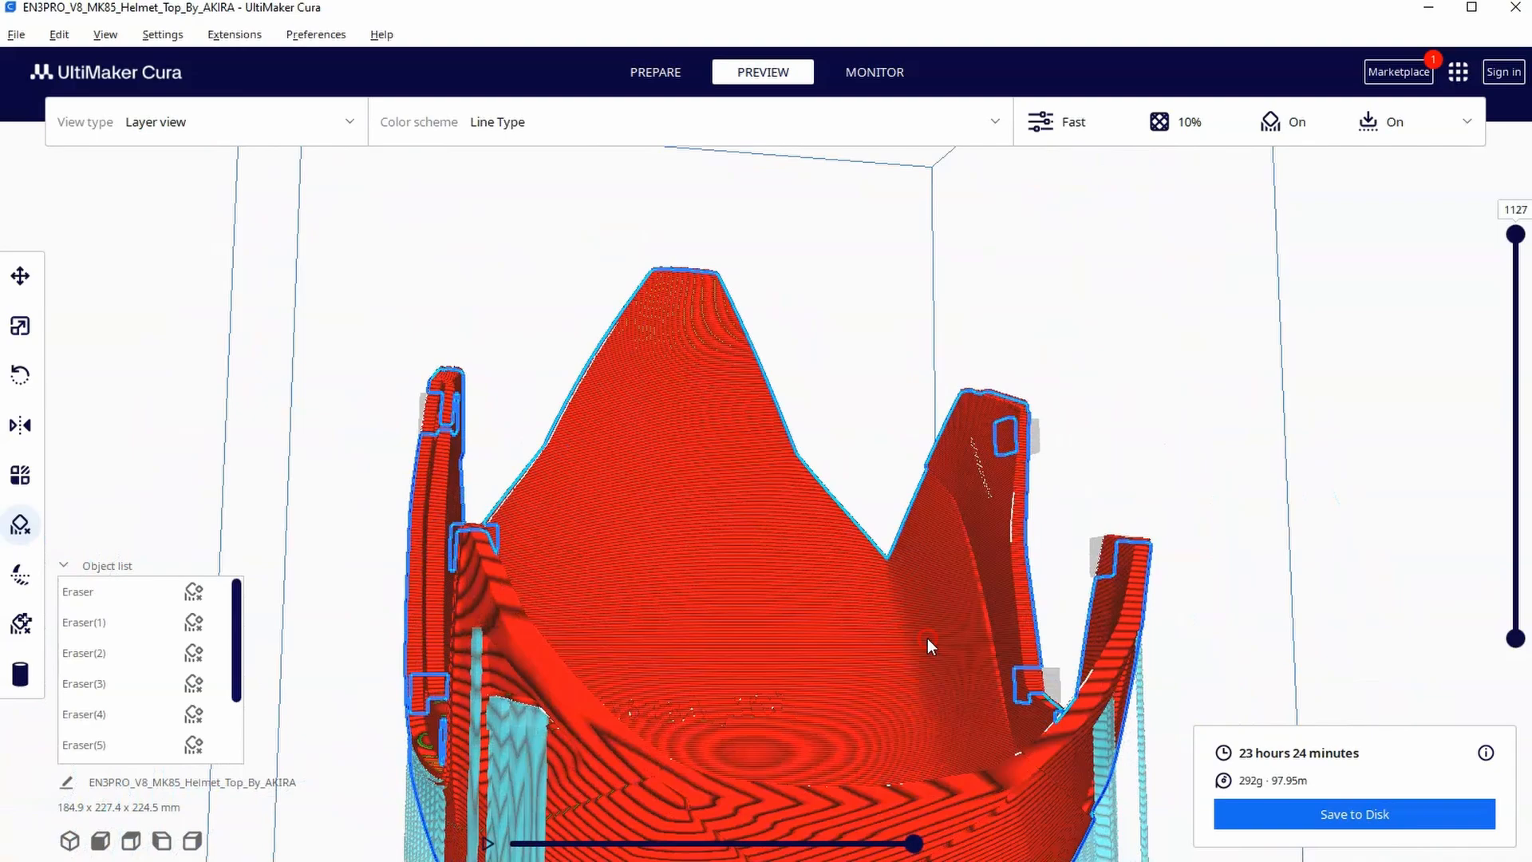
pyautogui.moveTo(928, 638); pyautogui.dragTo(1103, 560, button='right')
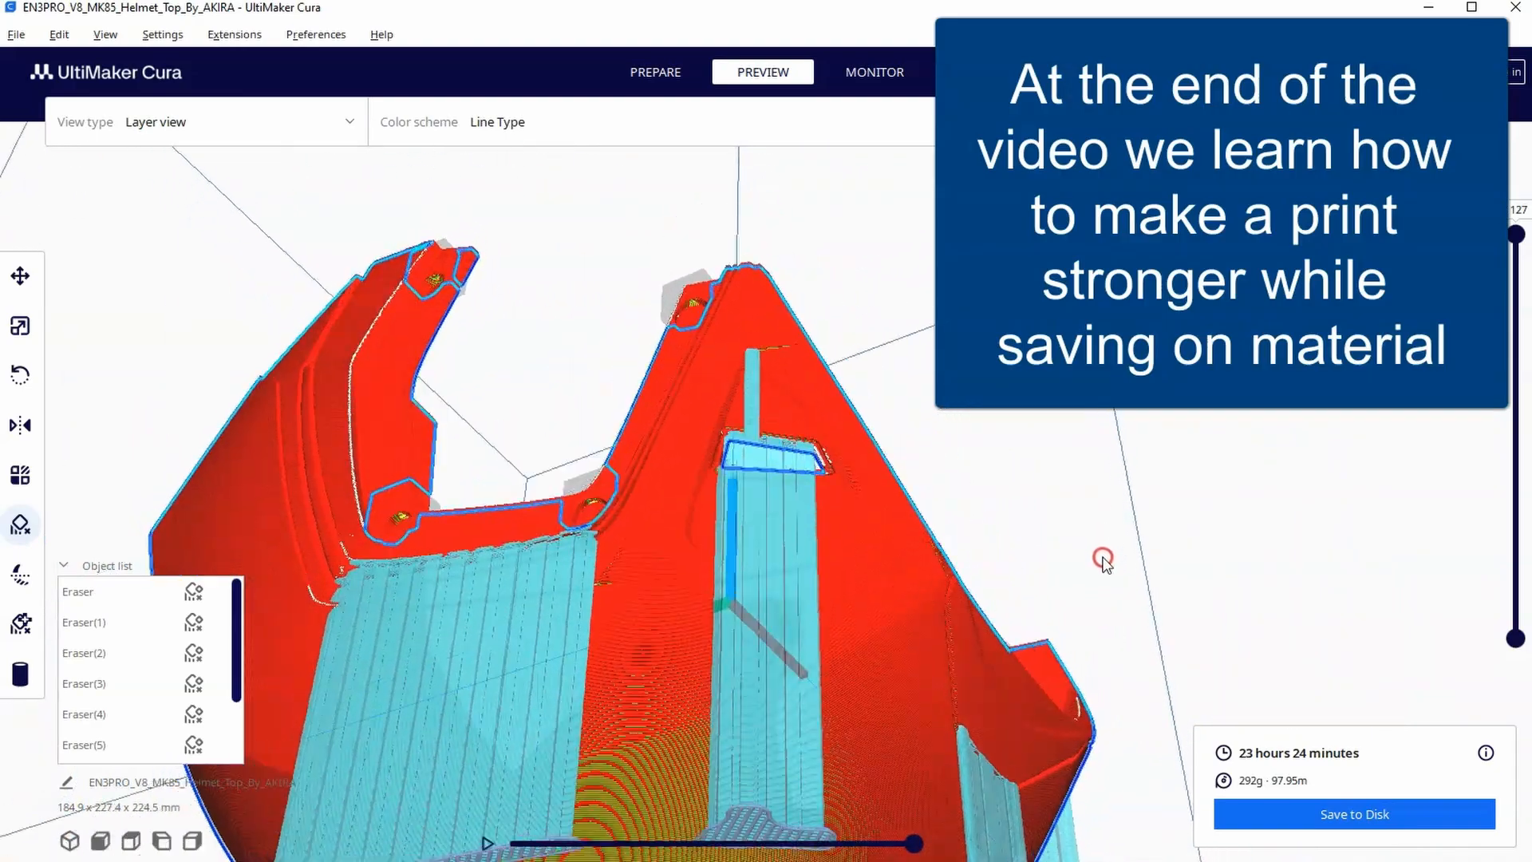
pyautogui.scroll(-3, 1102, 559)
pyautogui.moveTo(1101, 559); pyautogui.dragTo(914, 615, button='right')
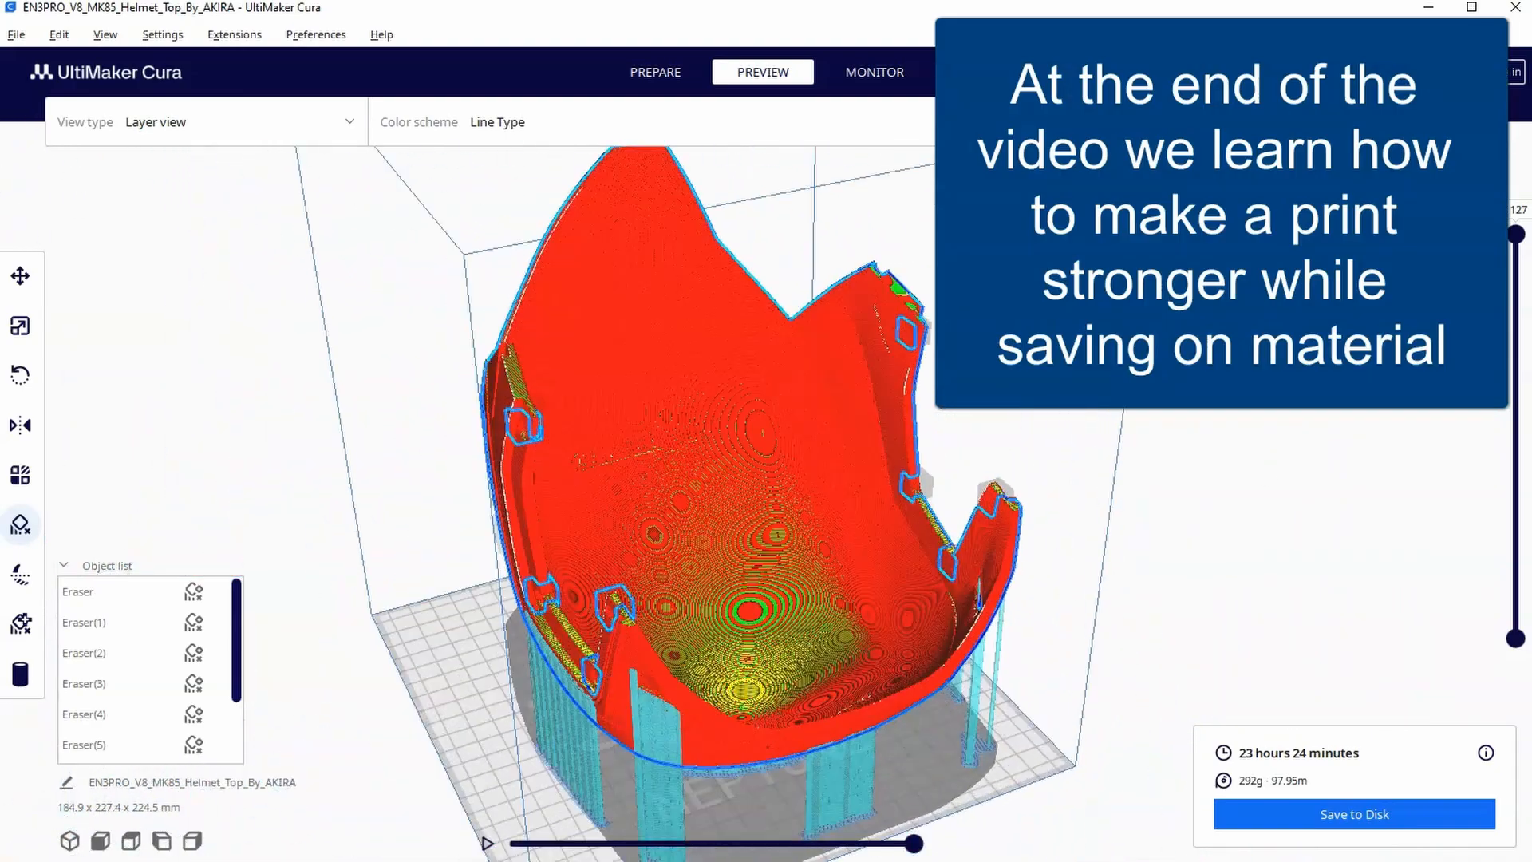
pyautogui.moveTo(1518, 240); pyautogui.dragTo(1513, 641)
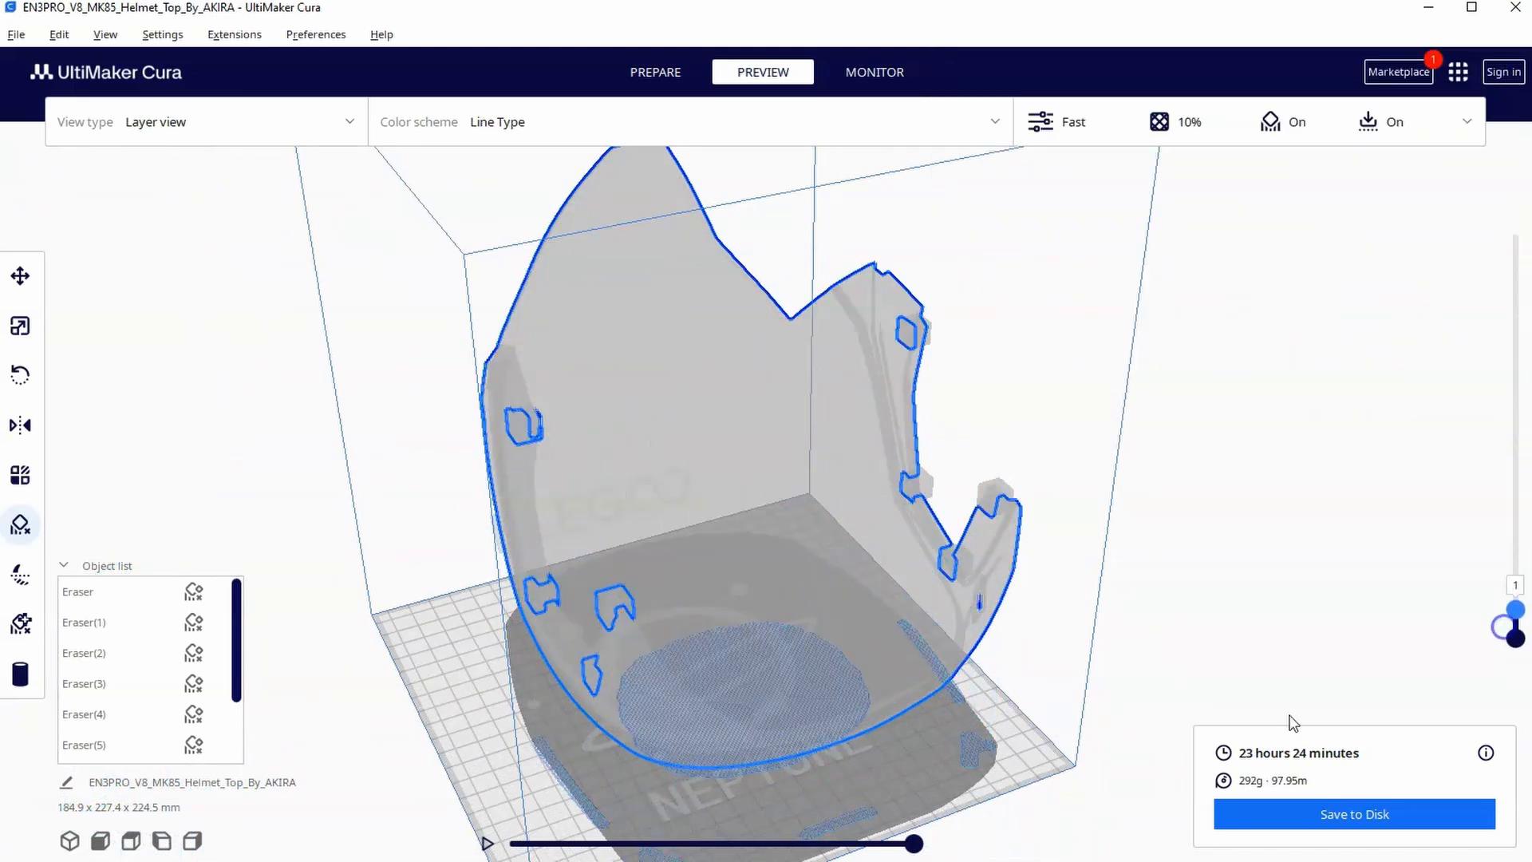
pyautogui.moveTo(927, 789); pyautogui.dragTo(939, 607, button='right')
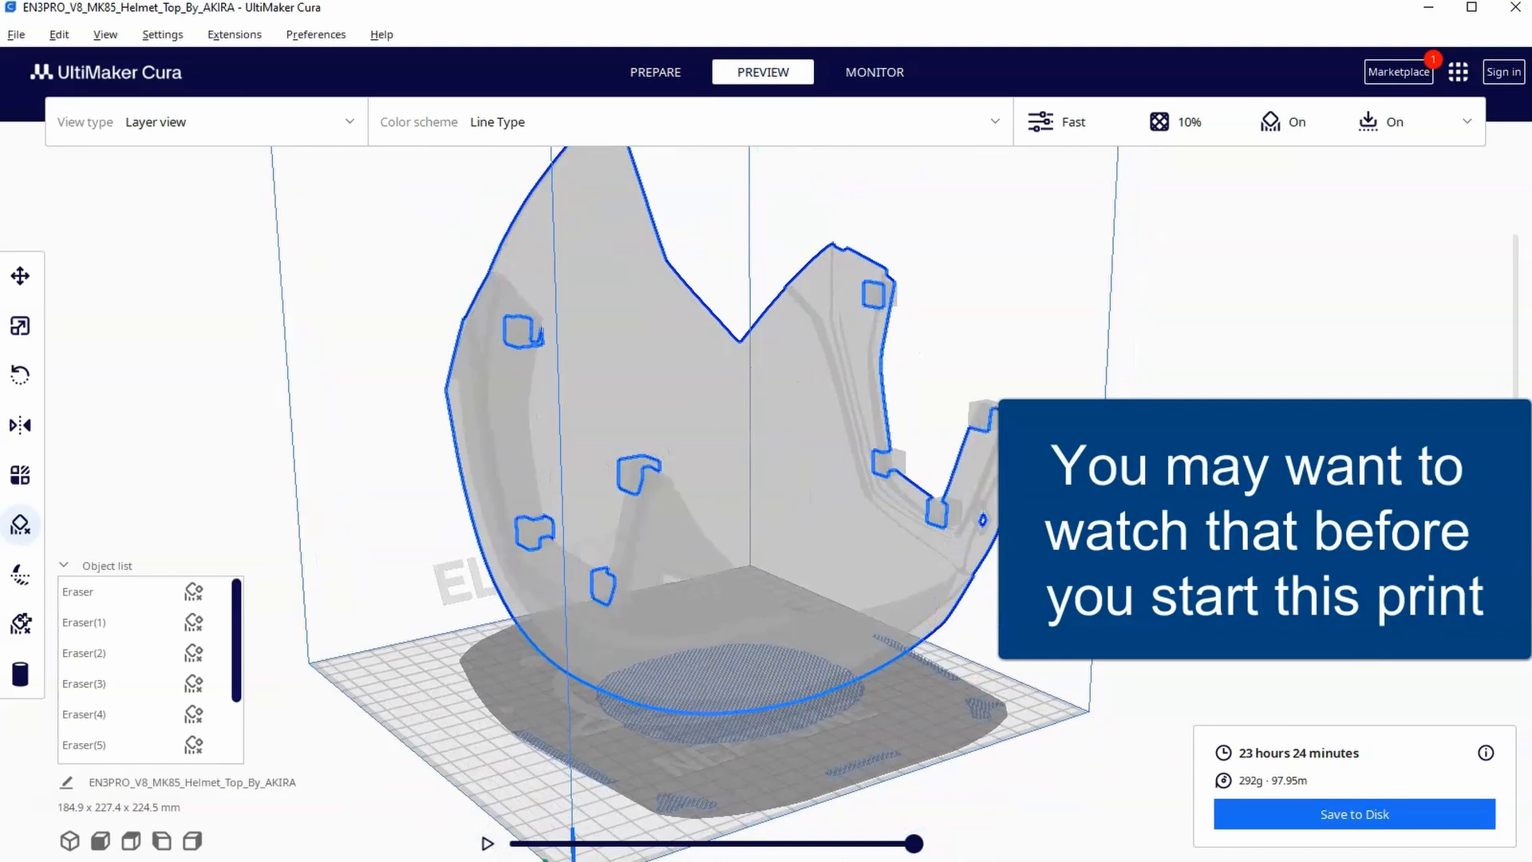
pyautogui.moveTo(952, 664); pyautogui.dragTo(972, 701, button='right')
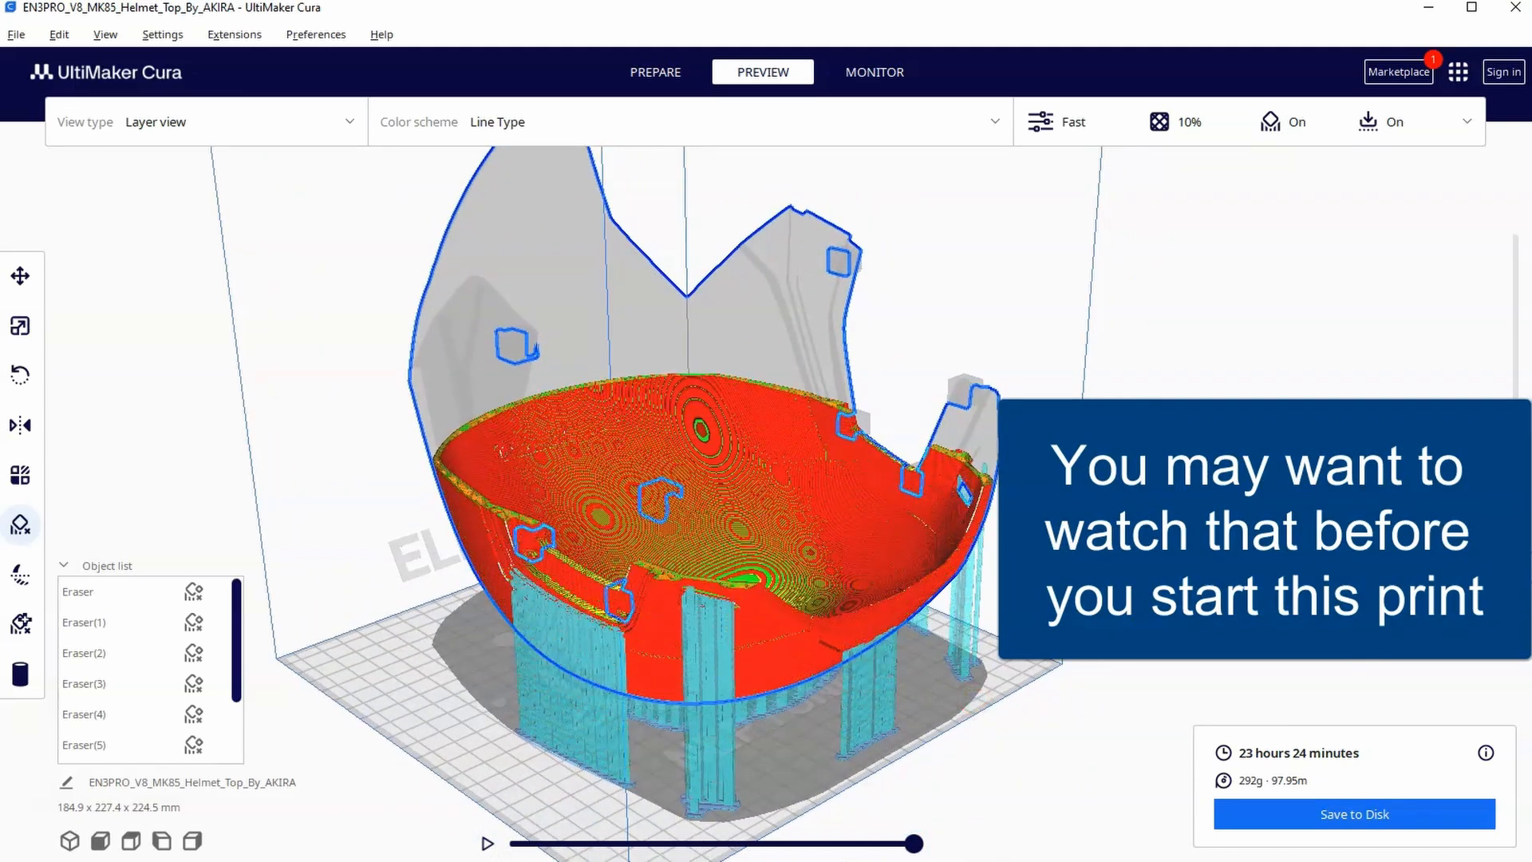
pyautogui.moveTo(1512, 347); pyautogui.dragTo(1512, 234)
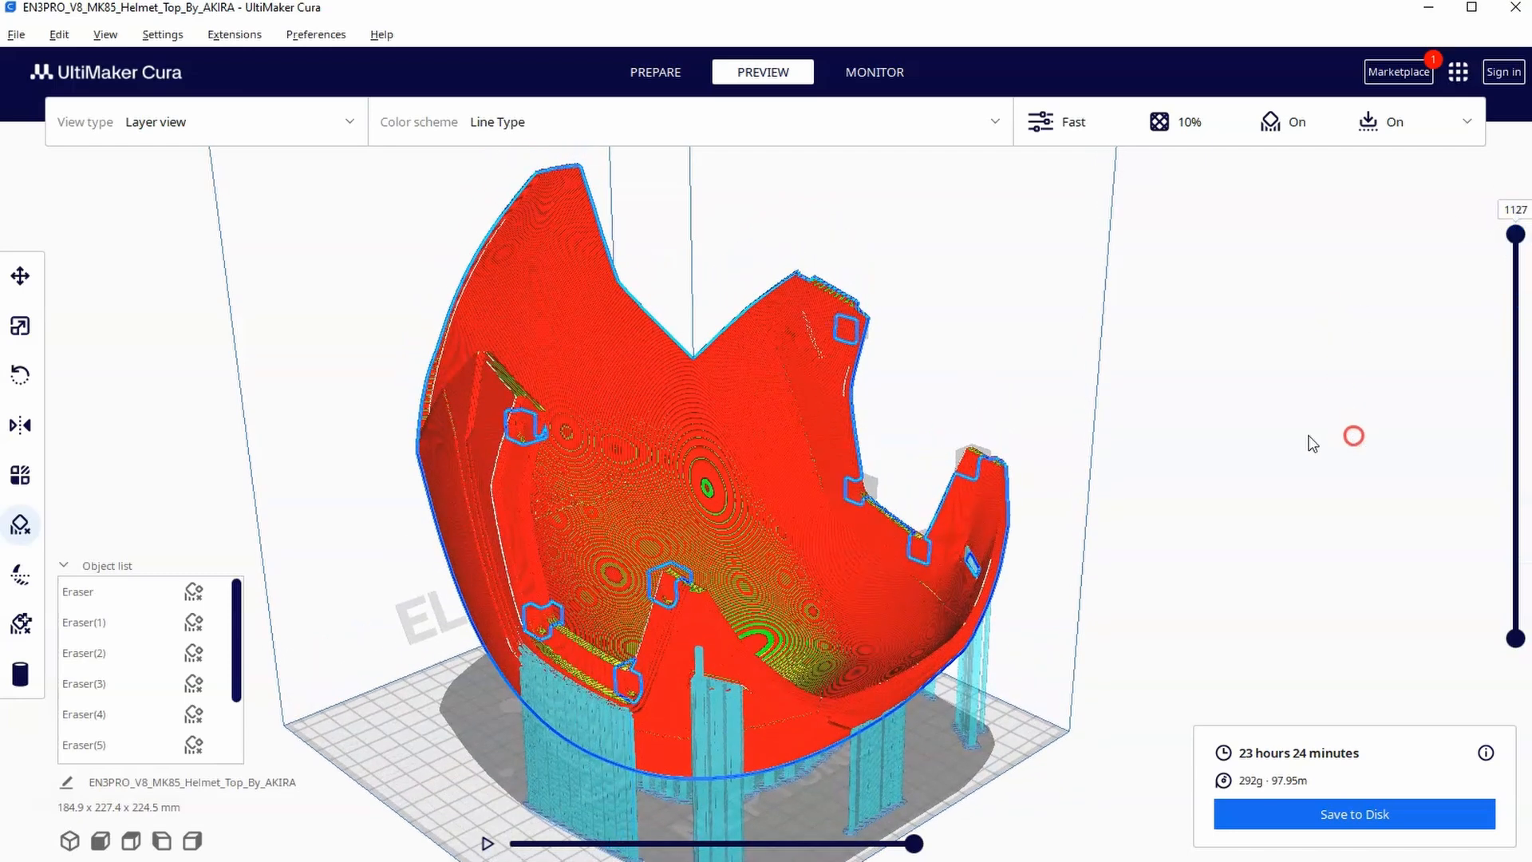
pyautogui.moveTo(1352, 437); pyautogui.dragTo(1197, 473, button='right')
pyautogui.moveTo(1065, 455)
pyautogui.mouseDown(button='right')
pyautogui.moveTo(1173, 467)
pyautogui.moveTo(1129, 499)
pyautogui.mouseUp(button='right')
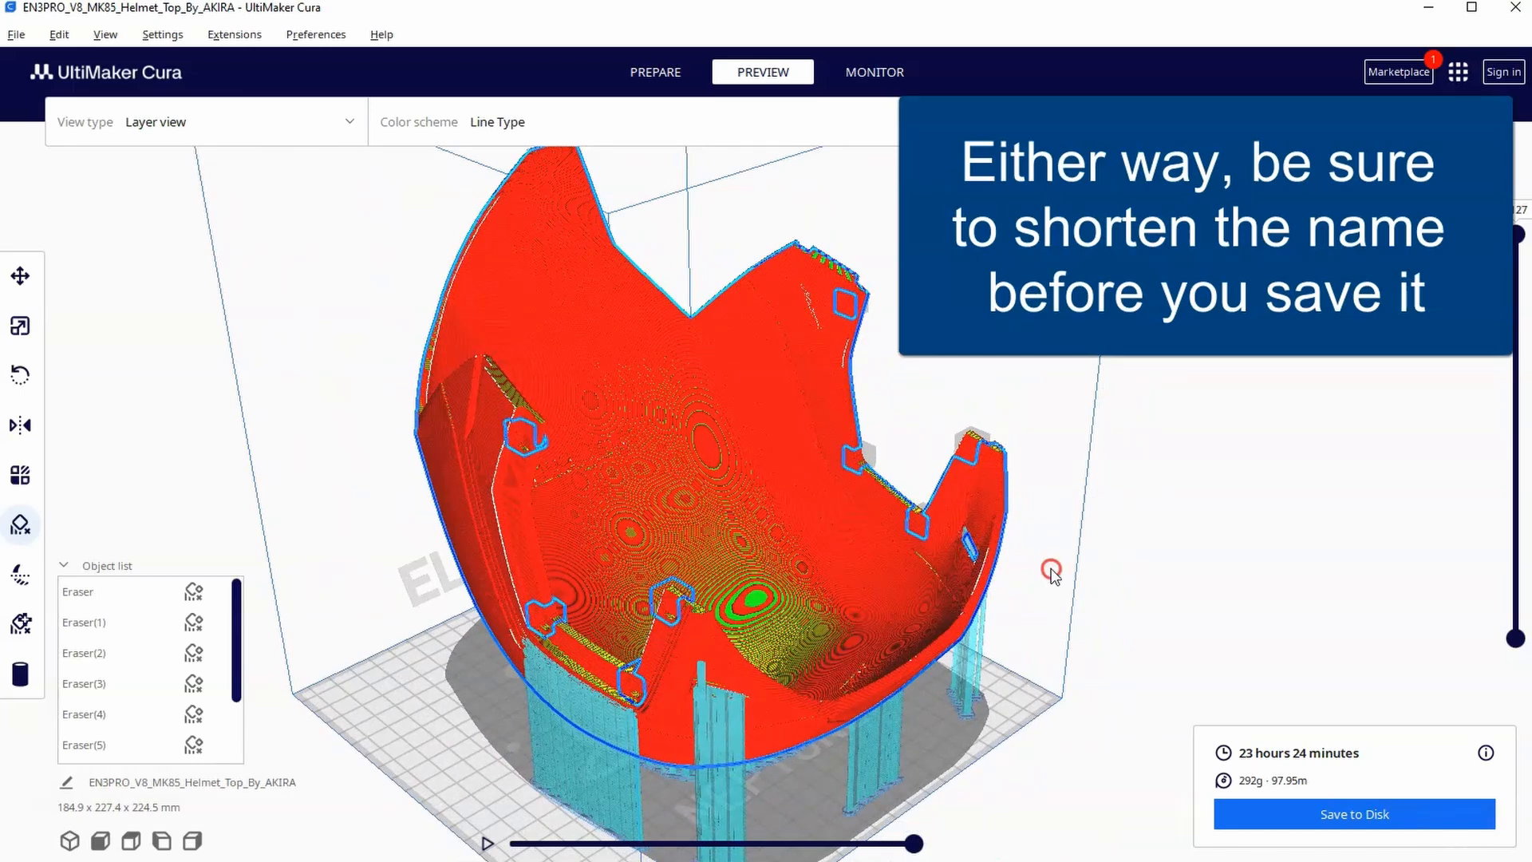
pyautogui.moveTo(1051, 572)
pyautogui.mouseDown(button='right')
pyautogui.moveTo(1137, 478)
pyautogui.moveTo(1039, 484)
pyautogui.moveTo(957, 589)
pyautogui.mouseUp(button='right')
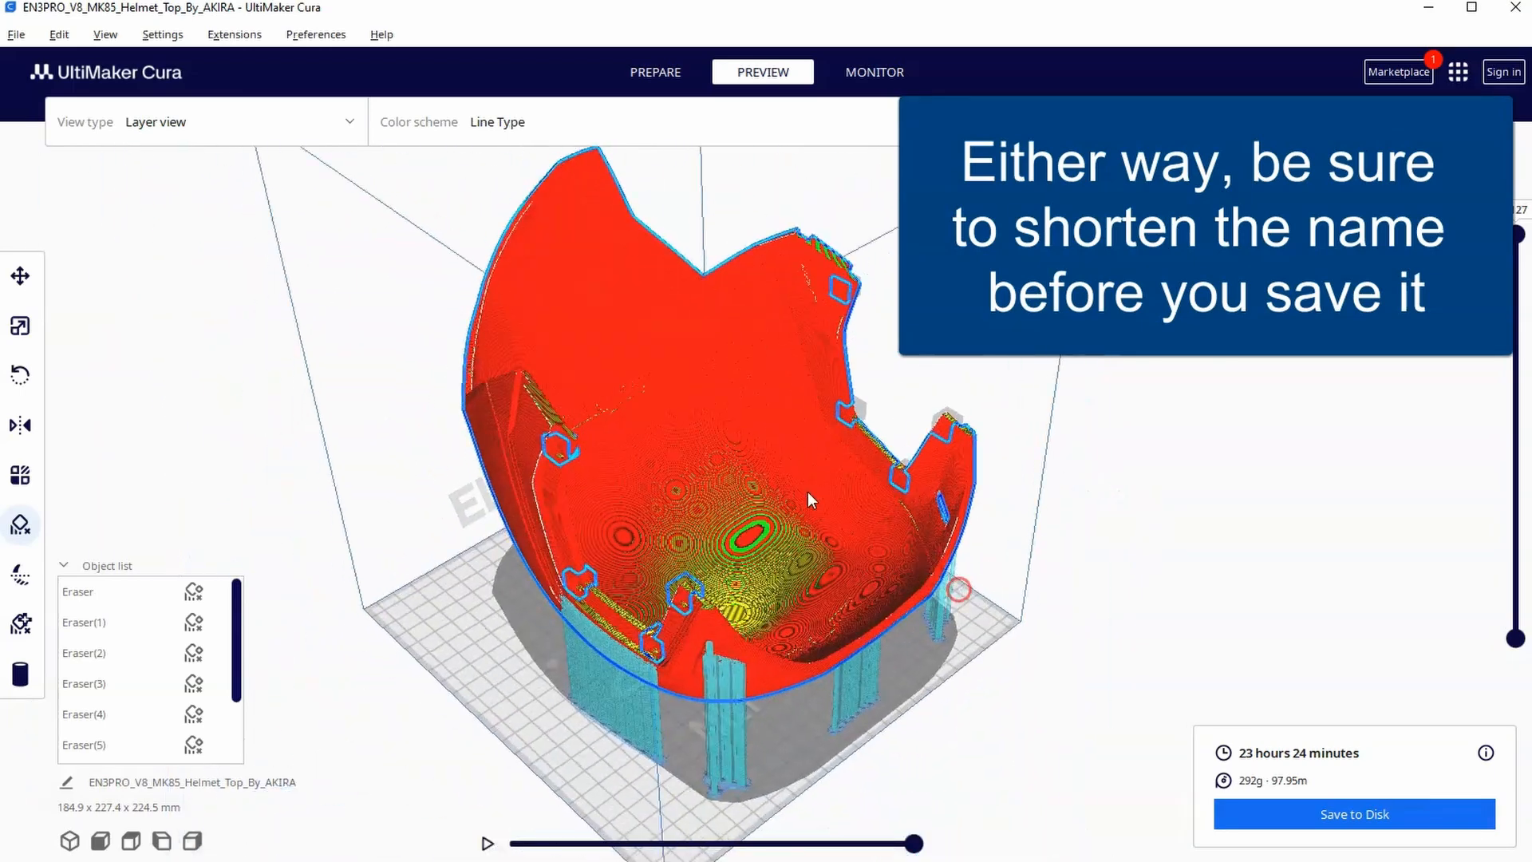
# Step: Delete all models, start a new project and load V8_MK85_Helmet_Chin_By_AKIRA.stl
pyautogui.hotkey('ctrl', 'a')
pyautogui.press('Delete')
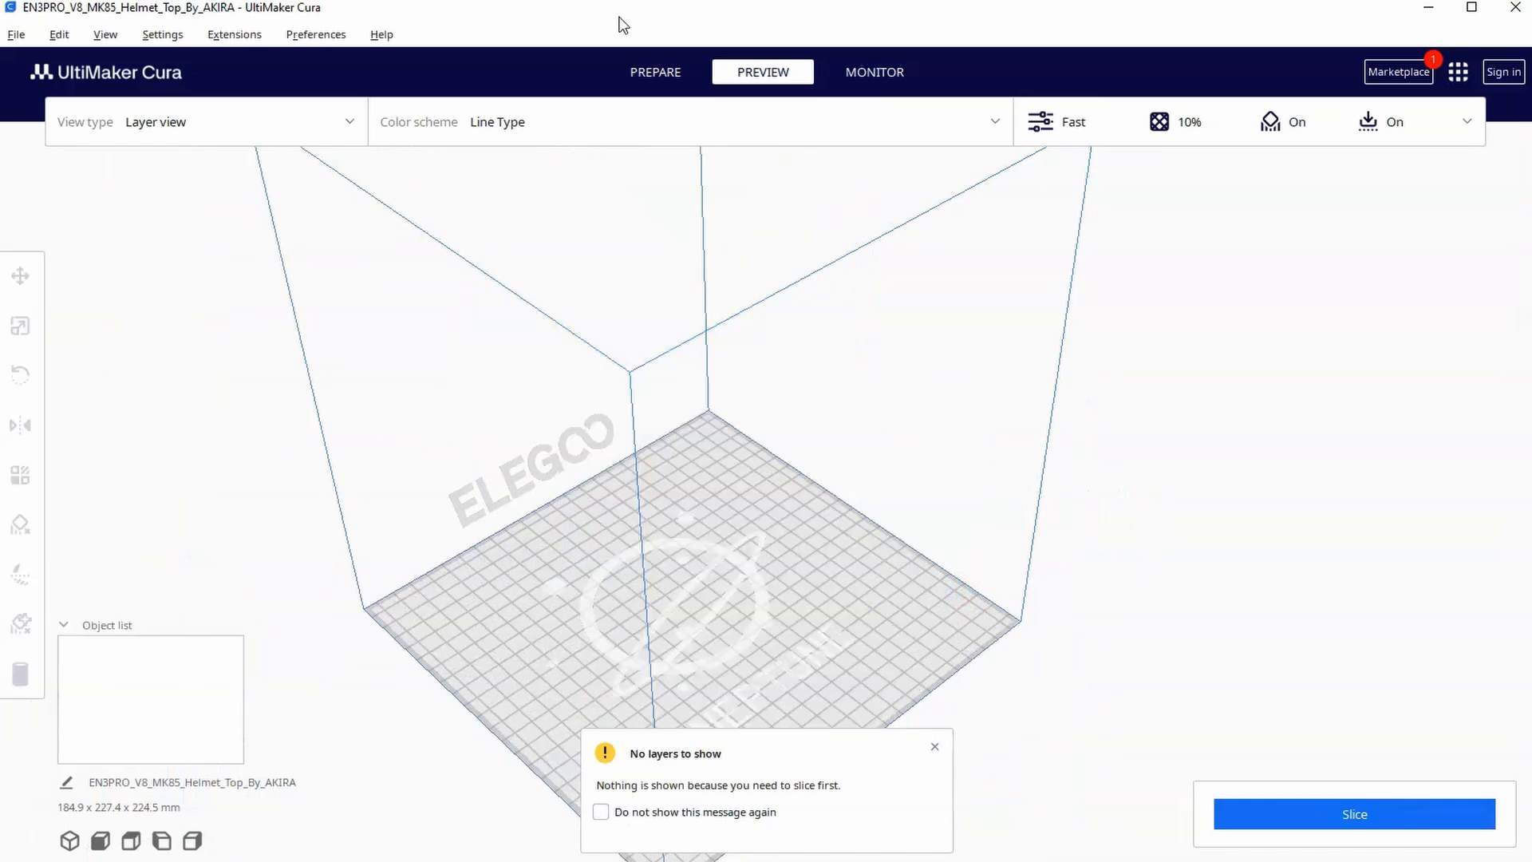
pyautogui.hotkey('ctrl', 'n')
pyautogui.click(654, 72)
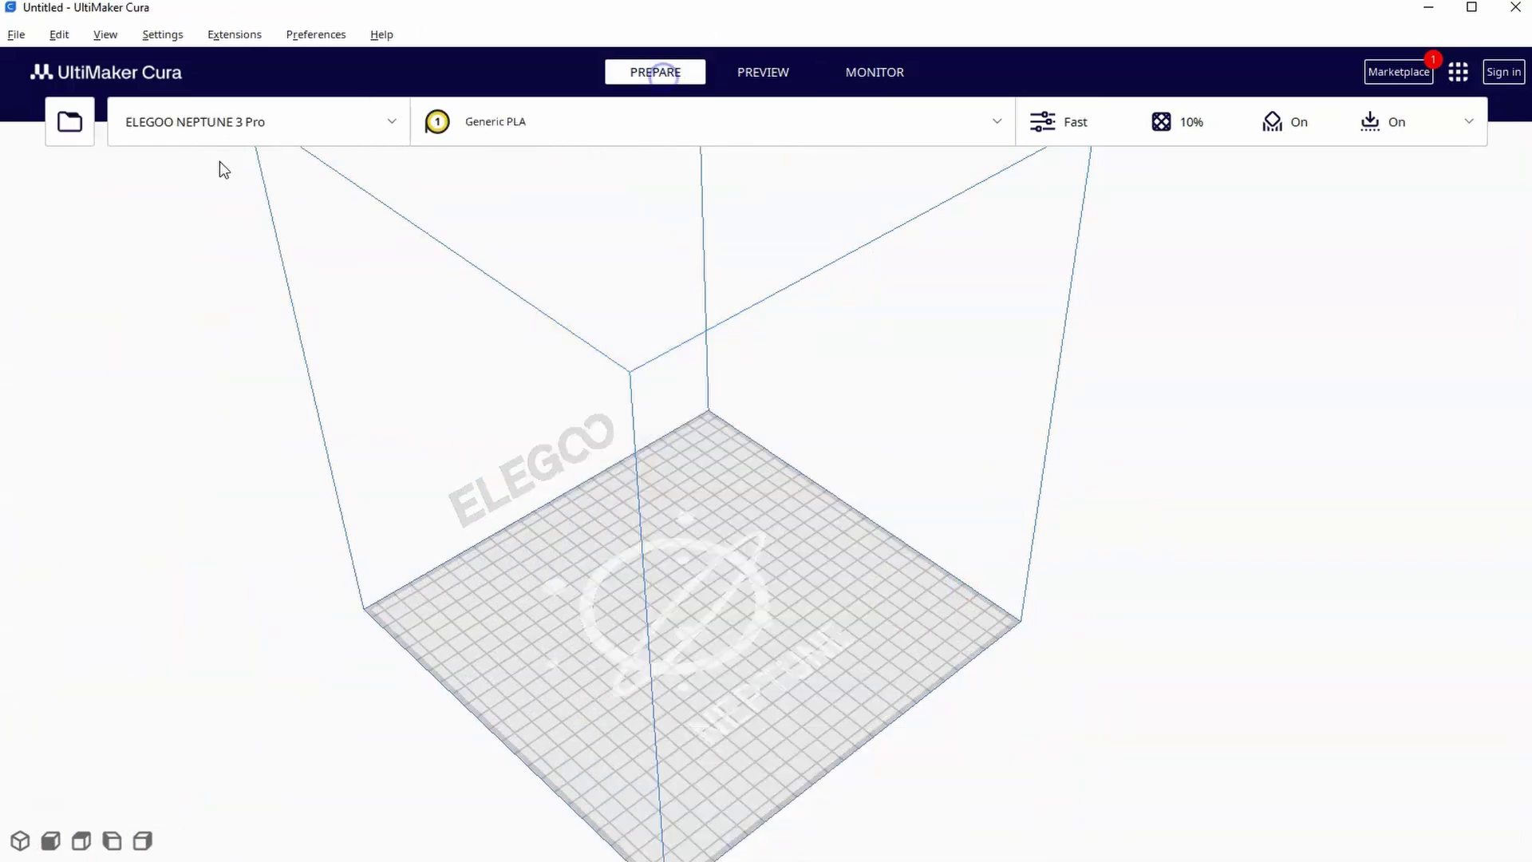
pyautogui.click(65, 125)
pyautogui.click(287, 176)
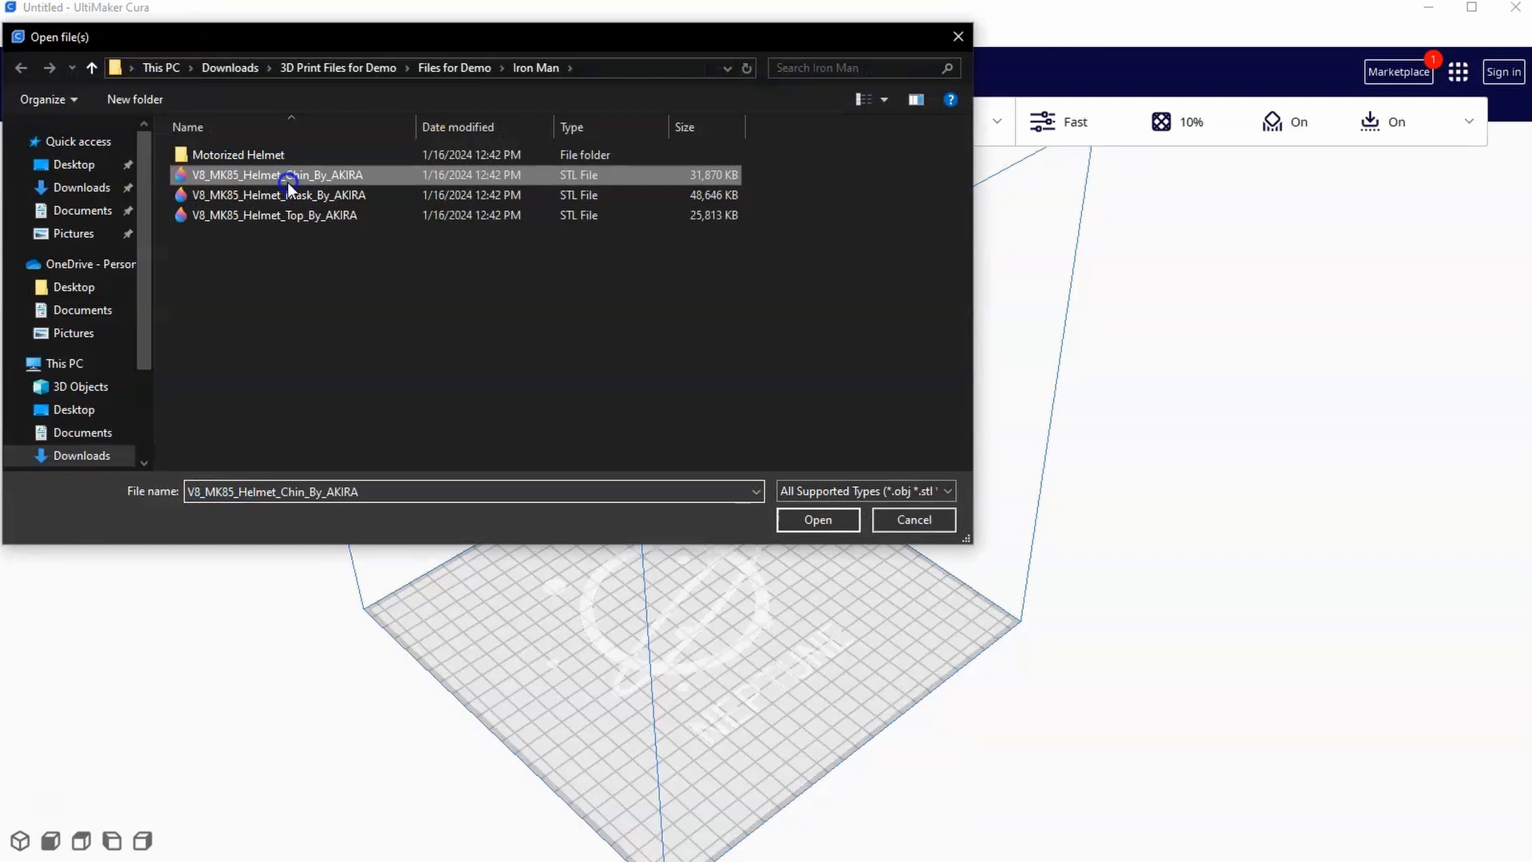
pyautogui.doubleClick(288, 183)
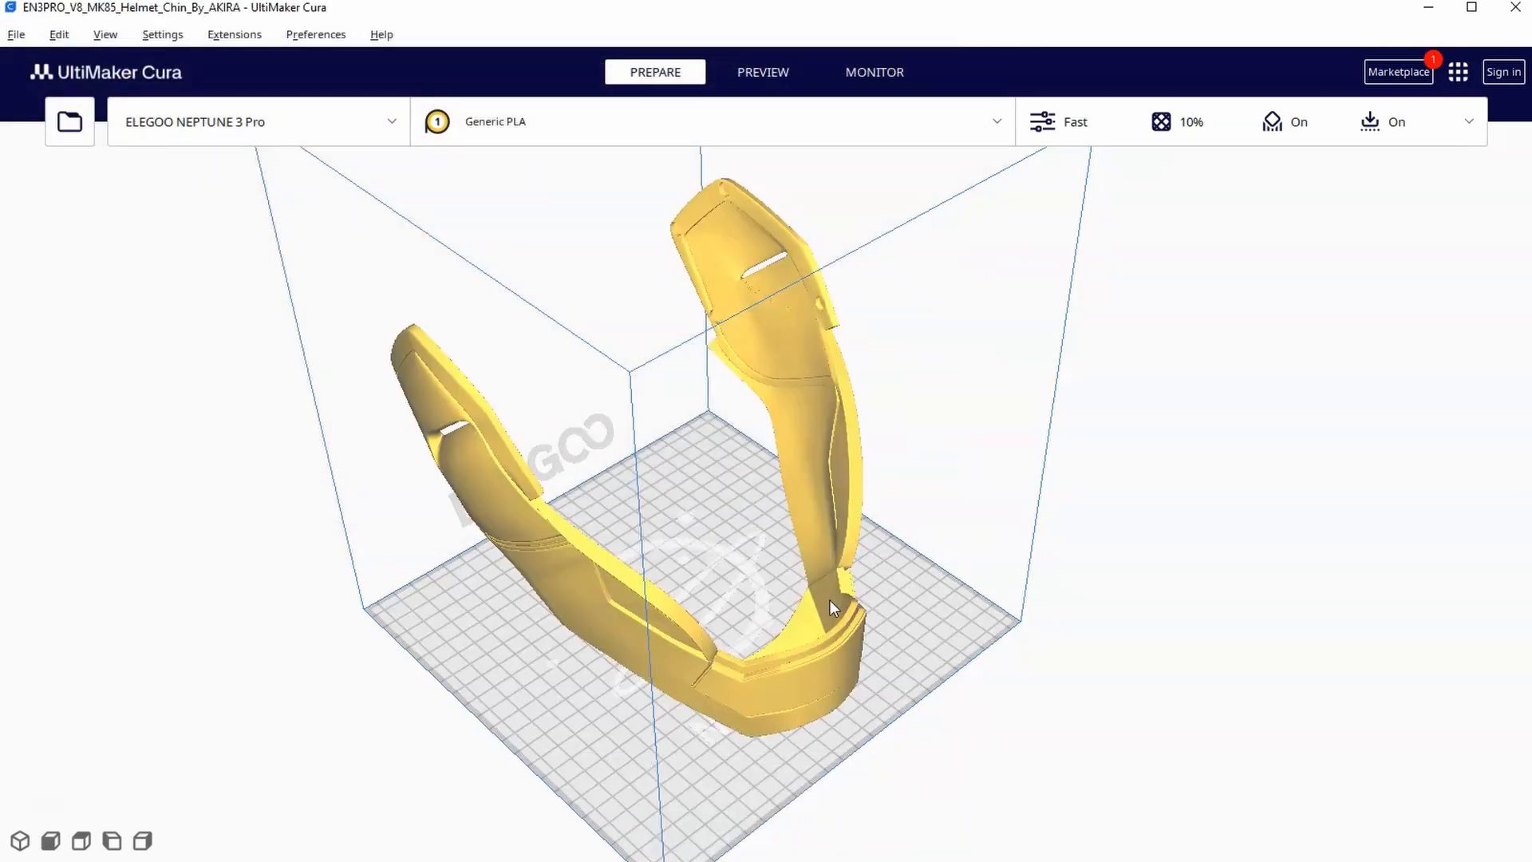
pyautogui.click(728, 639)
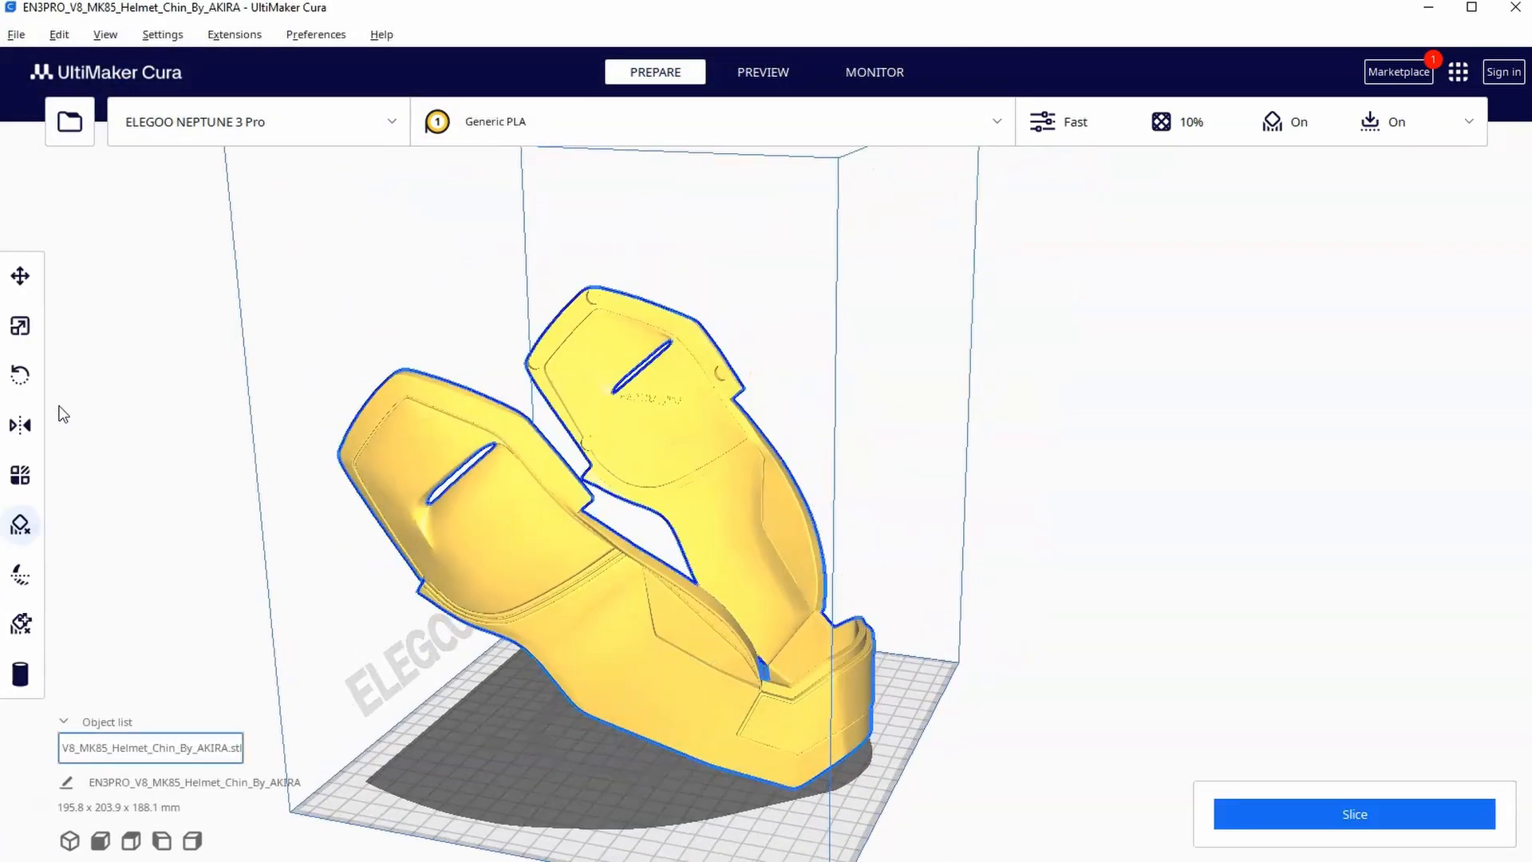
pyautogui.click(20, 375)
pyautogui.moveTo(598, 456); pyautogui.dragTo(560, 431, button='right')
pyautogui.moveTo(615, 401); pyautogui.dragTo(635, 300)
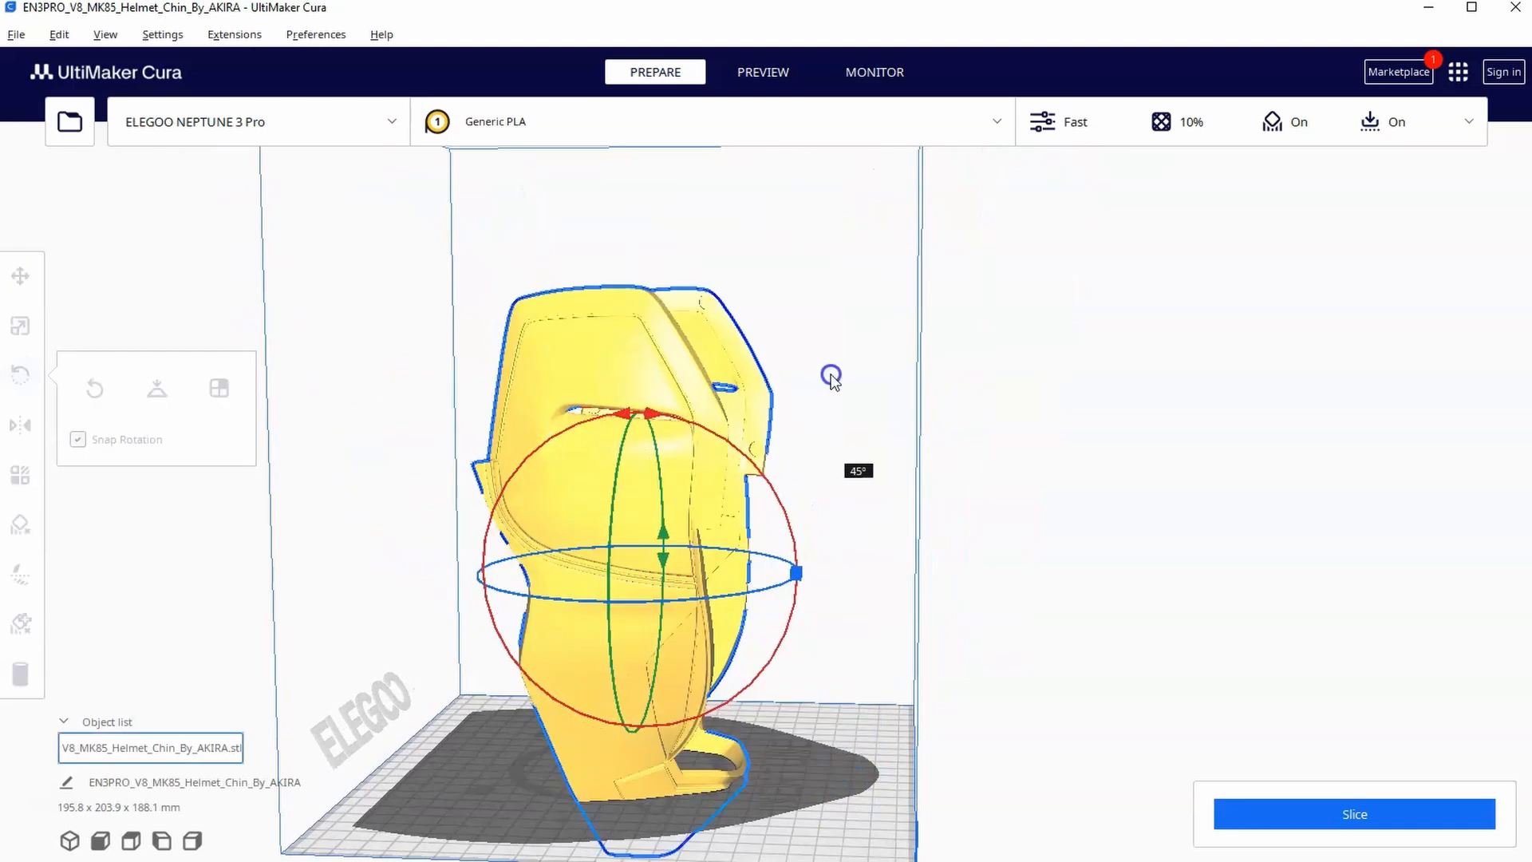
pyautogui.moveTo(826, 383)
pyautogui.mouseDown(button='right')
pyautogui.moveTo(638, 530)
pyautogui.moveTo(793, 563)
pyautogui.mouseUp(button='right')
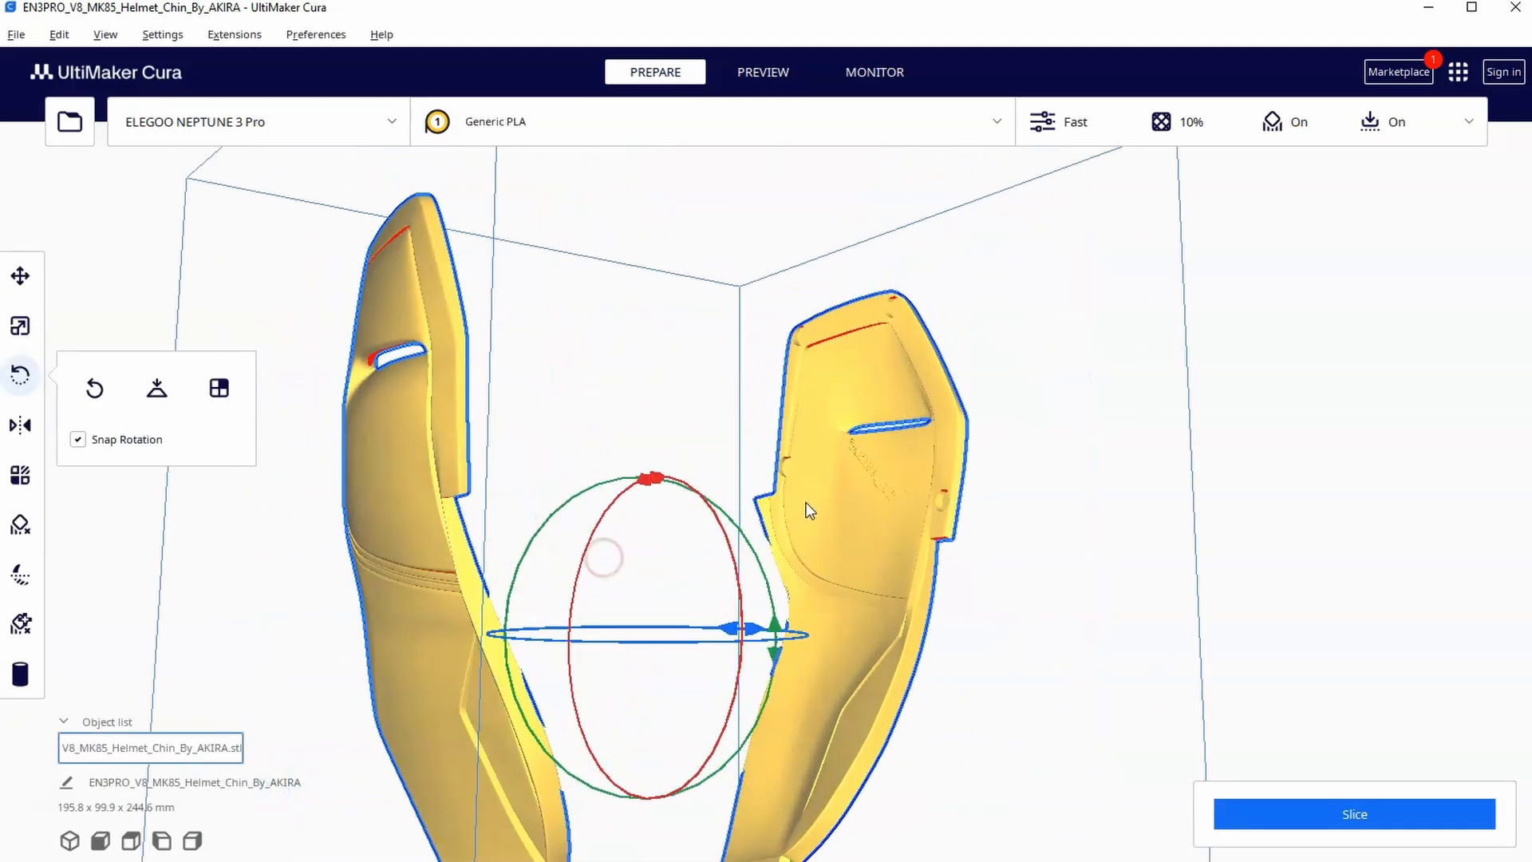
pyautogui.scroll(3, 919, 550)
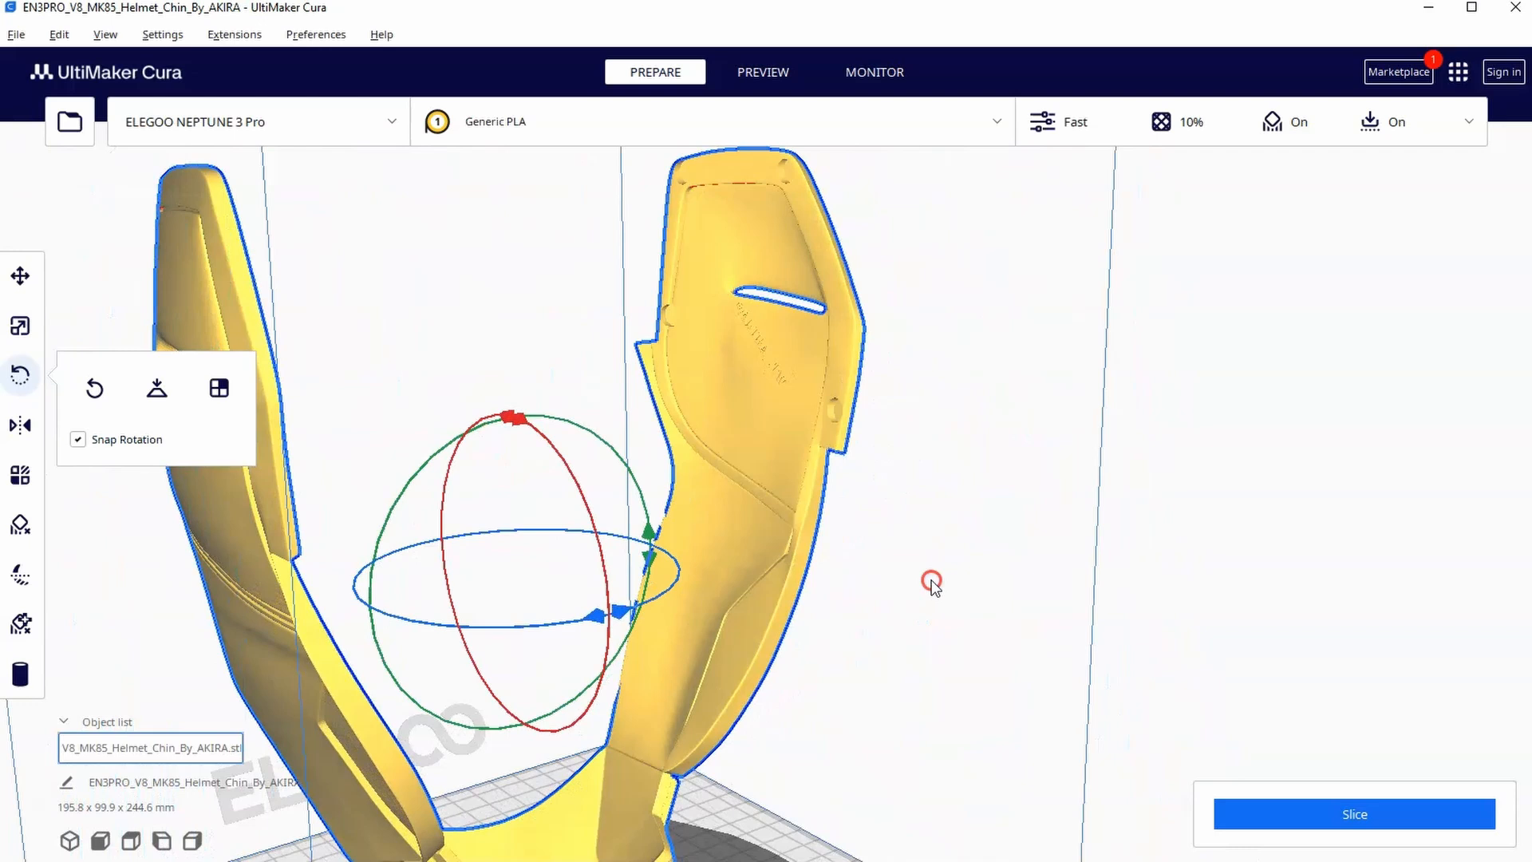
pyautogui.moveTo(918, 550)
pyautogui.mouseDown(button='right')
pyautogui.moveTo(794, 465)
pyautogui.moveTo(826, 251)
pyautogui.moveTo(799, 304)
pyautogui.moveTo(779, 449)
pyautogui.moveTo(516, 499)
pyautogui.mouseUp(button='right')
pyautogui.scroll(2, 886, 539)
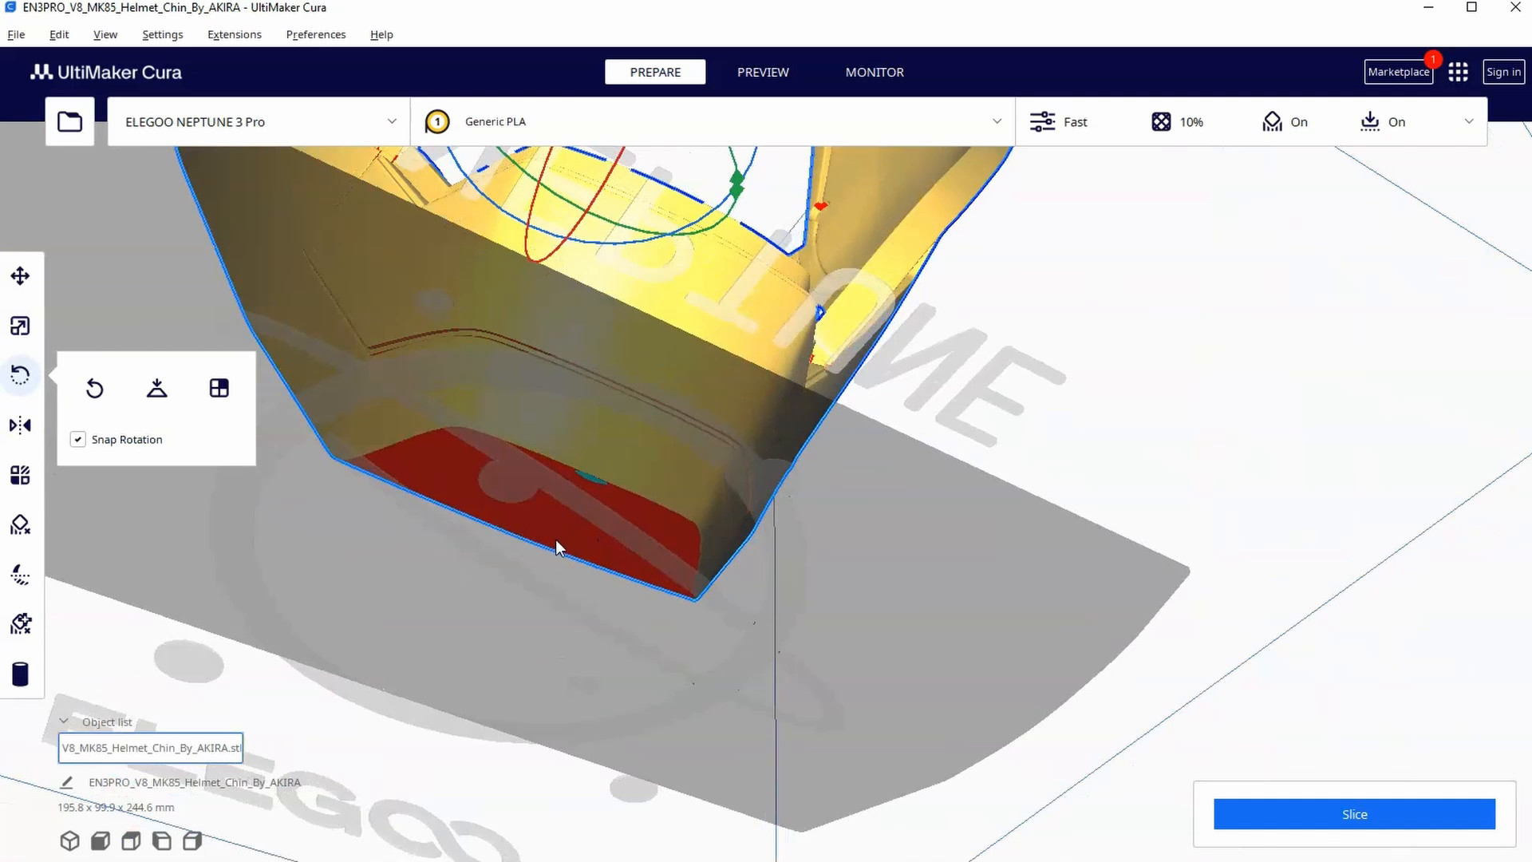
pyautogui.moveTo(561, 540)
pyautogui.mouseDown(button='right')
pyautogui.moveTo(480, 550)
pyautogui.moveTo(467, 604)
pyautogui.moveTo(573, 615)
pyautogui.moveTo(601, 660)
pyautogui.moveTo(600, 646)
pyautogui.moveTo(684, 618)
pyautogui.moveTo(530, 598)
pyautogui.mouseUp(button='right')
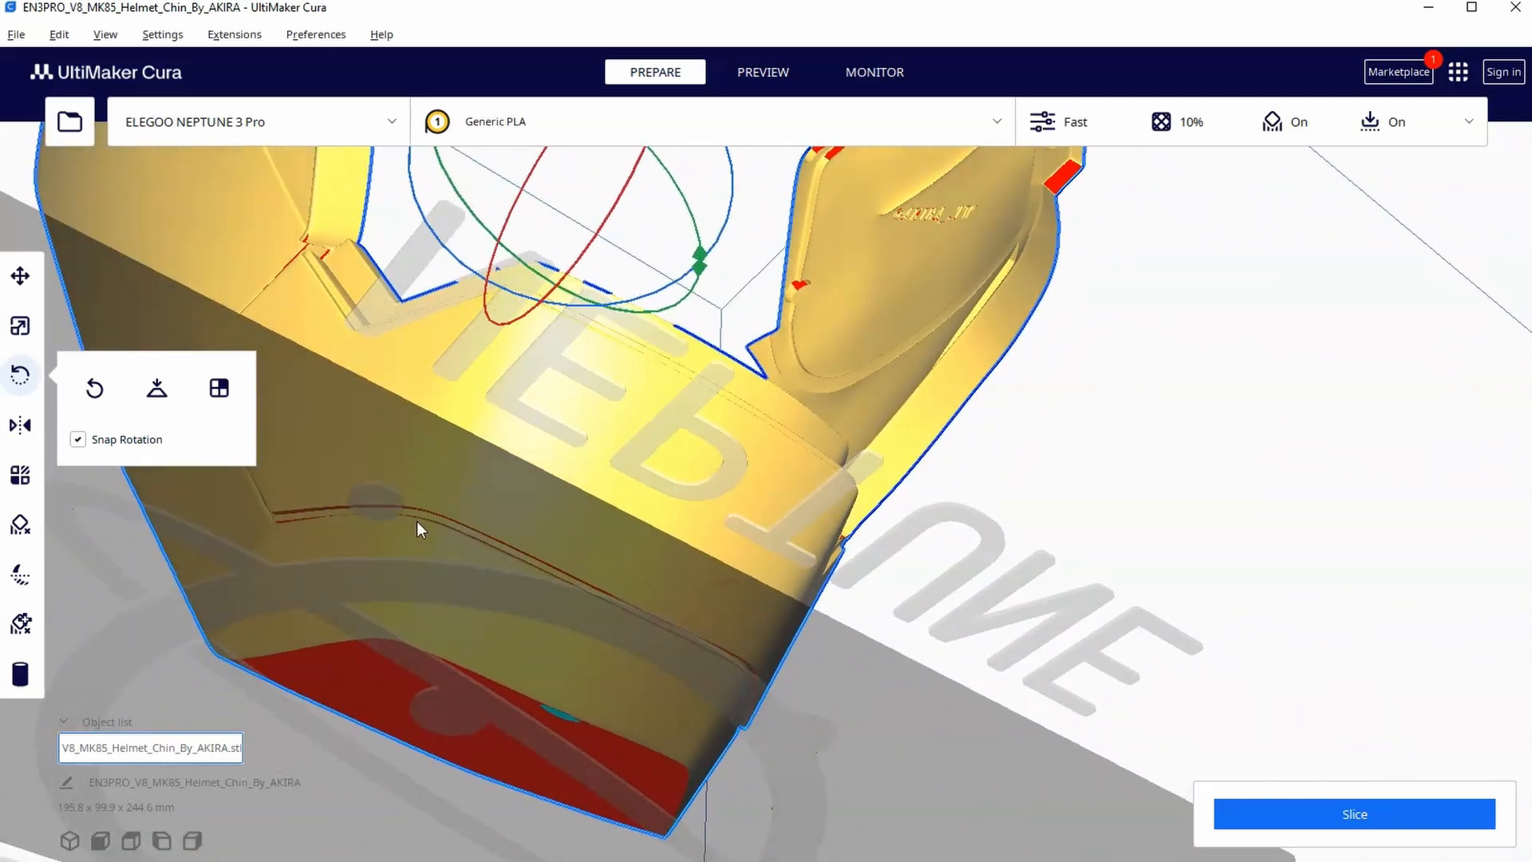
pyautogui.moveTo(418, 537); pyautogui.dragTo(562, 614, button='right')
pyautogui.moveTo(563, 614)
pyautogui.mouseDown(button='right')
pyautogui.moveTo(569, 599)
pyautogui.moveTo(827, 614)
pyautogui.mouseUp(button='right')
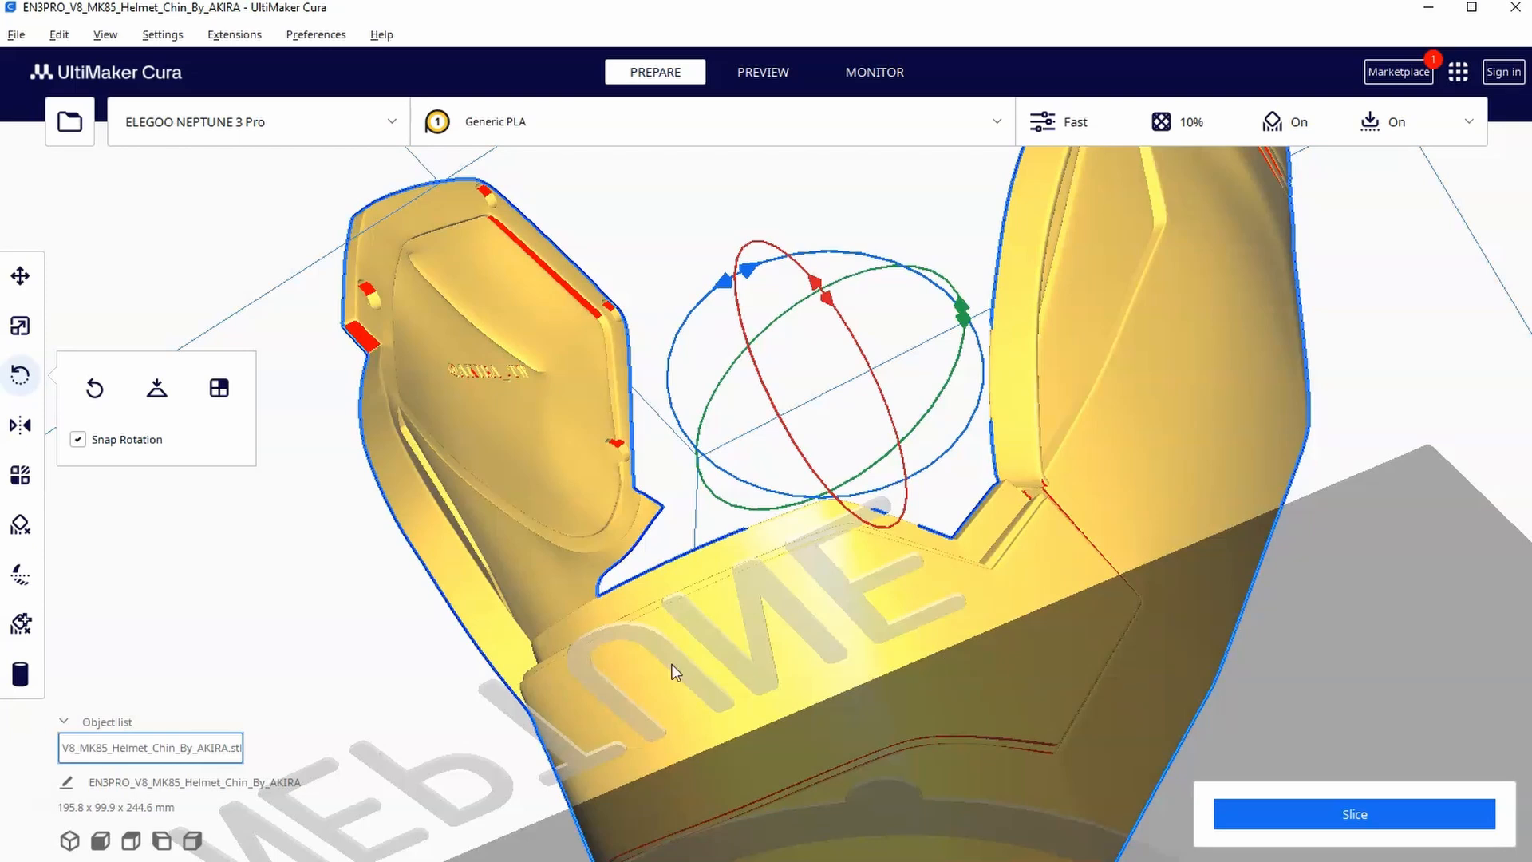
pyautogui.moveTo(528, 655)
pyautogui.mouseDown(button='right')
pyautogui.moveTo(588, 641)
pyautogui.moveTo(906, 474)
pyautogui.mouseUp(button='right')
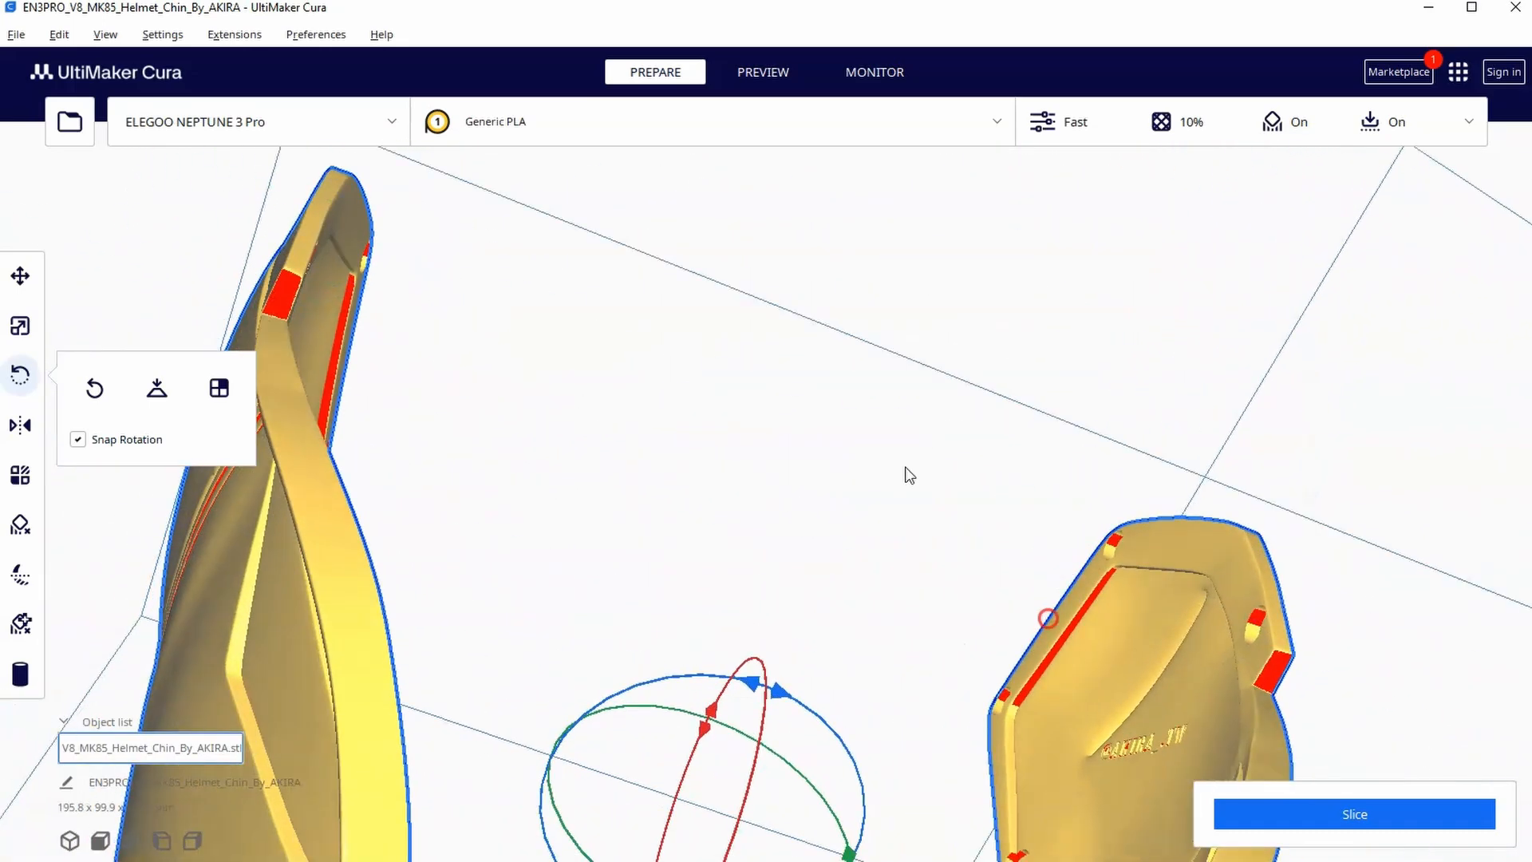
pyautogui.moveTo(246, 324); pyautogui.dragTo(328, 457, button='right')
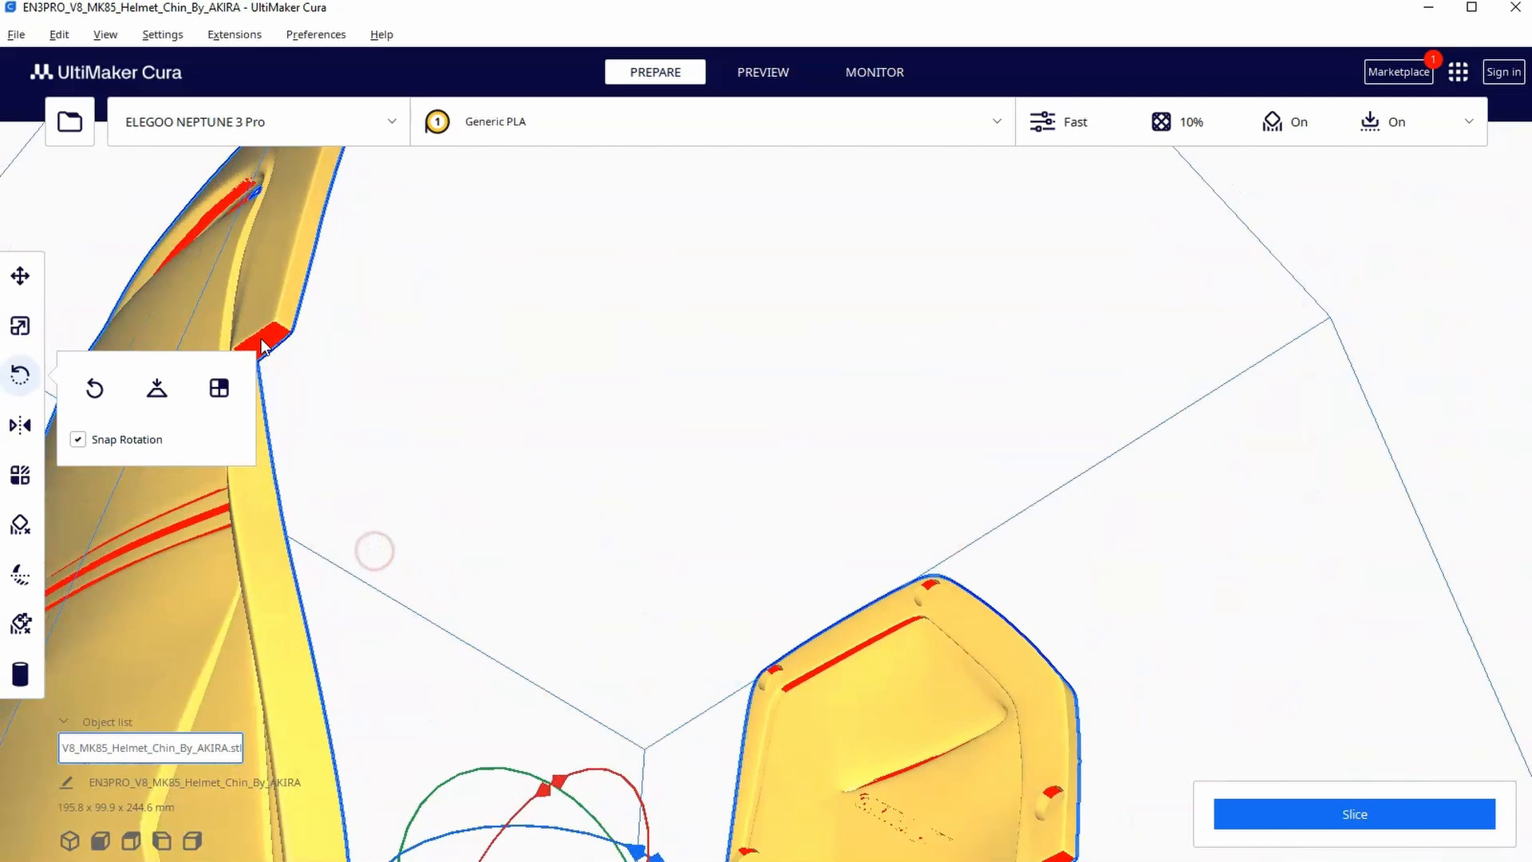
pyautogui.moveTo(263, 347)
pyautogui.mouseDown(button='right')
pyautogui.moveTo(907, 732)
pyautogui.moveTo(1019, 757)
pyautogui.moveTo(1023, 779)
pyautogui.mouseUp(button='right')
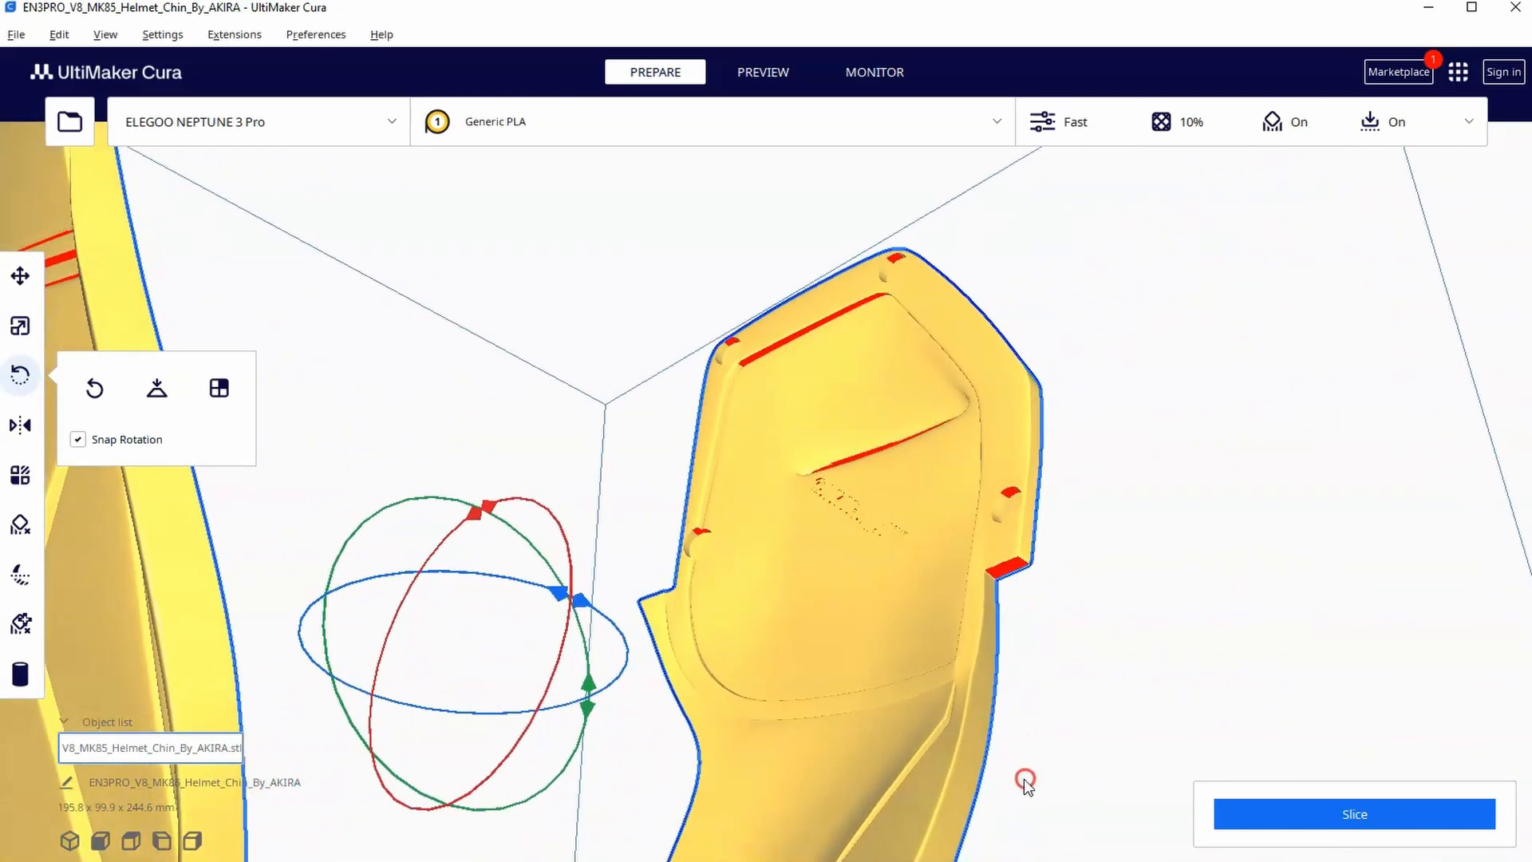
pyautogui.scroll(3, 978, 655)
pyautogui.moveTo(978, 655); pyautogui.dragTo(1006, 711, button='right')
pyautogui.scroll(-2, 1005, 711)
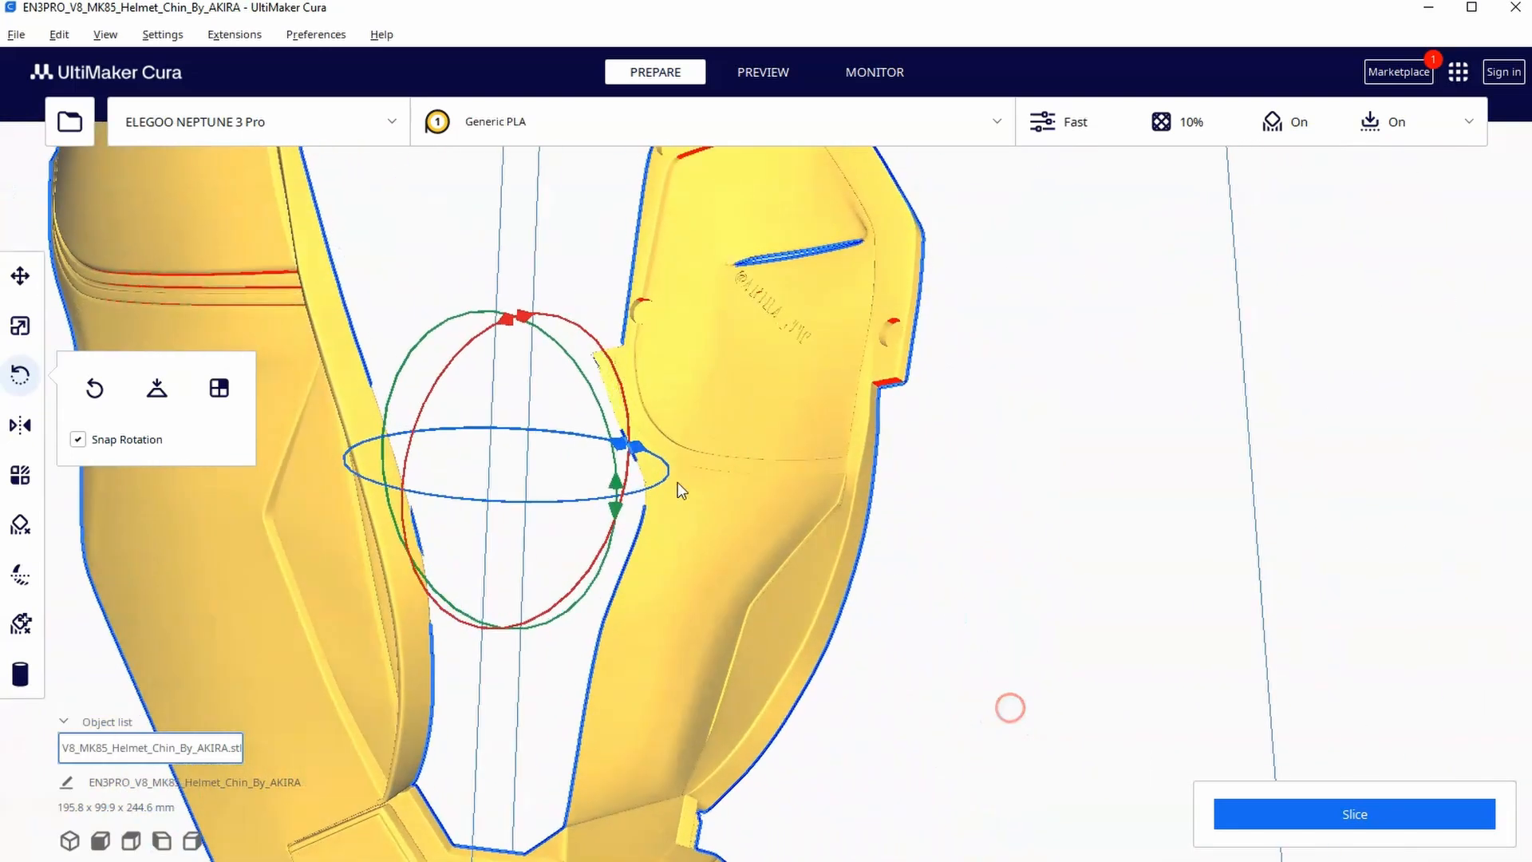
pyautogui.moveTo(574, 396)
pyautogui.mouseDown(button='right')
pyautogui.moveTo(621, 440)
pyautogui.moveTo(700, 434)
pyautogui.moveTo(980, 511)
pyautogui.mouseUp(button='right')
pyautogui.scroll(2, 980, 512)
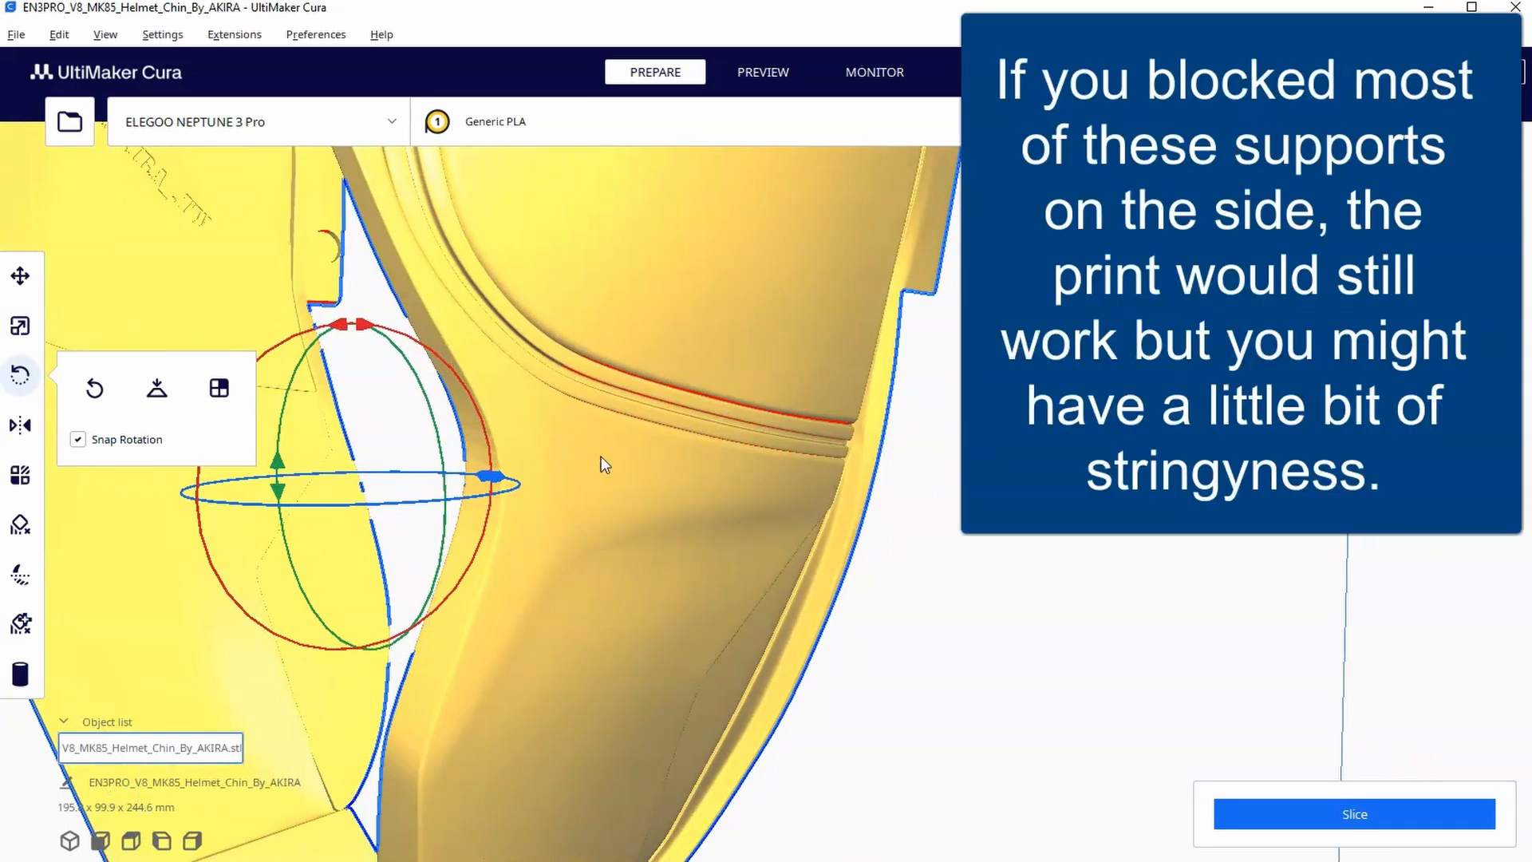
pyautogui.moveTo(645, 550)
pyautogui.mouseDown(button='right')
pyautogui.moveTo(726, 501)
pyautogui.moveTo(741, 462)
pyautogui.moveTo(712, 463)
pyautogui.moveTo(766, 195)
pyautogui.moveTo(748, 309)
pyautogui.mouseUp(button='right')
pyautogui.scroll(-4, 741, 462)
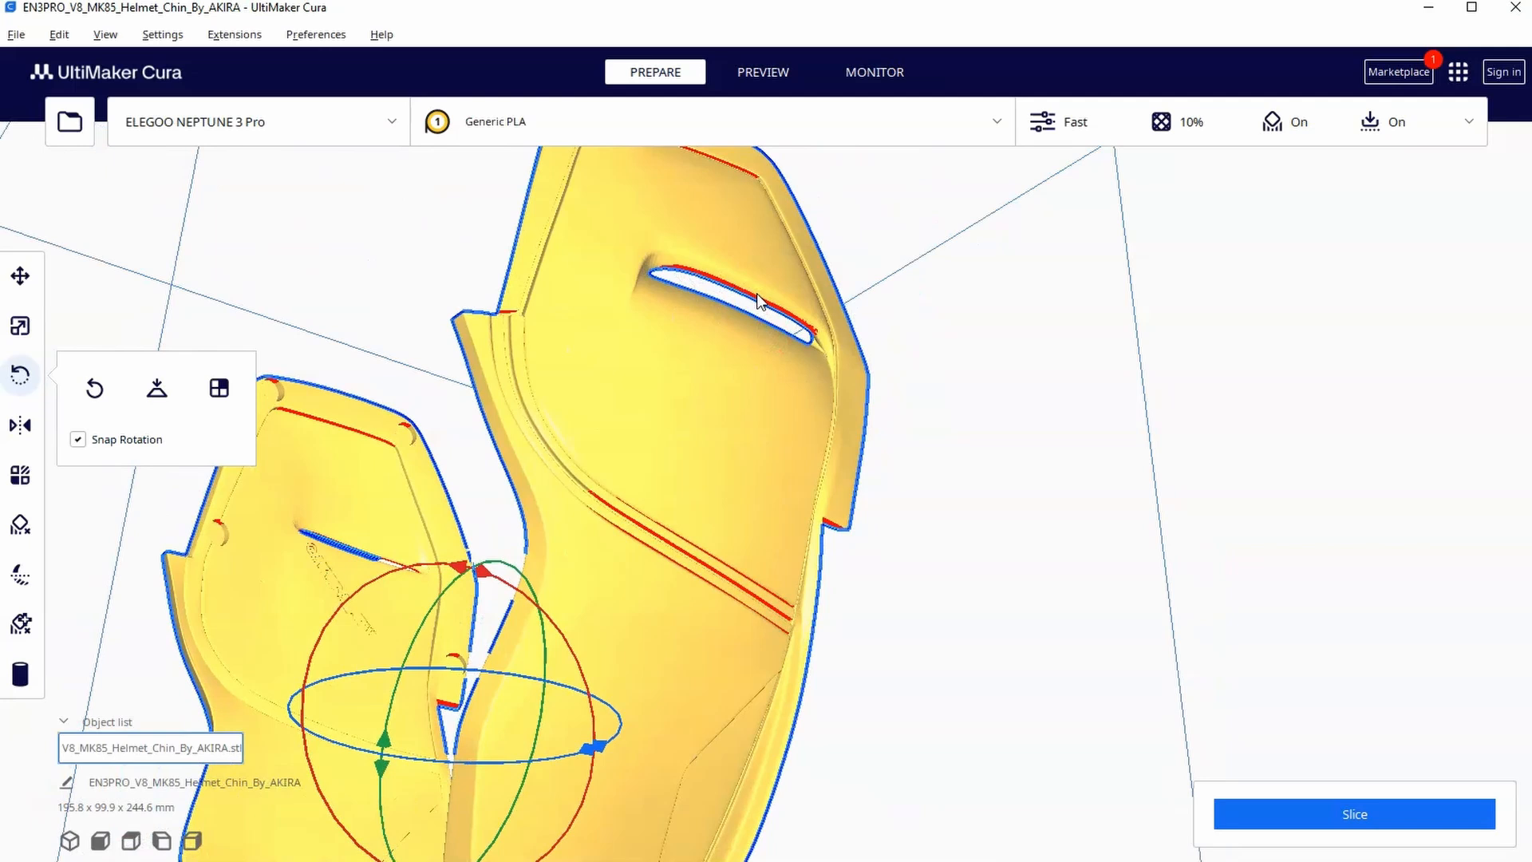
pyautogui.moveTo(789, 299); pyautogui.dragTo(602, 275, button='right')
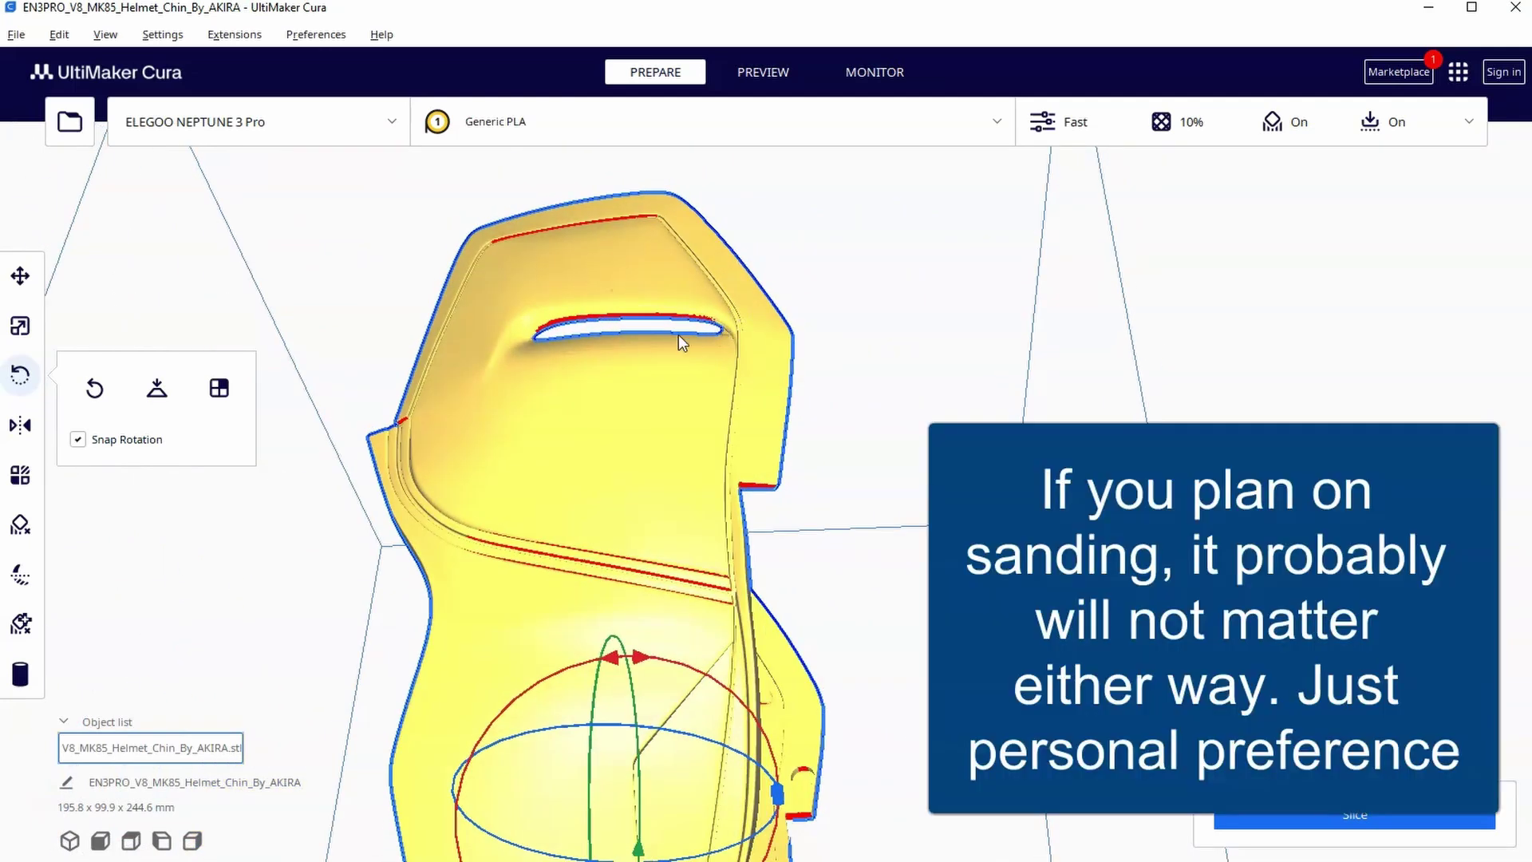
pyautogui.moveTo(679, 333)
pyautogui.mouseDown(button='right')
pyautogui.moveTo(676, 360)
pyautogui.moveTo(676, 298)
pyautogui.mouseUp(button='right')
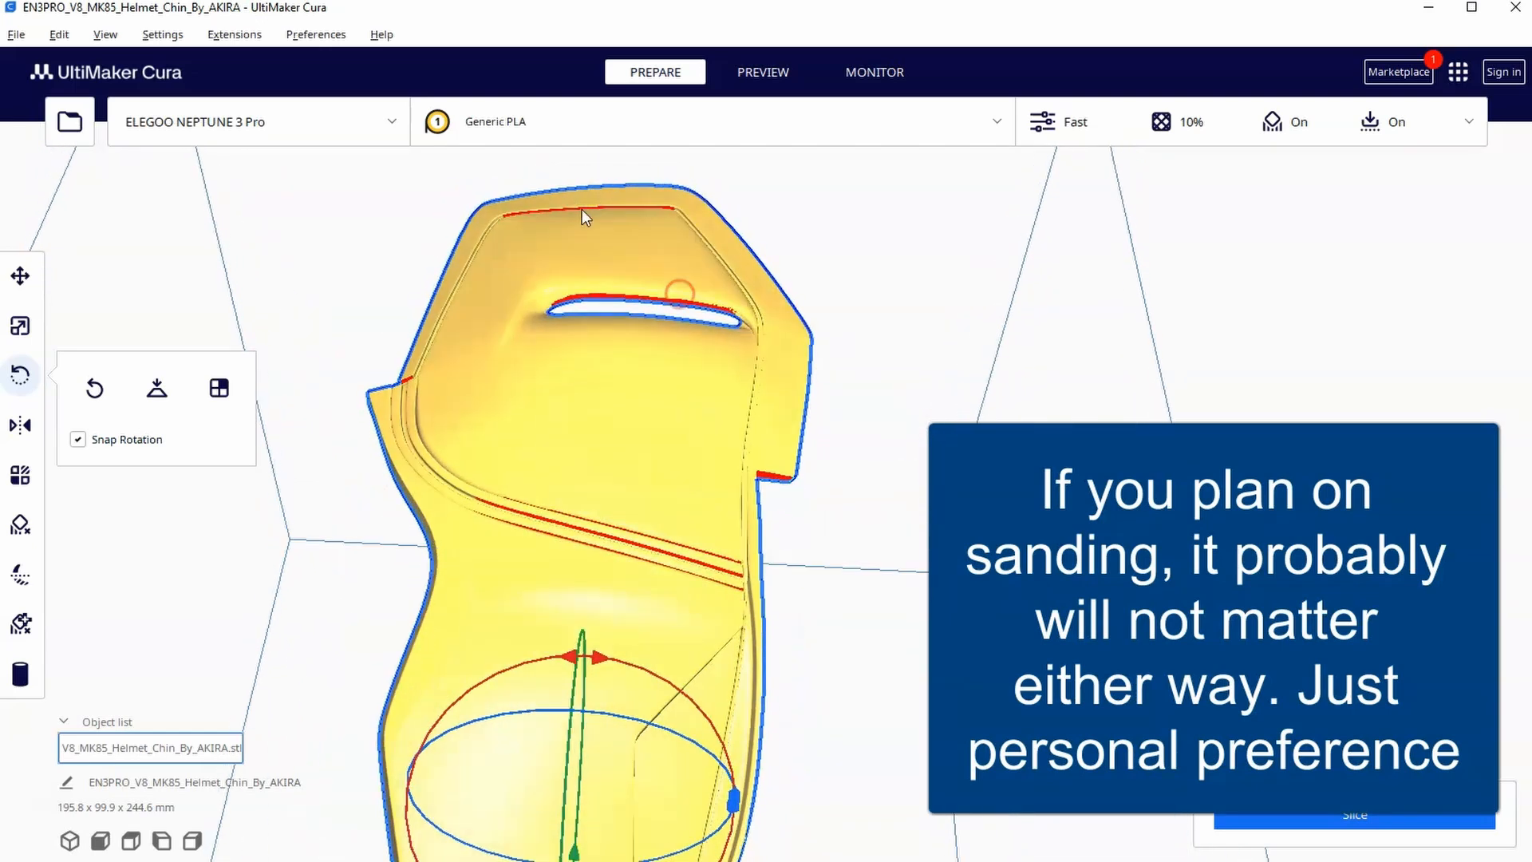
pyautogui.moveTo(711, 224)
pyautogui.mouseDown(button='right')
pyautogui.moveTo(994, 410)
pyautogui.moveTo(706, 443)
pyautogui.mouseUp(button='right')
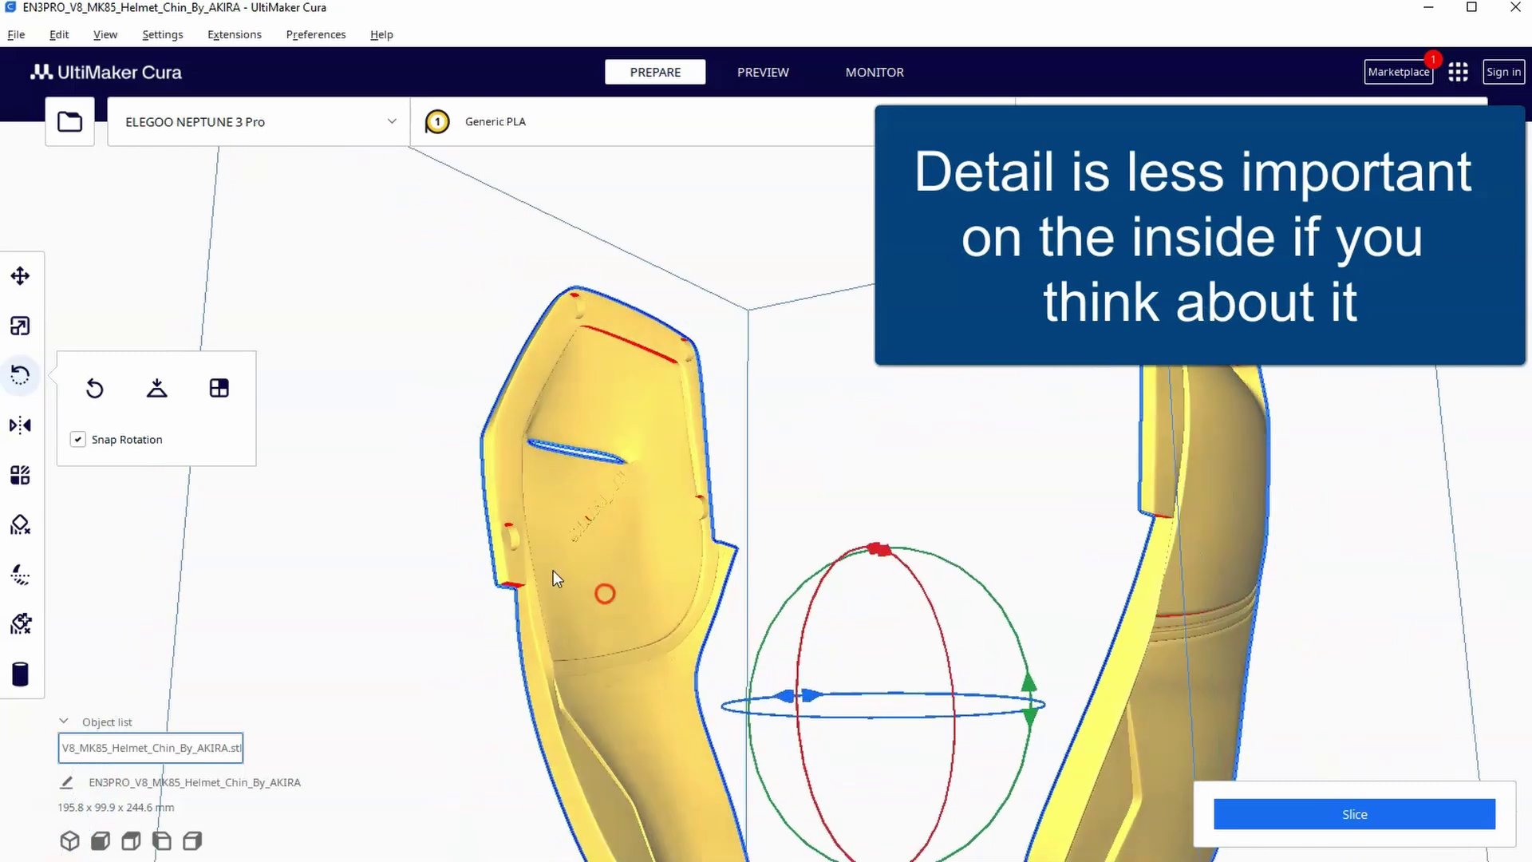
pyautogui.scroll(5, 631, 541)
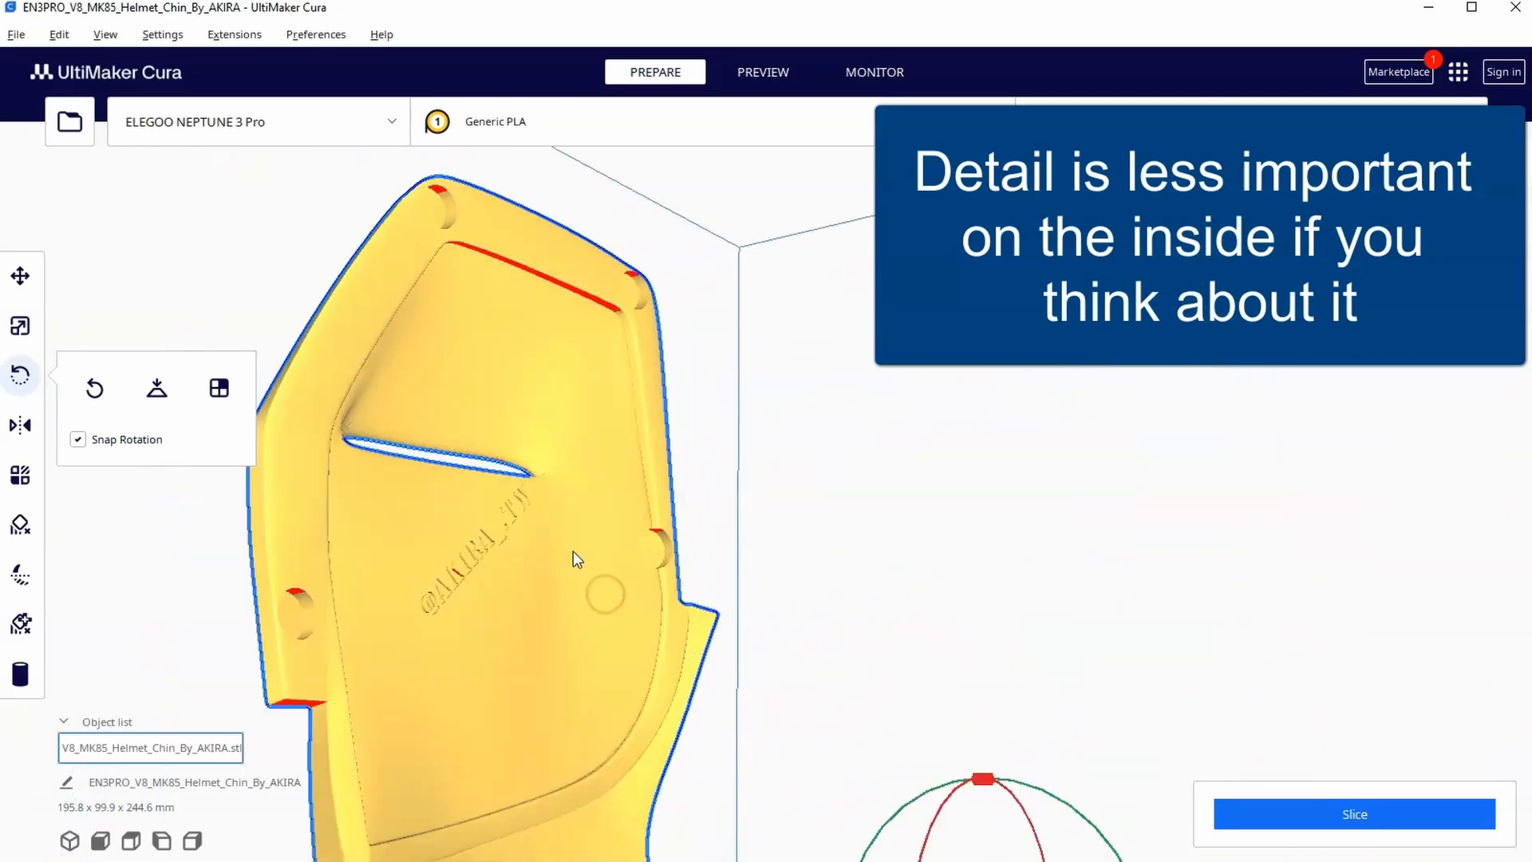
pyautogui.moveTo(470, 575)
pyautogui.mouseDown(button='right')
pyautogui.moveTo(717, 564)
pyautogui.moveTo(703, 511)
pyautogui.mouseUp(button='right')
pyautogui.scroll(-4, 660, 558)
pyautogui.scroll(4, 685, 530)
pyautogui.scroll(1, 703, 512)
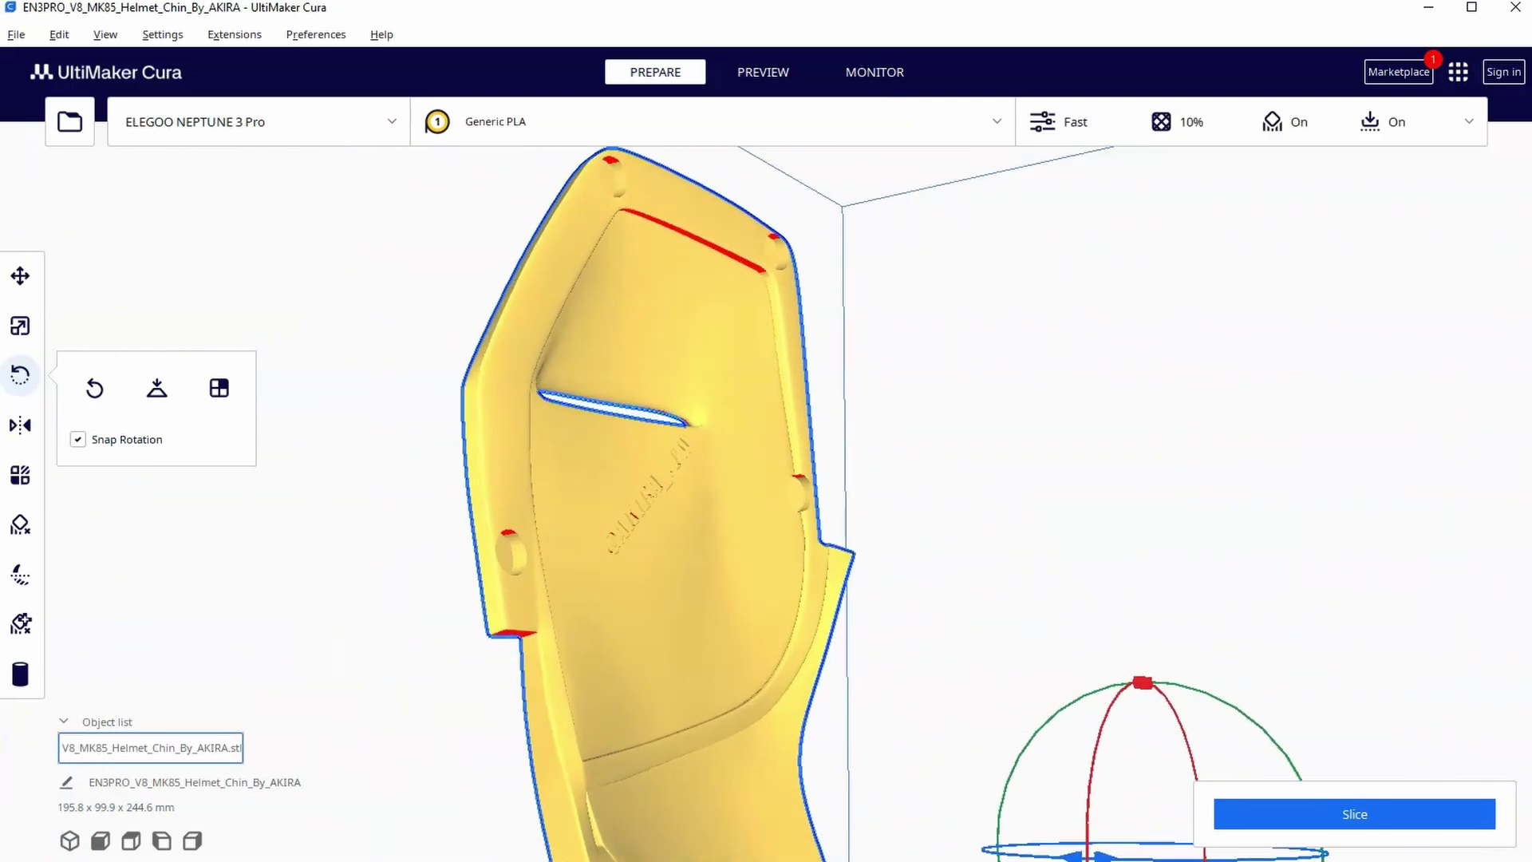
# Step: Place support blocker cubes under the left, top, top-right and right-side tabs of the chin
pyautogui.click(5, 539)
pyautogui.moveTo(512, 497); pyautogui.dragTo(558, 582, button='right')
pyautogui.click(586, 583)
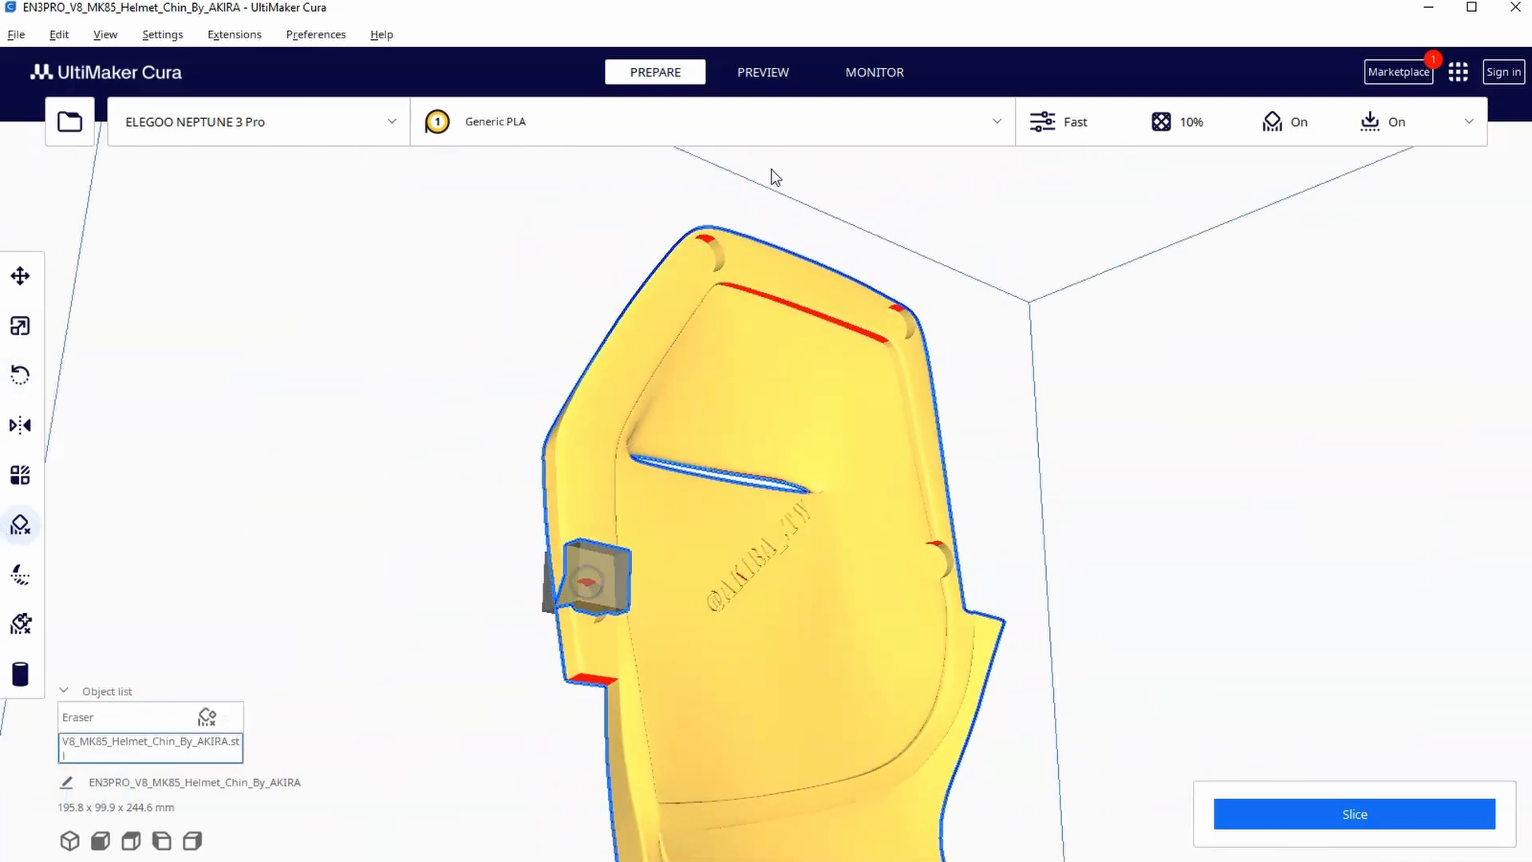
pyautogui.click(693, 251)
pyautogui.click(900, 314)
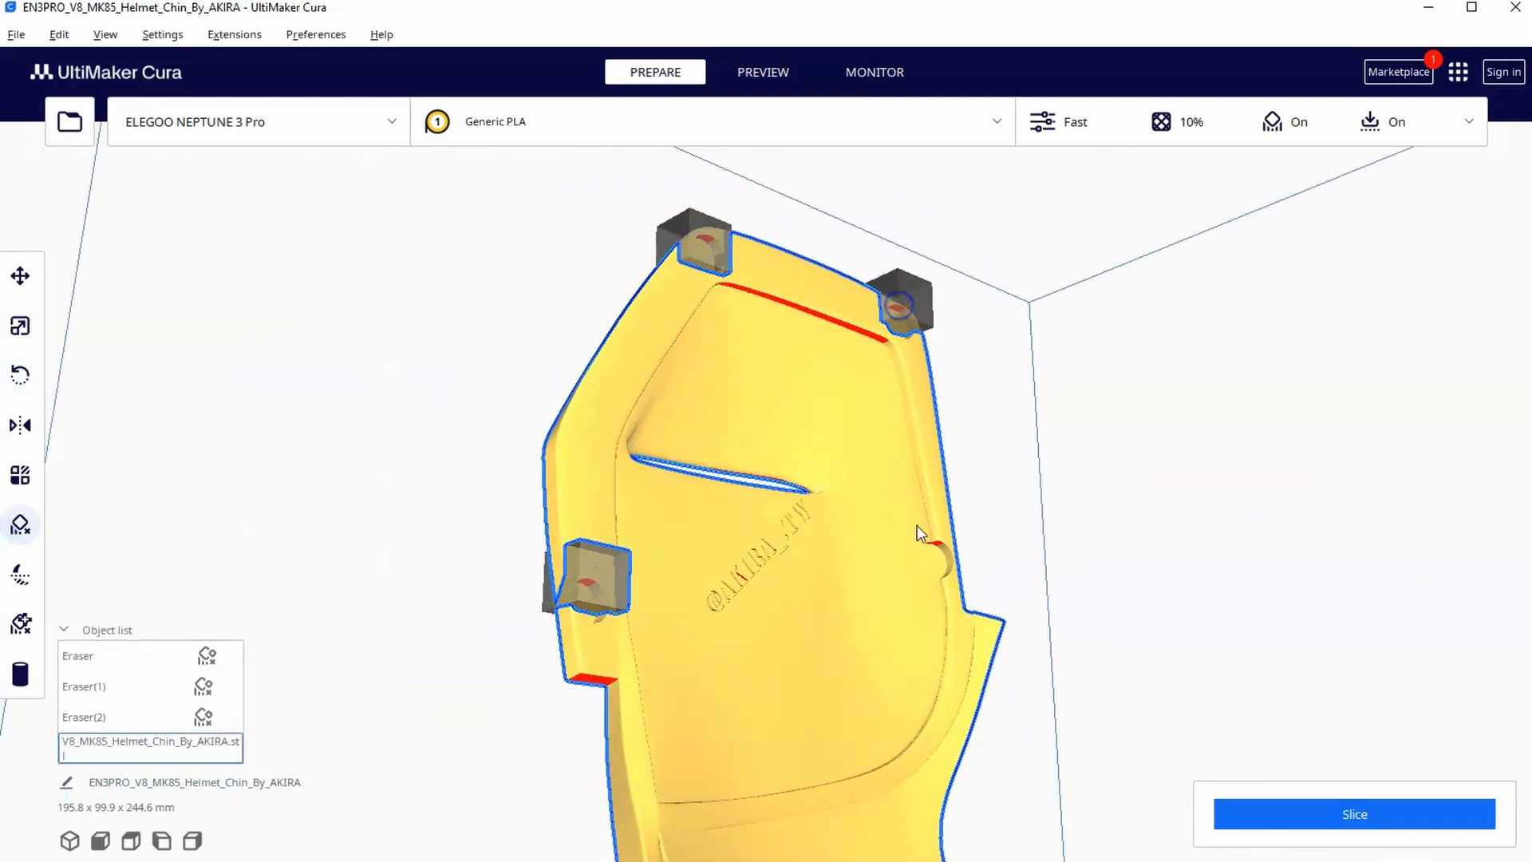
pyautogui.scroll(8, 975, 589)
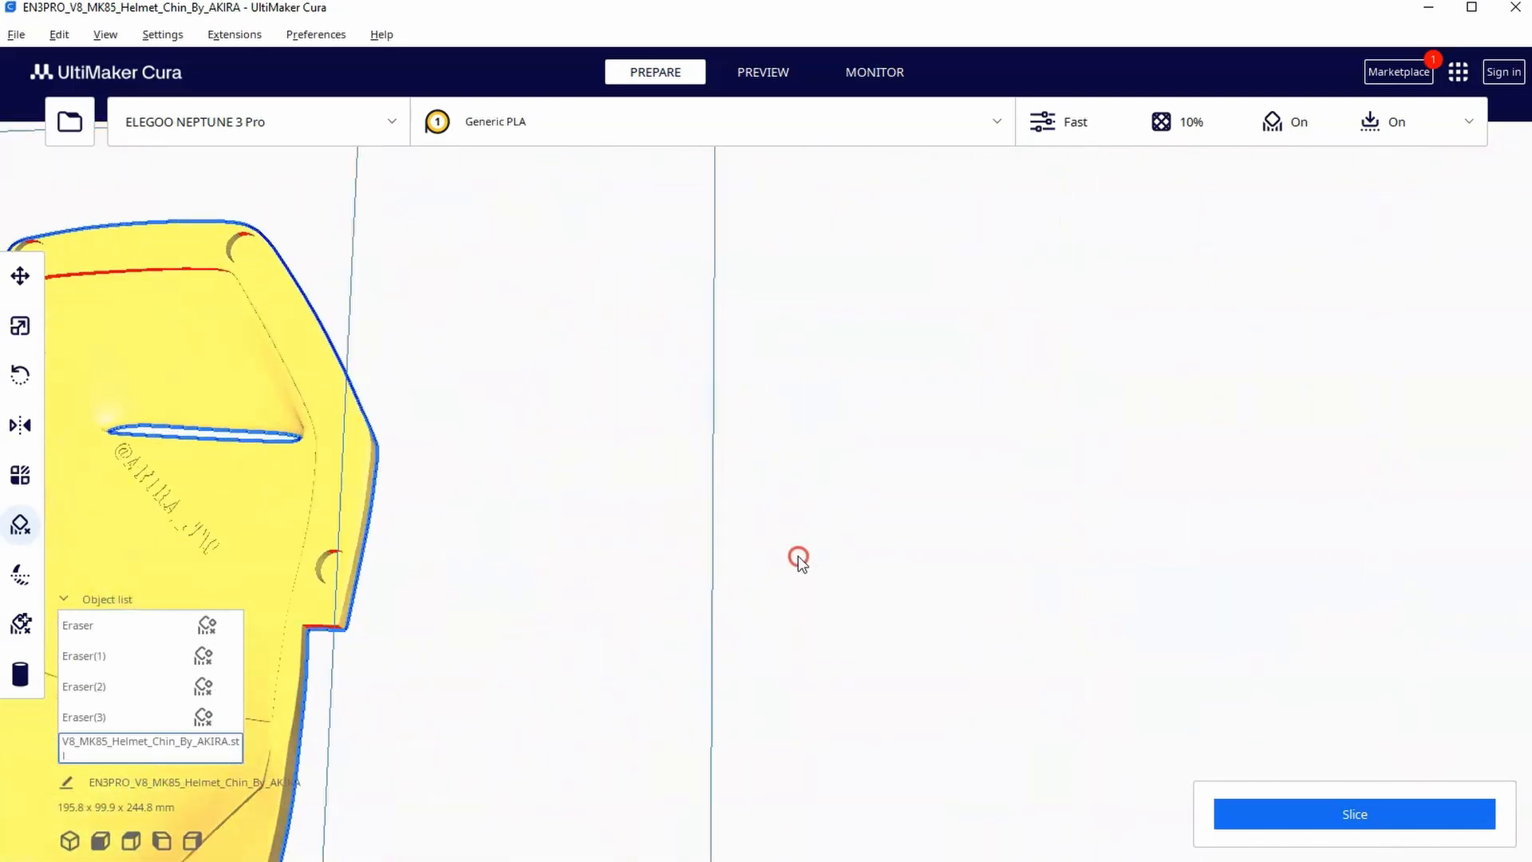
pyautogui.moveTo(439, 581); pyautogui.dragTo(450, 545, button='right')
pyautogui.click(640, 556)
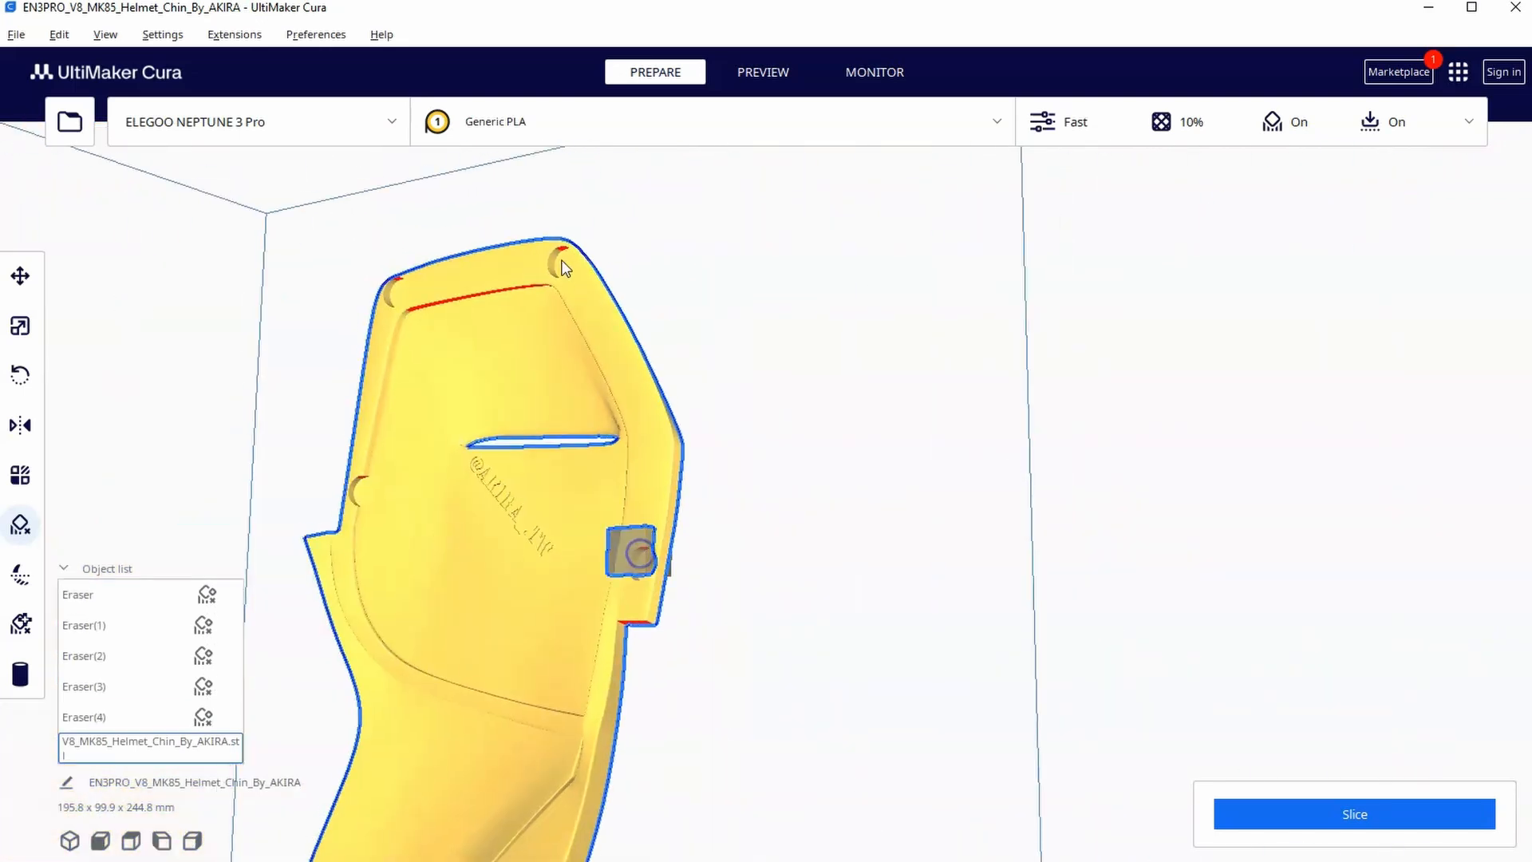
pyautogui.click(563, 249)
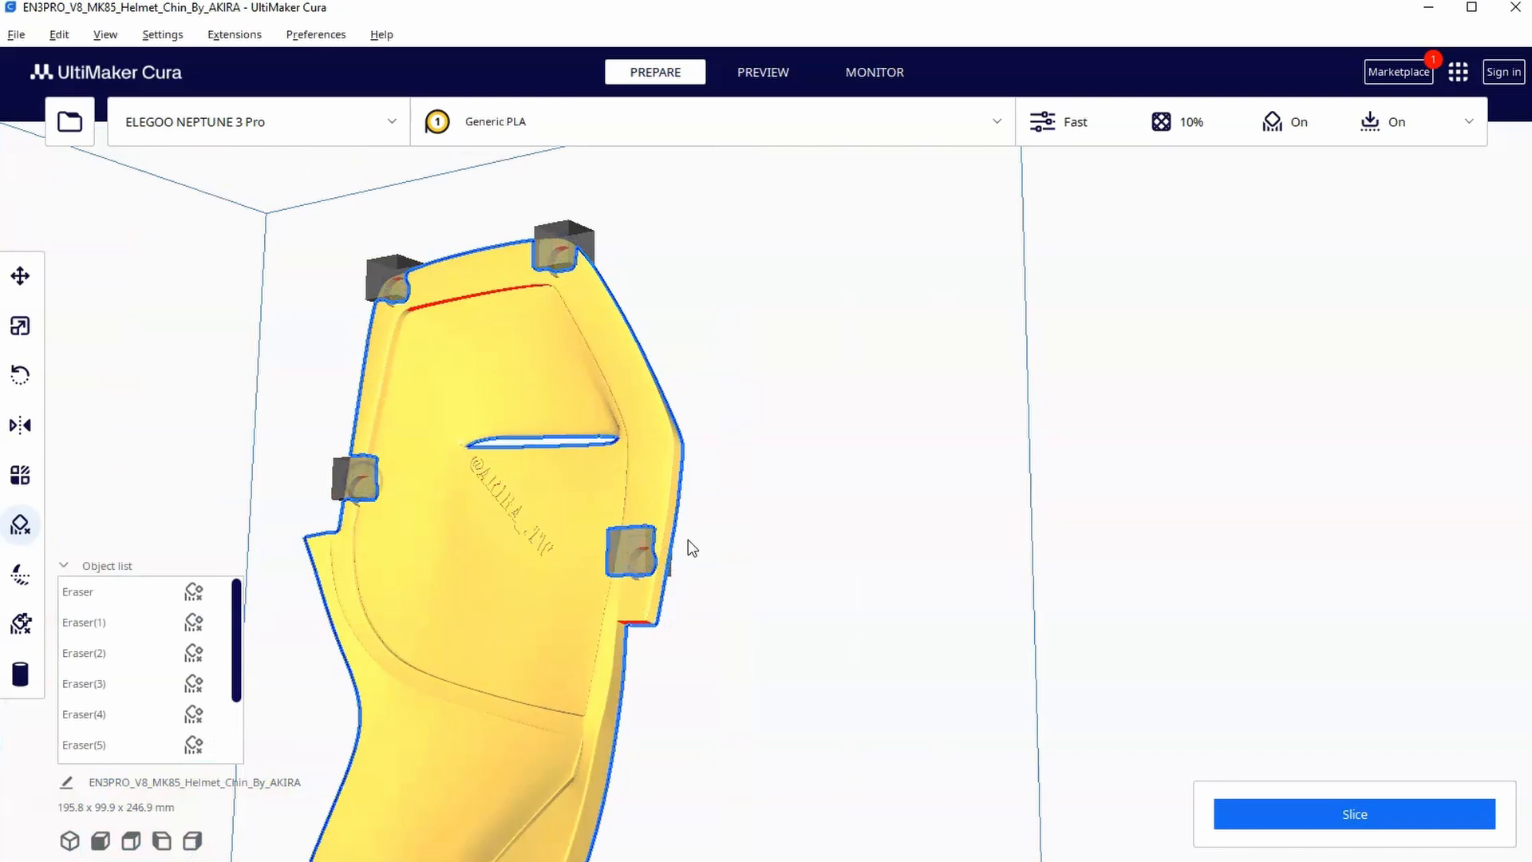
# Step: Review the blockers from above and inside, then select the small blocker near the top edge
pyautogui.moveTo(687, 540)
pyautogui.mouseDown(button='right')
pyautogui.moveTo(830, 459)
pyautogui.moveTo(563, 449)
pyautogui.moveTo(689, 446)
pyautogui.moveTo(721, 515)
pyautogui.moveTo(647, 503)
pyautogui.moveTo(779, 574)
pyautogui.moveTo(563, 419)
pyautogui.moveTo(415, 582)
pyautogui.mouseUp(button='right')
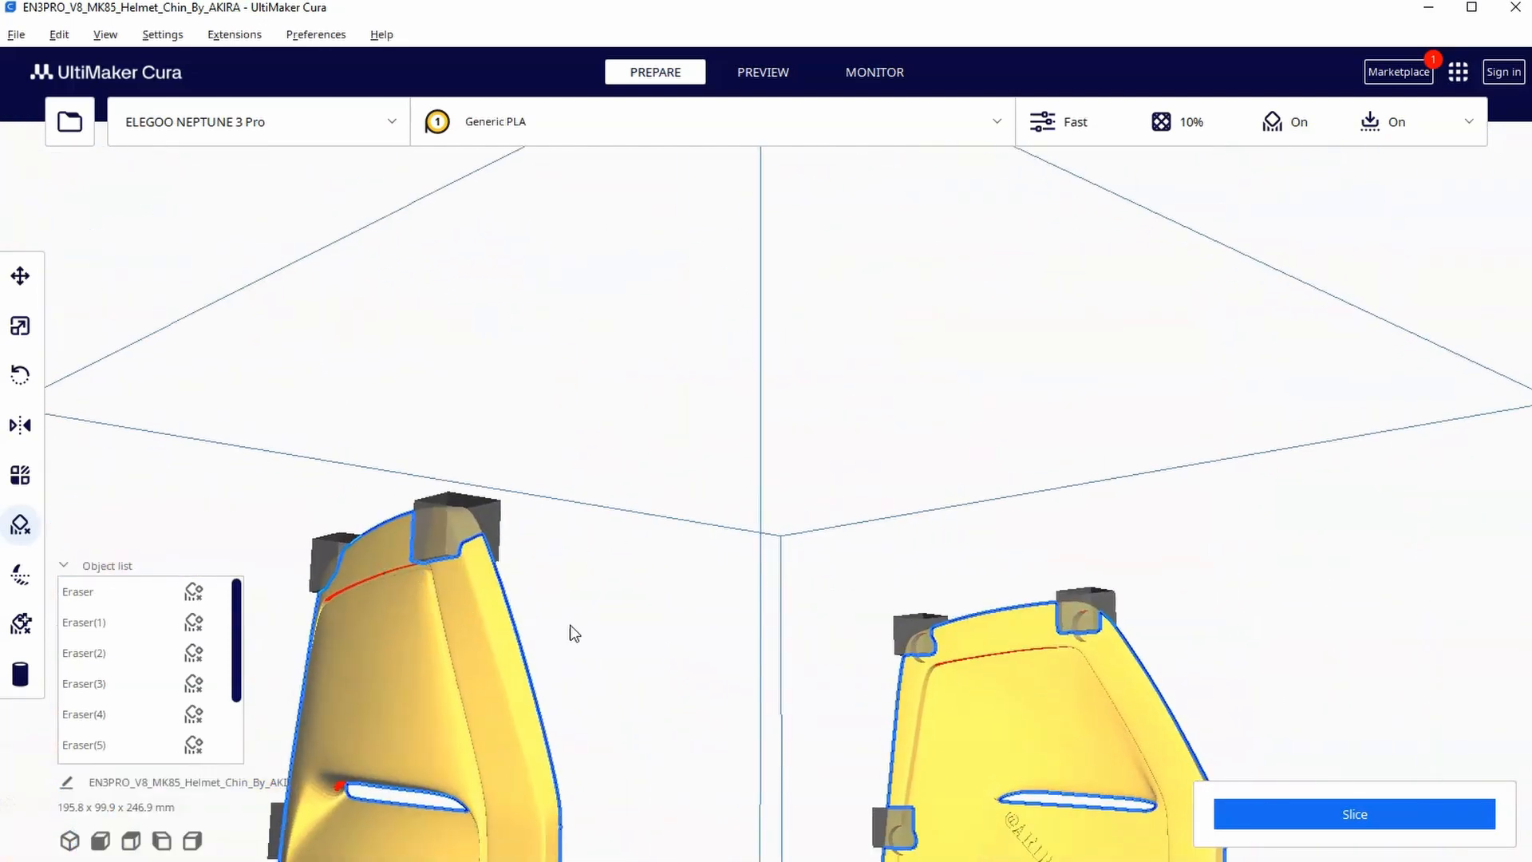
pyautogui.moveTo(573, 632)
pyautogui.mouseDown(button='right')
pyautogui.moveTo(832, 706)
pyautogui.moveTo(904, 683)
pyautogui.moveTo(631, 532)
pyautogui.moveTo(895, 552)
pyautogui.mouseUp(button='right')
pyautogui.moveTo(755, 558); pyautogui.dragTo(793, 617, button='right')
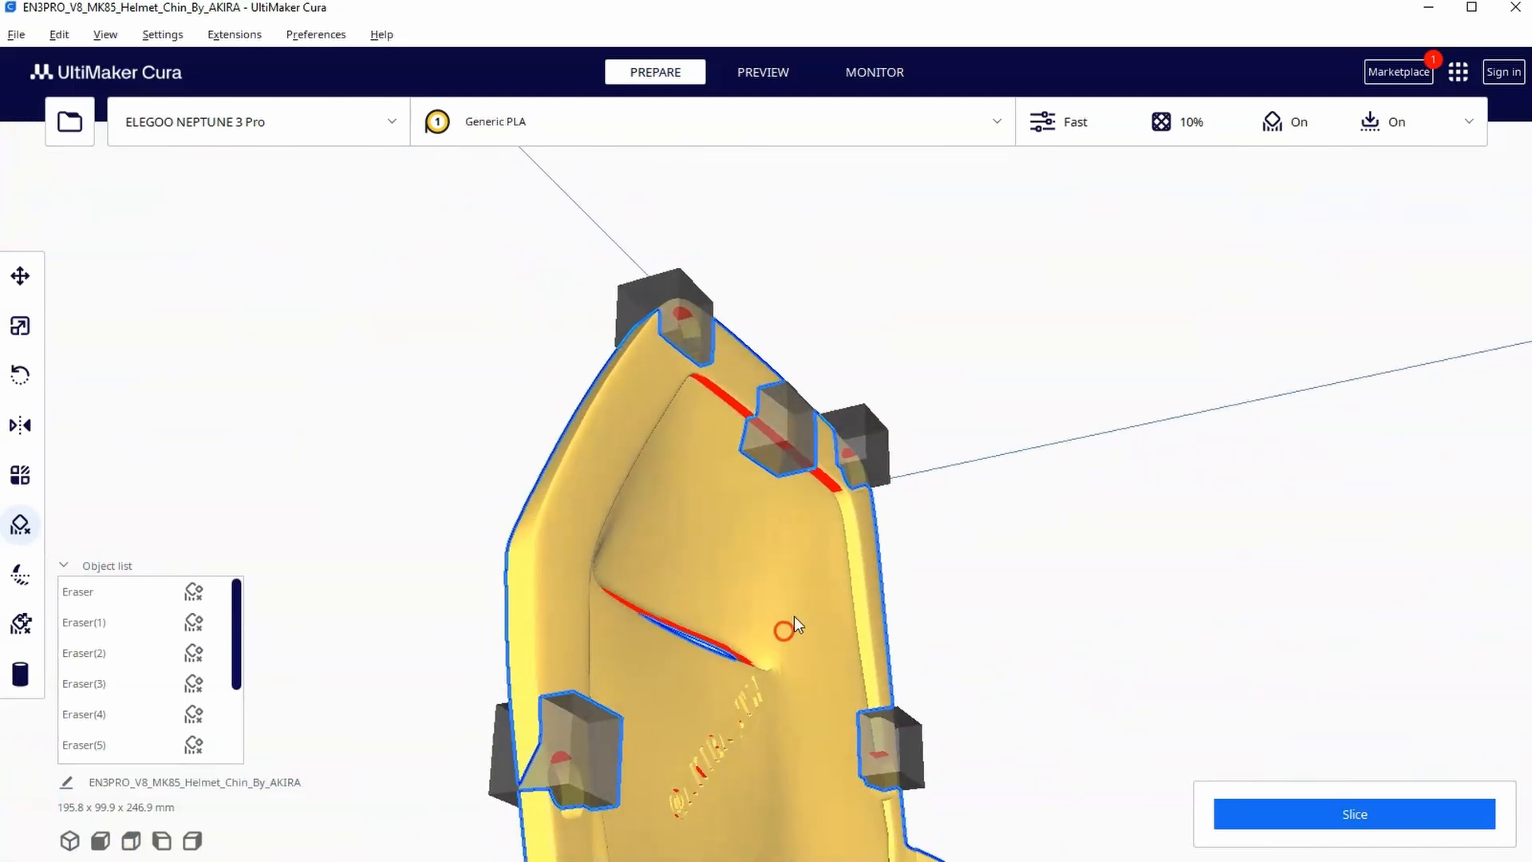
pyautogui.moveTo(761, 415); pyautogui.dragTo(790, 513, button='right')
pyautogui.click(777, 277)
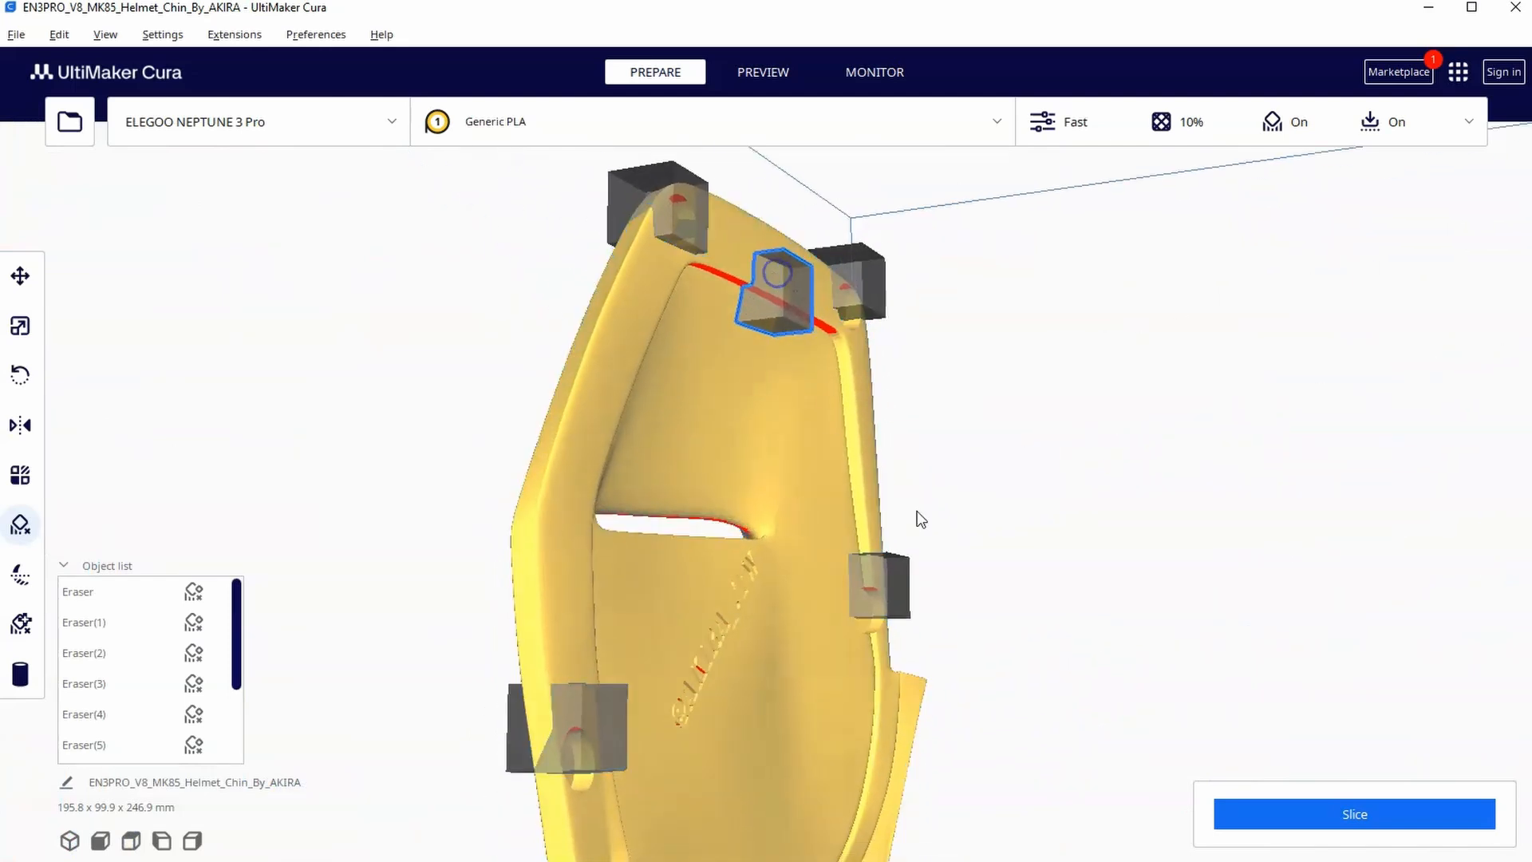
# Step: Scale the selected blocker to about 491% in Y and stretch it along X into a long bar
pyautogui.click(20, 327)
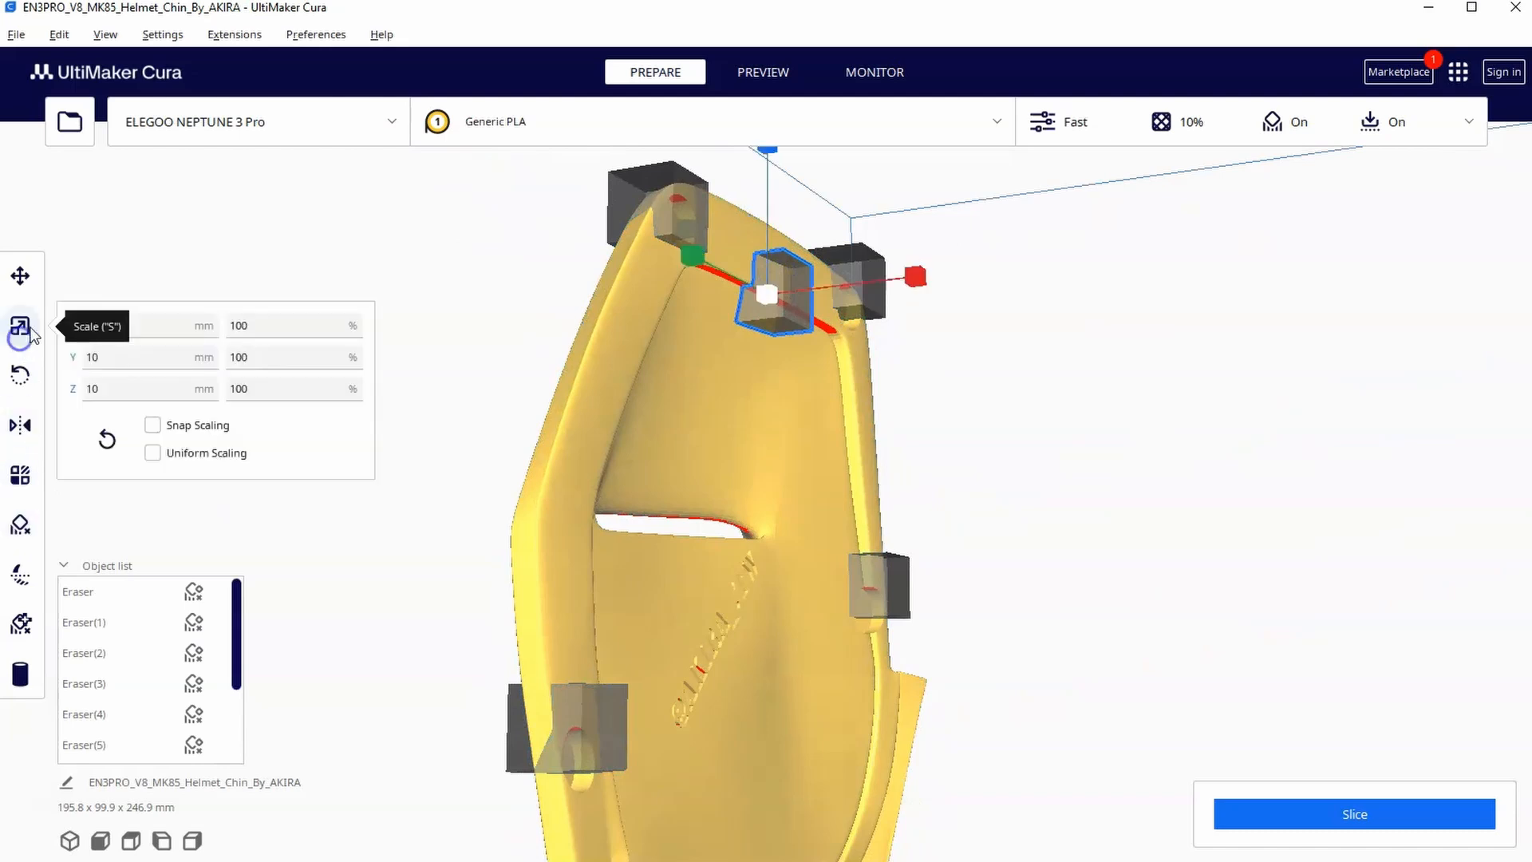
pyautogui.moveTo(766, 431)
pyautogui.mouseDown(button='right')
pyautogui.moveTo(1029, 384)
pyautogui.moveTo(1010, 301)
pyautogui.moveTo(912, 344)
pyautogui.mouseUp(button='right')
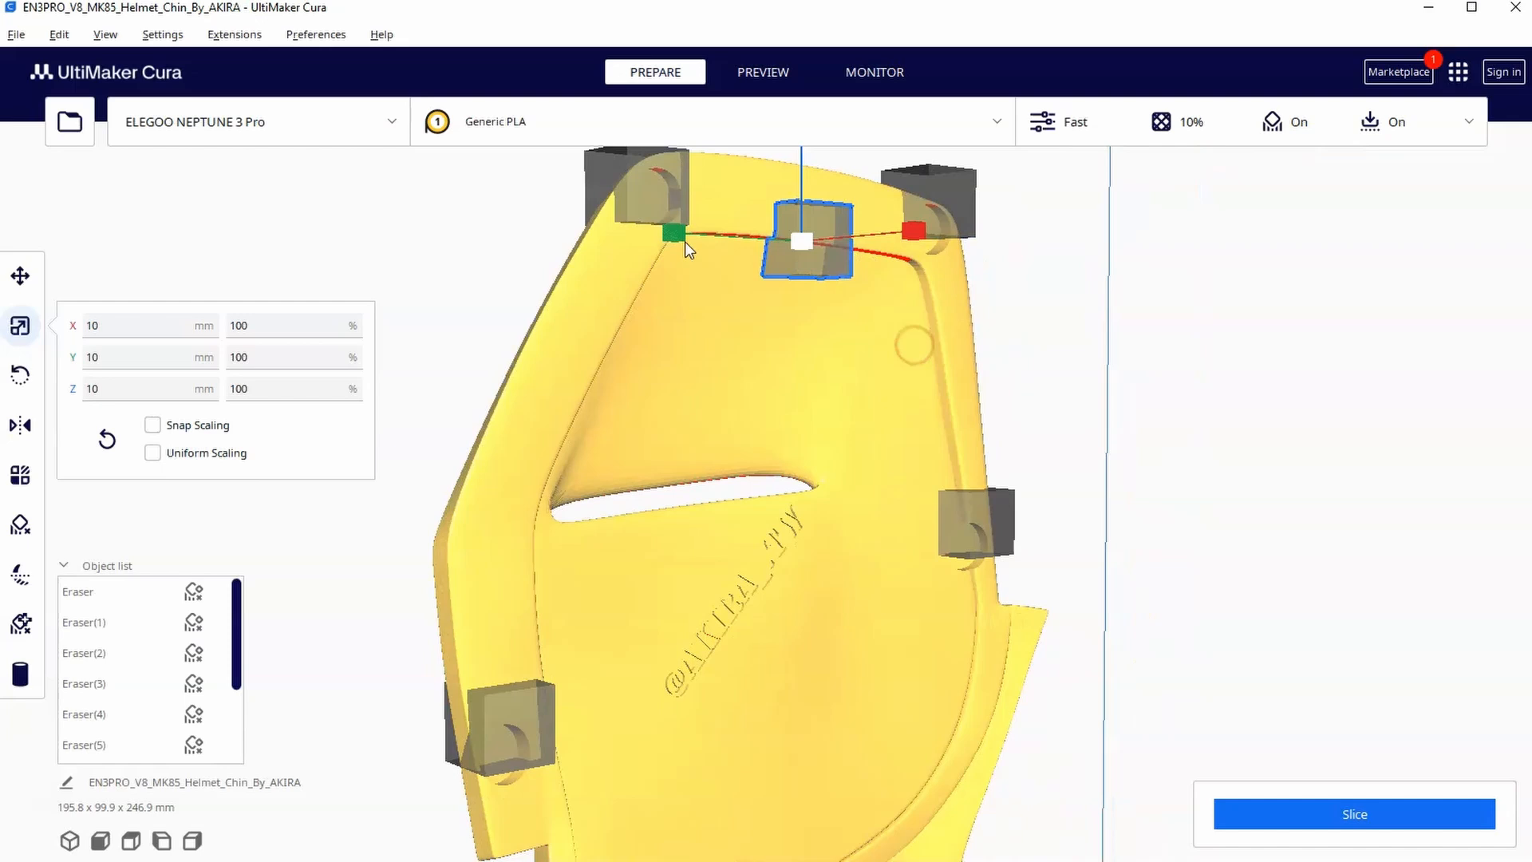
pyautogui.moveTo(851, 254); pyautogui.dragTo(857, 252)
pyautogui.scroll(5, 1087, 325)
pyautogui.scroll(-5, 1038, 310)
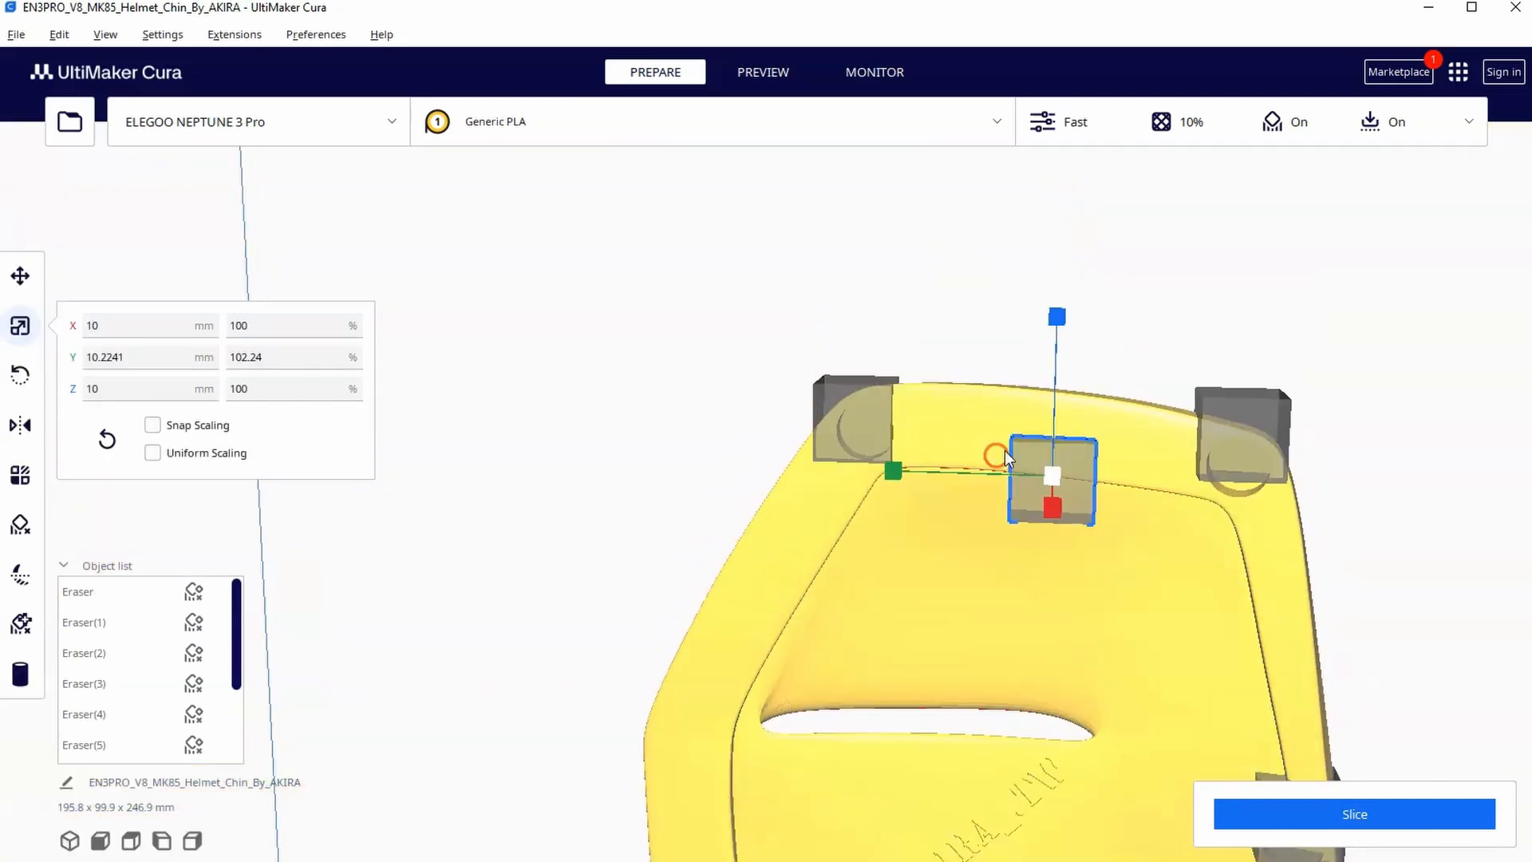
pyautogui.moveTo(904, 481); pyautogui.dragTo(852, 491)
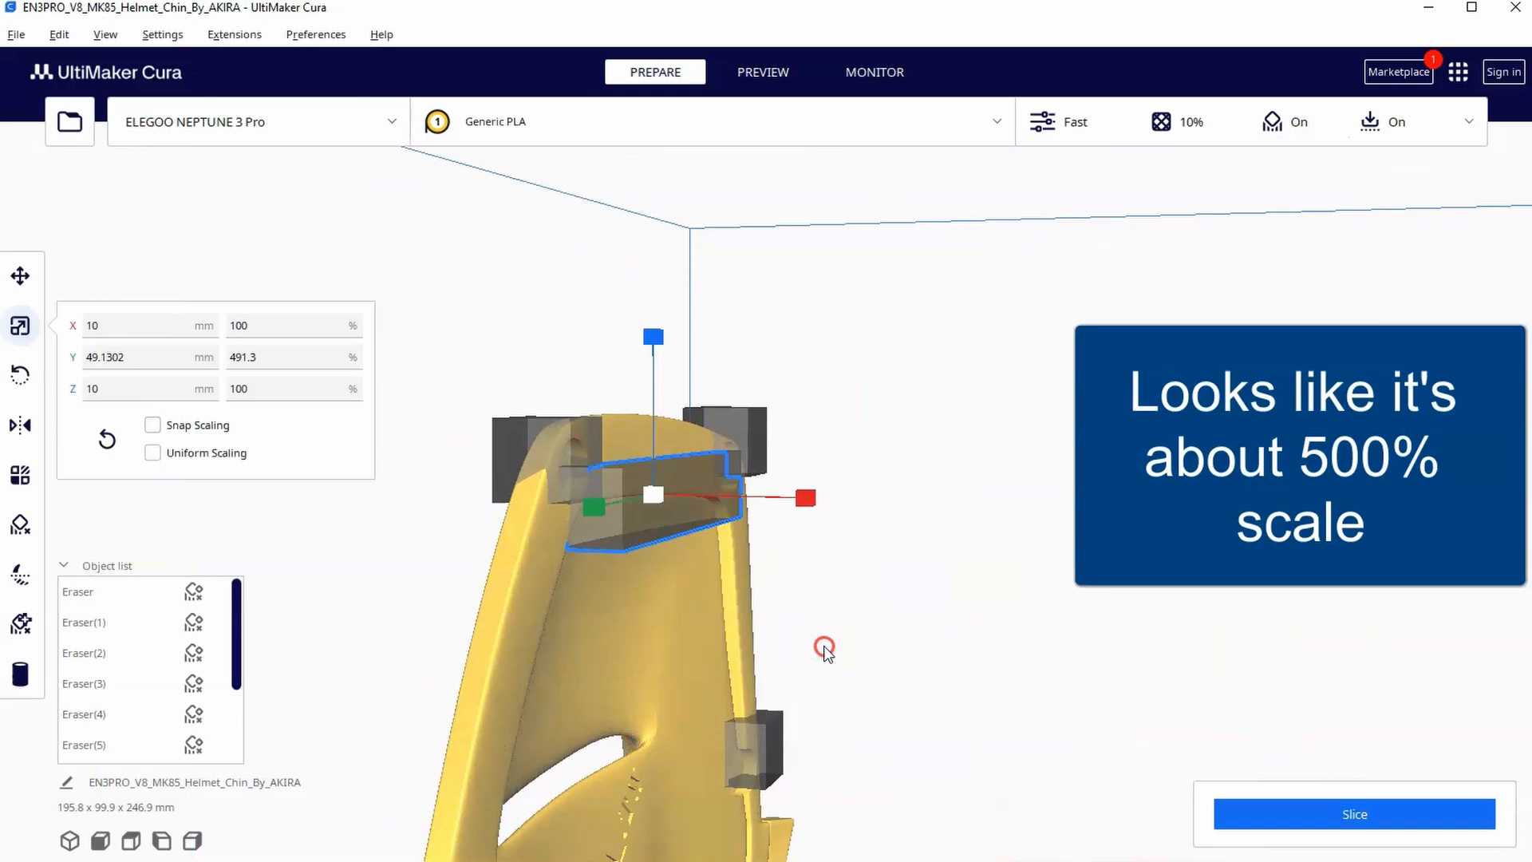
pyautogui.moveTo(824, 648); pyautogui.dragTo(933, 643, button='right')
pyautogui.scroll(-3, 824, 540)
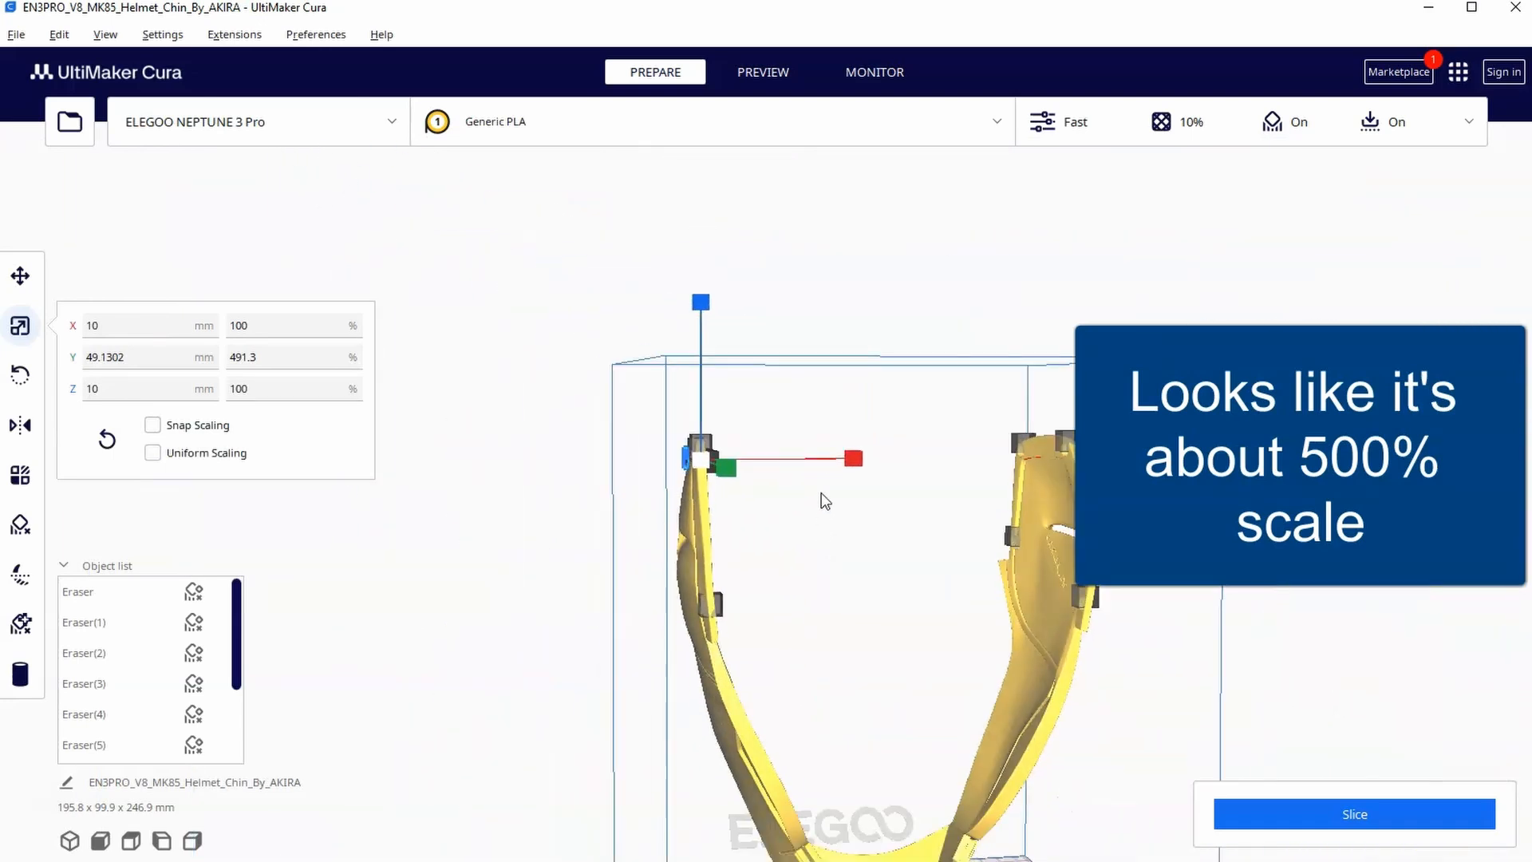
pyautogui.moveTo(853, 459)
pyautogui.mouseDown()
pyautogui.moveTo(1440, 415)
pyautogui.moveTo(1407, 413)
pyautogui.mouseUp()
# Step: Move the blocker bar to X≈0 so it sits centred between both sides of the chin
pyautogui.click(20, 277)
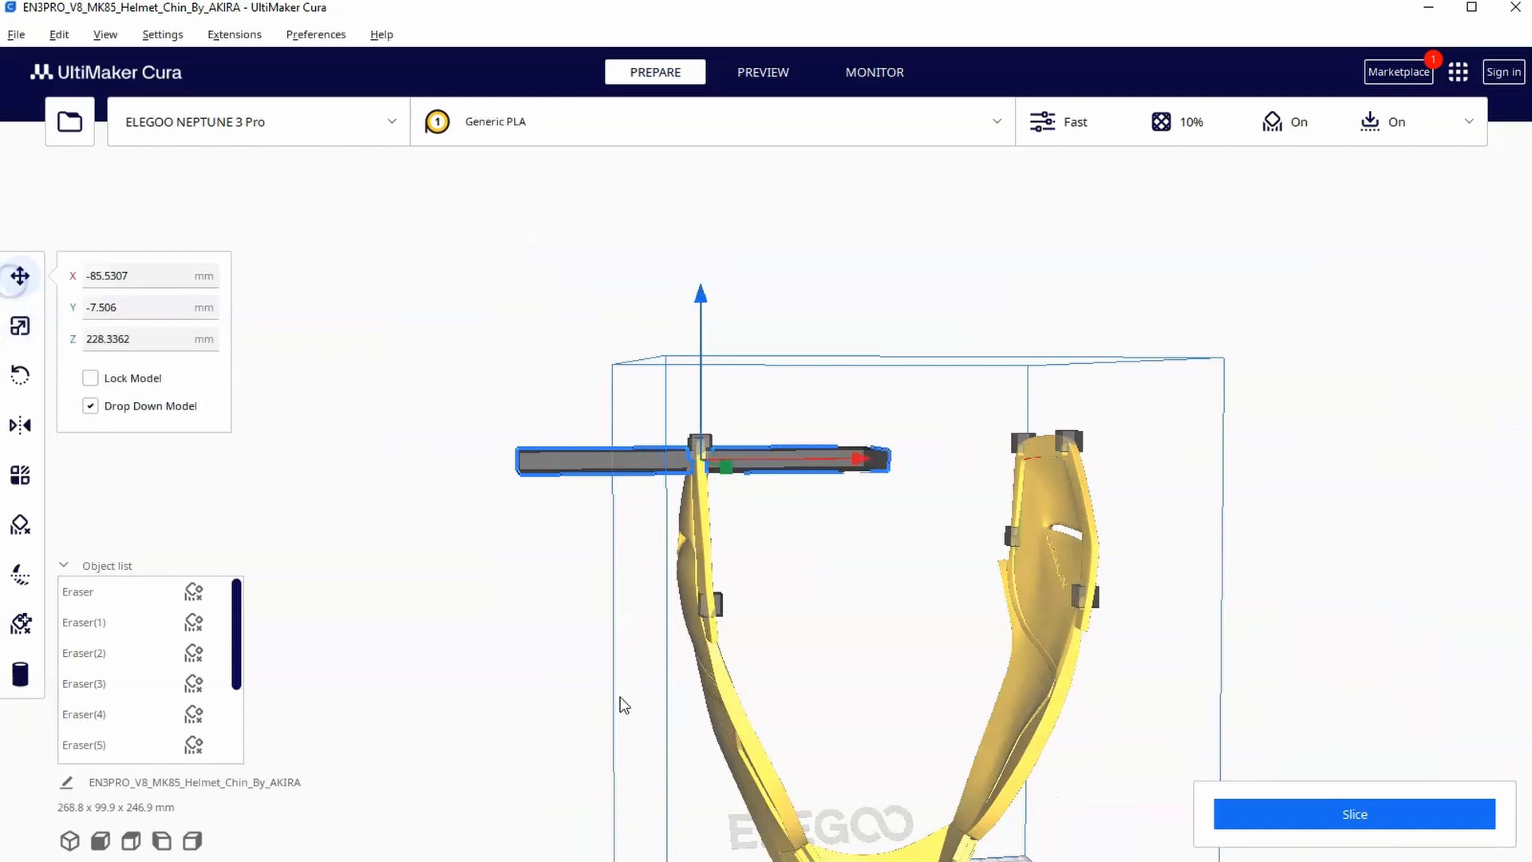
pyautogui.moveTo(834, 467); pyautogui.dragTo(1003, 449)
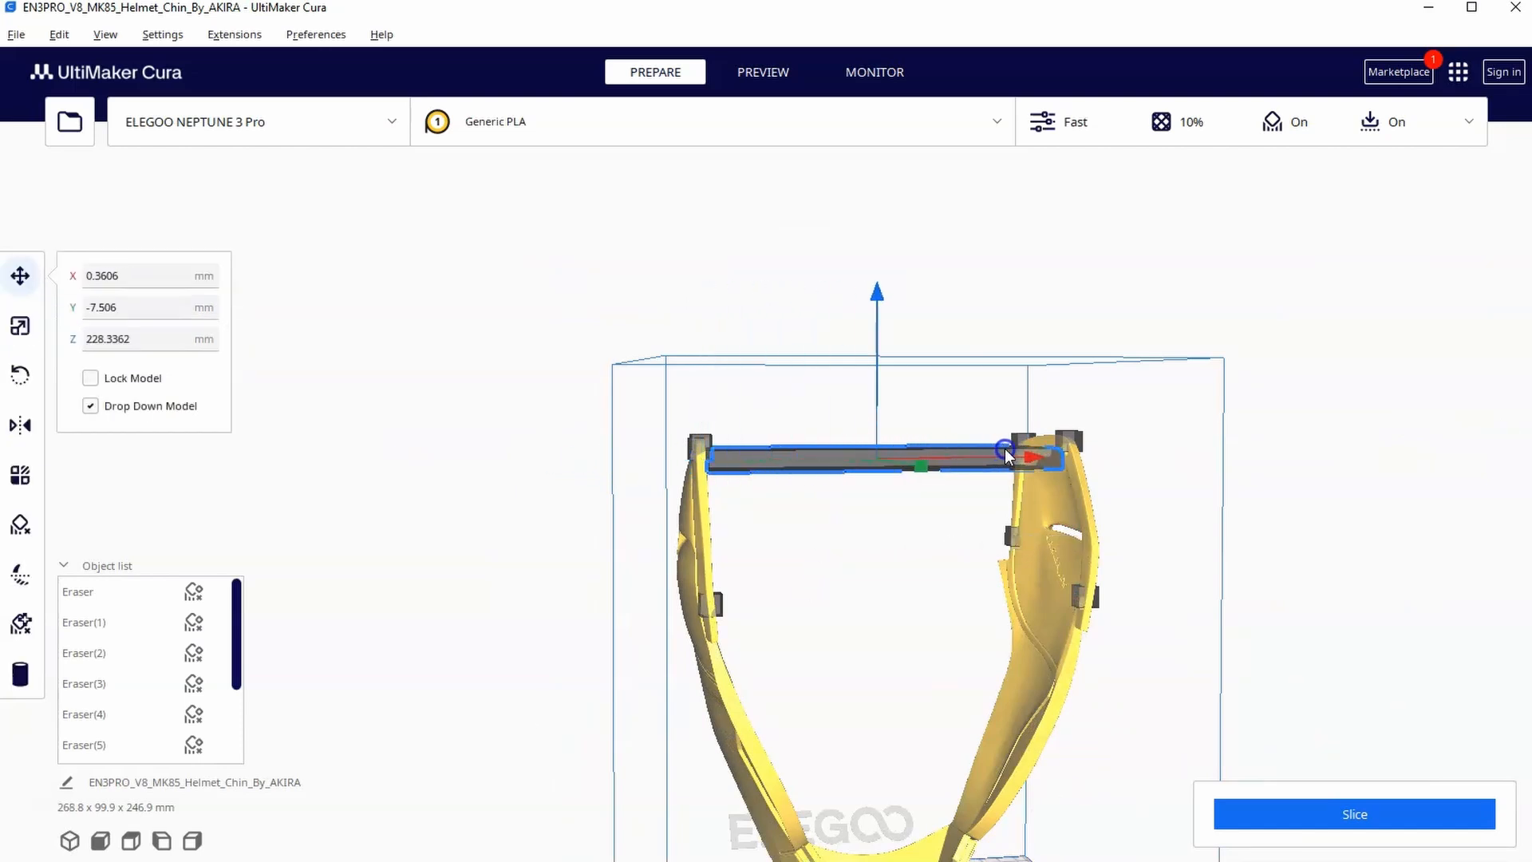
pyautogui.moveTo(1052, 491); pyautogui.dragTo(971, 476, button='right')
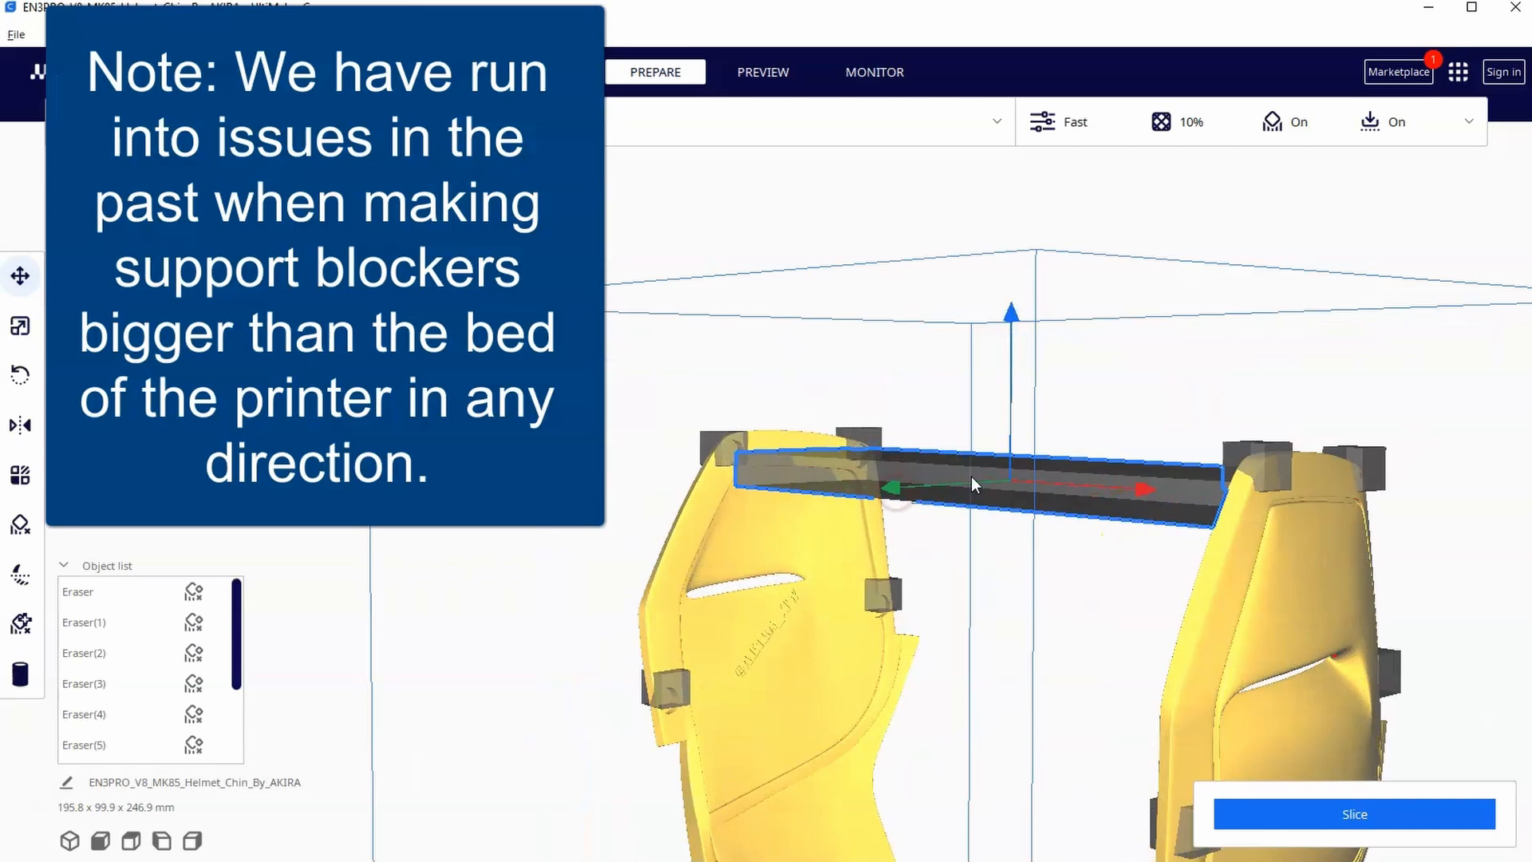
pyautogui.scroll(3, 969, 553)
pyautogui.moveTo(969, 553); pyautogui.dragTo(1118, 565, button='right')
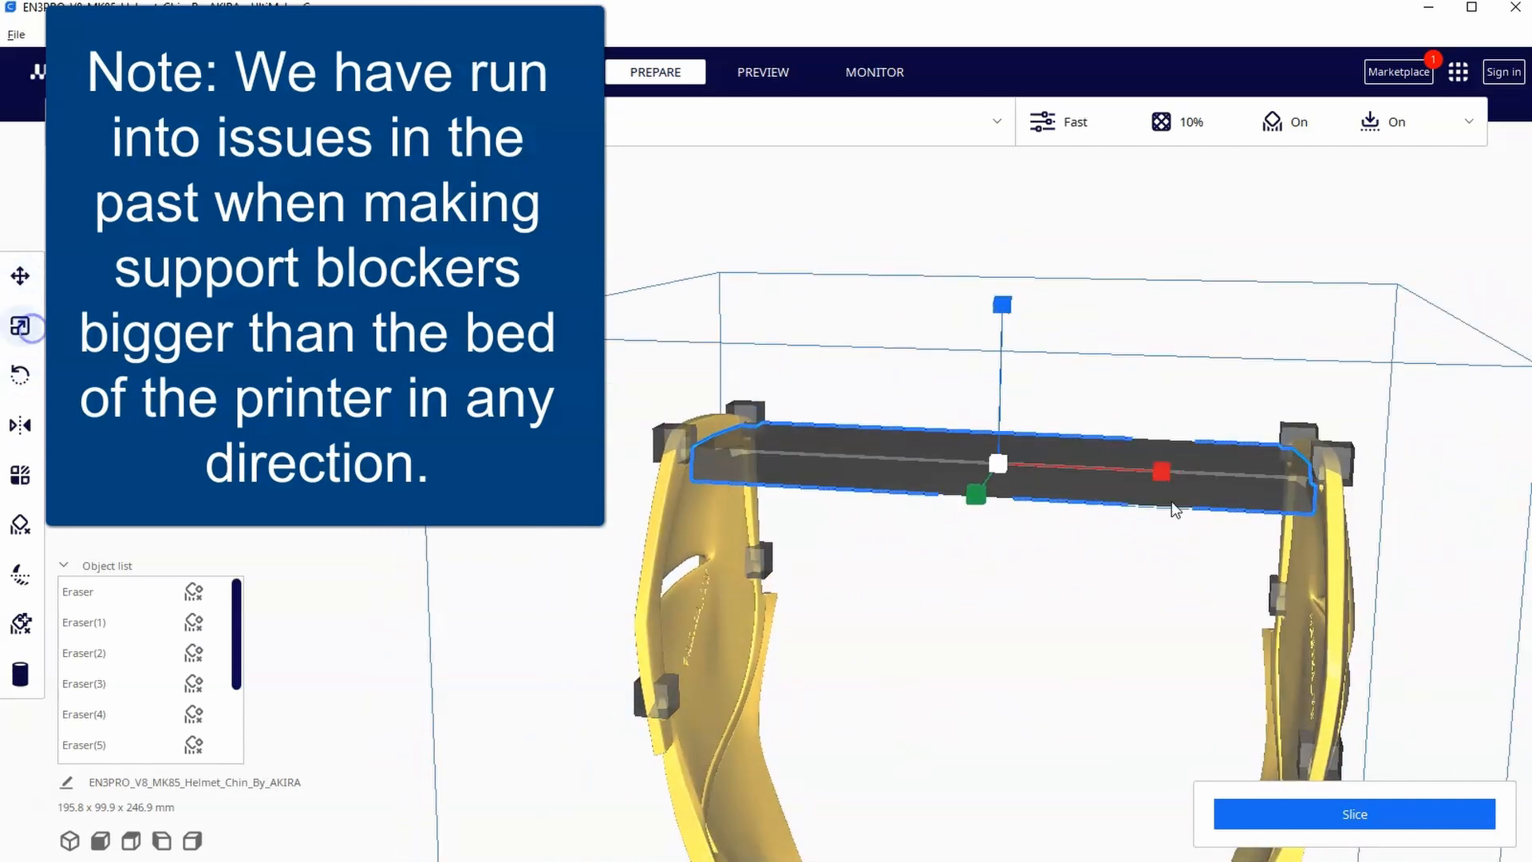
pyautogui.moveTo(1098, 549); pyautogui.dragTo(1014, 553, button='right')
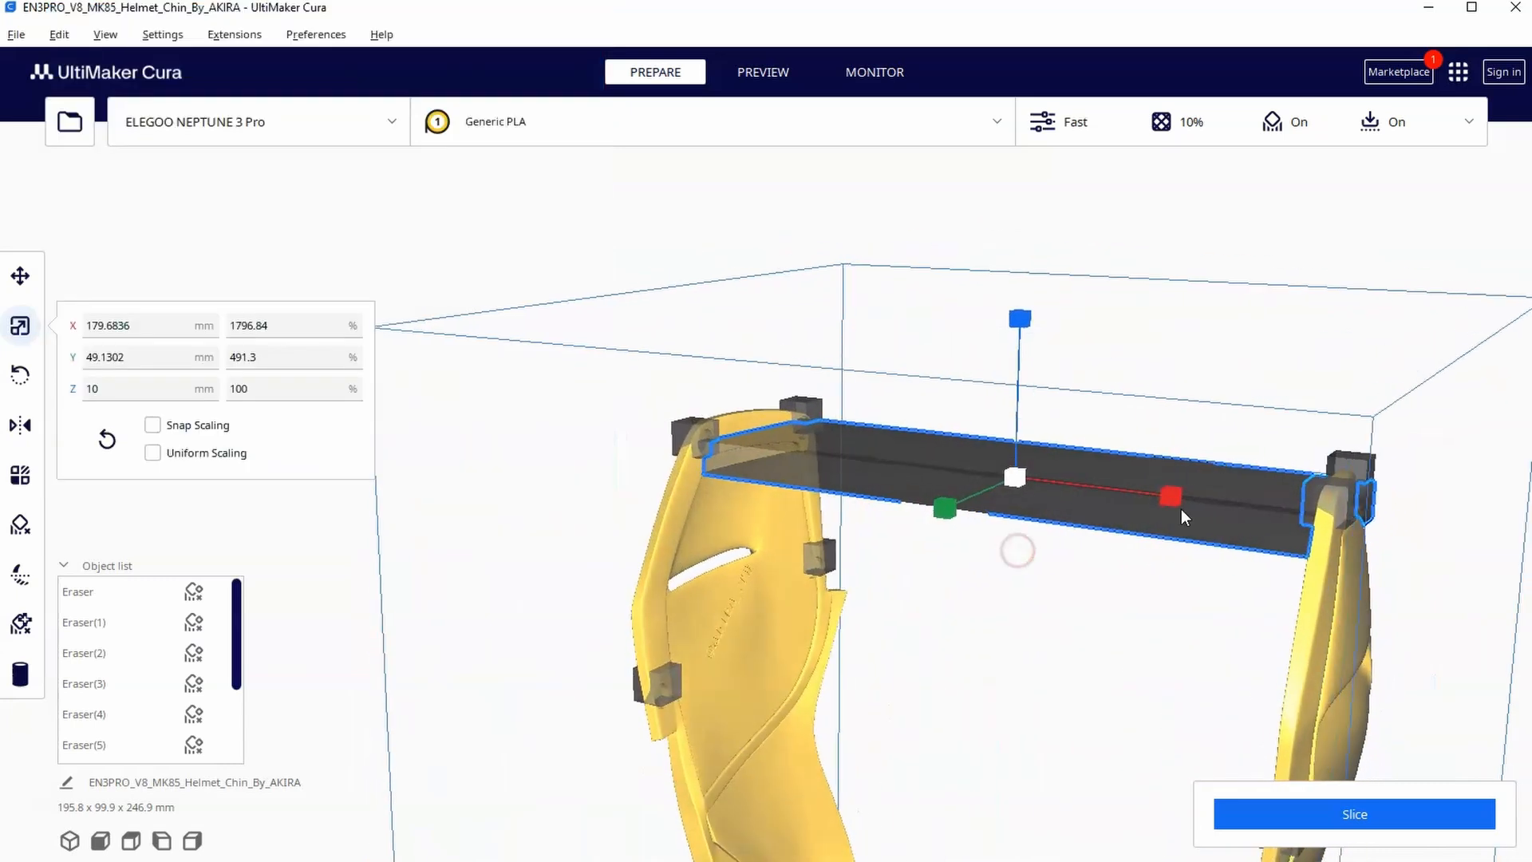
# Step: Lengthen the bar to about 193.21 mm so its ends span both chin tops
pyautogui.moveTo(1168, 496); pyautogui.dragTo(1171, 493)
pyautogui.moveTo(1191, 498); pyautogui.dragTo(1248, 493, button='right')
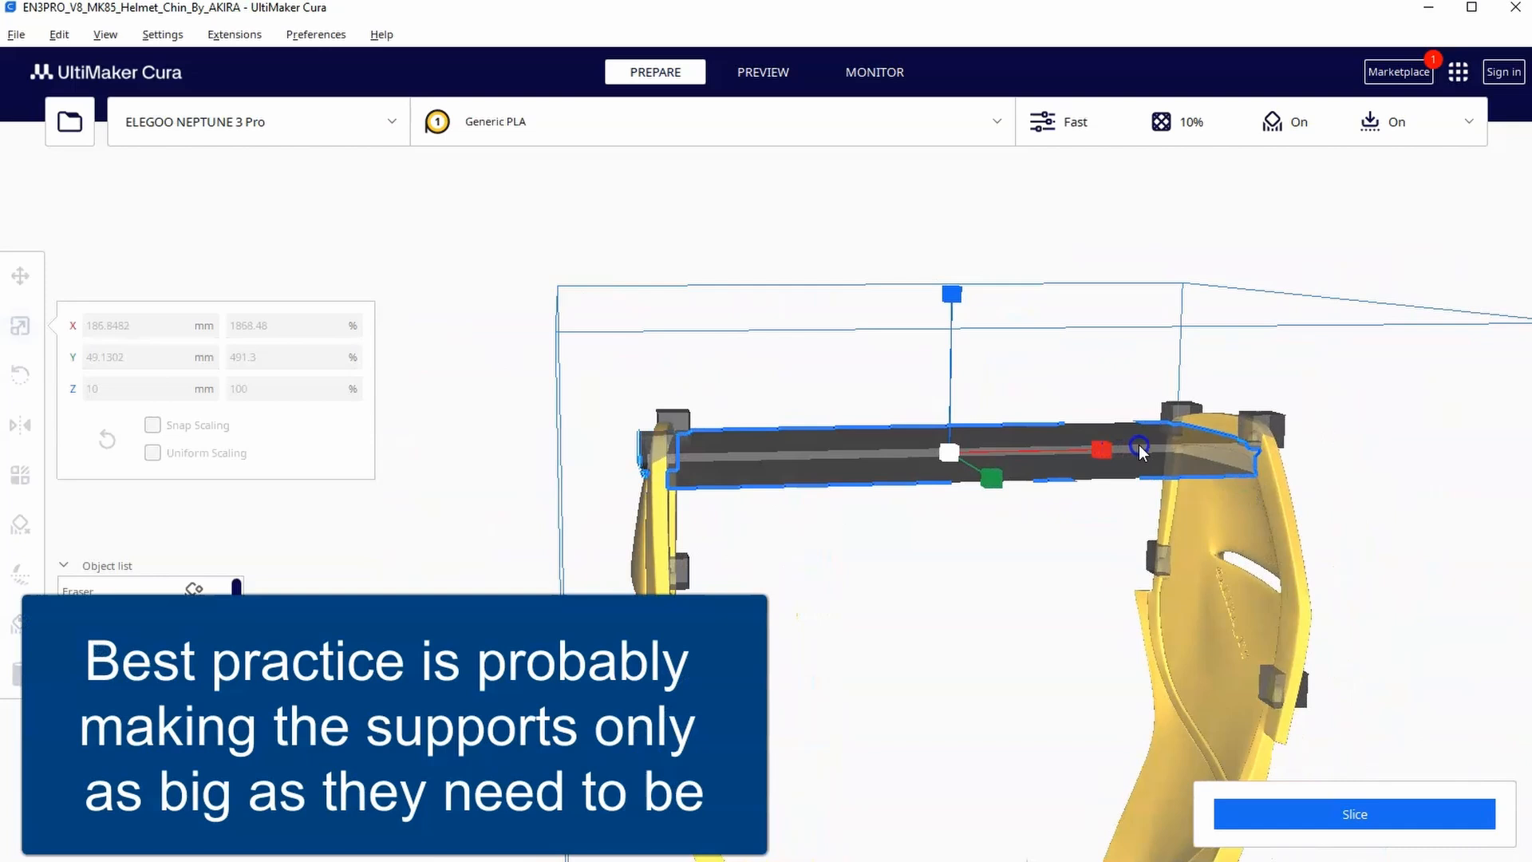
pyautogui.moveTo(1105, 451); pyautogui.dragTo(1167, 446)
pyautogui.moveTo(1167, 446)
pyautogui.mouseDown(button='right')
pyautogui.moveTo(833, 487)
pyautogui.moveTo(1251, 517)
pyautogui.moveTo(1102, 641)
pyautogui.moveTo(996, 664)
pyautogui.moveTo(727, 654)
pyautogui.moveTo(761, 745)
pyautogui.moveTo(817, 796)
pyautogui.mouseUp(button='right')
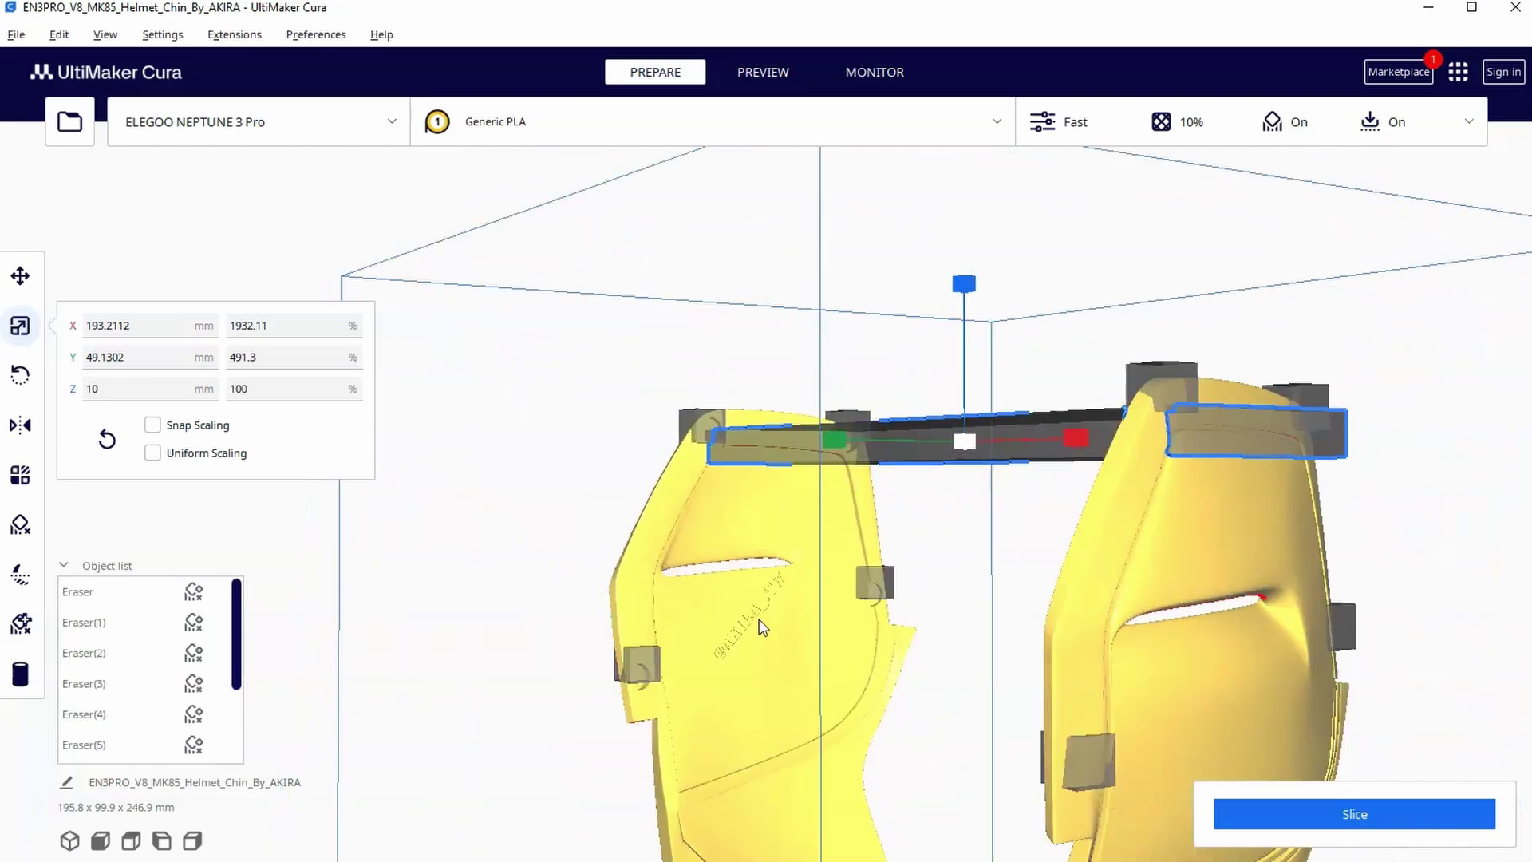
pyautogui.scroll(3, 766, 671)
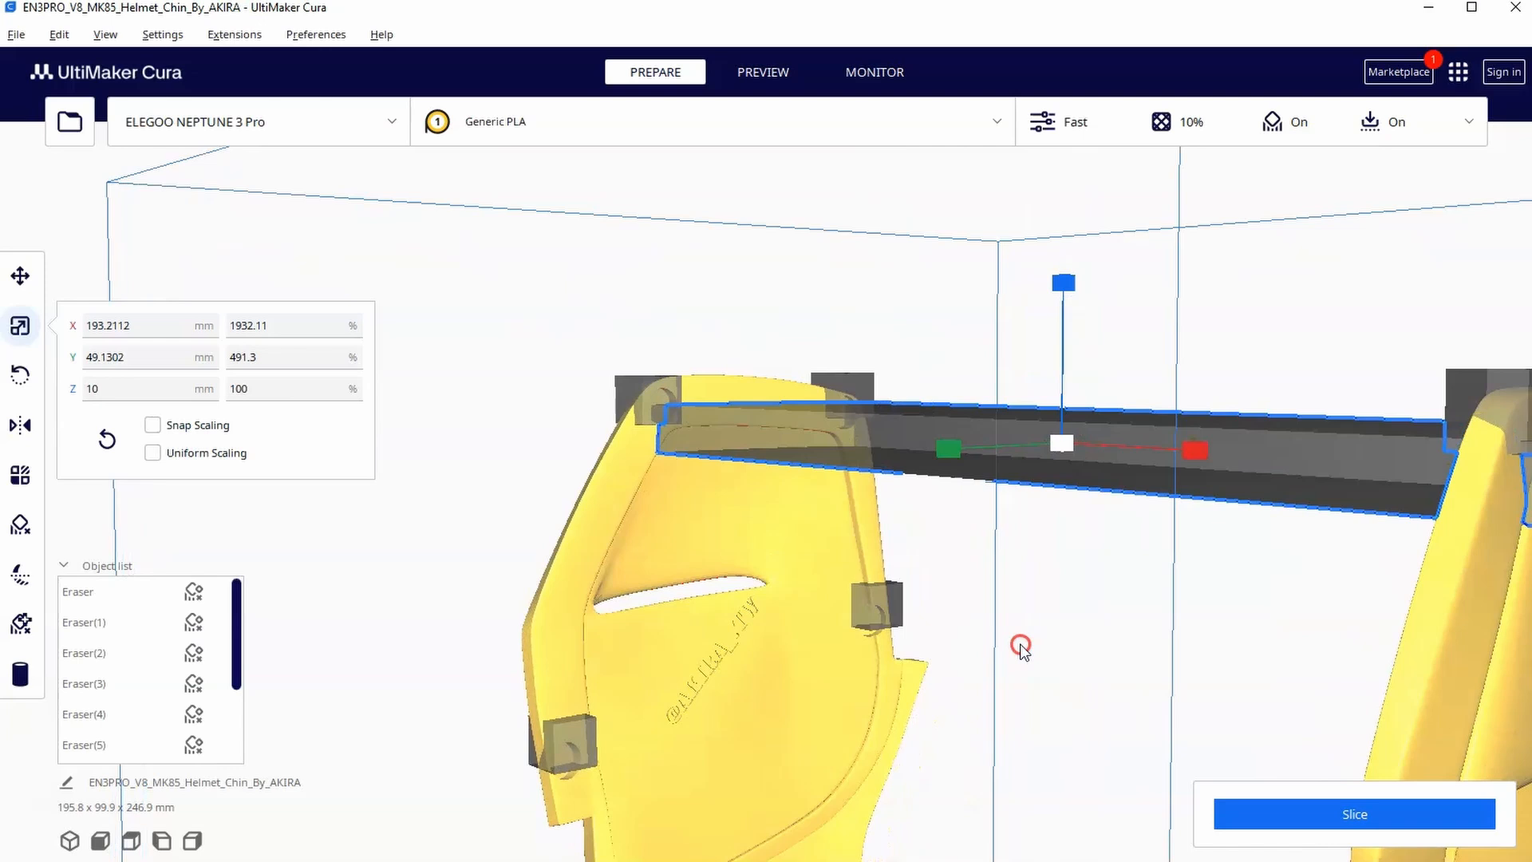
pyautogui.moveTo(889, 679); pyautogui.dragTo(1027, 671, button='right')
pyautogui.moveTo(933, 464); pyautogui.dragTo(1112, 461, button='right')
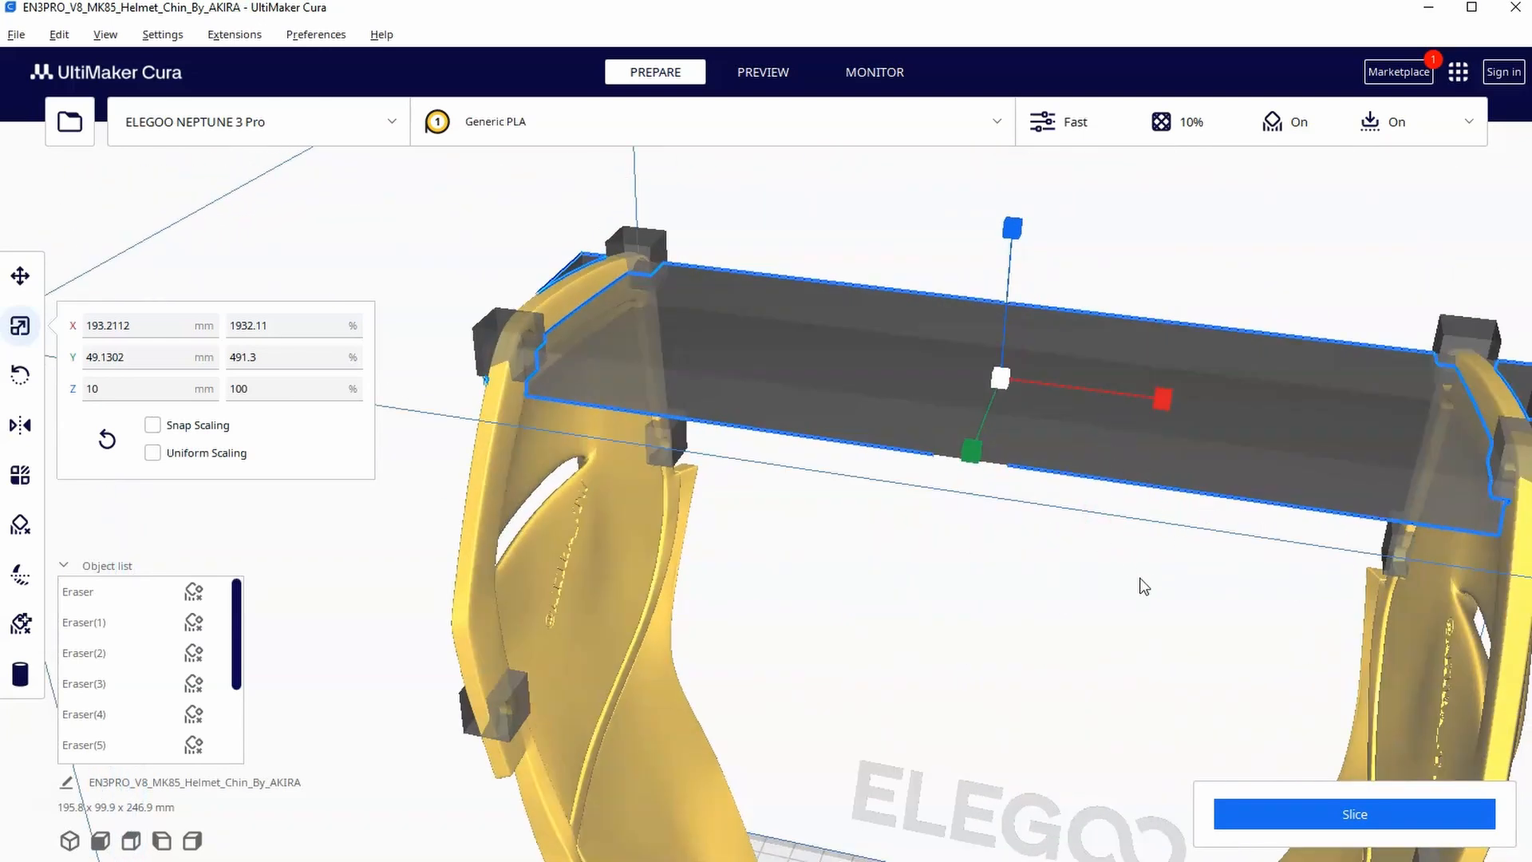
pyautogui.rightClick(1076, 428)
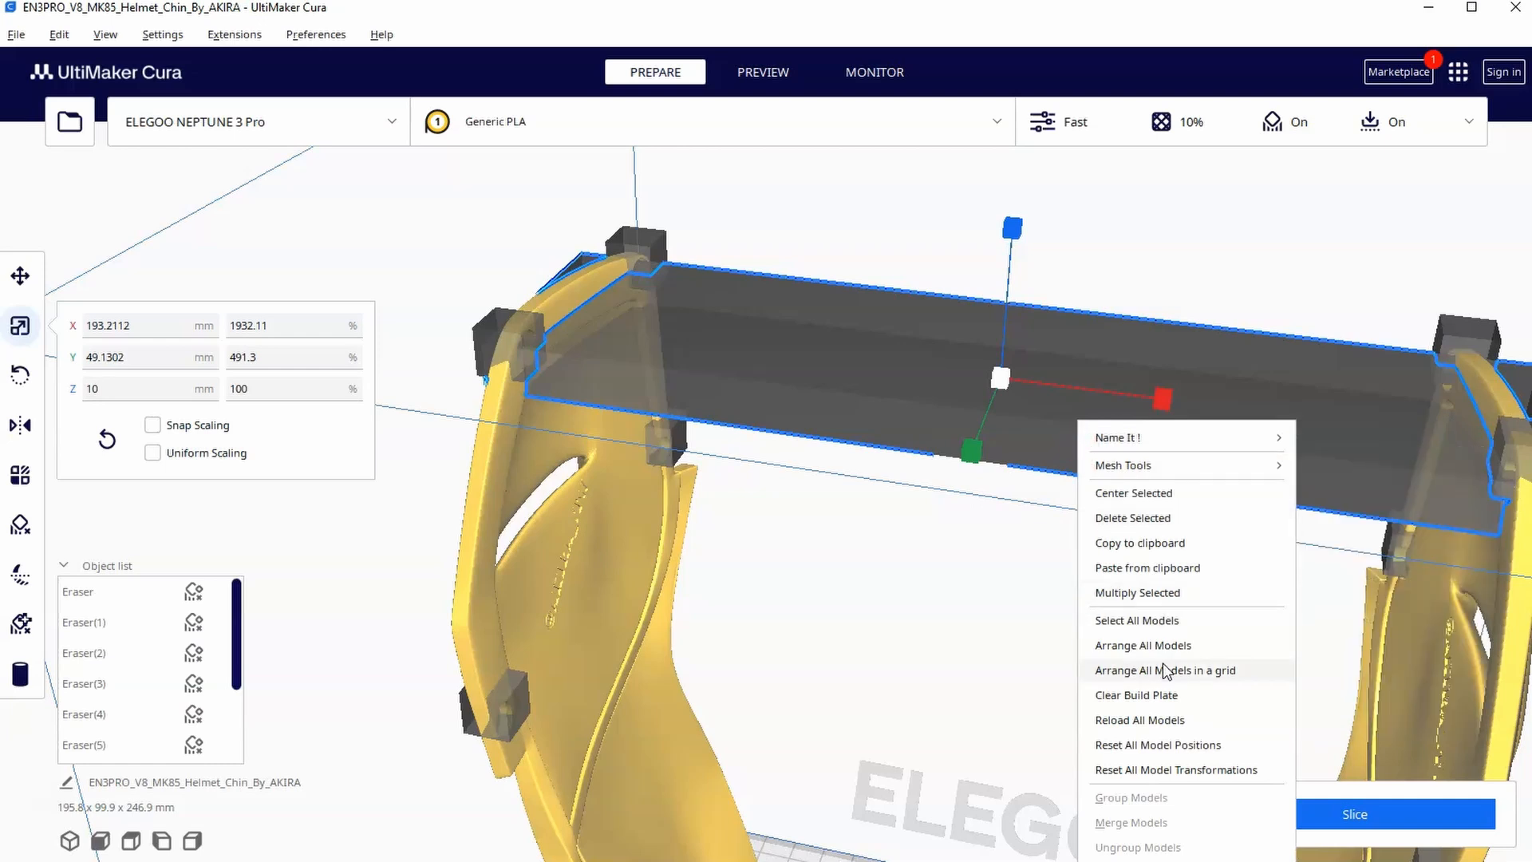
# Step: Multiply the flat blocker plate into a copy and lower the copy between the chin's sides
pyautogui.click(1142, 595)
pyautogui.click(981, 477)
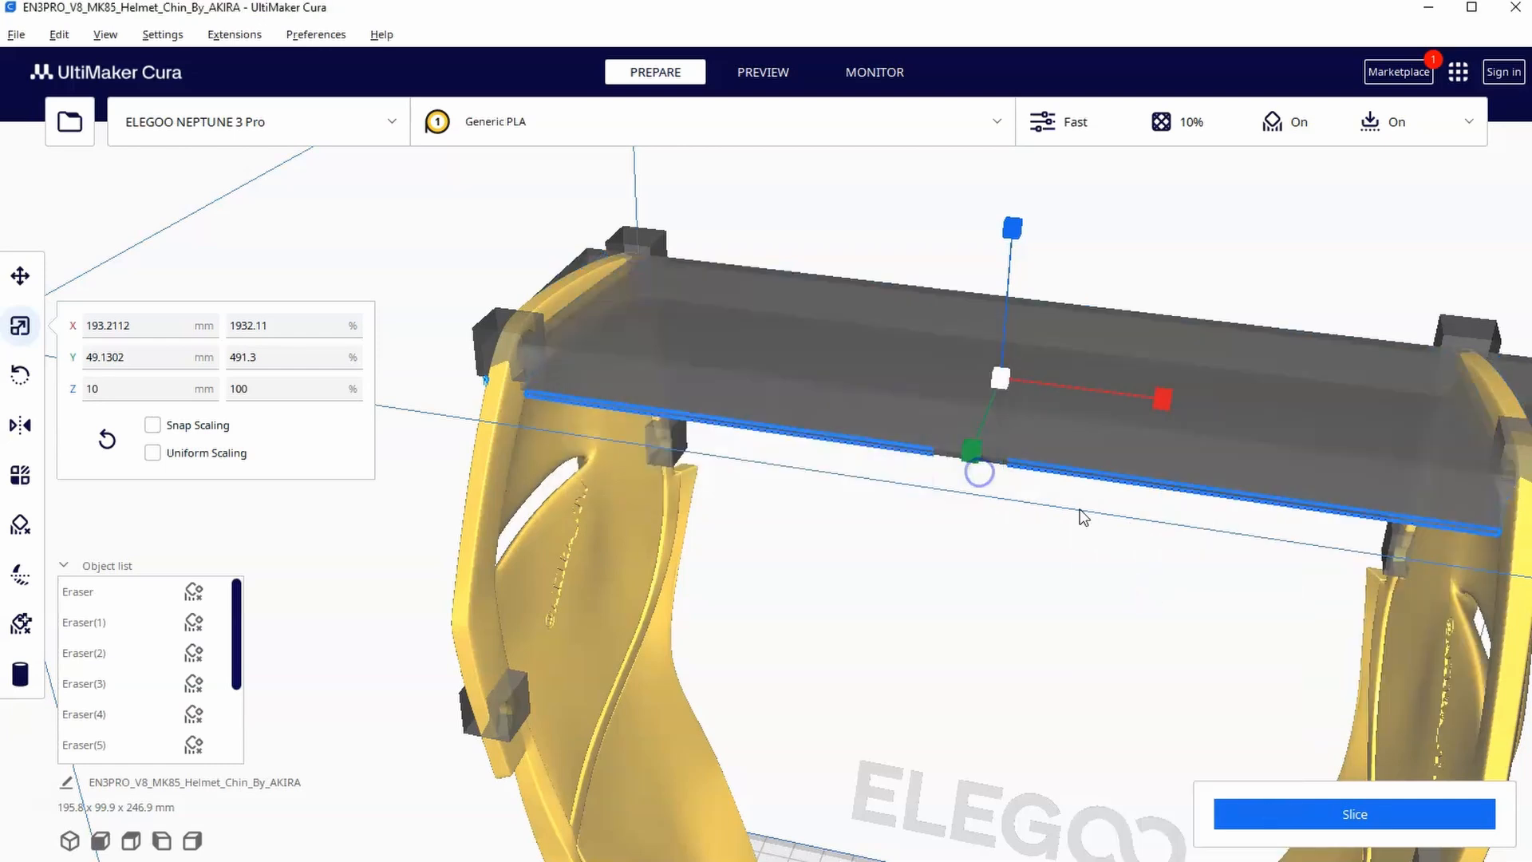
pyautogui.moveTo(994, 503)
pyautogui.mouseDown(button='right')
pyautogui.moveTo(1138, 412)
pyautogui.moveTo(1134, 364)
pyautogui.mouseUp(button='right')
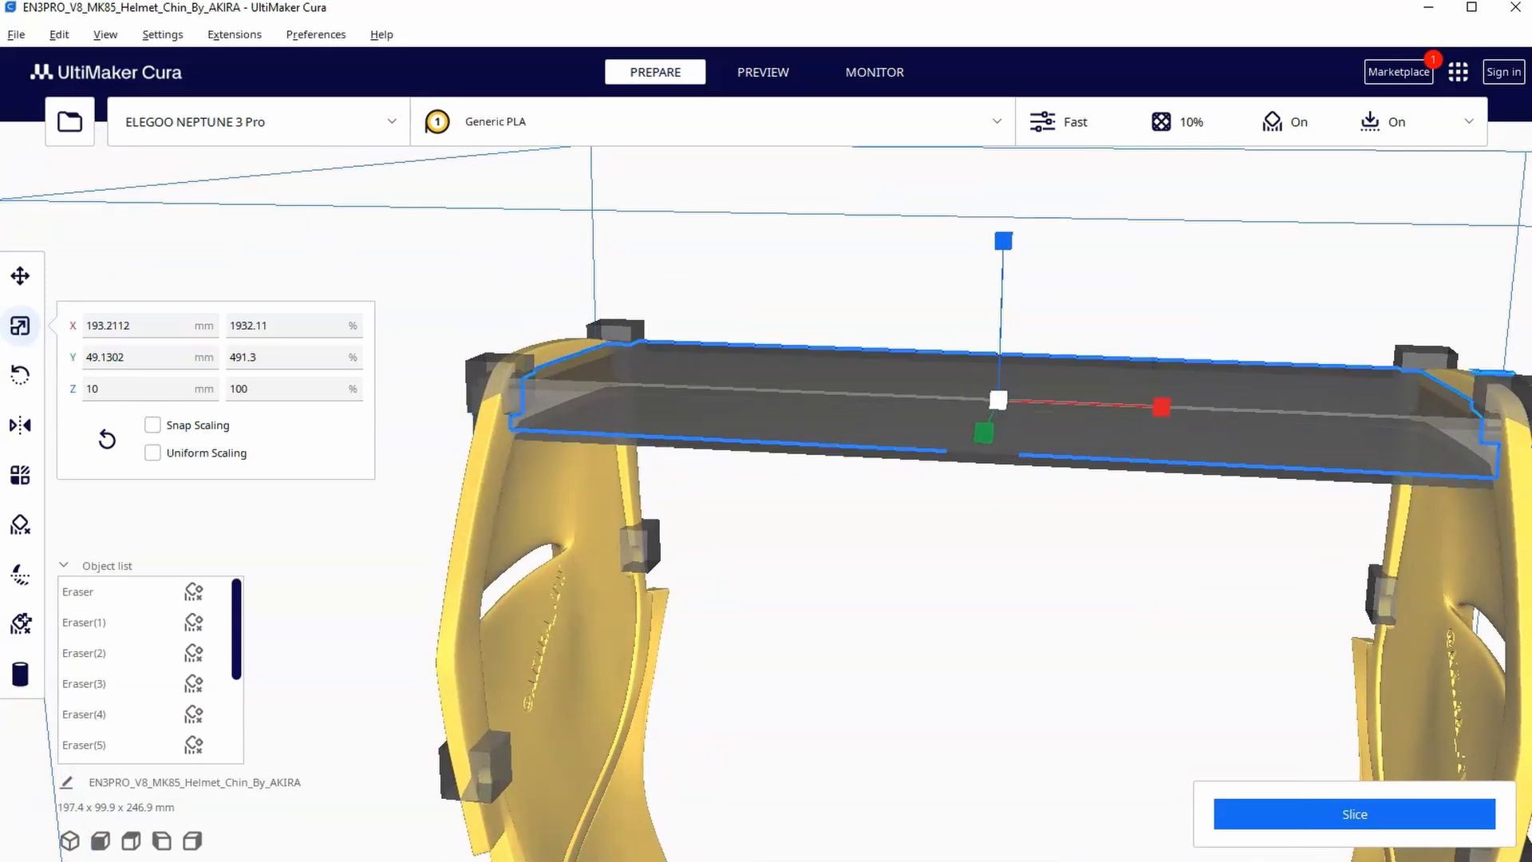
pyautogui.click(19, 276)
pyautogui.moveTo(1005, 233); pyautogui.dragTo(993, 514)
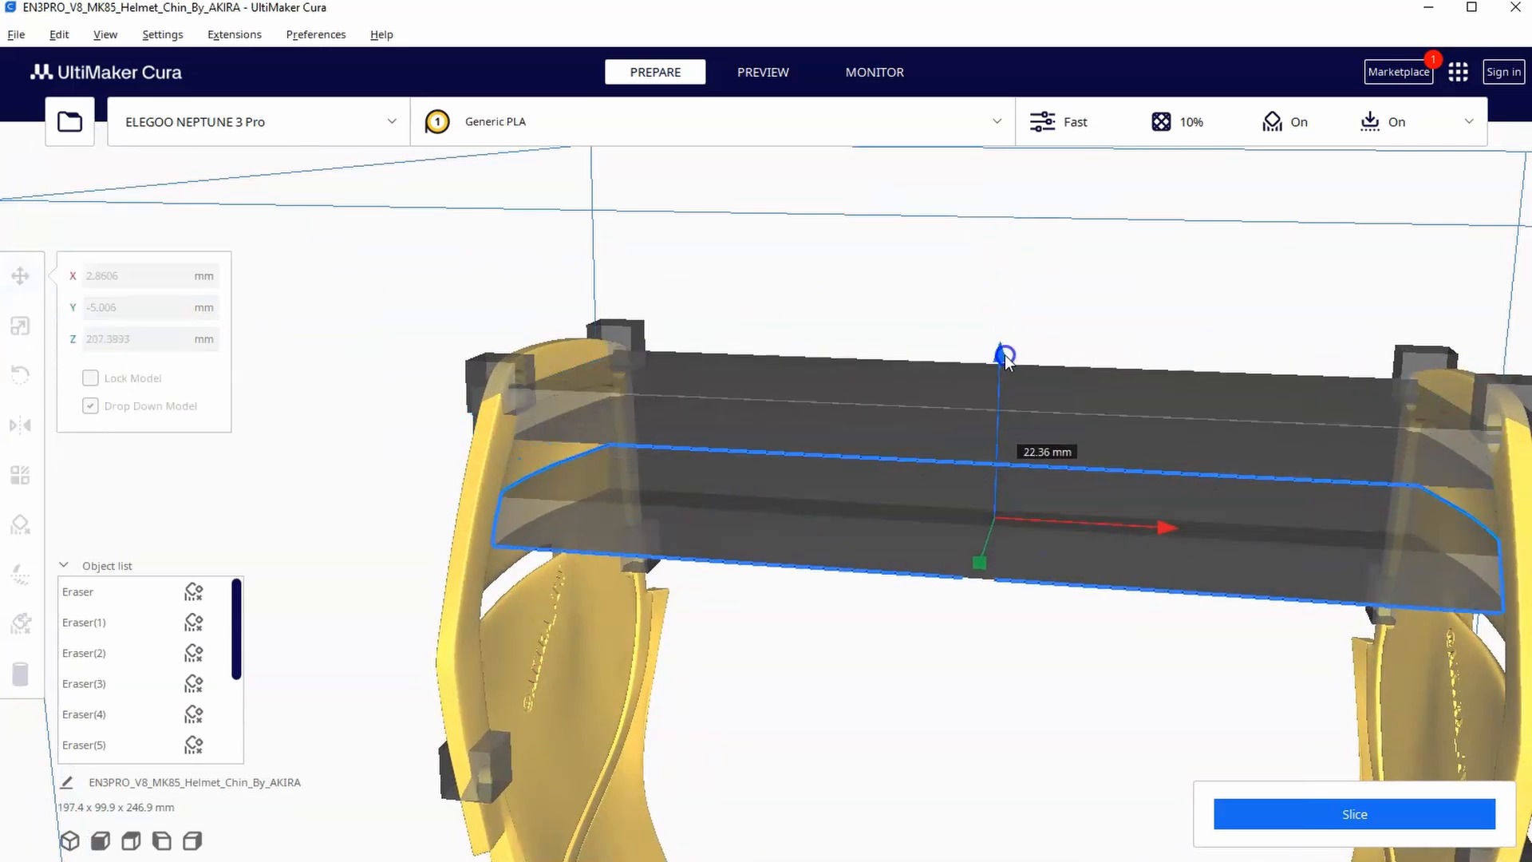
pyautogui.moveTo(999, 544); pyautogui.dragTo(1237, 541, button='right')
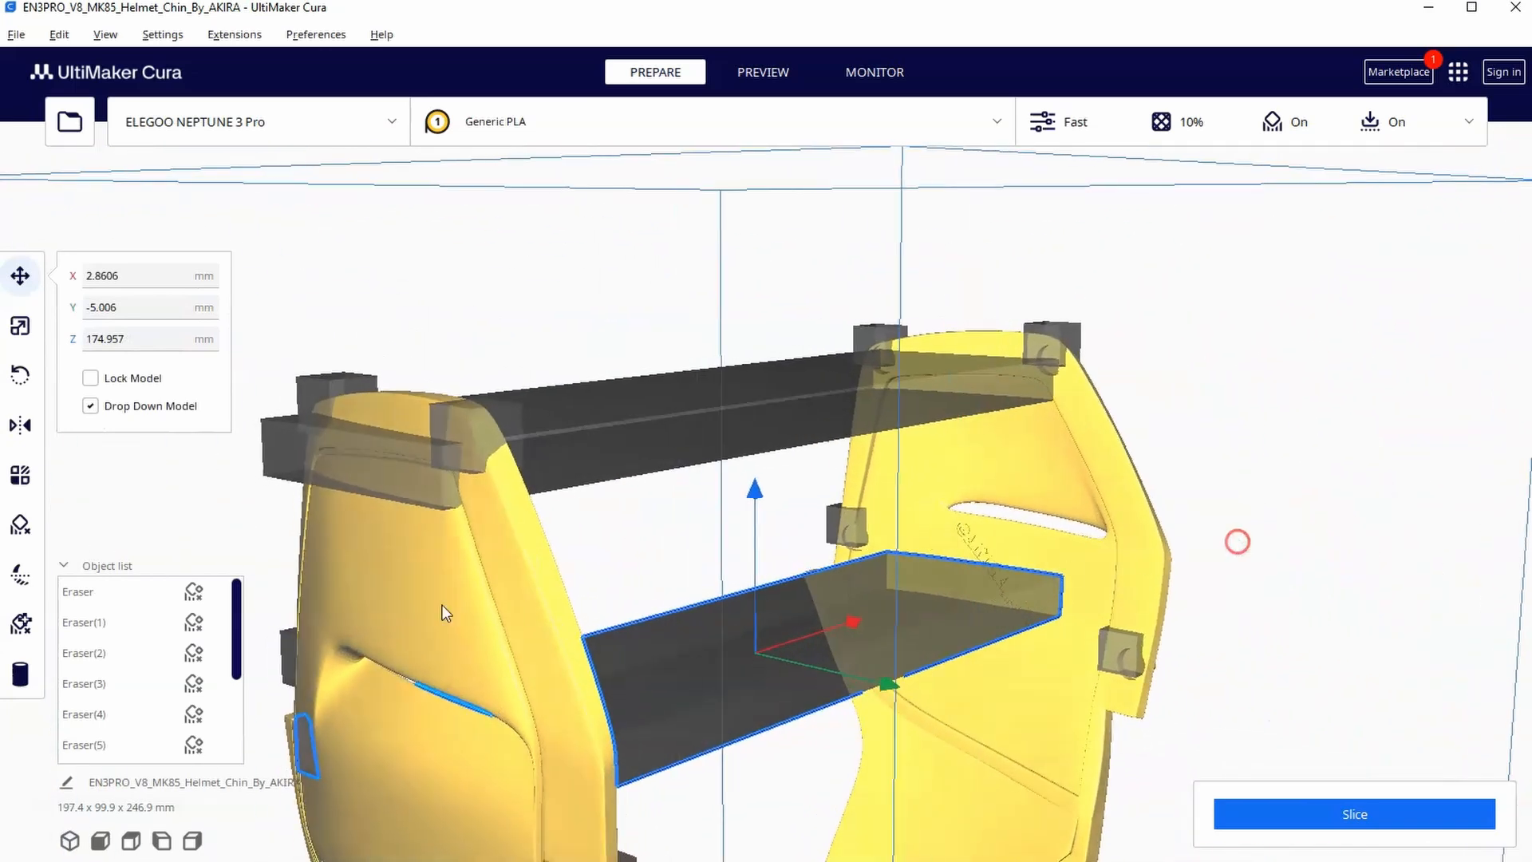
# Step: Tilt the copied plate 45 degrees and shift it about 11 mm, ending near Z 159 mm
pyautogui.click(19, 377)
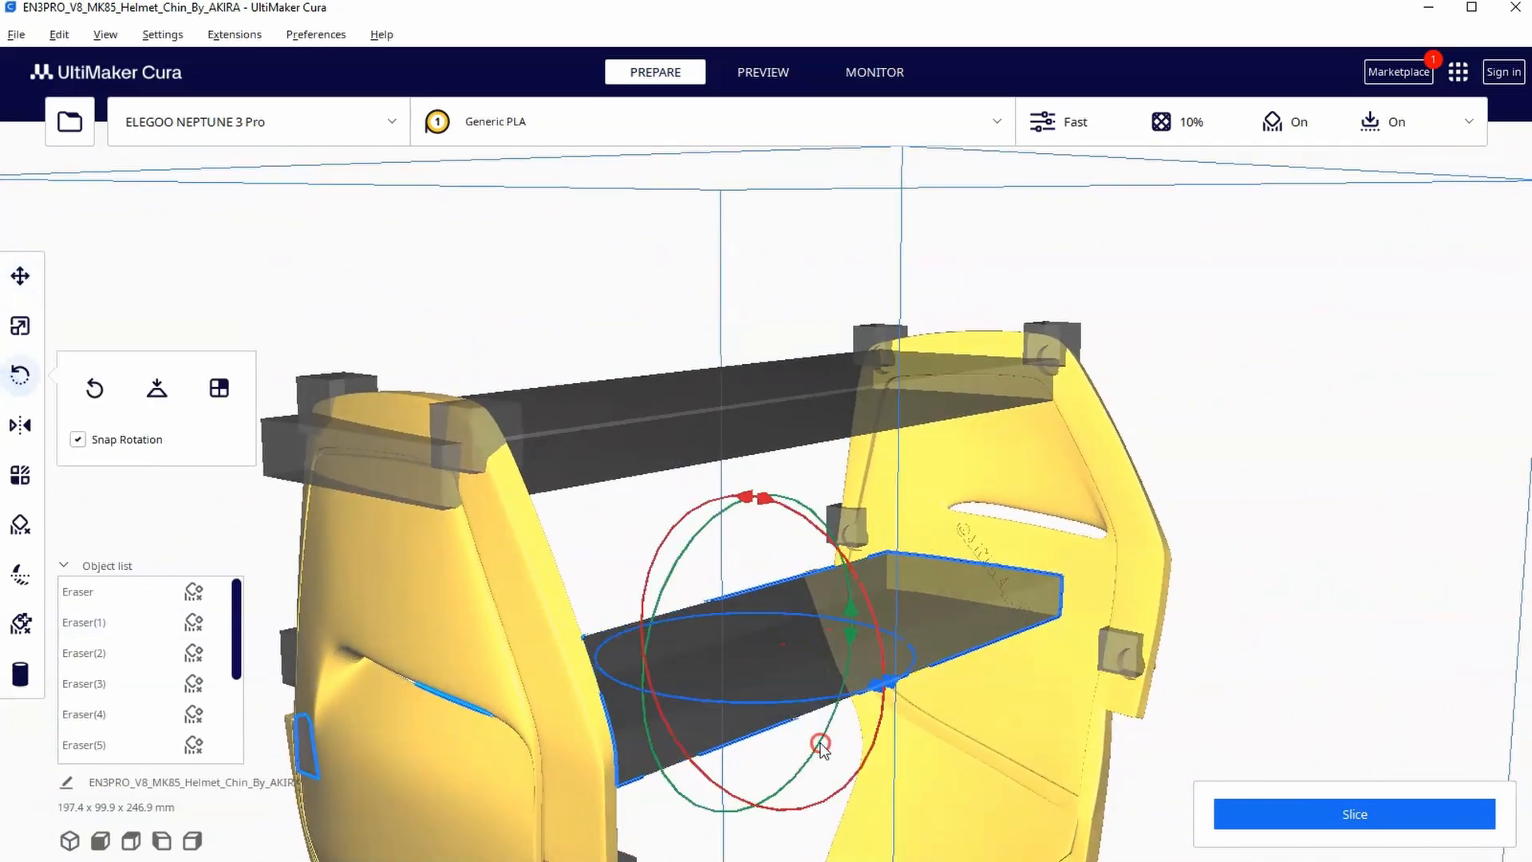
pyautogui.moveTo(826, 743); pyautogui.dragTo(851, 678, button='right')
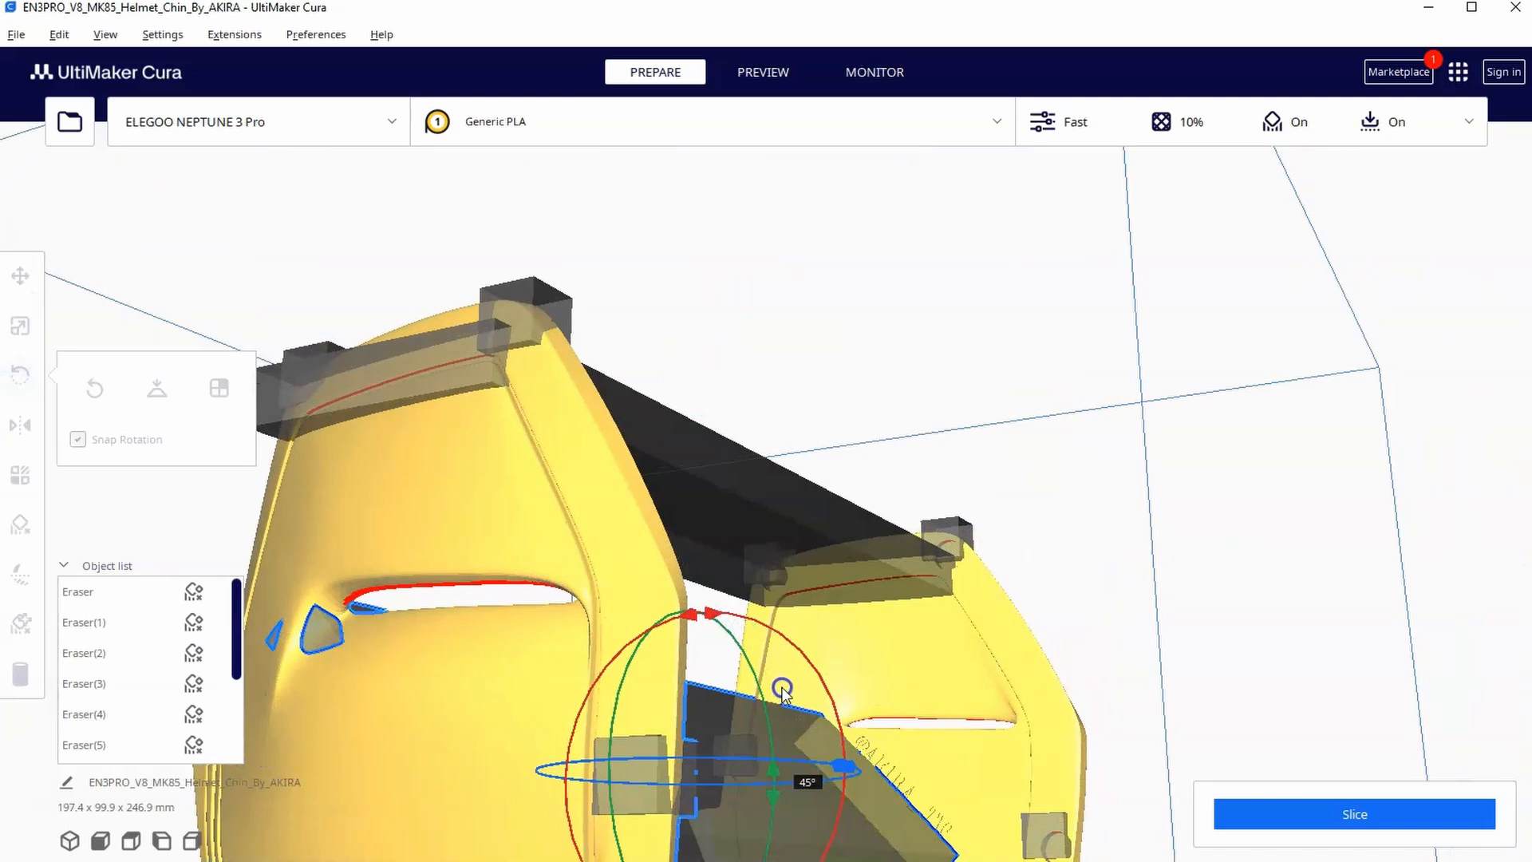
pyautogui.moveTo(780, 689); pyautogui.dragTo(781, 692)
pyautogui.click(19, 277)
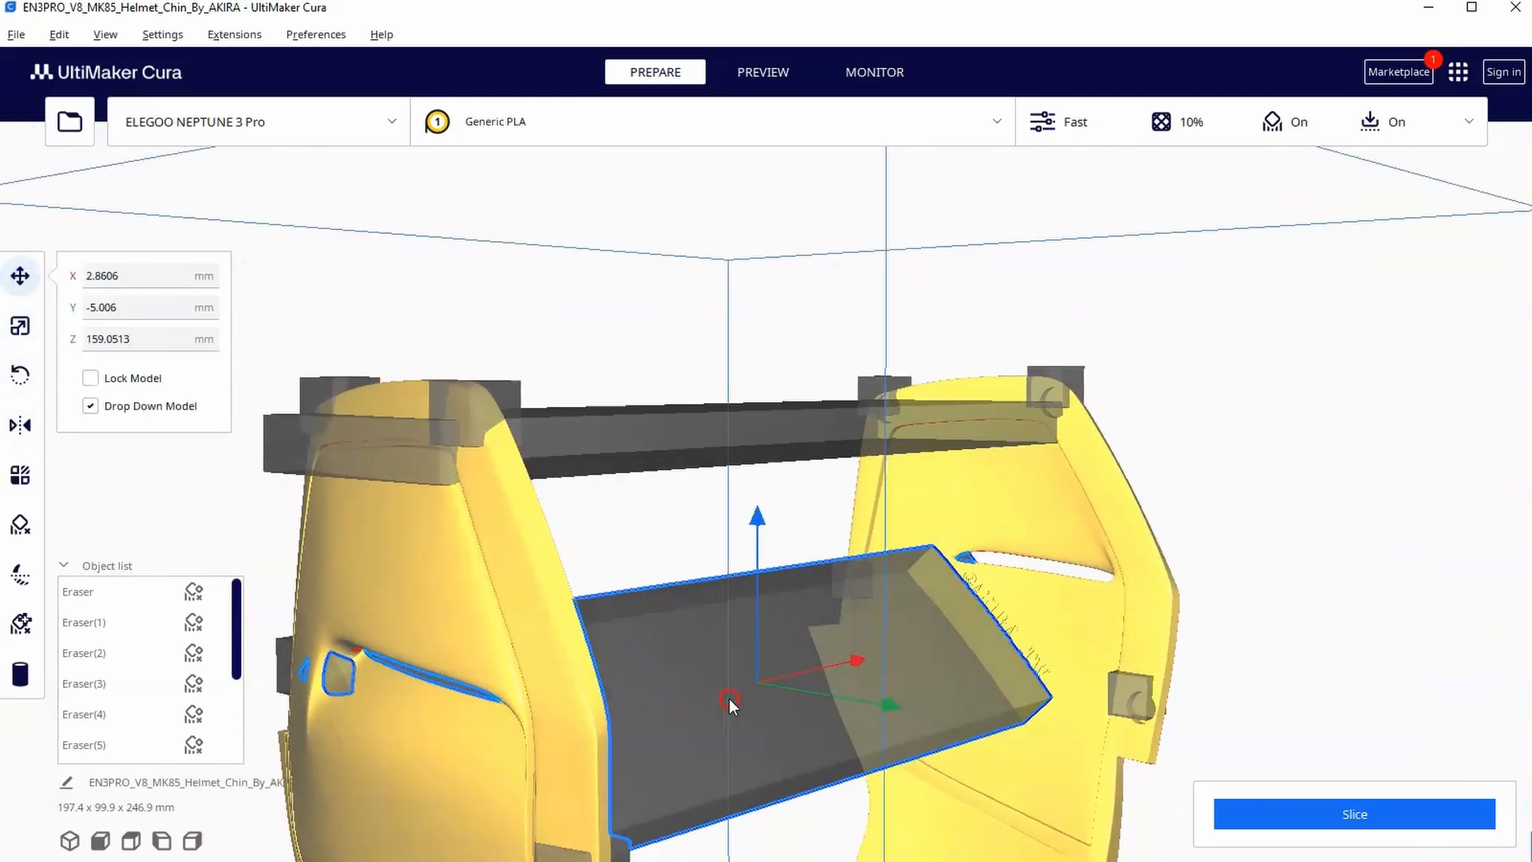
pyautogui.moveTo(503, 558); pyautogui.dragTo(729, 698, button='middle')
pyautogui.moveTo(878, 697); pyautogui.dragTo(918, 709)
pyautogui.moveTo(919, 709)
pyautogui.mouseDown(button='right')
pyautogui.moveTo(531, 718)
pyautogui.moveTo(531, 688)
pyautogui.moveTo(1277, 536)
pyautogui.moveTo(1139, 377)
pyautogui.mouseUp(button='right')
pyautogui.scroll(3, 530, 688)
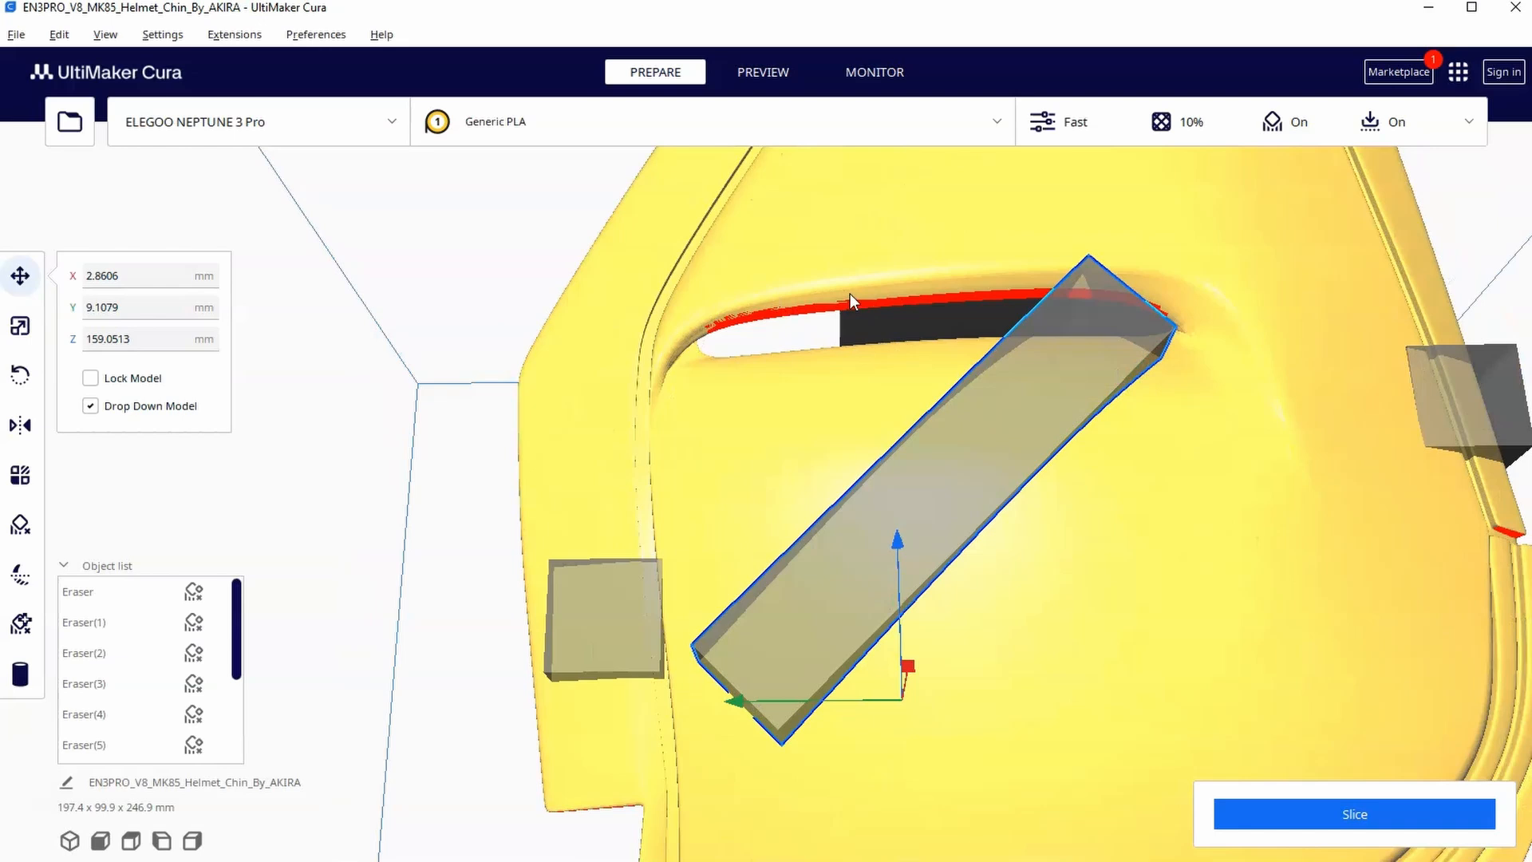
# Step: Try stretching the lower plate along Y with the Scale tool, then undo the wrong stretch
pyautogui.moveTo(804, 347); pyautogui.dragTo(1011, 341, button='right')
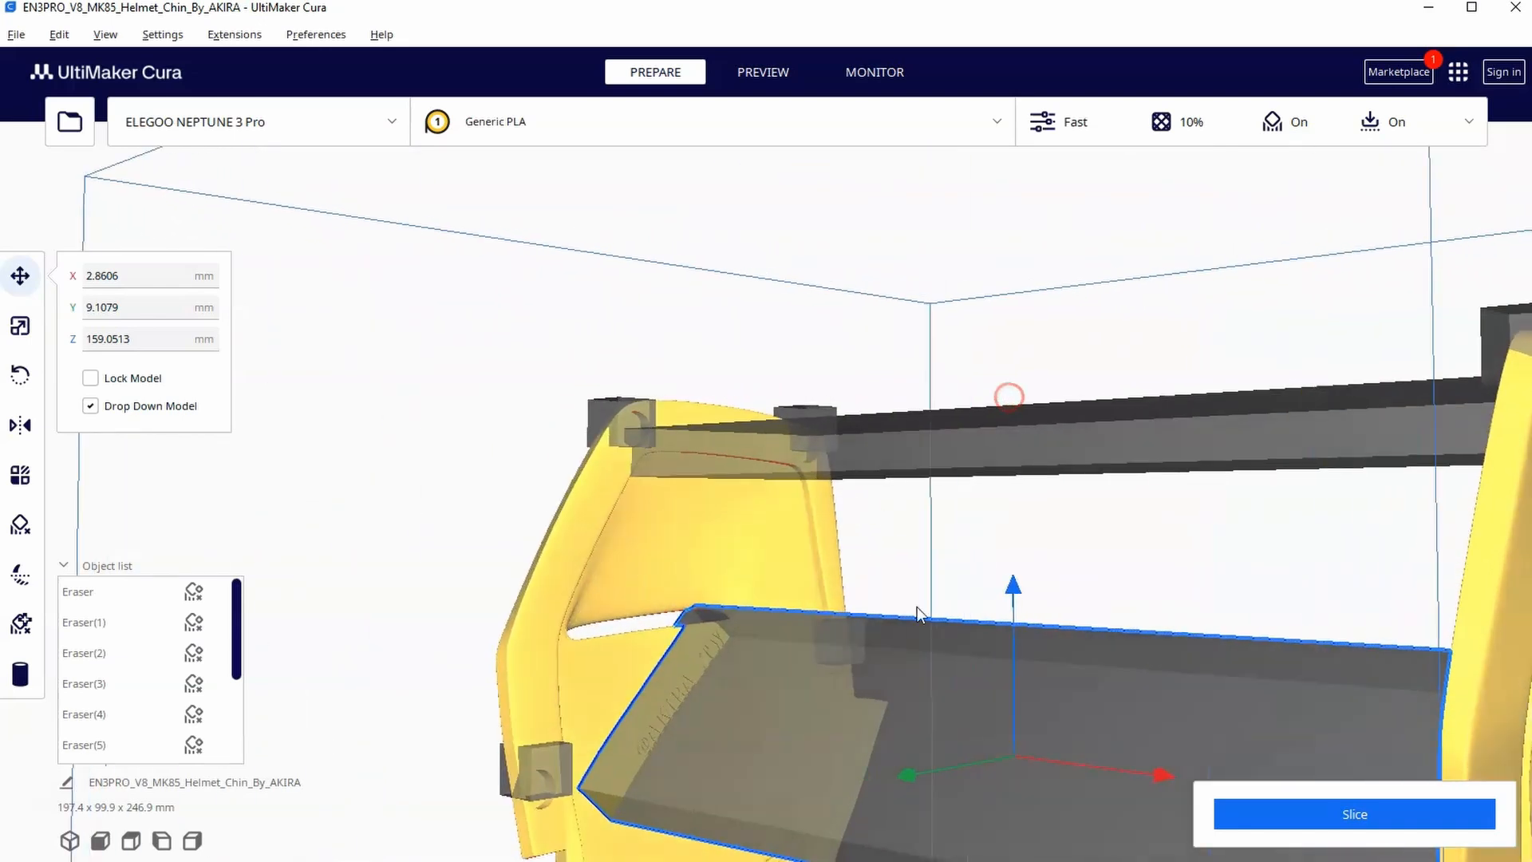
pyautogui.moveTo(933, 632)
pyautogui.mouseDown(button='right')
pyautogui.moveTo(1148, 766)
pyautogui.moveTo(1406, 775)
pyautogui.mouseUp(button='right')
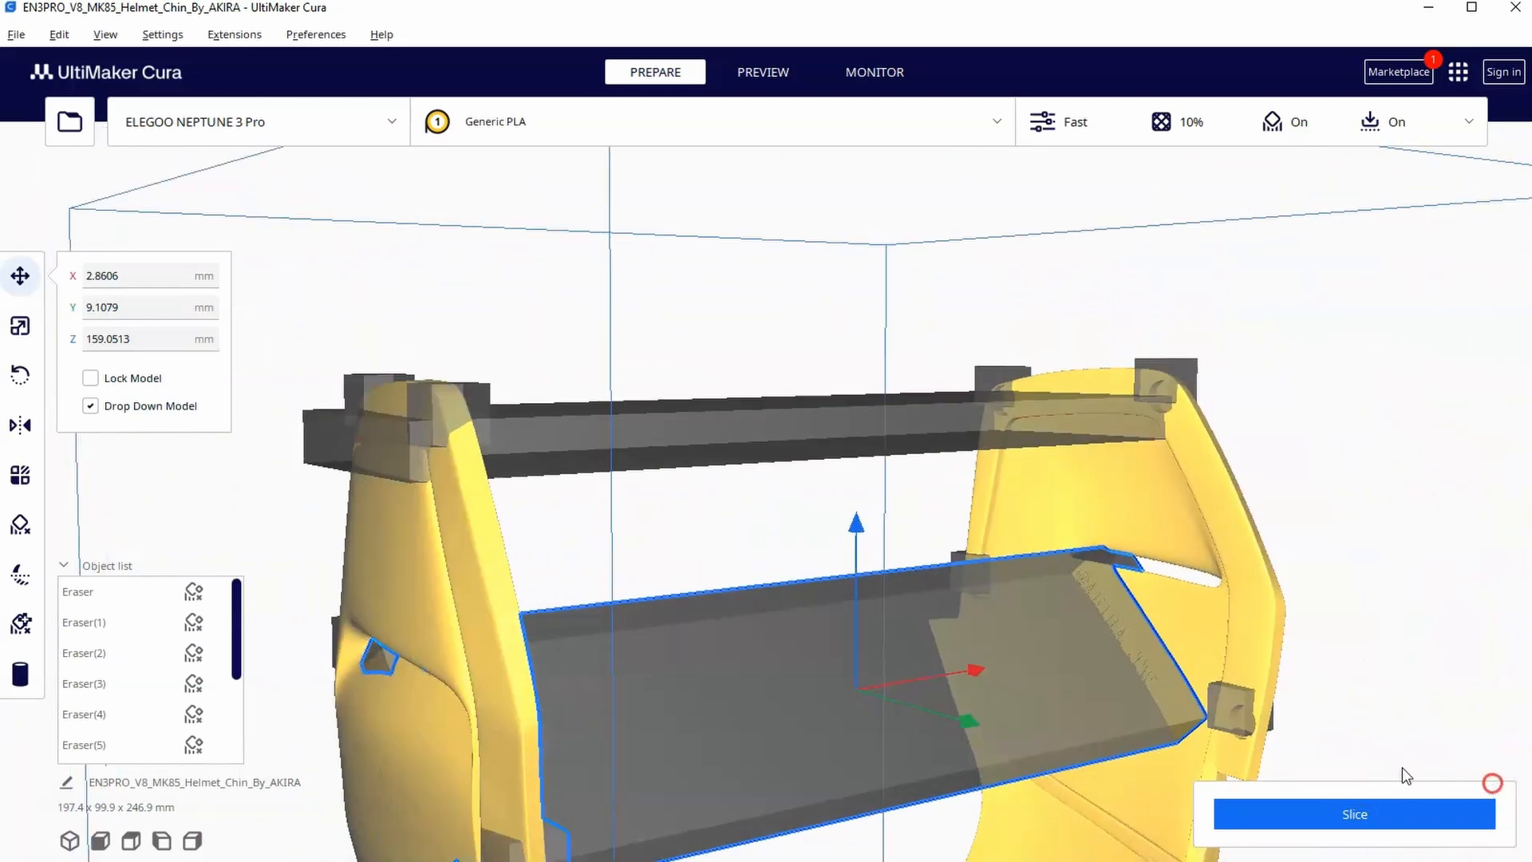
pyautogui.click(20, 326)
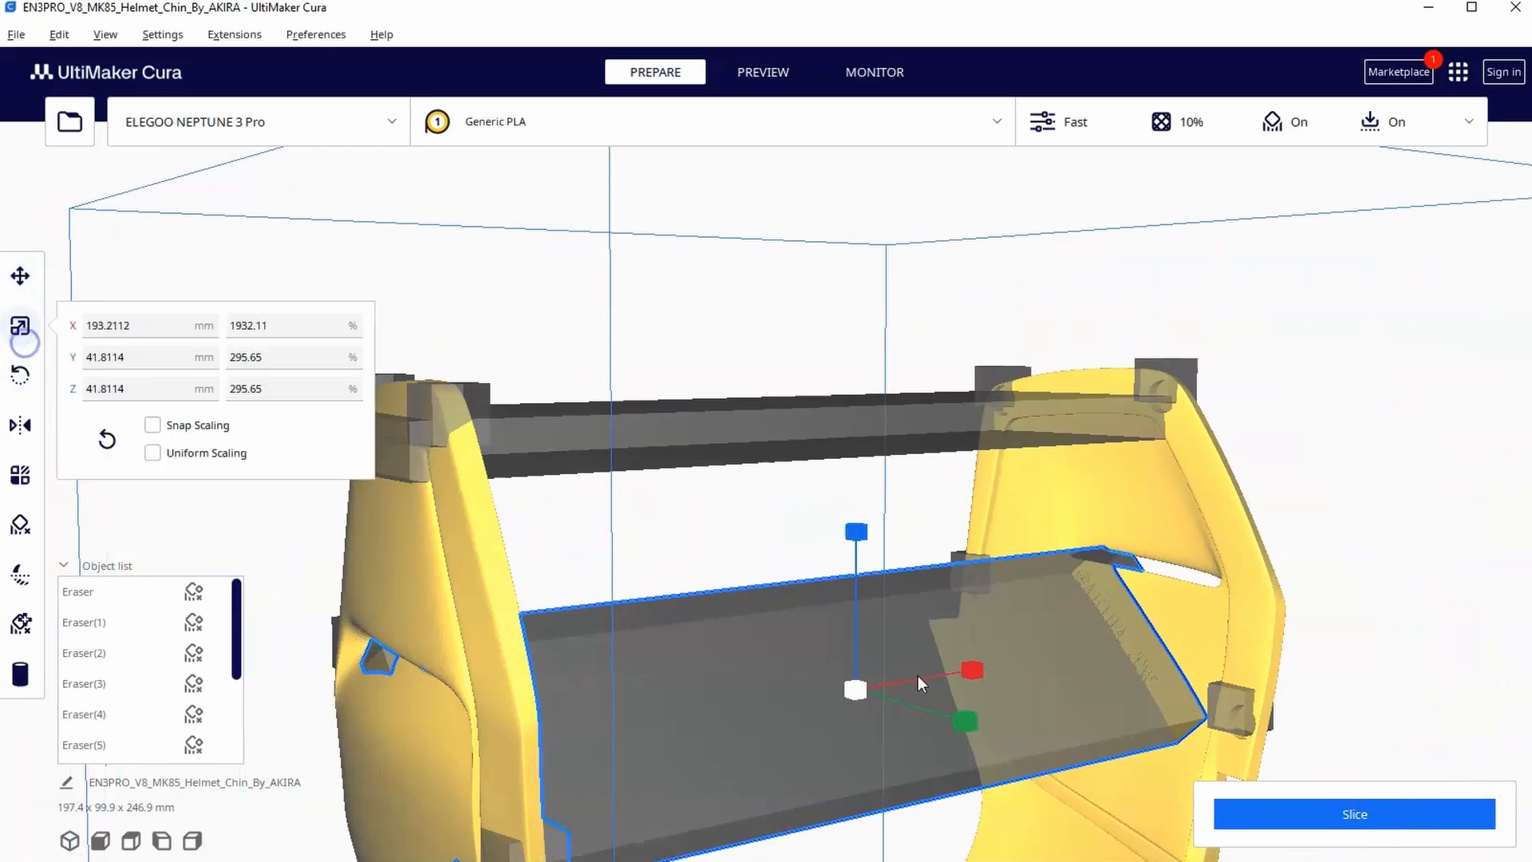
pyautogui.moveTo(922, 683); pyautogui.dragTo(987, 685, button='right')
pyautogui.moveTo(918, 674); pyautogui.dragTo(946, 656)
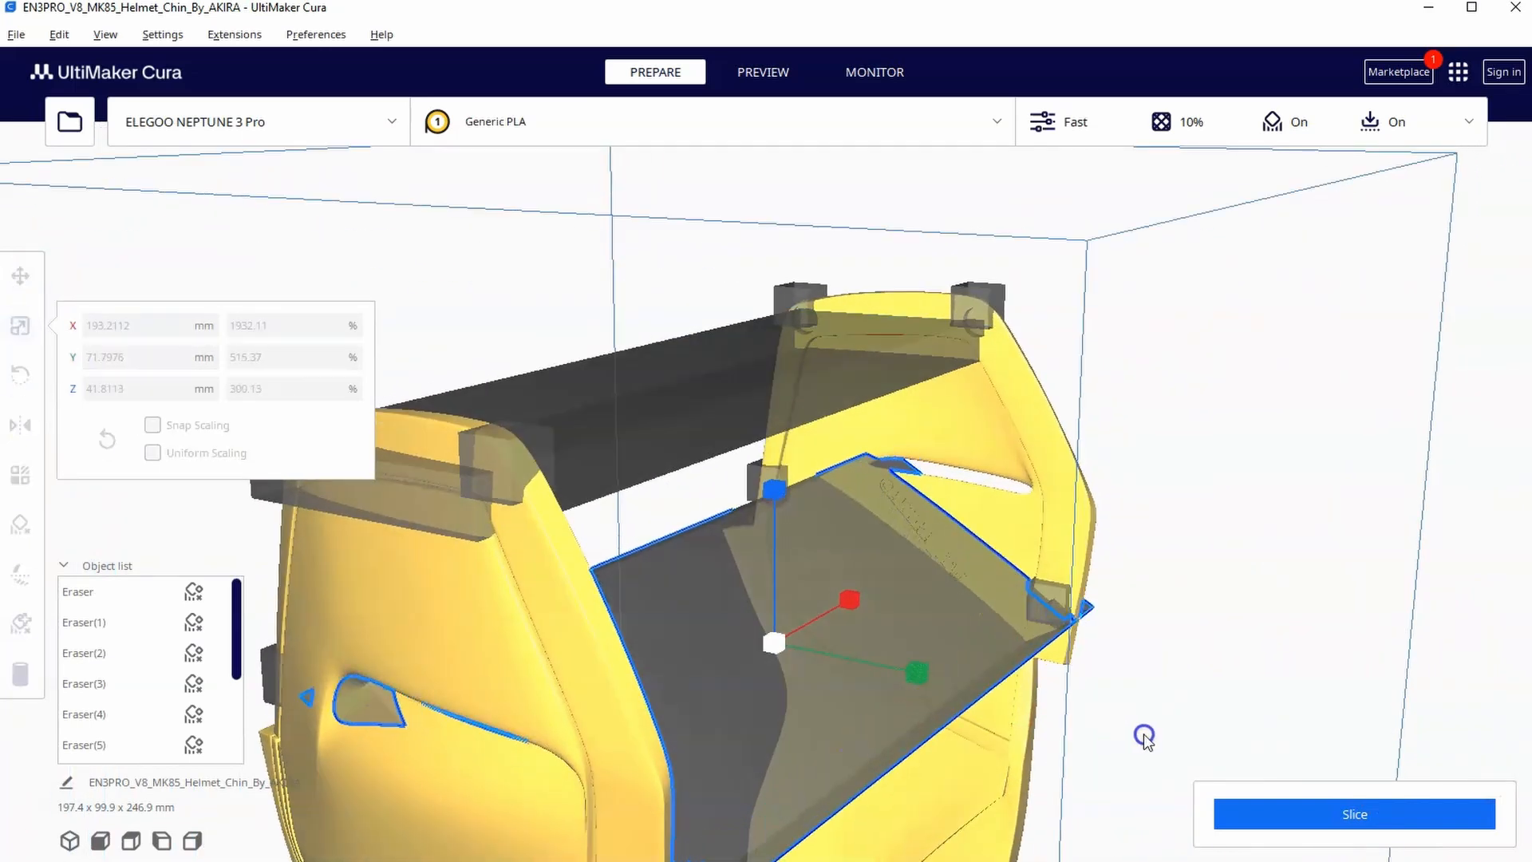
pyautogui.moveTo(1137, 736)
pyautogui.mouseDown(button='right')
pyautogui.moveTo(994, 662)
pyautogui.moveTo(1059, 676)
pyautogui.mouseUp(button='right')
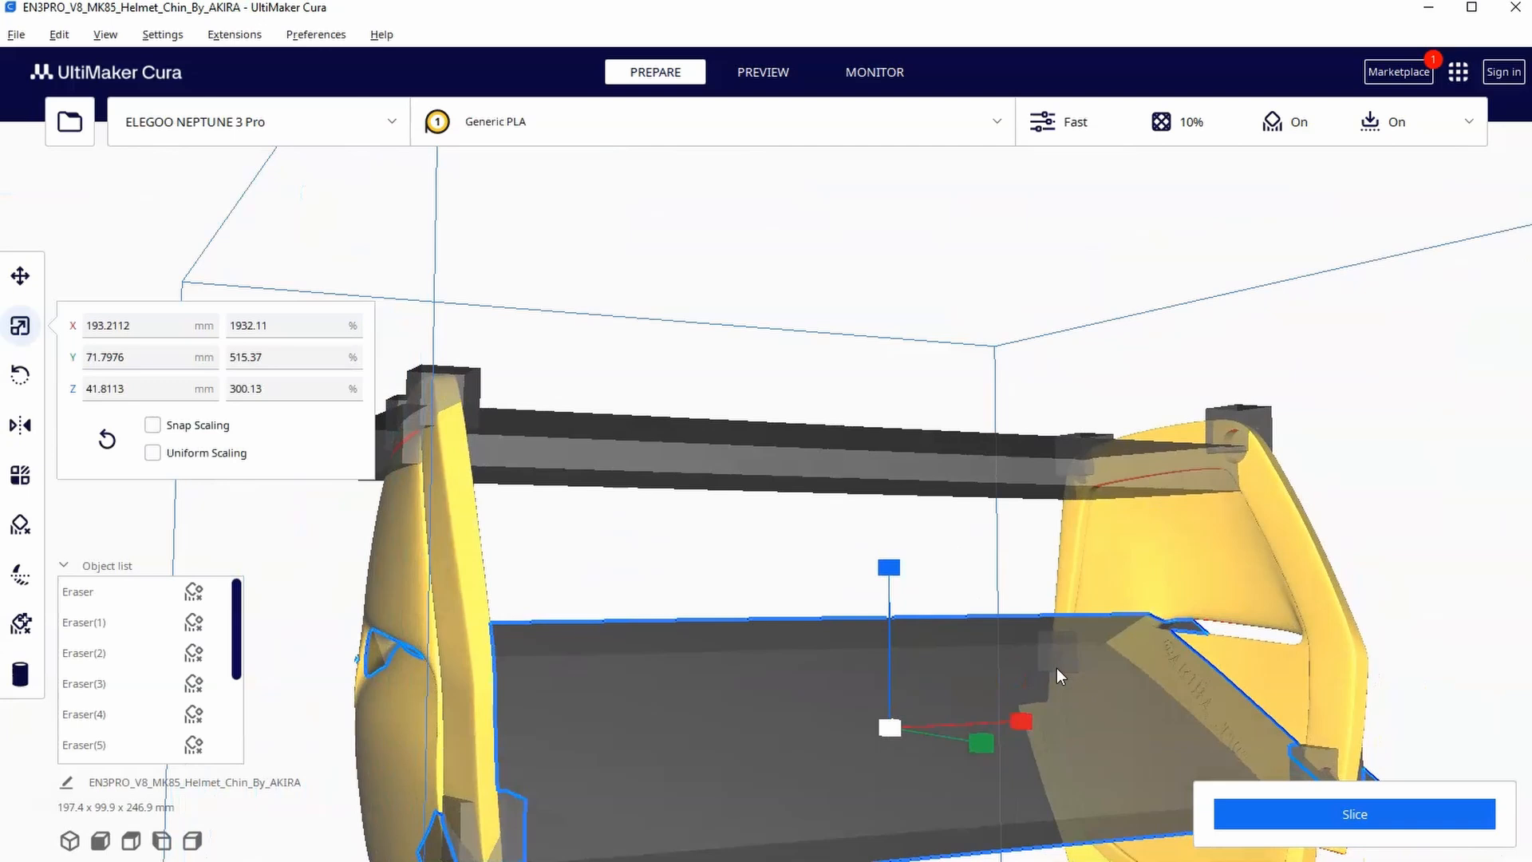
pyautogui.hotkey('ctrl', 'z')
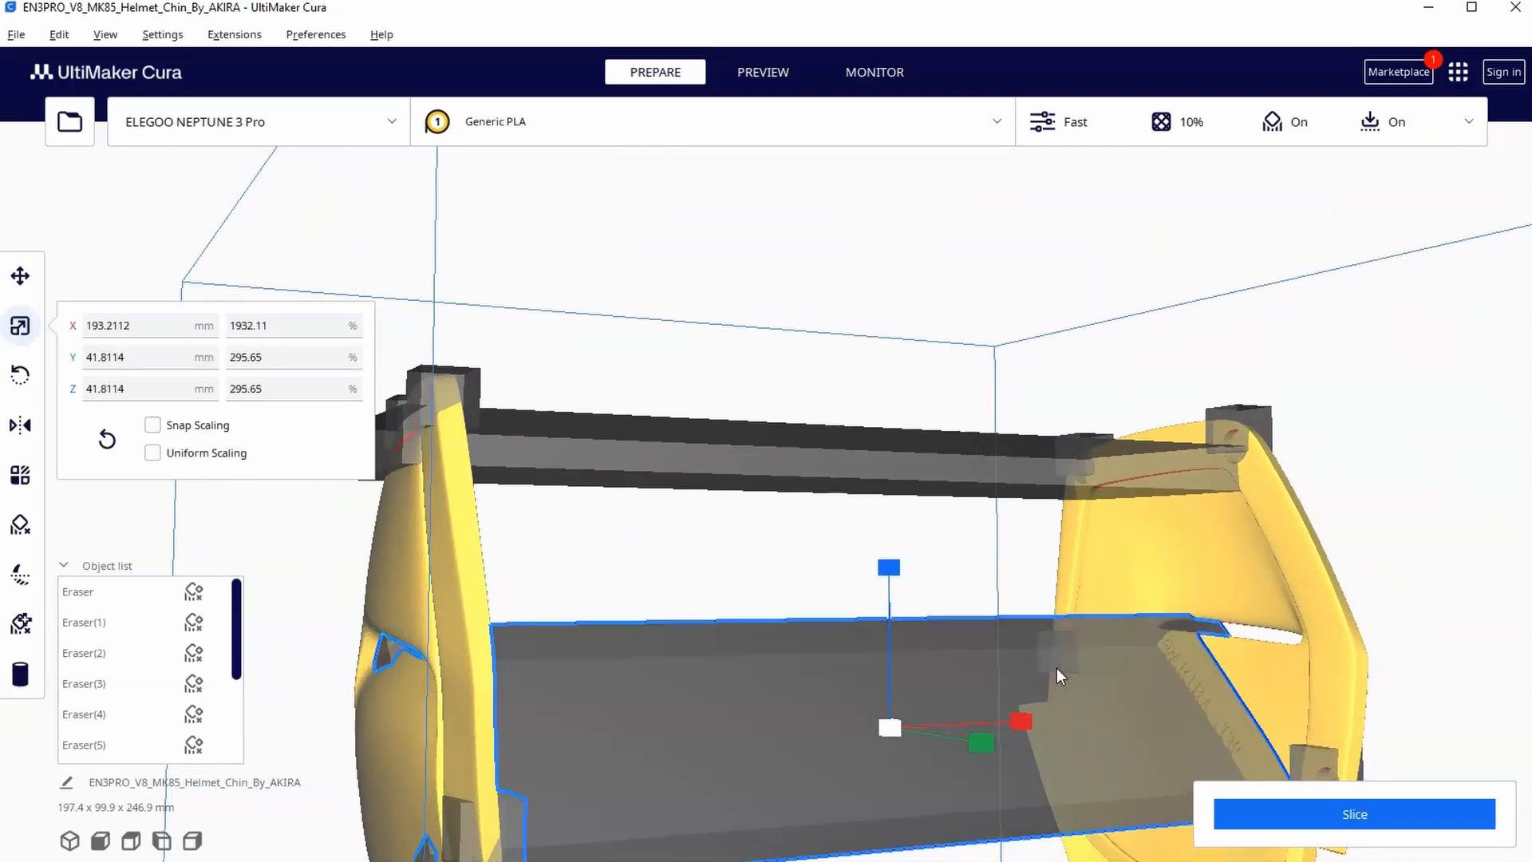
pyautogui.moveTo(1116, 752); pyautogui.dragTo(1140, 780, button='right')
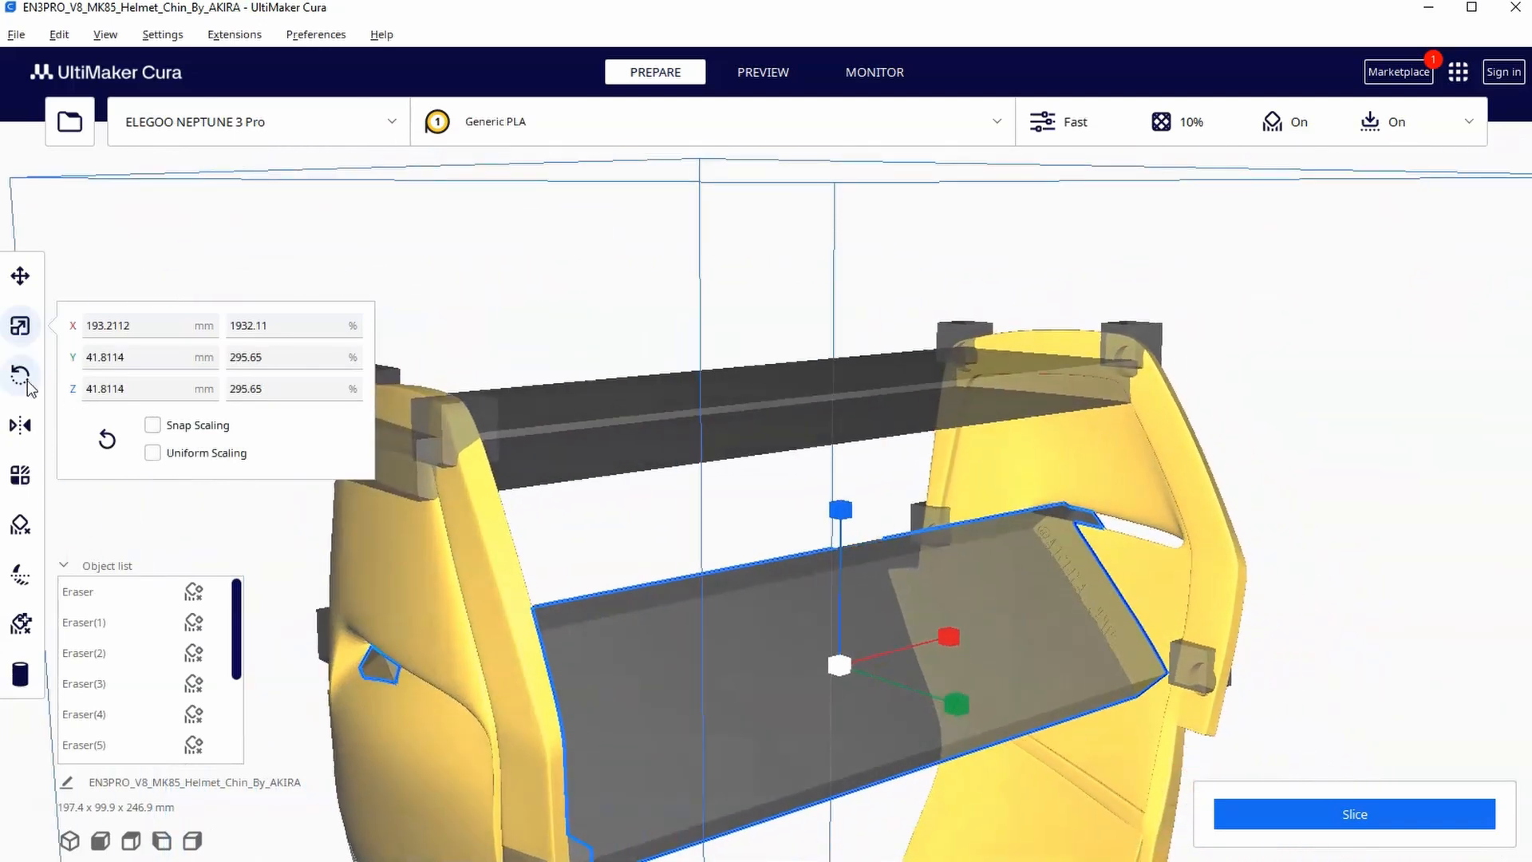
pyautogui.moveTo(911, 683); pyautogui.dragTo(971, 696, button='right')
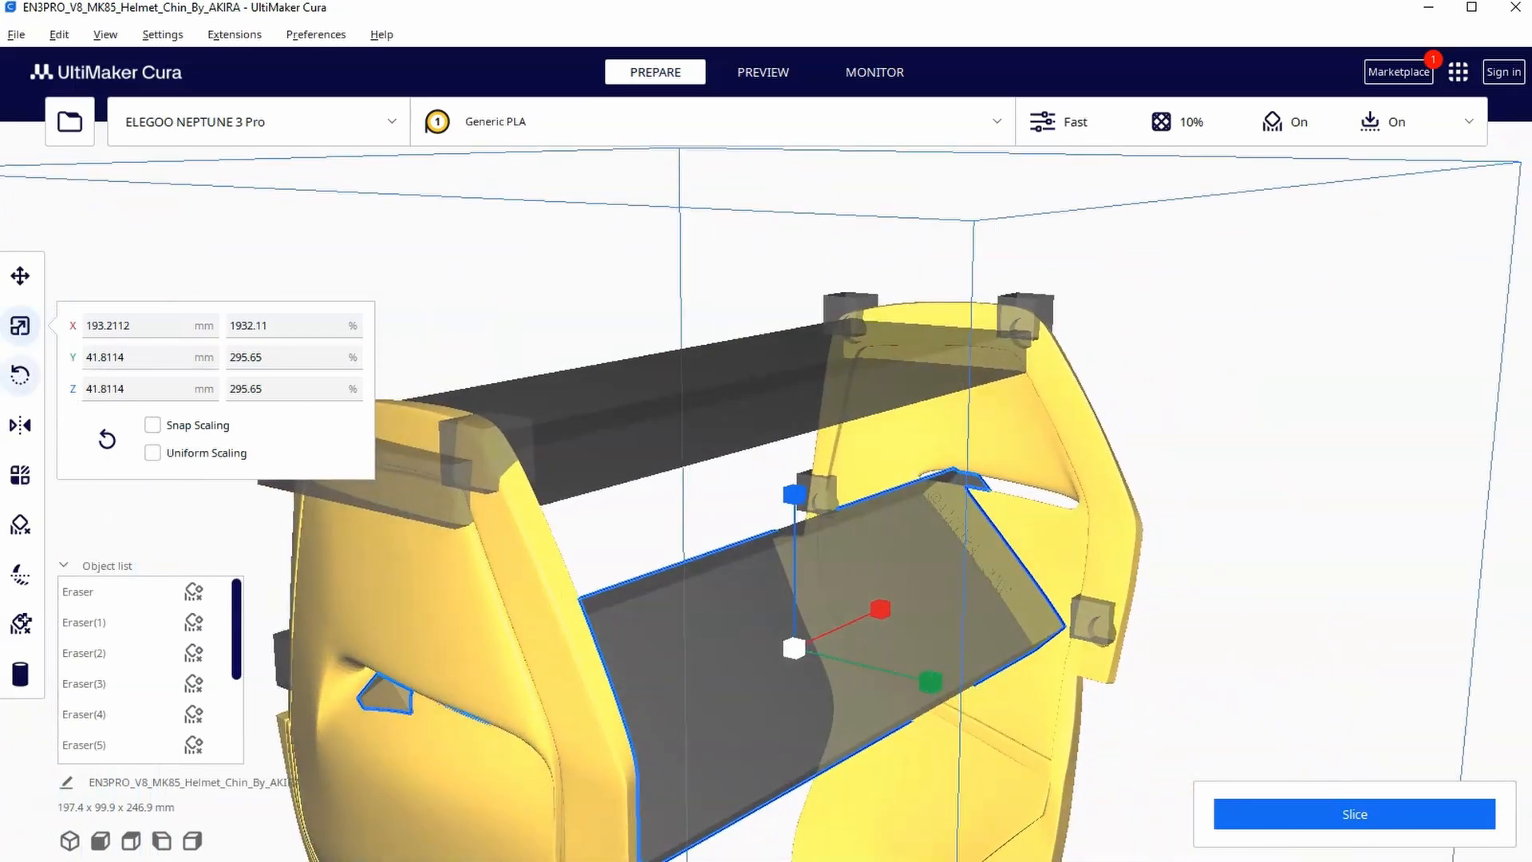
# Step: Rotate the plate back flat and narrow it along Y to about 35 mm deep
pyautogui.press('r')
pyautogui.moveTo(748, 669); pyautogui.dragTo(873, 674, button='right')
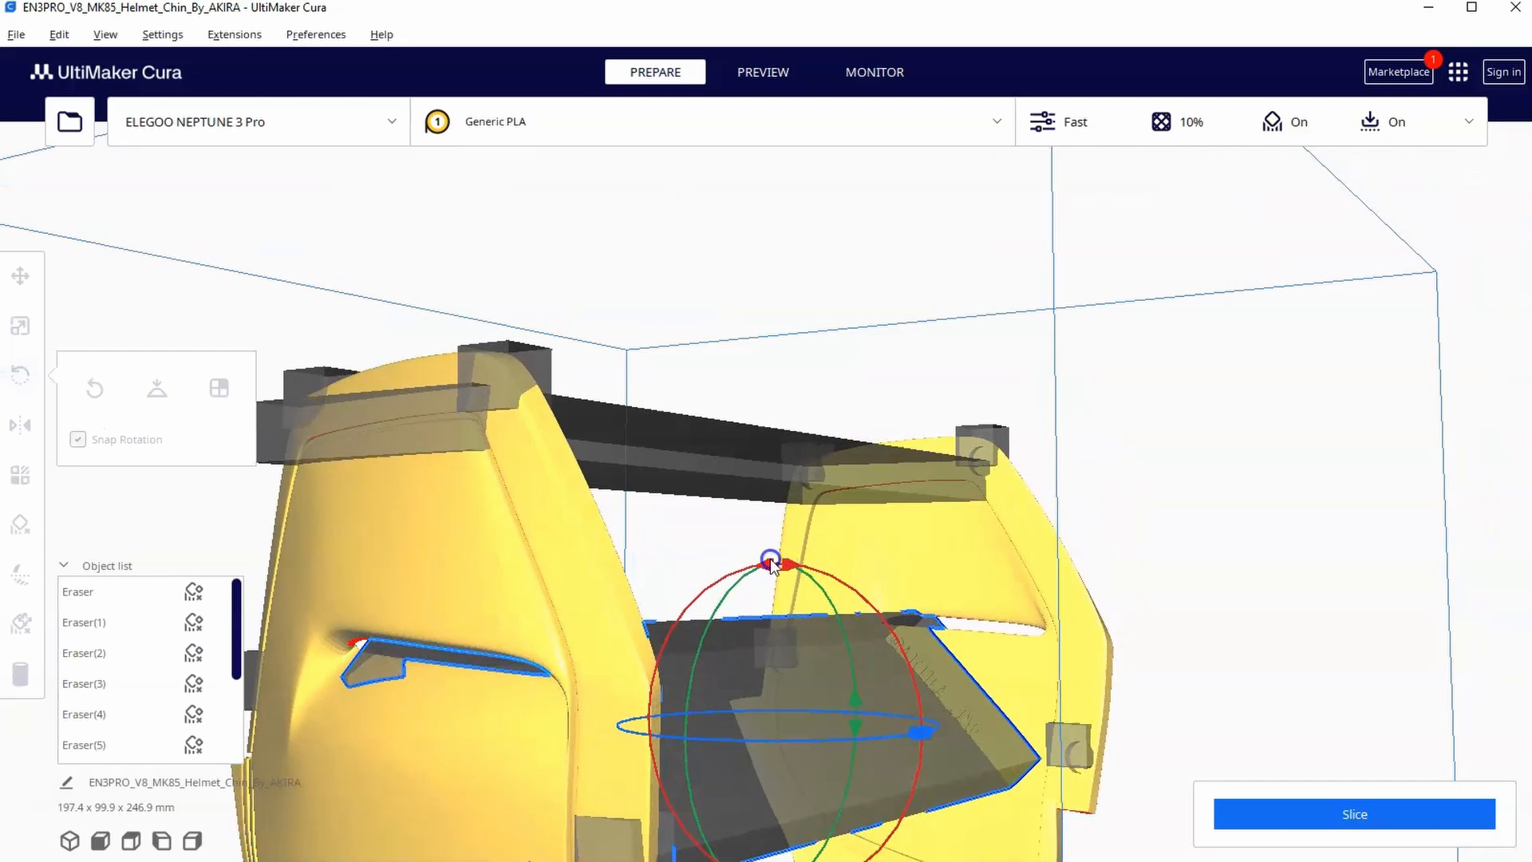
pyautogui.moveTo(790, 575); pyautogui.dragTo(766, 647)
pyautogui.moveTo(980, 755)
pyautogui.mouseDown(button='right')
pyautogui.moveTo(967, 822)
pyautogui.moveTo(927, 607)
pyautogui.mouseUp(button='right')
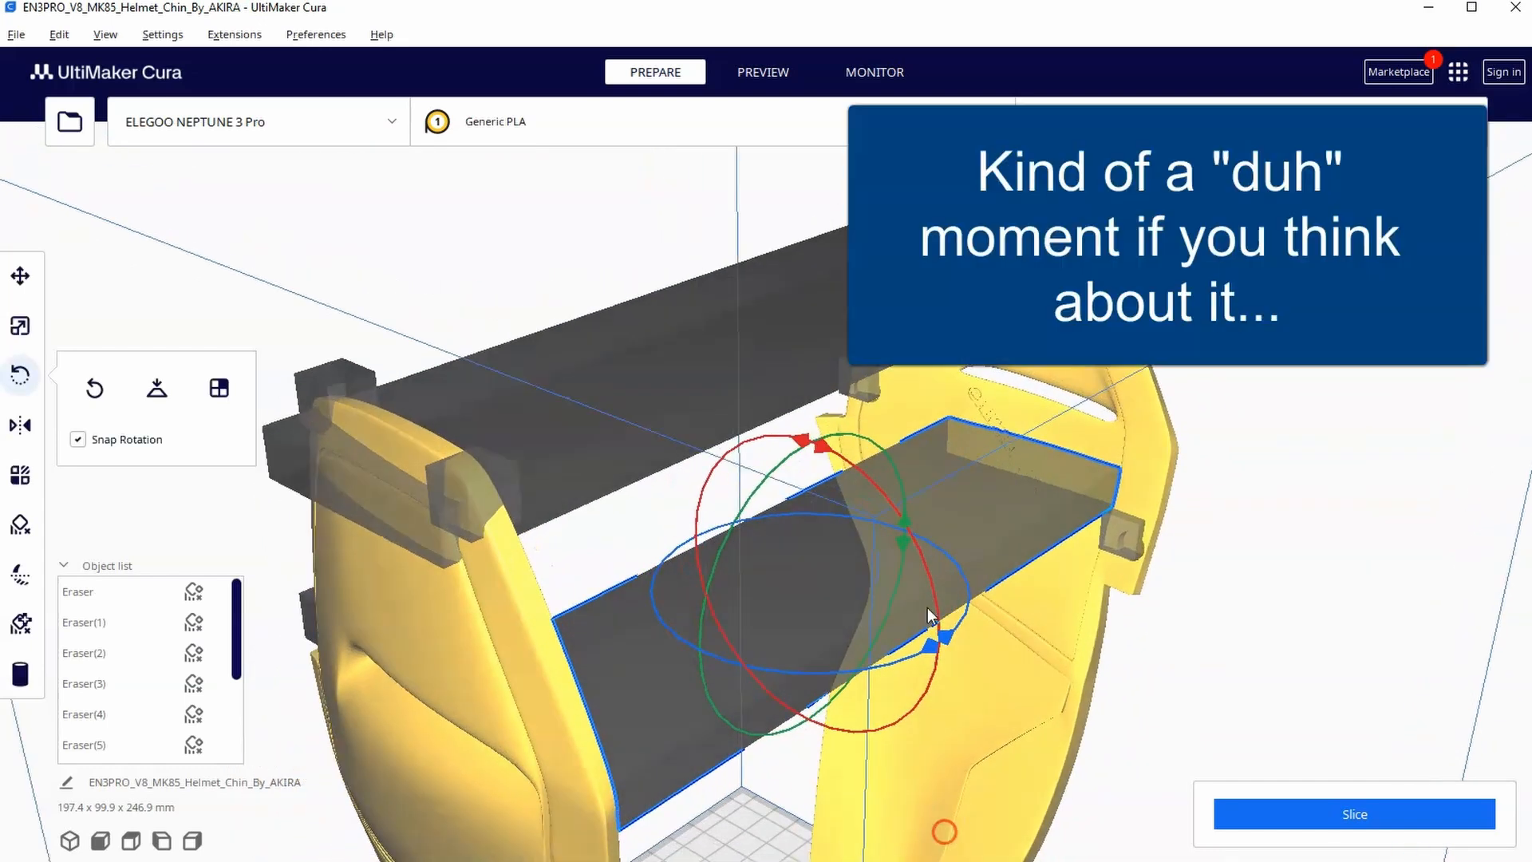
pyautogui.click(19, 326)
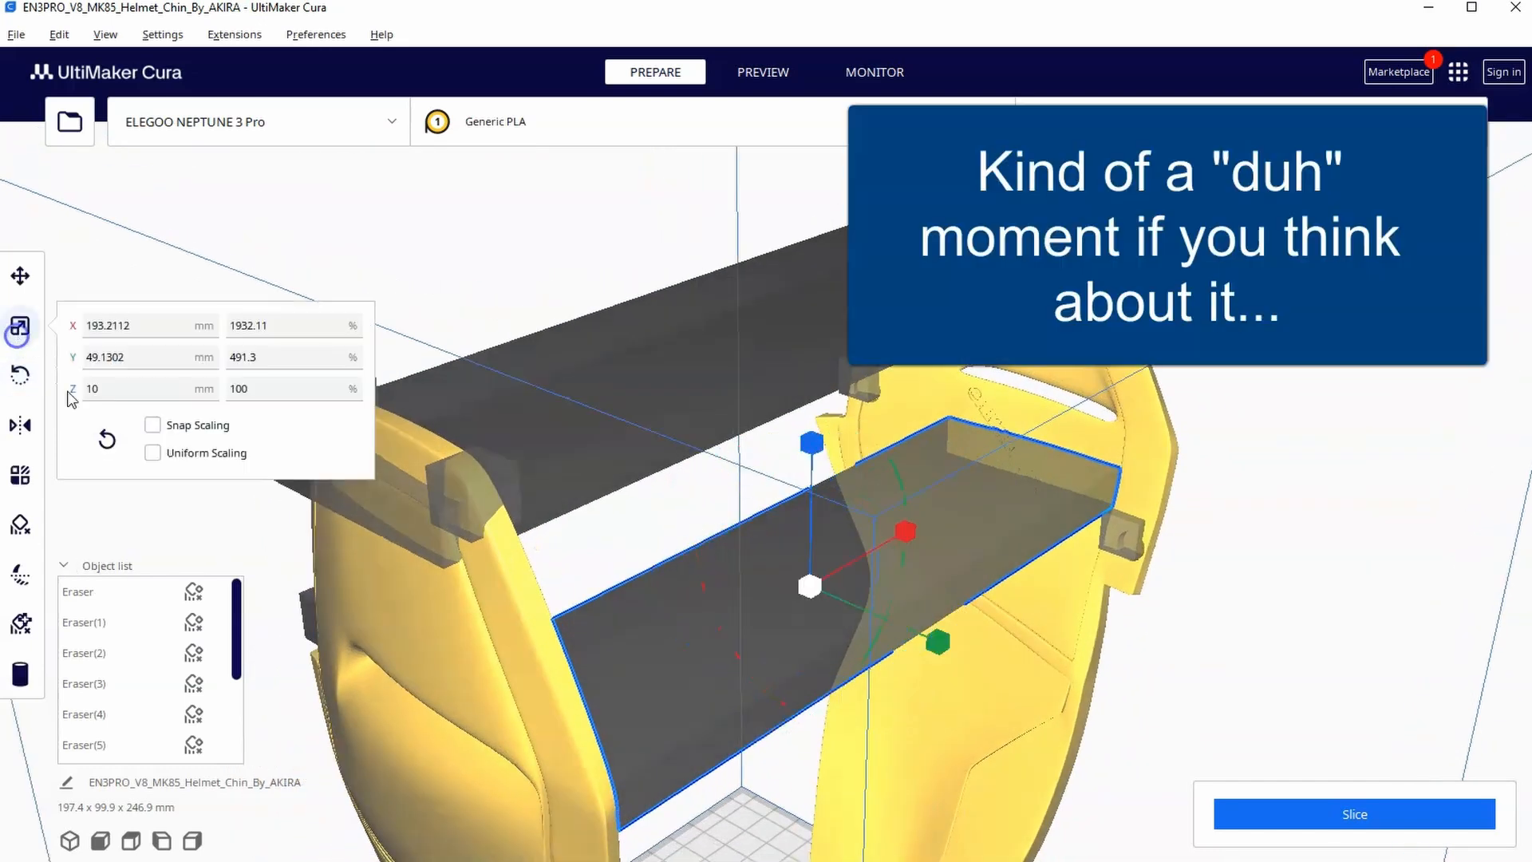
pyautogui.moveTo(896, 608); pyautogui.dragTo(921, 676, button='right')
pyautogui.moveTo(928, 719); pyautogui.dragTo(910, 725)
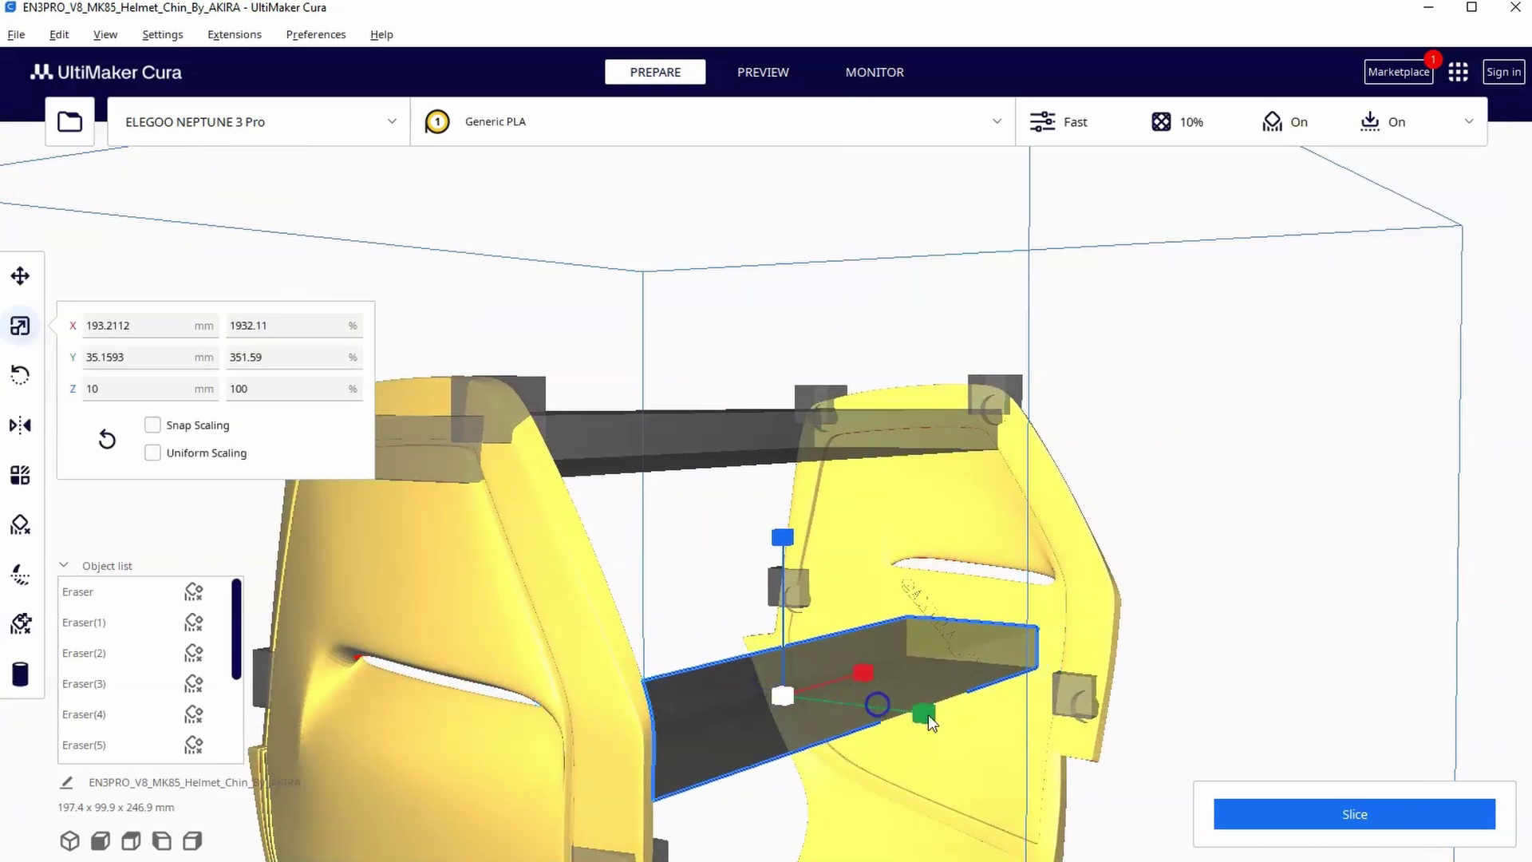
pyautogui.moveTo(921, 719); pyautogui.dragTo(913, 763, button='right')
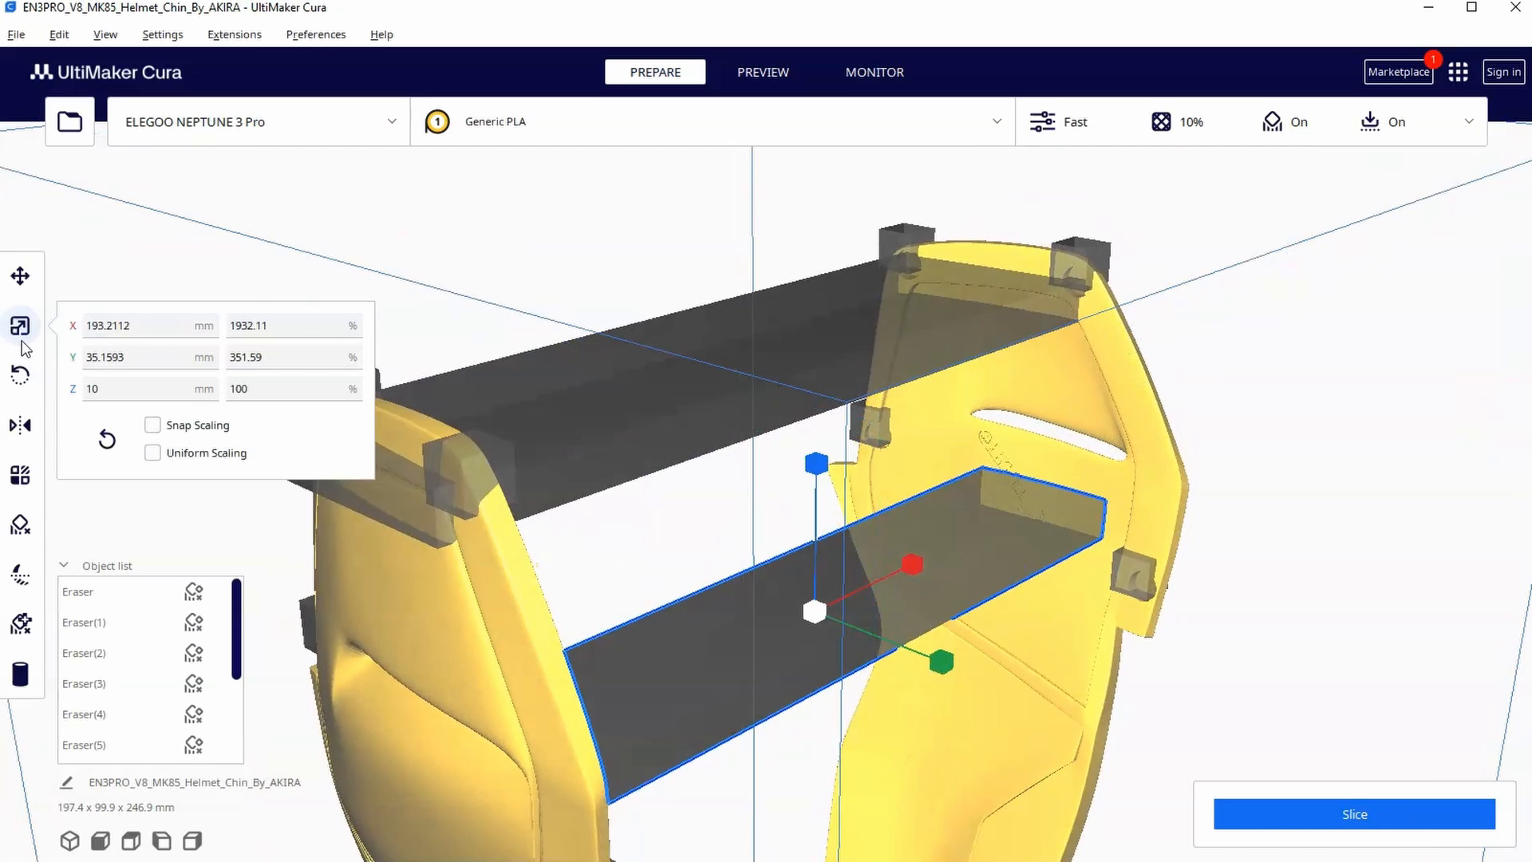
# Step: Re-tilt the narrowed plate by about 30 degrees between the chin sides
pyautogui.click(20, 374)
pyautogui.moveTo(825, 515); pyautogui.dragTo(854, 485, button='right')
pyautogui.moveTo(790, 517); pyautogui.dragTo(880, 527)
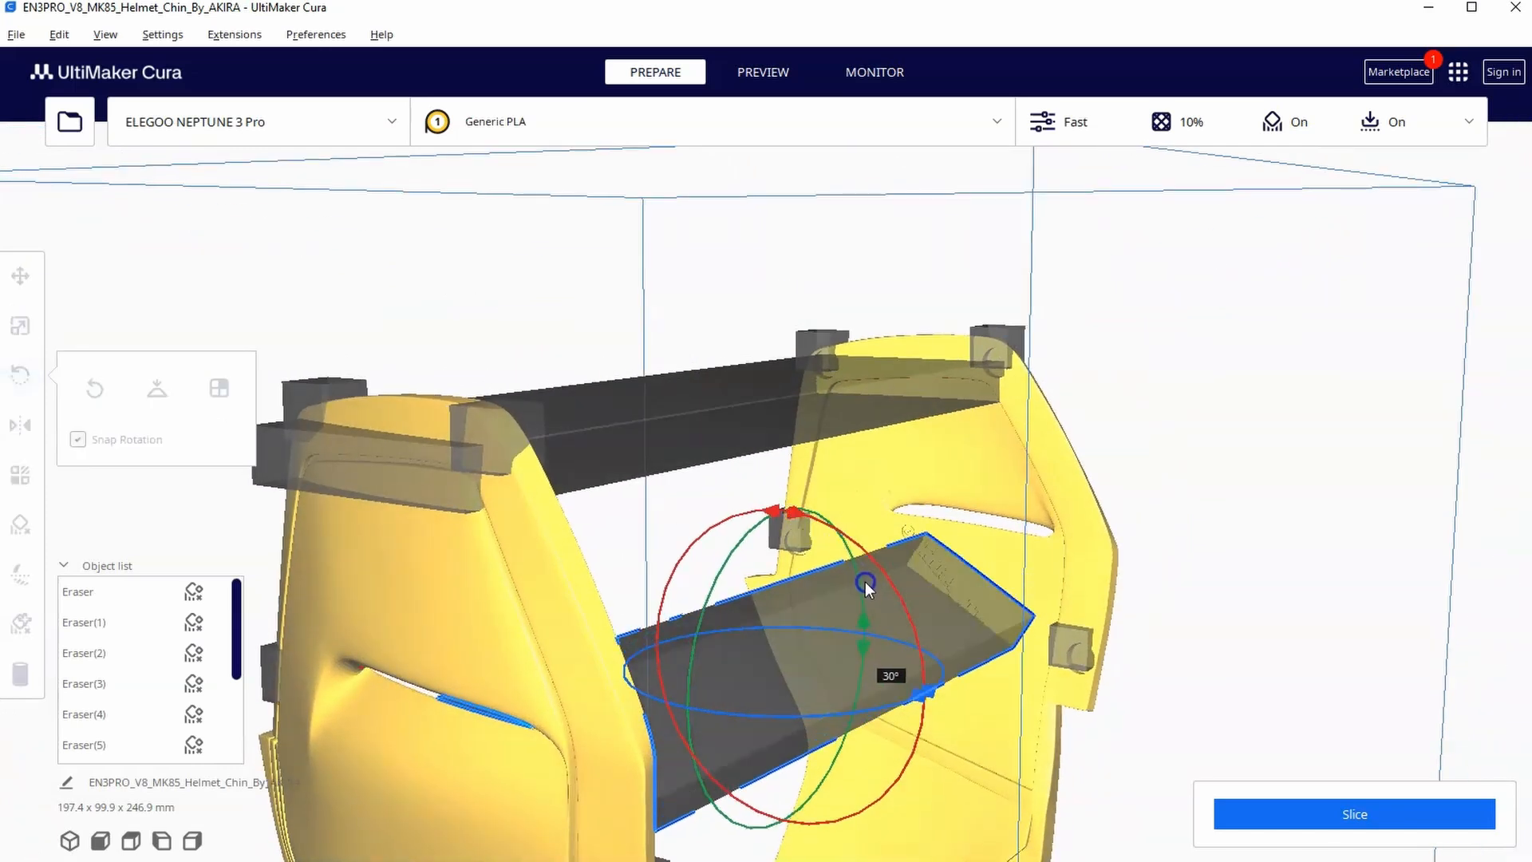
pyautogui.moveTo(887, 718); pyautogui.dragTo(1056, 691, button='right')
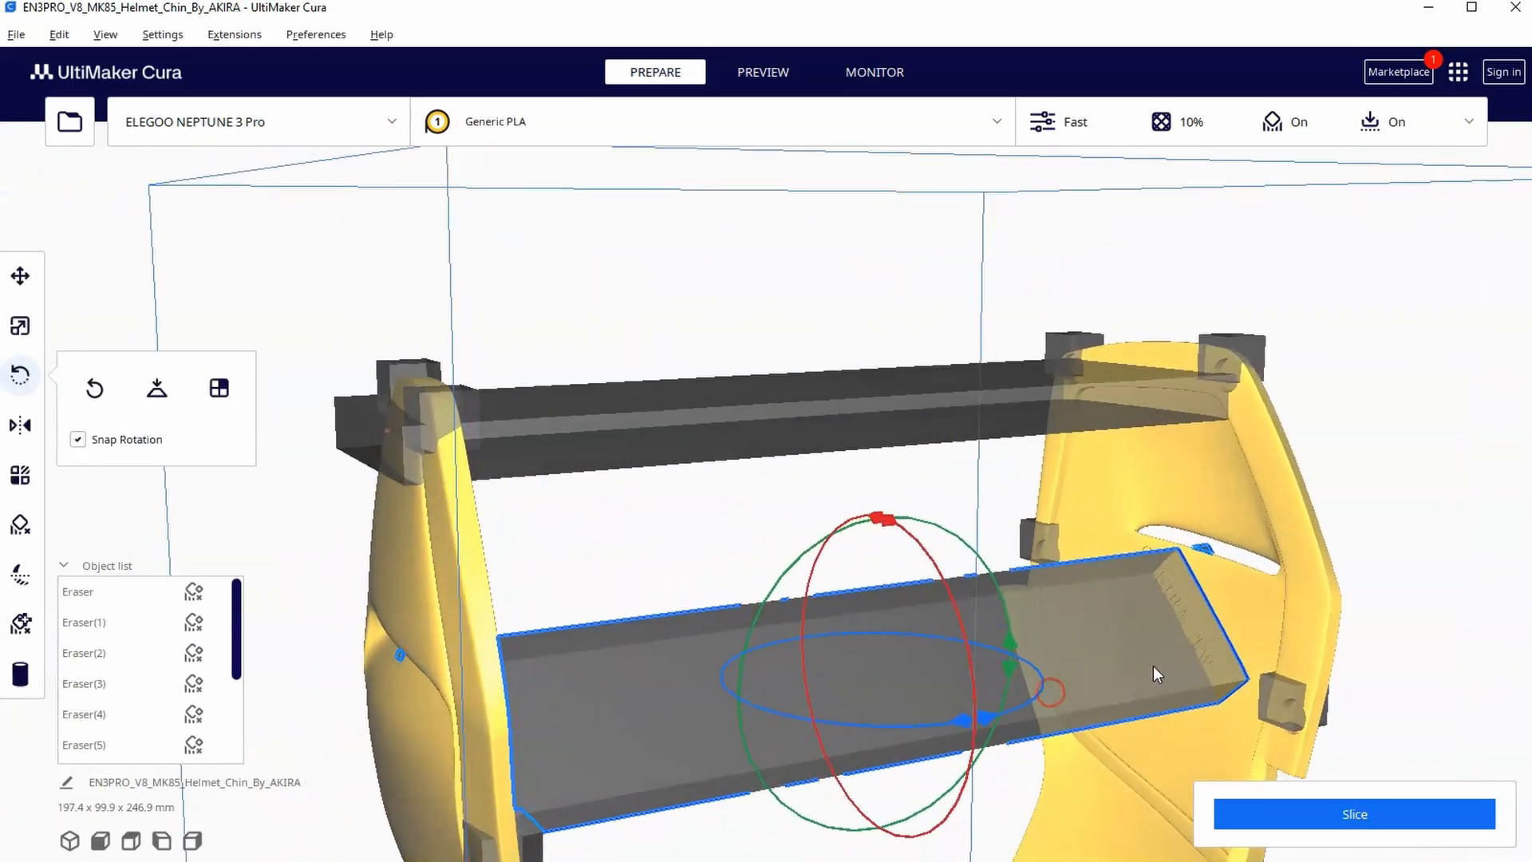
pyautogui.moveTo(1191, 701); pyautogui.dragTo(1061, 656, button='right')
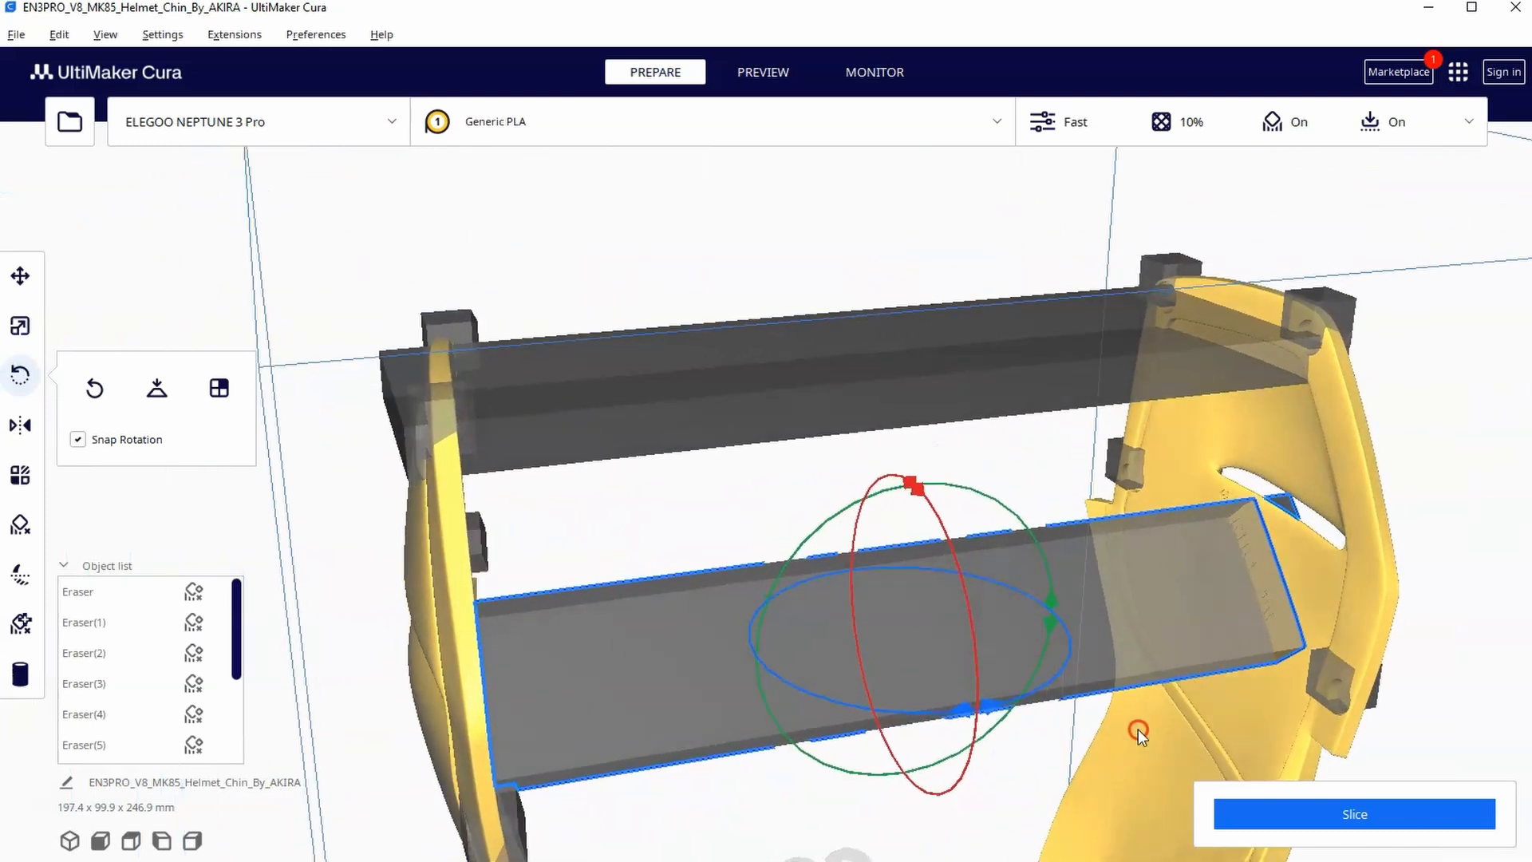
# Step: Nudge the lower plate along Y and raise it slightly into its final spot at Z 165 mm
pyautogui.click(20, 281)
pyautogui.moveTo(693, 616); pyautogui.dragTo(866, 695, button='right')
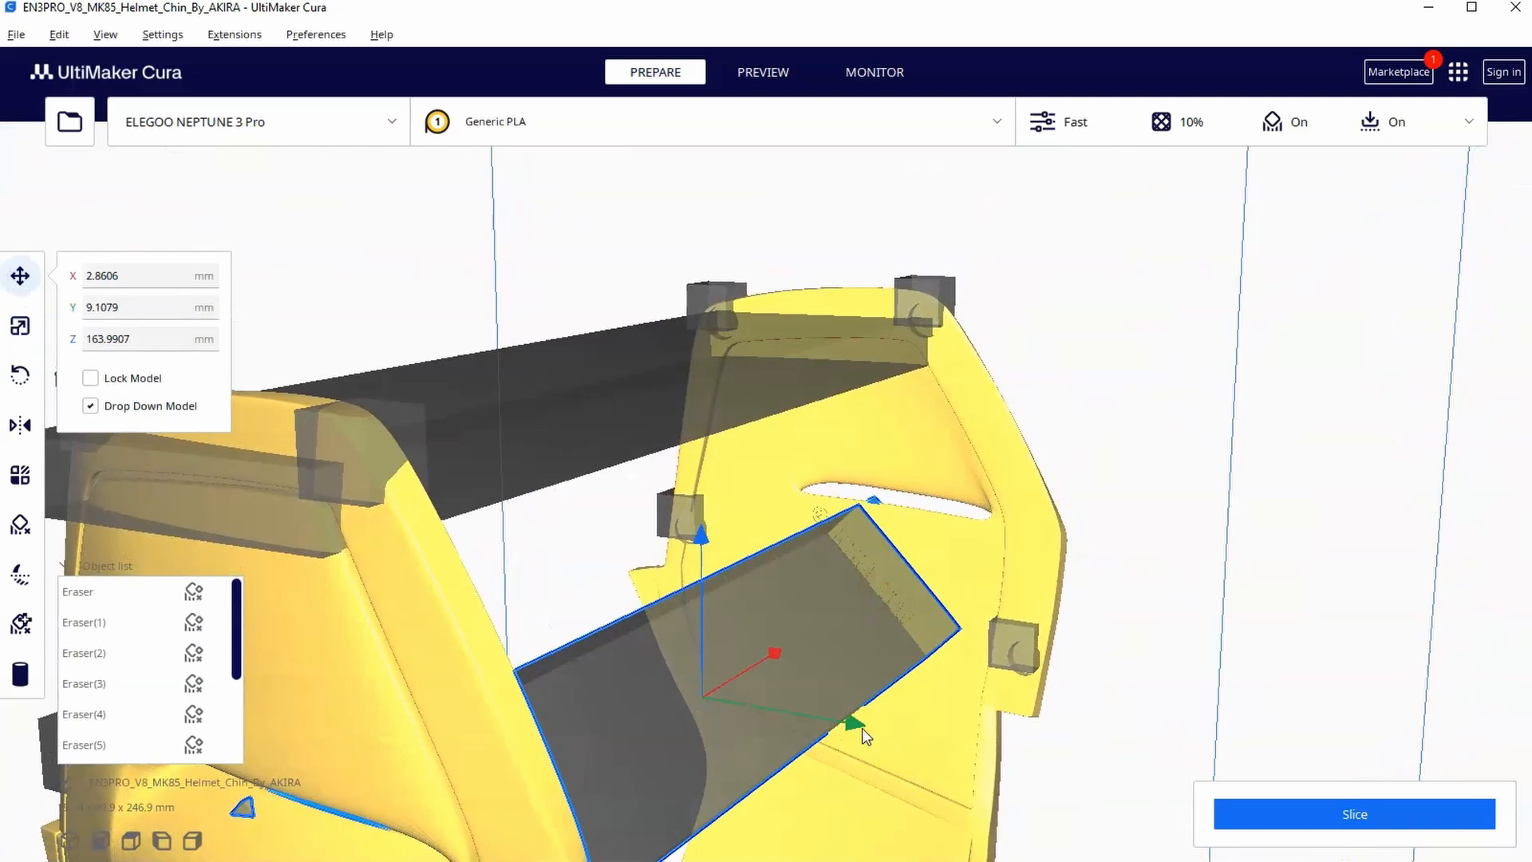
pyautogui.moveTo(854, 724); pyautogui.dragTo(827, 717)
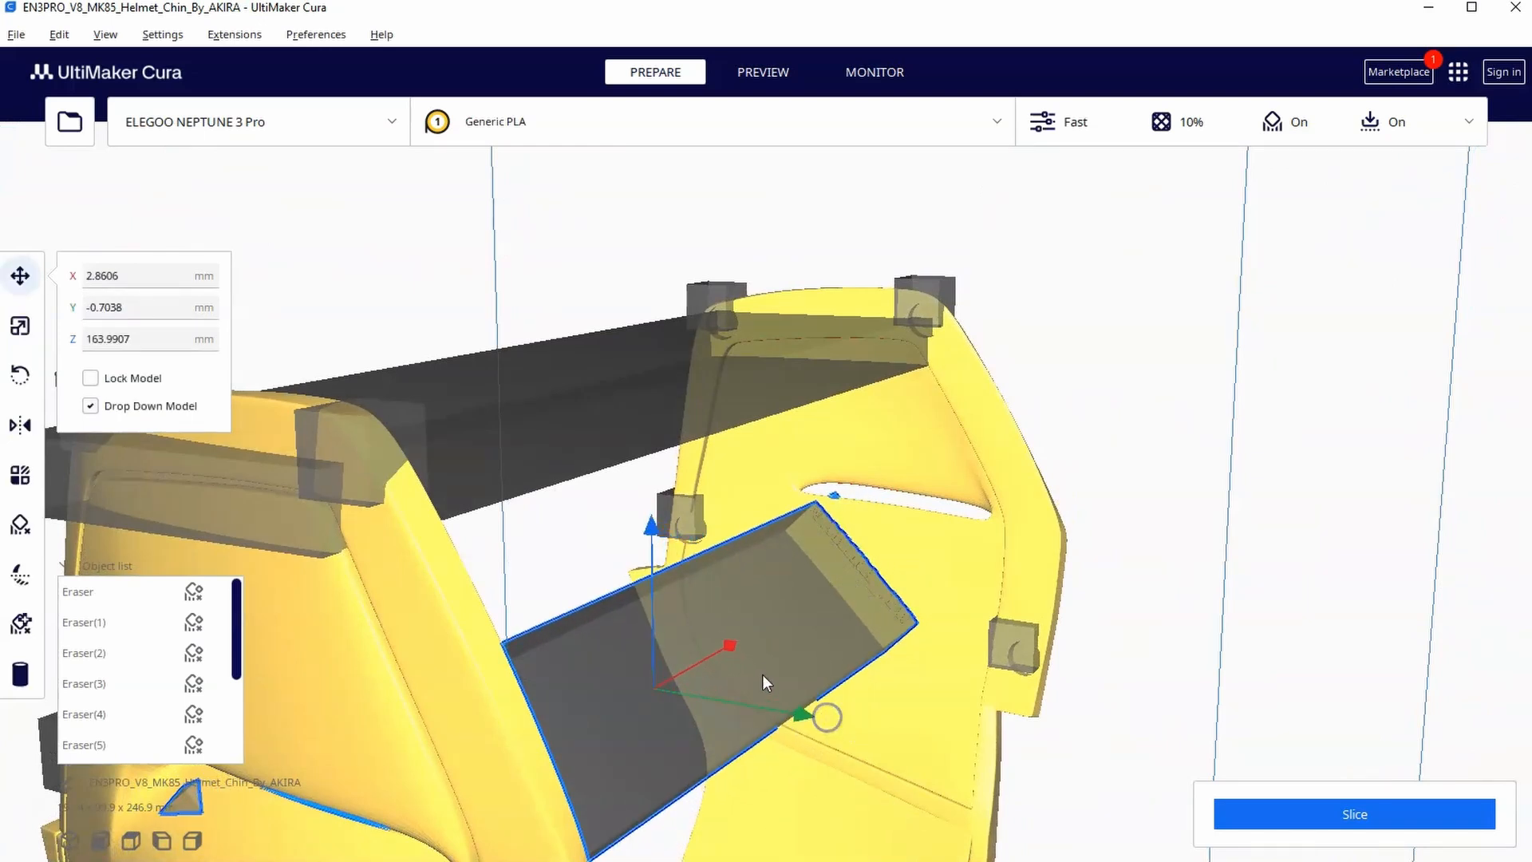
pyautogui.moveTo(647, 527); pyautogui.dragTo(656, 538)
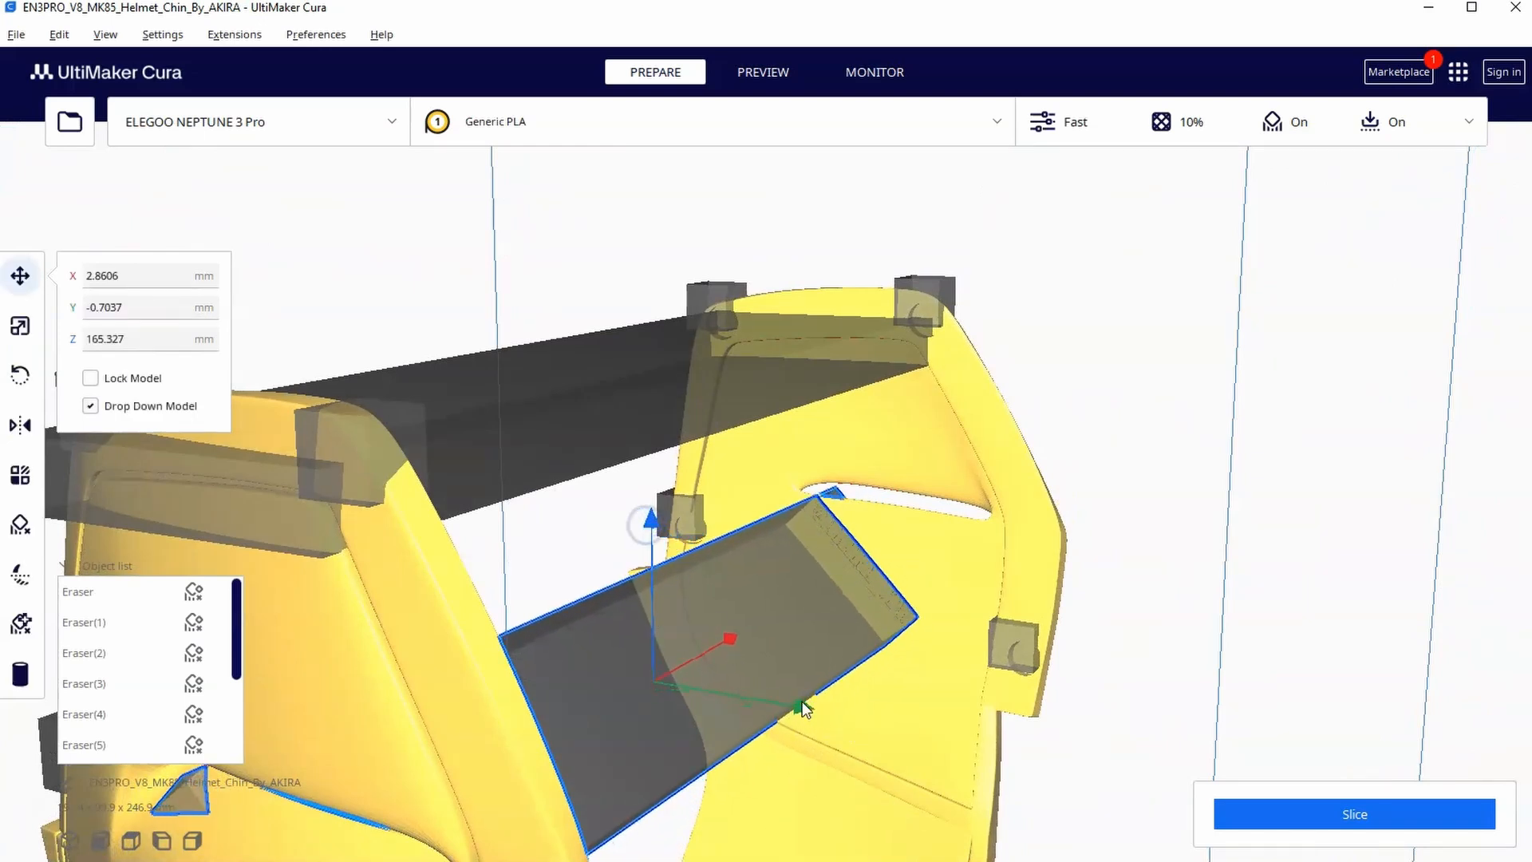
pyautogui.moveTo(803, 707); pyautogui.dragTo(814, 699)
pyautogui.scroll(5, 860, 647)
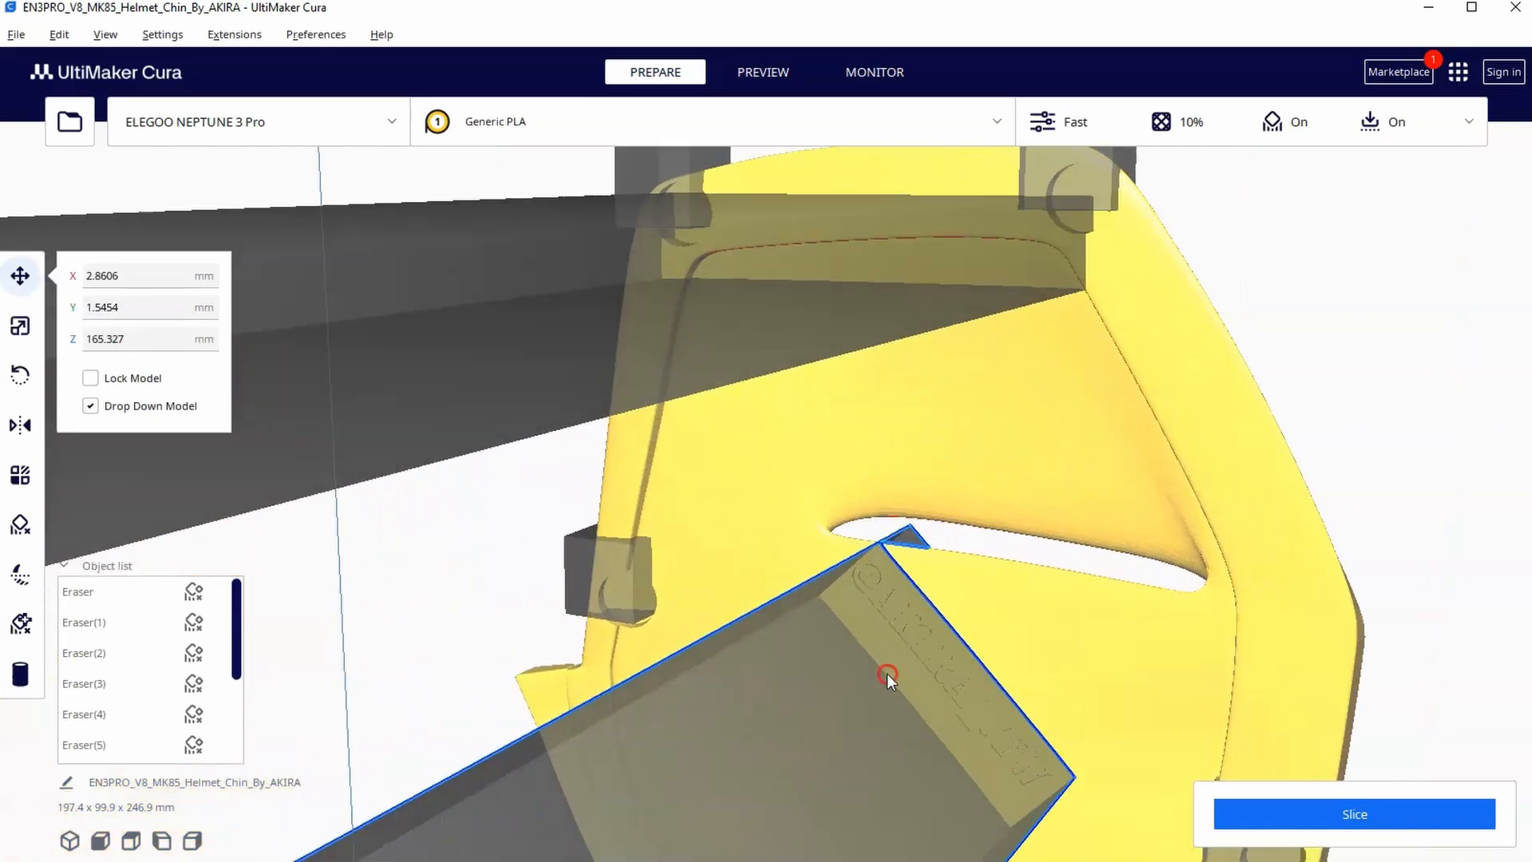
# Step: Inspect the plate's edge up close, then pull back to check its fit across the whole helmet
pyautogui.moveTo(887, 674)
pyautogui.mouseDown(button='right')
pyautogui.moveTo(767, 593)
pyautogui.moveTo(765, 651)
pyautogui.moveTo(1122, 510)
pyautogui.moveTo(688, 478)
pyautogui.mouseUp(button='right')
pyautogui.scroll(3, 767, 594)
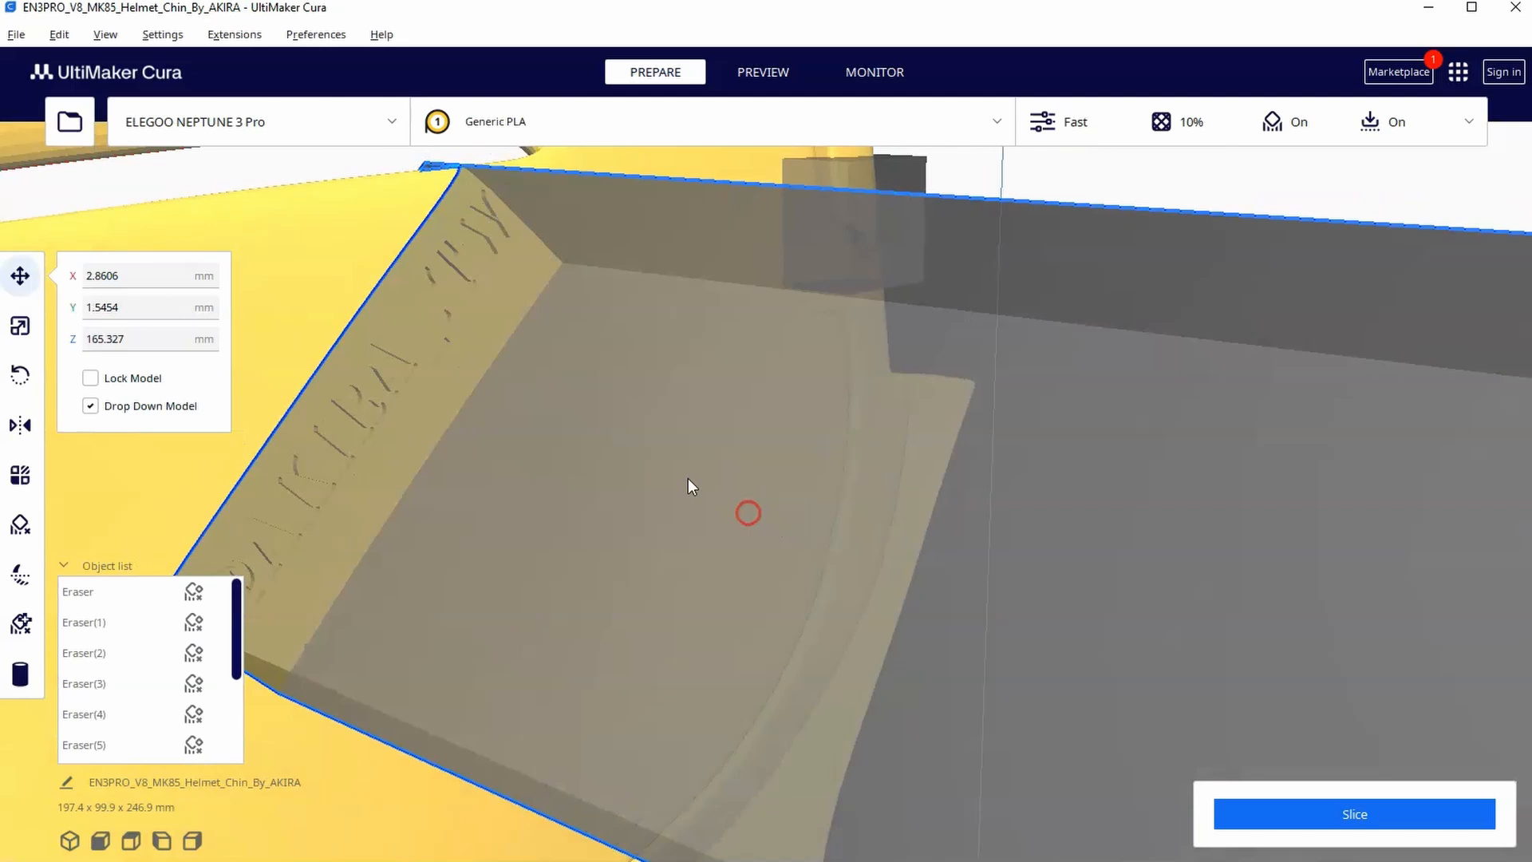
pyautogui.moveTo(493, 375); pyautogui.dragTo(616, 368, button='right')
pyautogui.moveTo(511, 530)
pyautogui.mouseDown(button='right')
pyautogui.moveTo(567, 512)
pyautogui.moveTo(612, 535)
pyautogui.moveTo(502, 544)
pyautogui.moveTo(849, 540)
pyautogui.moveTo(999, 506)
pyautogui.moveTo(957, 398)
pyautogui.moveTo(1226, 454)
pyautogui.moveTo(1049, 473)
pyautogui.moveTo(833, 462)
pyautogui.mouseUp(button='right')
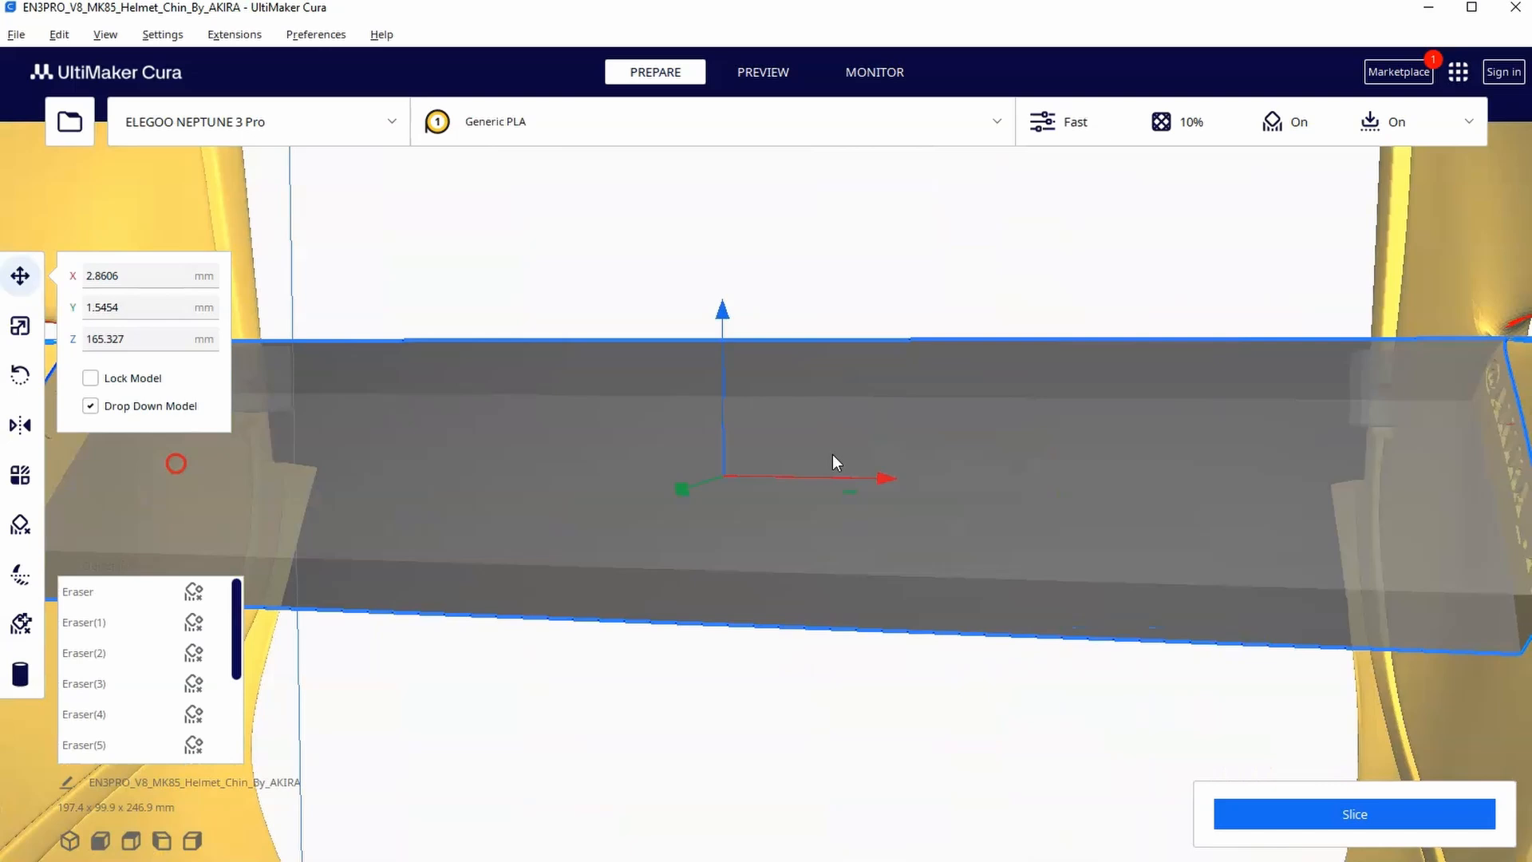
pyautogui.scroll(-5, 833, 462)
pyautogui.moveTo(456, 455)
pyautogui.mouseDown(button='right')
pyautogui.moveTo(915, 424)
pyautogui.moveTo(919, 516)
pyautogui.moveTo(1050, 685)
pyautogui.mouseUp(button='right')
pyautogui.moveTo(664, 666)
pyautogui.mouseDown(button='right')
pyautogui.moveTo(706, 558)
pyautogui.moveTo(778, 547)
pyautogui.moveTo(751, 550)
pyautogui.mouseUp(button='right')
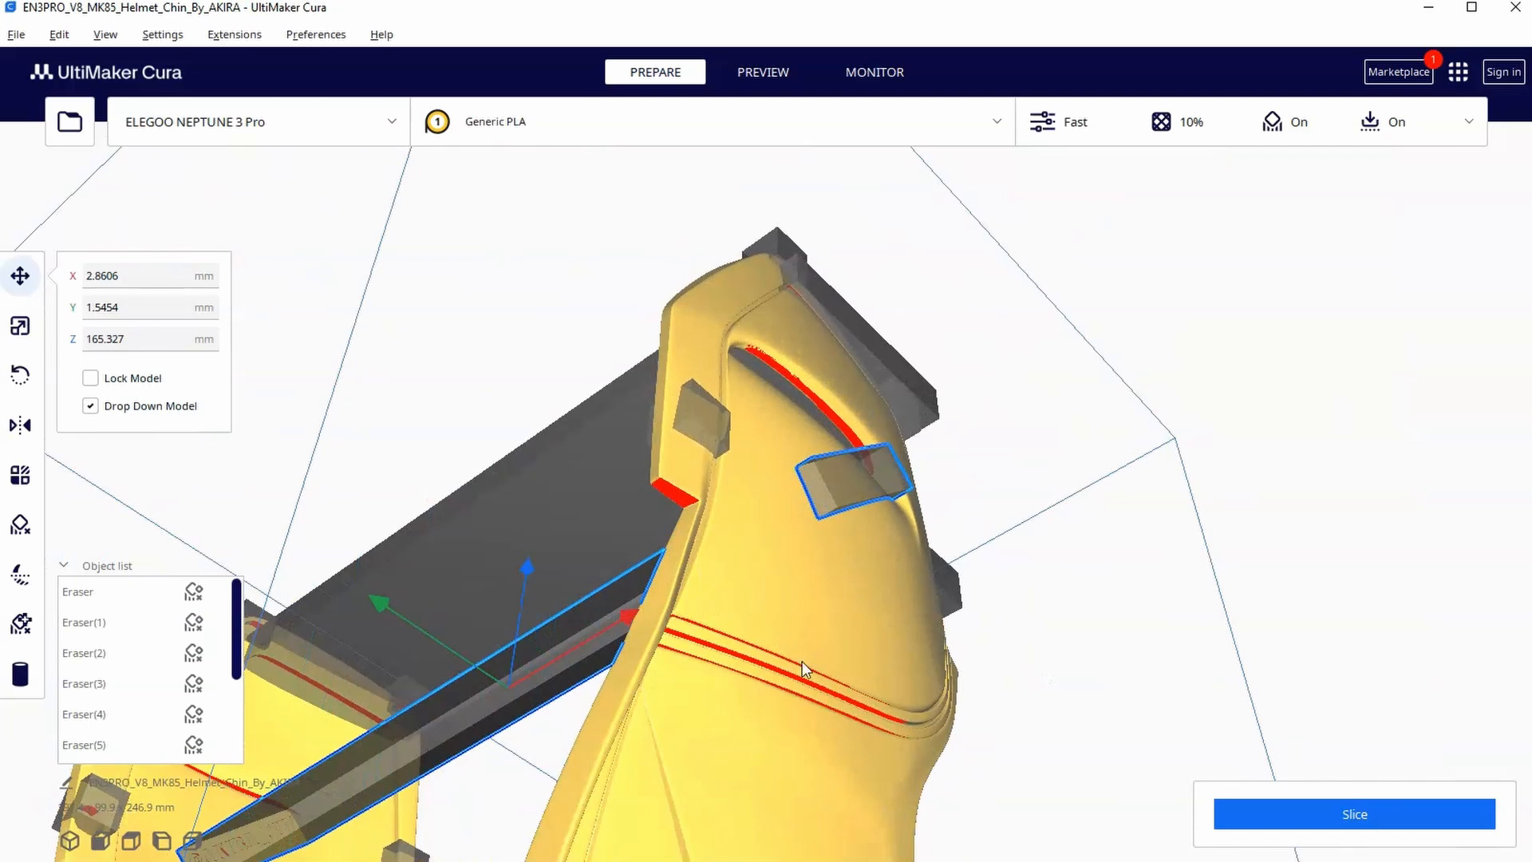
pyautogui.moveTo(802, 661)
pyautogui.mouseDown(button='right')
pyautogui.moveTo(764, 487)
pyautogui.moveTo(718, 527)
pyautogui.moveTo(692, 566)
pyautogui.moveTo(803, 592)
pyautogui.moveTo(813, 625)
pyautogui.moveTo(887, 575)
pyautogui.mouseUp(button='right')
pyautogui.scroll(4, 886, 575)
pyautogui.scroll(-5, 887, 576)
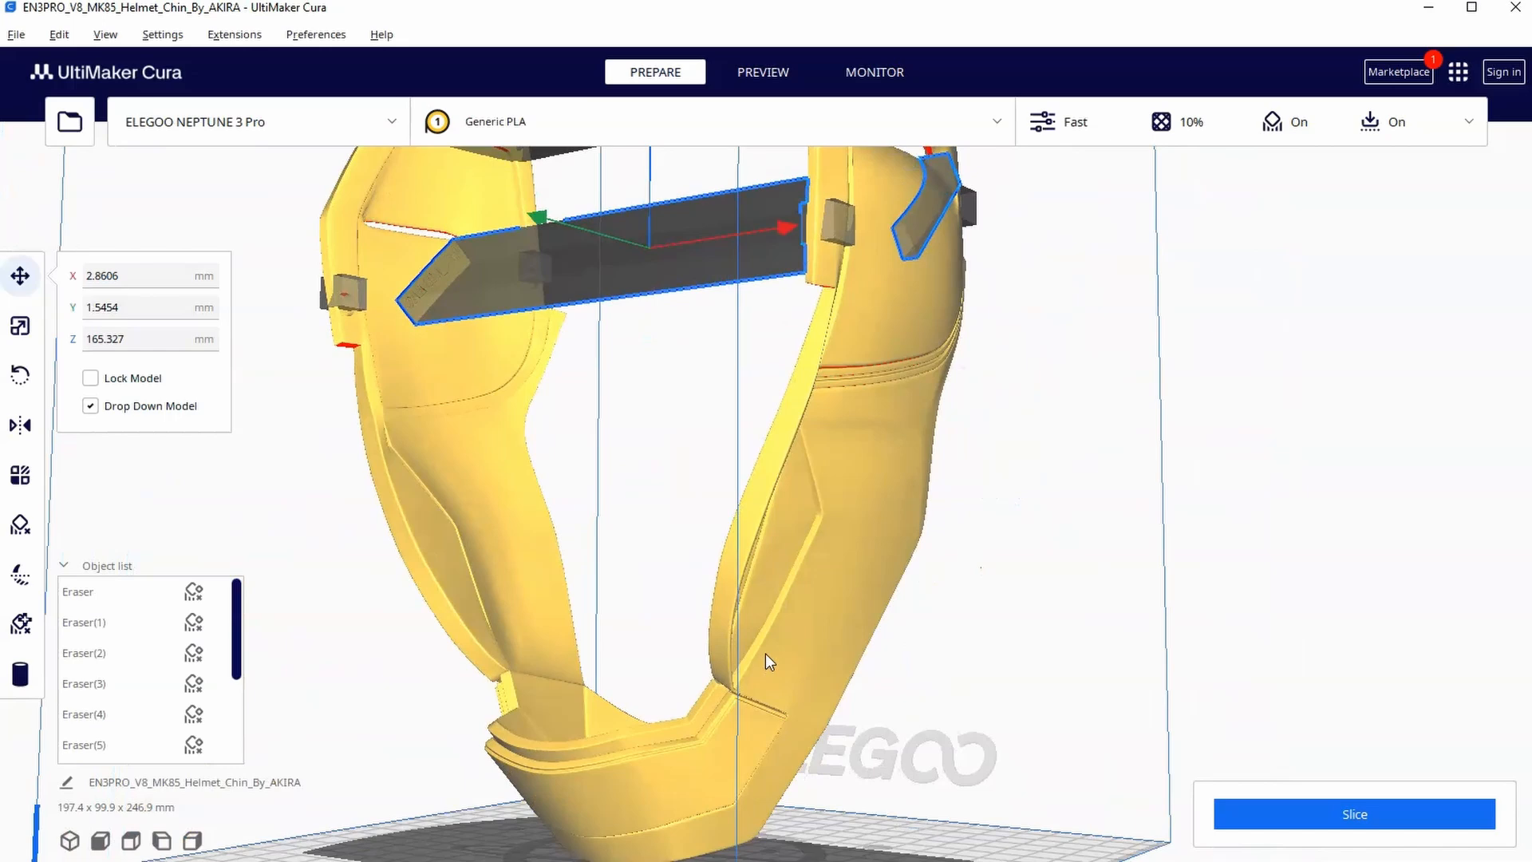
pyautogui.scroll(-3, 838, 575)
# Step: Slice the chin, switch to the layer preview and open the full print settings, checking support overhang angle
pyautogui.click(1401, 819)
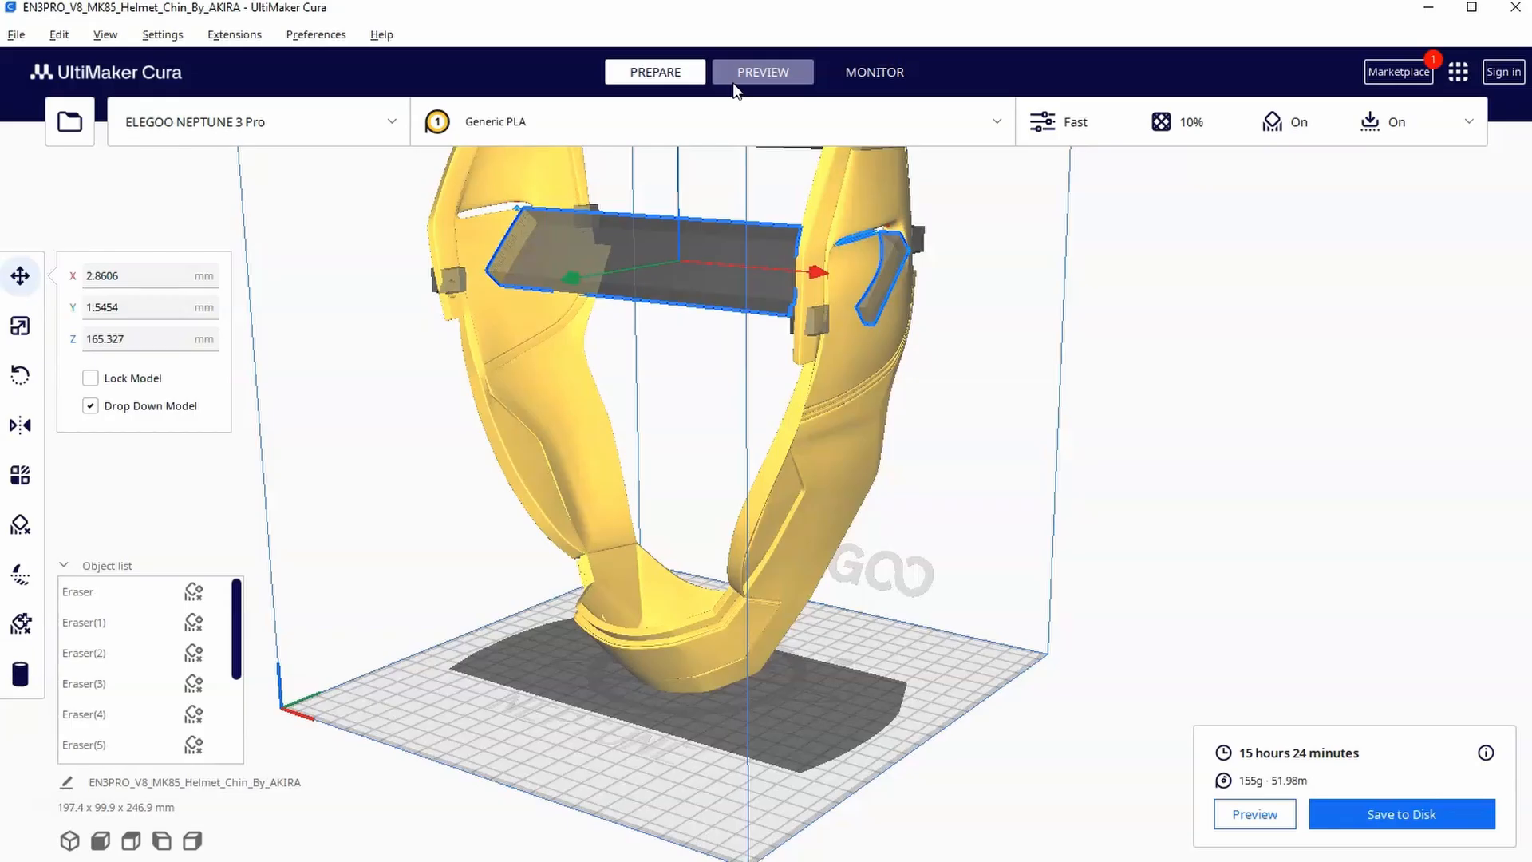
pyautogui.click(750, 74)
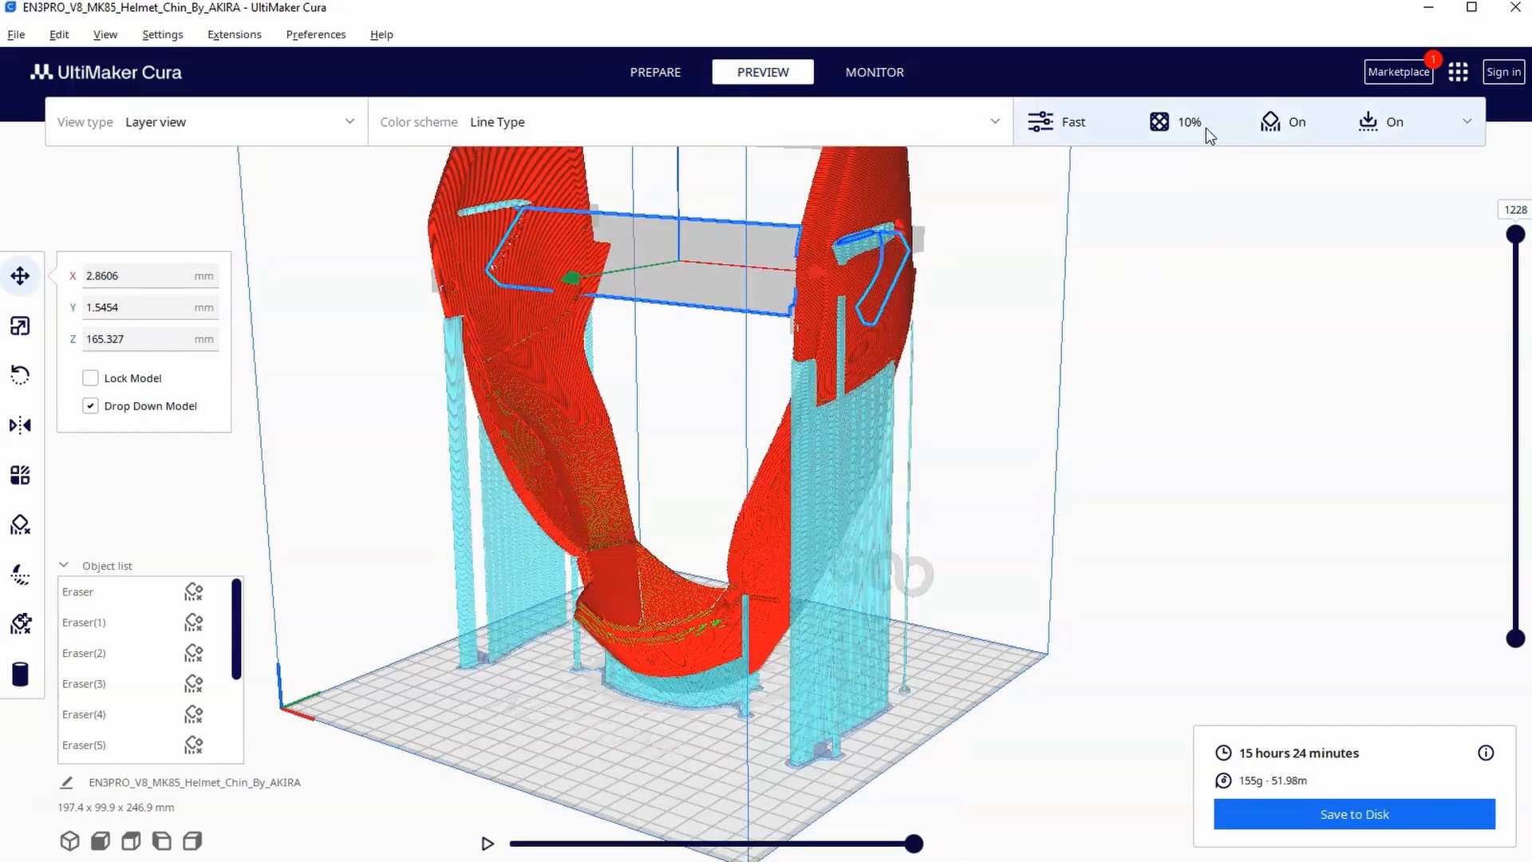
pyautogui.click(1224, 113)
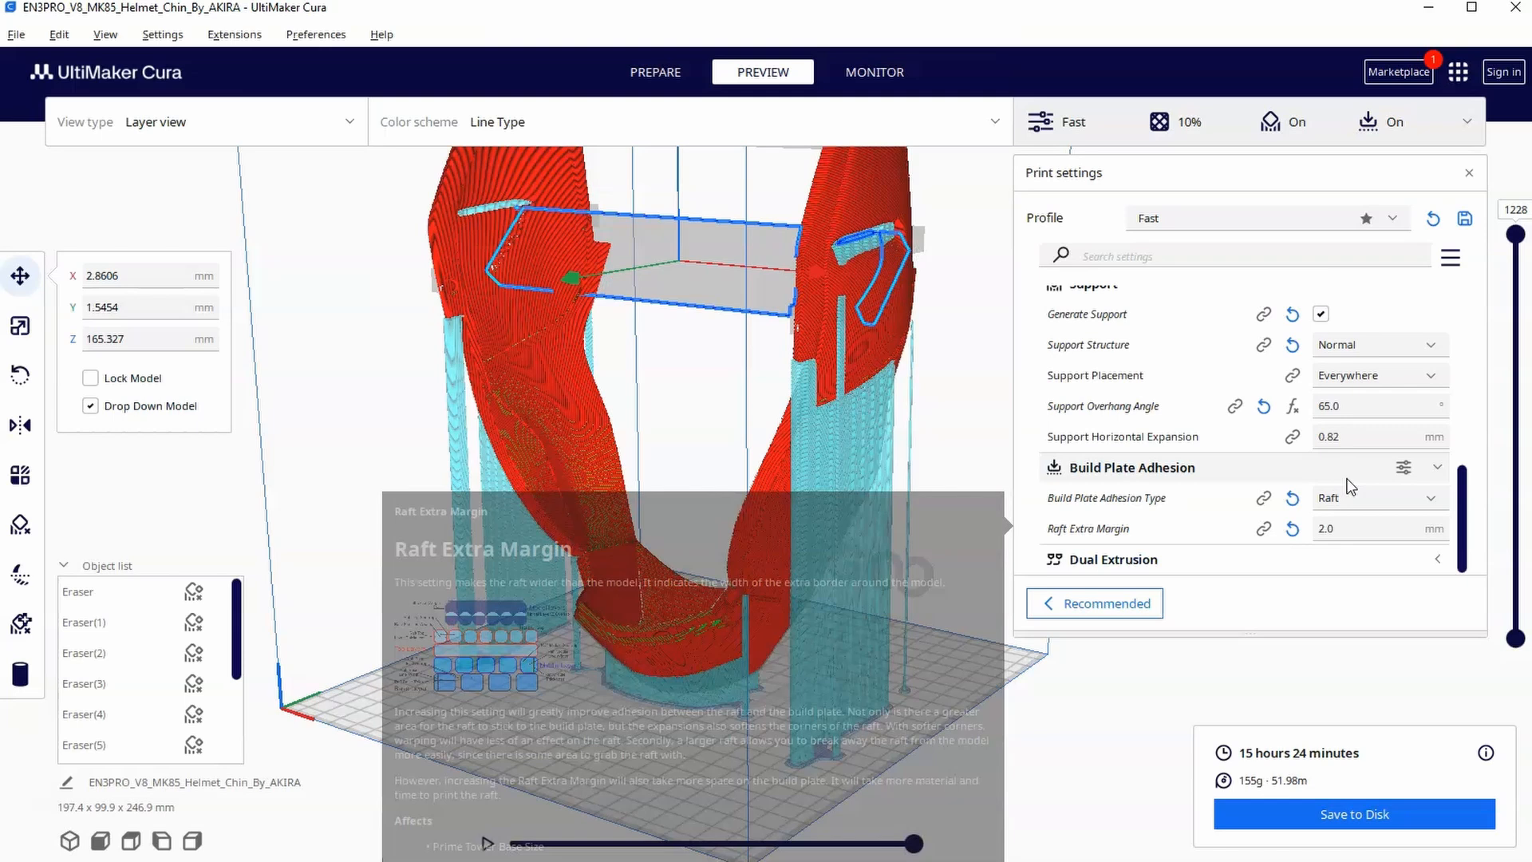
pyautogui.scroll(1, 1352, 479)
pyautogui.scroll(-1, 1350, 476)
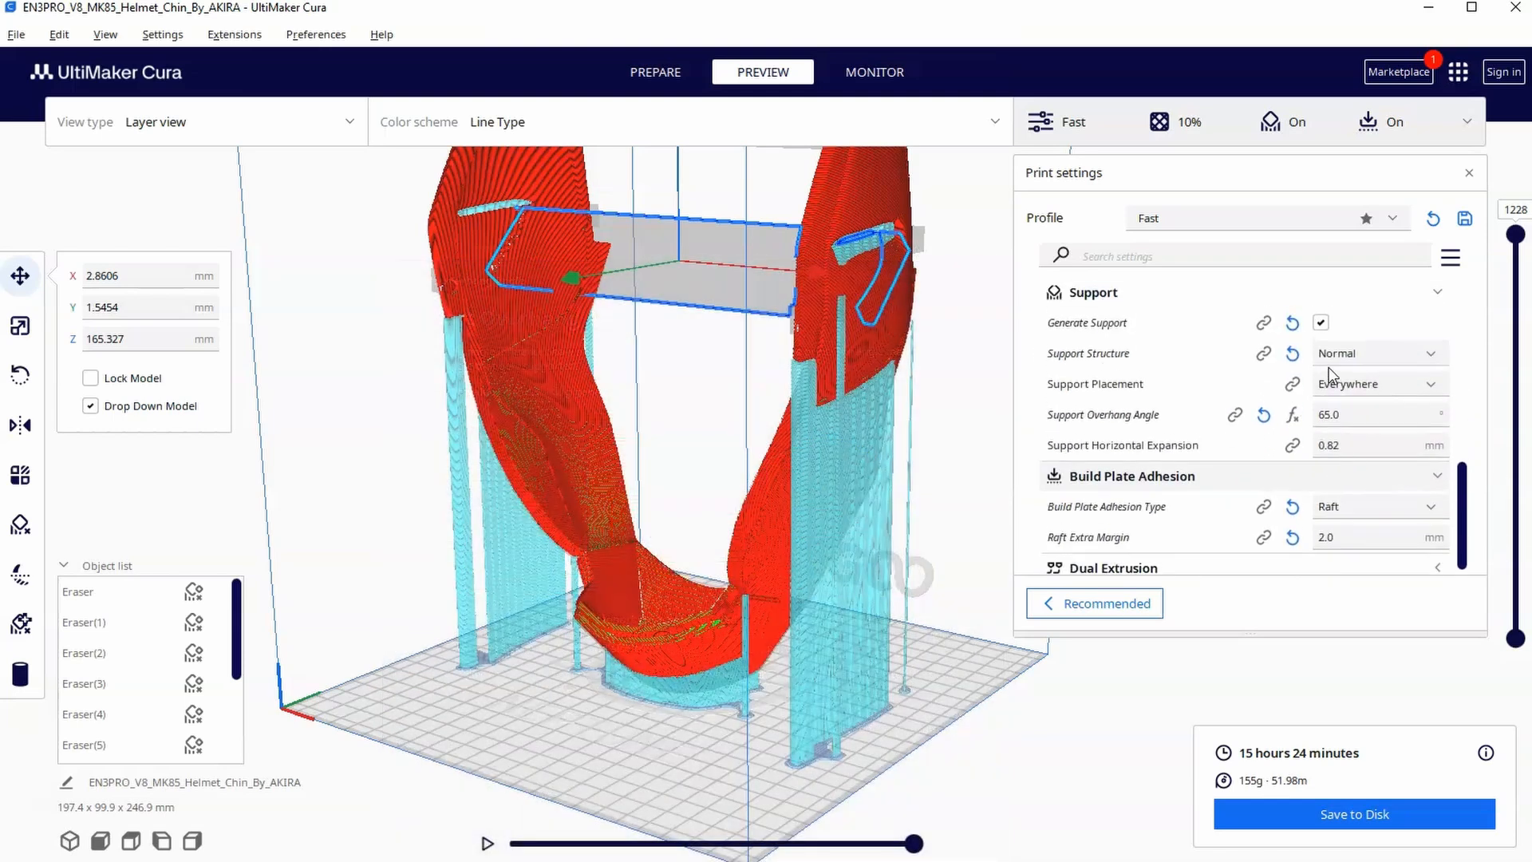
pyautogui.click(1323, 414)
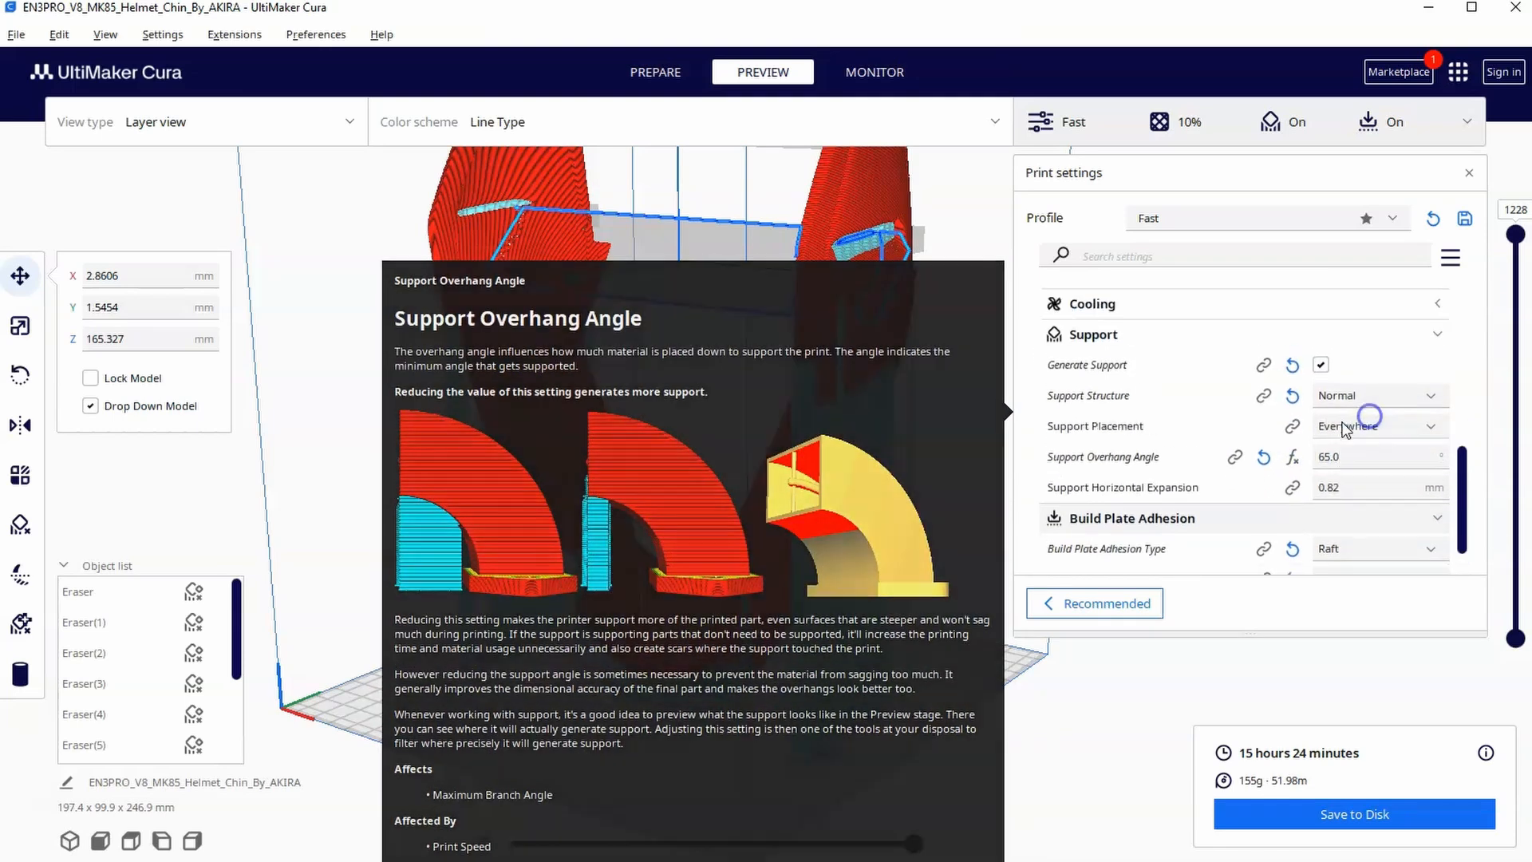
pyautogui.scroll(3, 1365, 455)
pyautogui.scroll(3, 1353, 515)
pyautogui.scroll(2, 1352, 520)
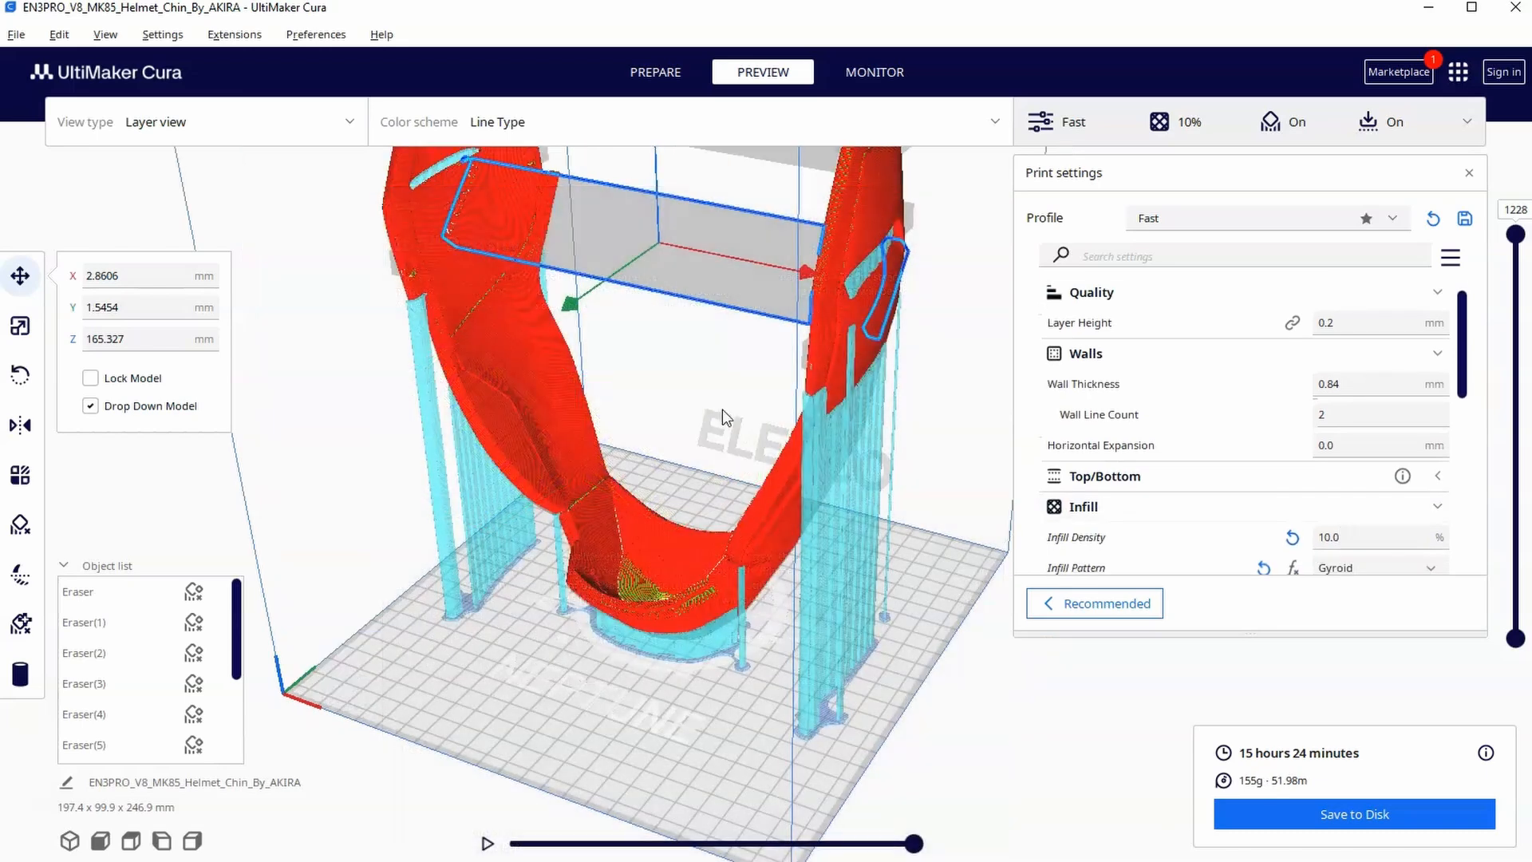
# Step: Orbit around the sliced supports and cut the layer view down to hide the upper half
pyautogui.moveTo(917, 441)
pyautogui.mouseDown(button='right')
pyautogui.moveTo(852, 526)
pyautogui.moveTo(814, 400)
pyautogui.moveTo(921, 442)
pyautogui.moveTo(875, 499)
pyautogui.moveTo(907, 500)
pyautogui.mouseUp(button='right')
pyautogui.scroll(3, 853, 527)
pyautogui.scroll(-3, 852, 527)
pyautogui.scroll(3, 907, 499)
pyautogui.scroll(3, 903, 597)
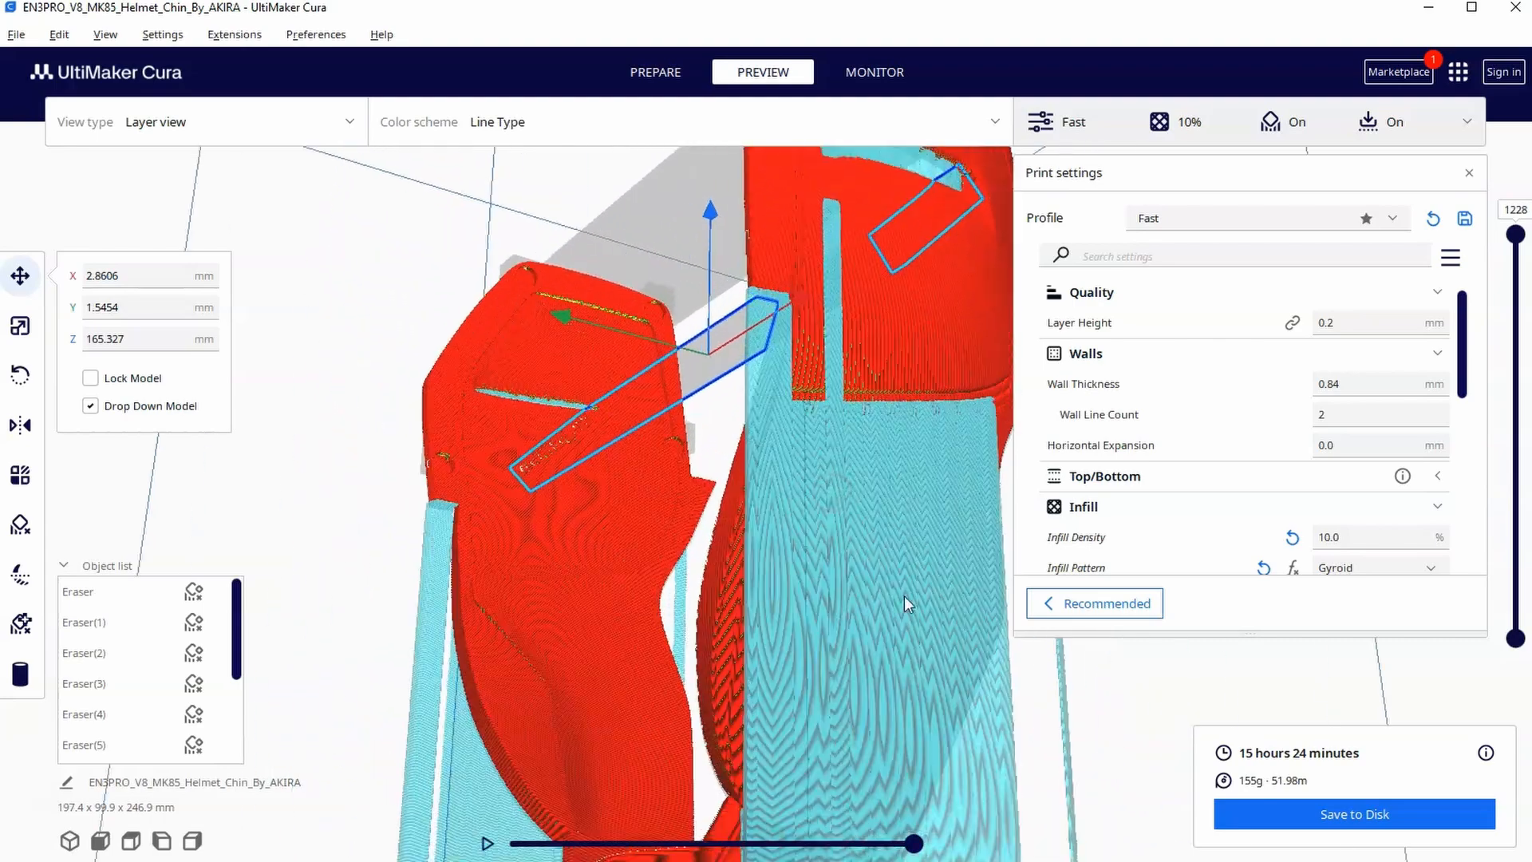
pyautogui.scroll(3, 667, 573)
pyautogui.moveTo(667, 568)
pyautogui.mouseDown(button='right')
pyautogui.moveTo(491, 538)
pyautogui.moveTo(455, 553)
pyautogui.moveTo(445, 583)
pyautogui.moveTo(687, 402)
pyautogui.moveTo(634, 346)
pyautogui.mouseUp(button='right')
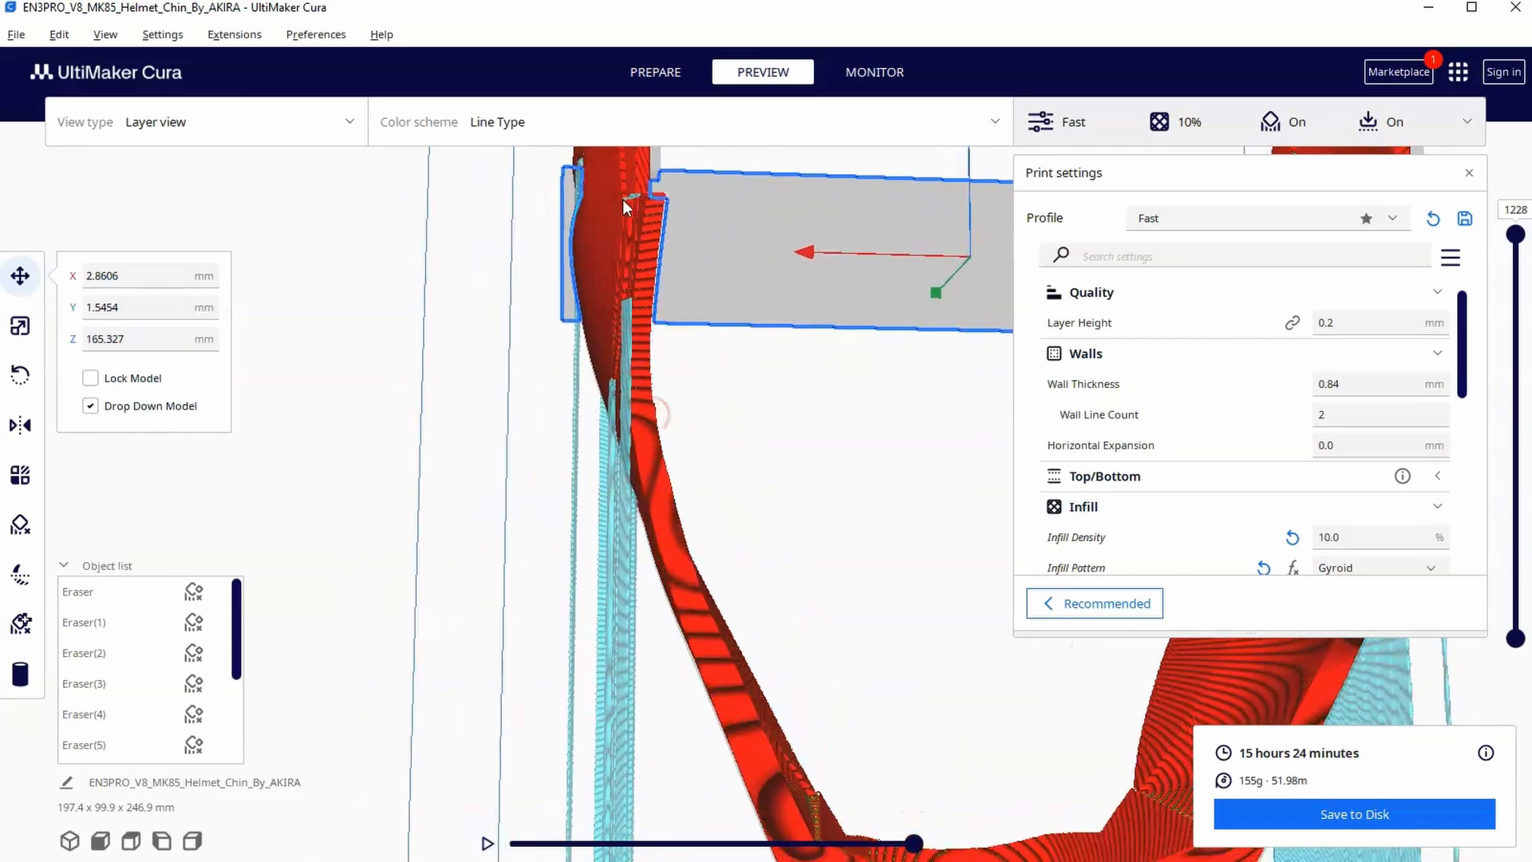
pyautogui.moveTo(622, 200)
pyautogui.mouseDown(button='right')
pyautogui.moveTo(727, 312)
pyautogui.moveTo(735, 462)
pyautogui.moveTo(700, 407)
pyautogui.moveTo(777, 384)
pyautogui.mouseUp(button='right')
pyautogui.moveTo(1515, 233); pyautogui.dragTo(1506, 436)
pyautogui.moveTo(787, 605); pyautogui.dragTo(916, 631, button='right')
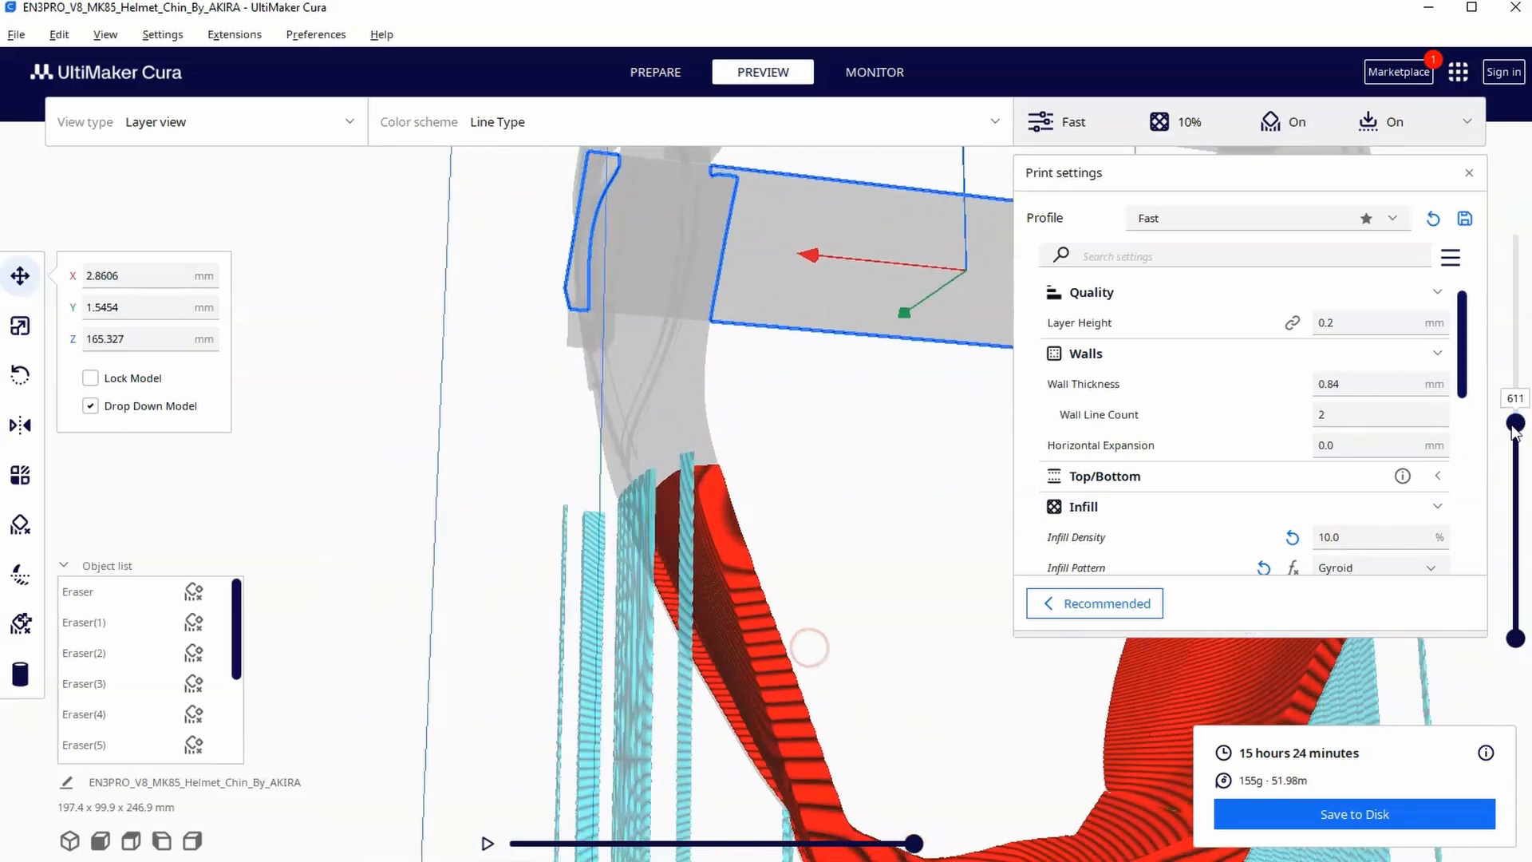
pyautogui.moveTo(1516, 424); pyautogui.dragTo(1515, 371)
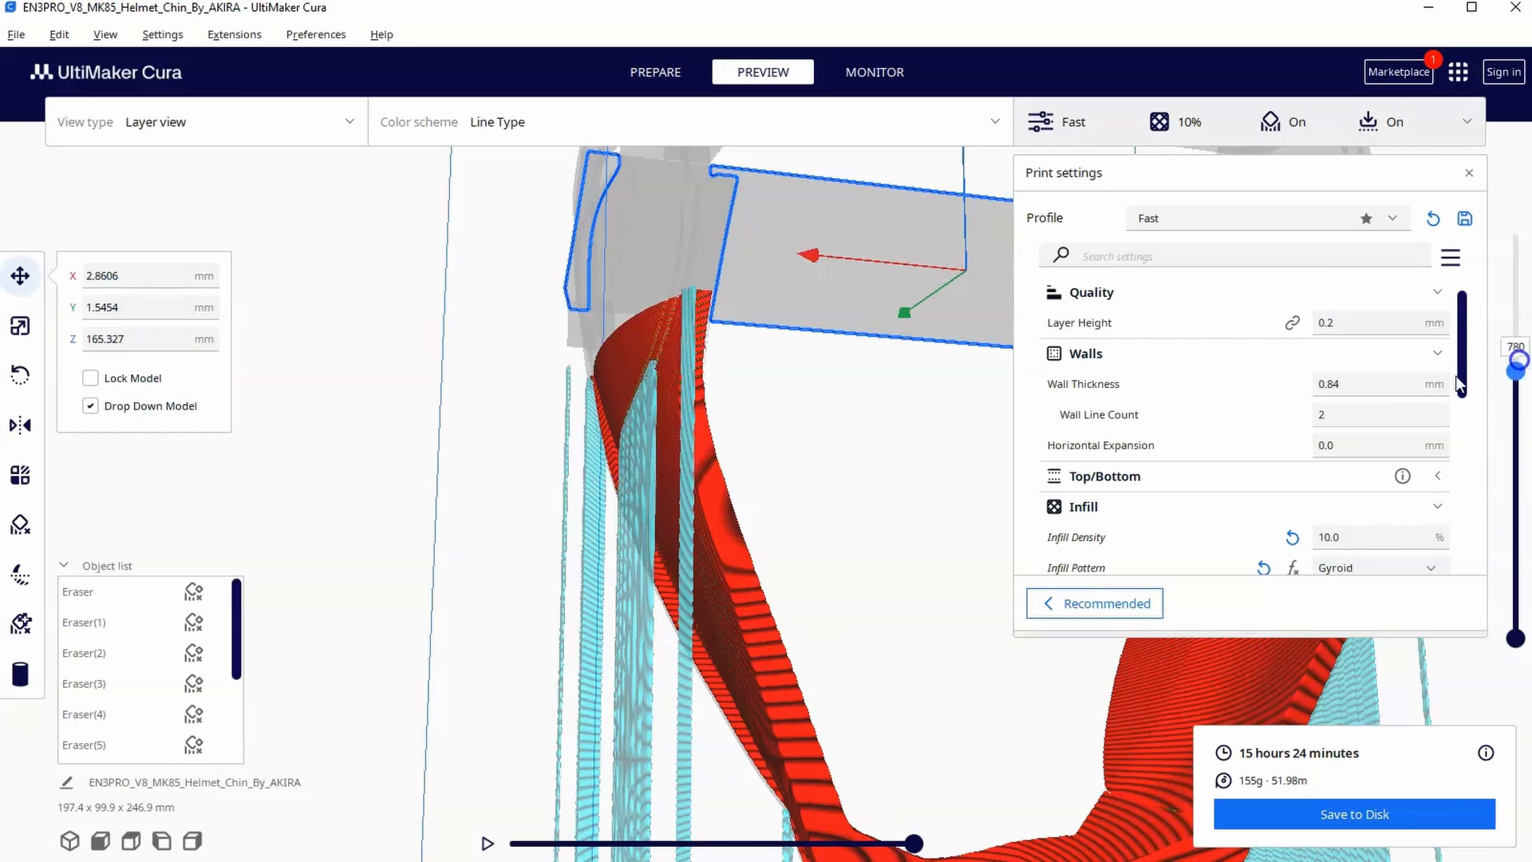
# Step: Step the layer slider up through layers 780 to 827 inspecting where supports meet, then return to Prepare
pyautogui.moveTo(826, 503)
pyautogui.mouseDown(button='right')
pyautogui.moveTo(838, 527)
pyautogui.moveTo(805, 566)
pyautogui.moveTo(916, 647)
pyautogui.moveTo(708, 614)
pyautogui.moveTo(781, 607)
pyautogui.mouseUp(button='right')
pyautogui.scroll(2, 781, 607)
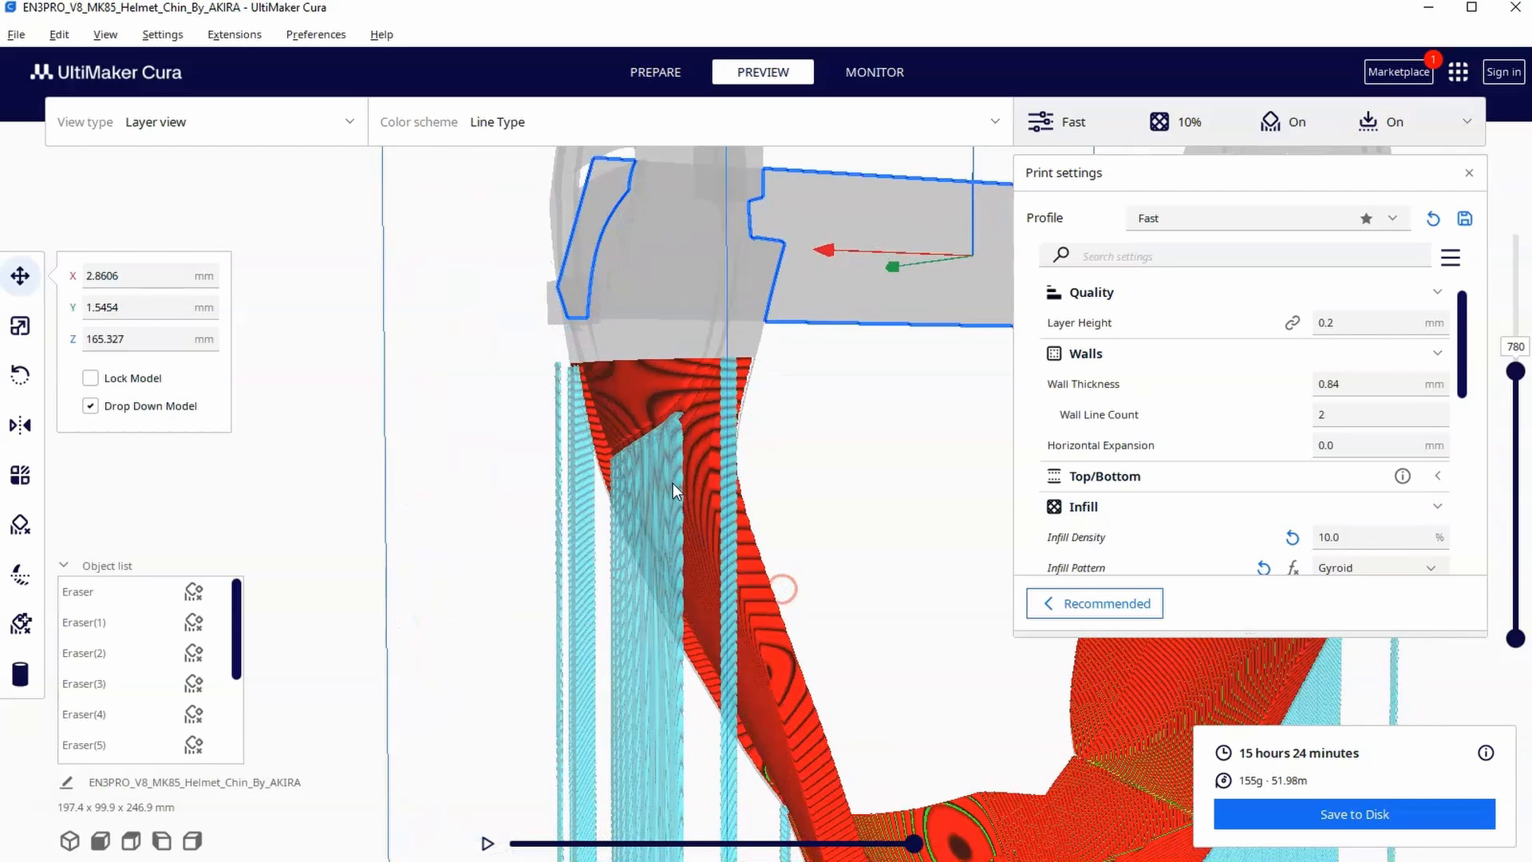
pyautogui.moveTo(675, 452)
pyautogui.mouseDown(button='right')
pyautogui.moveTo(803, 465)
pyautogui.moveTo(814, 360)
pyautogui.moveTo(957, 395)
pyautogui.mouseUp(button='right')
pyautogui.moveTo(838, 359); pyautogui.dragTo(786, 291, button='right')
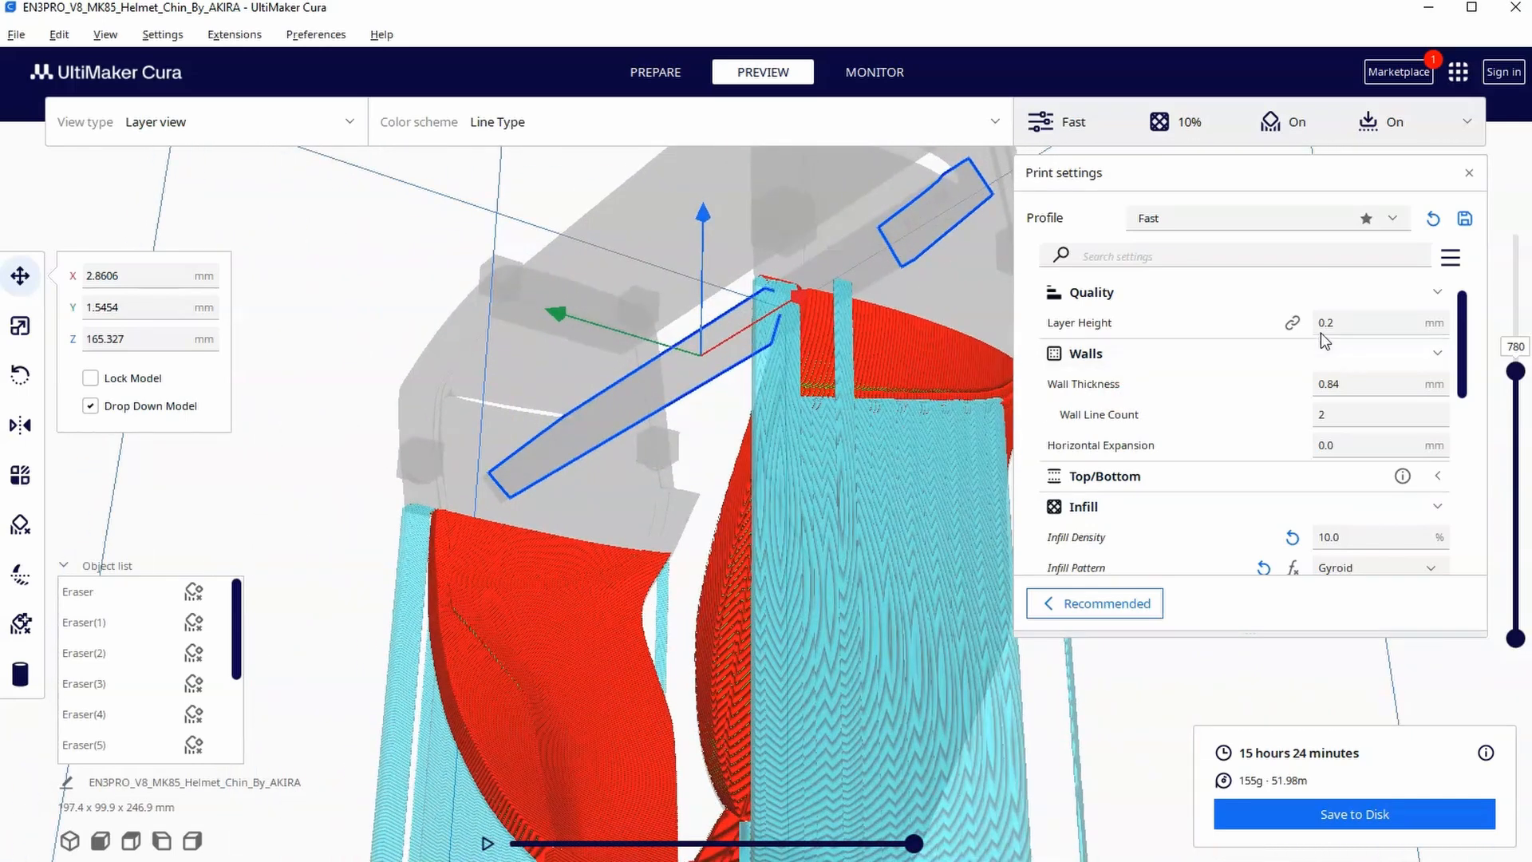
pyautogui.moveTo(1515, 381); pyautogui.dragTo(1515, 356)
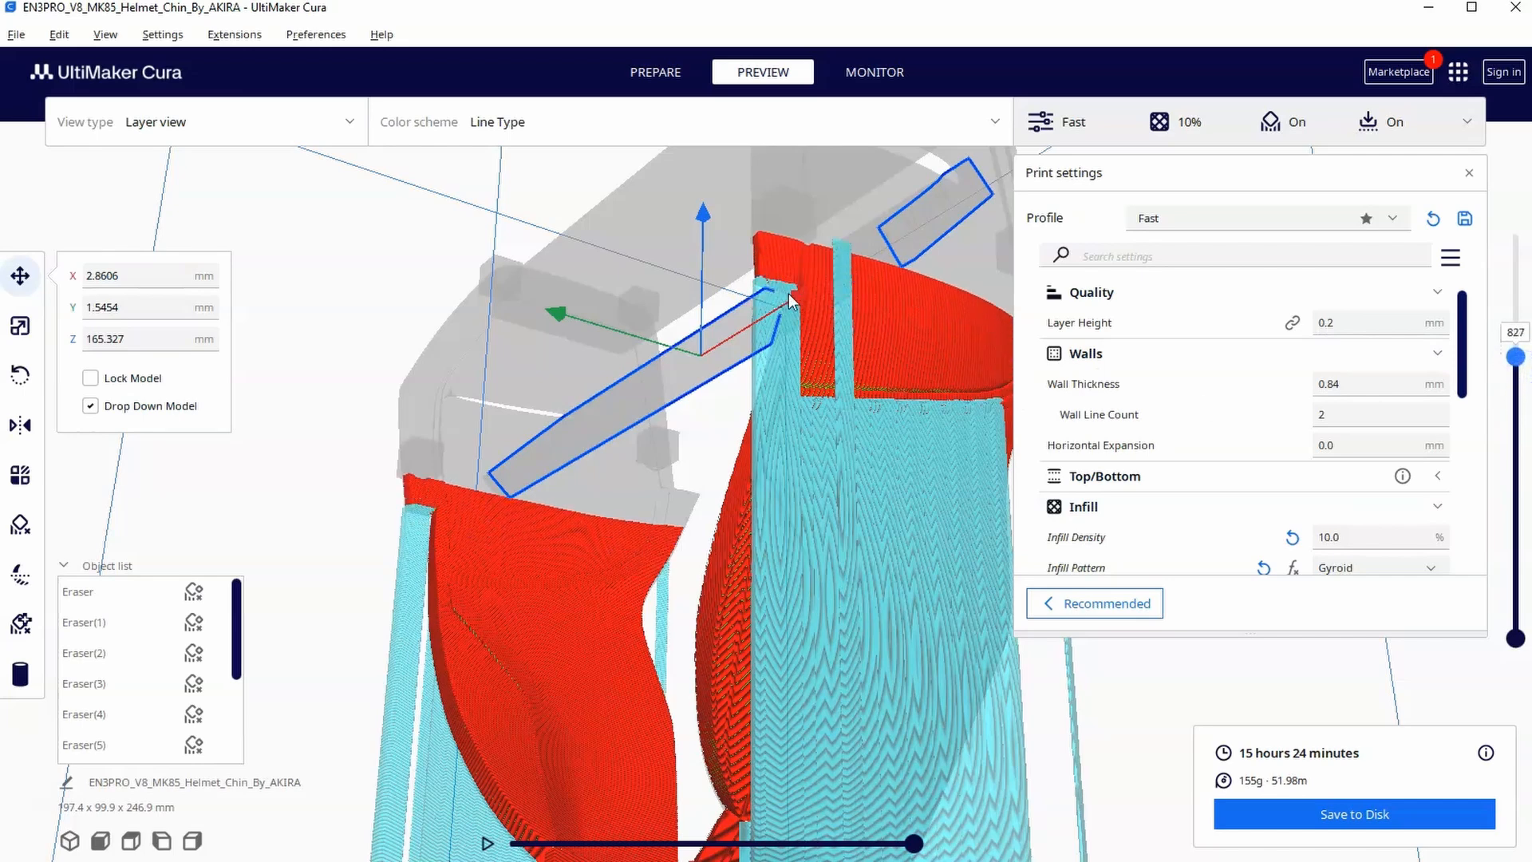
pyautogui.moveTo(790, 296)
pyautogui.mouseDown(button='right')
pyautogui.moveTo(795, 337)
pyautogui.moveTo(712, 334)
pyautogui.moveTo(836, 348)
pyautogui.mouseUp(button='right')
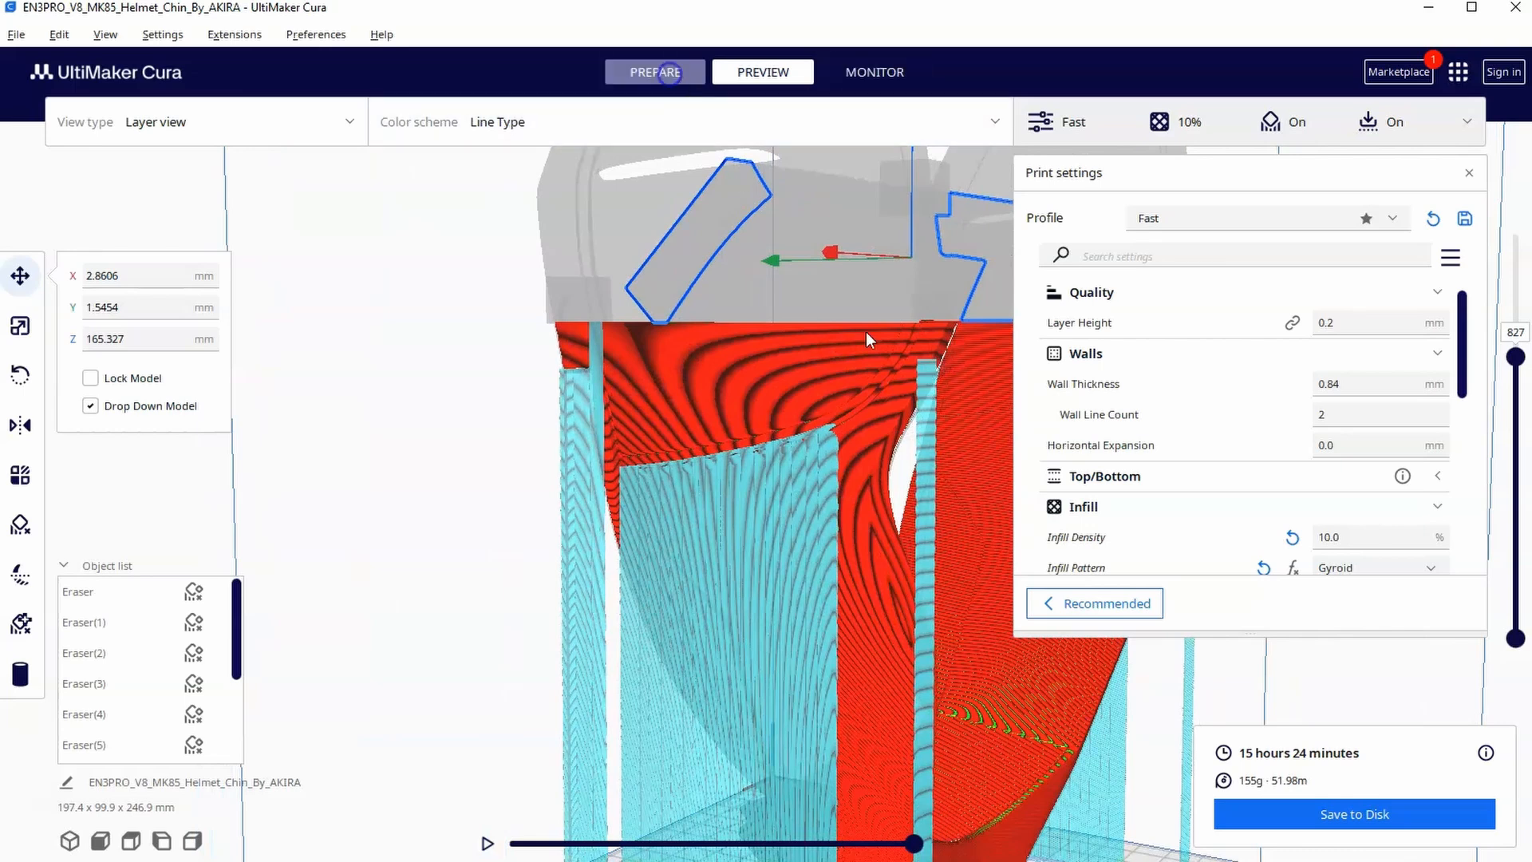
pyautogui.scroll(3, 843, 477)
pyautogui.moveTo(915, 416)
pyautogui.mouseDown(button='right')
pyautogui.moveTo(865, 230)
pyautogui.moveTo(817, 410)
pyautogui.mouseUp(button='right')
pyautogui.scroll(2, 816, 410)
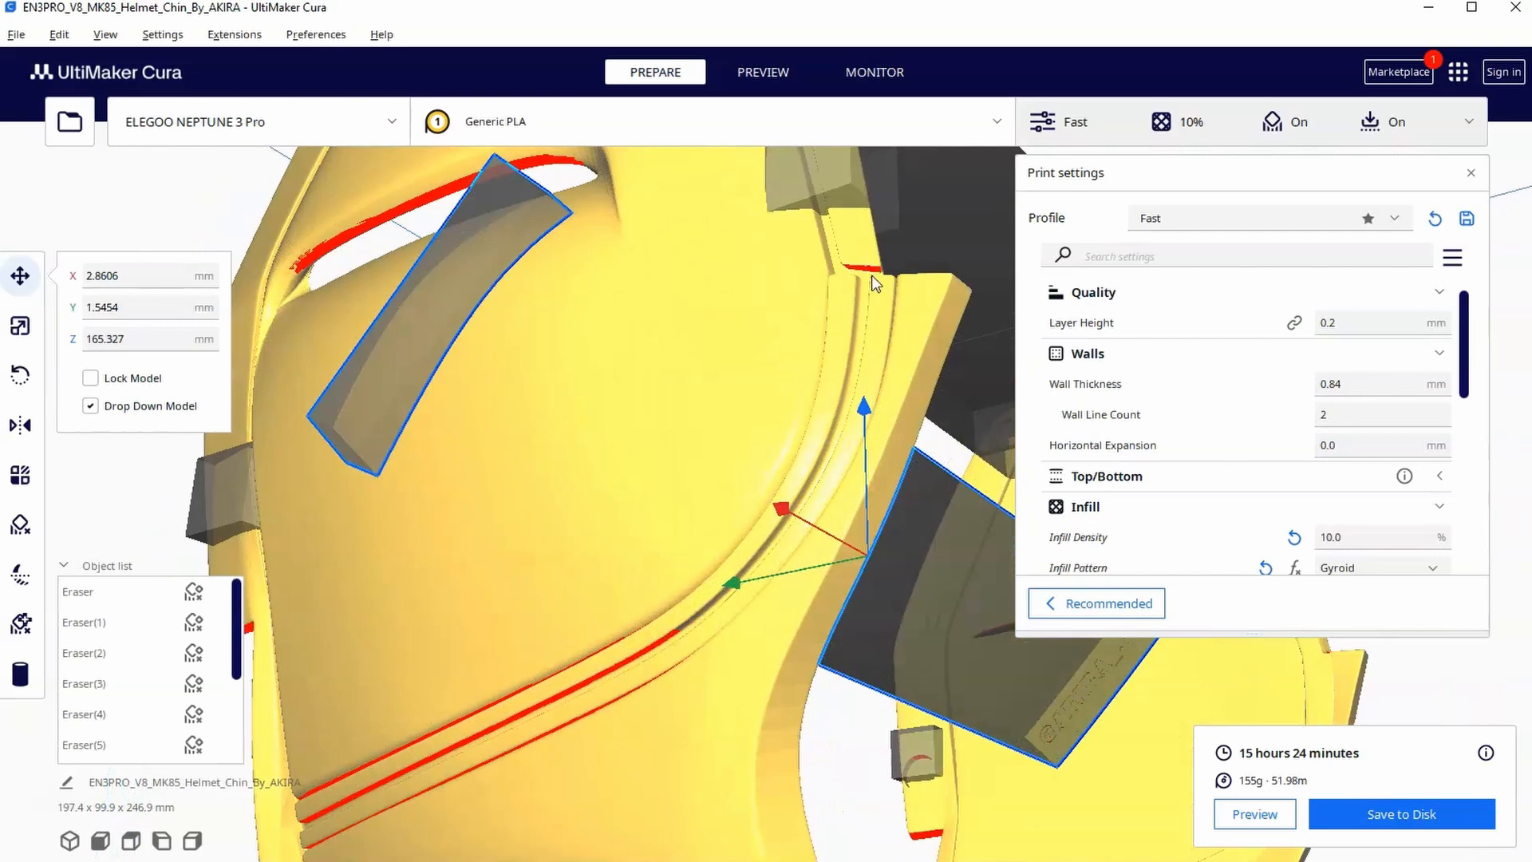
# Step: Place additional support blocker cubes on the chin's inner edge and where its edges meet
pyautogui.moveTo(875, 282); pyautogui.dragTo(846, 251, button='right')
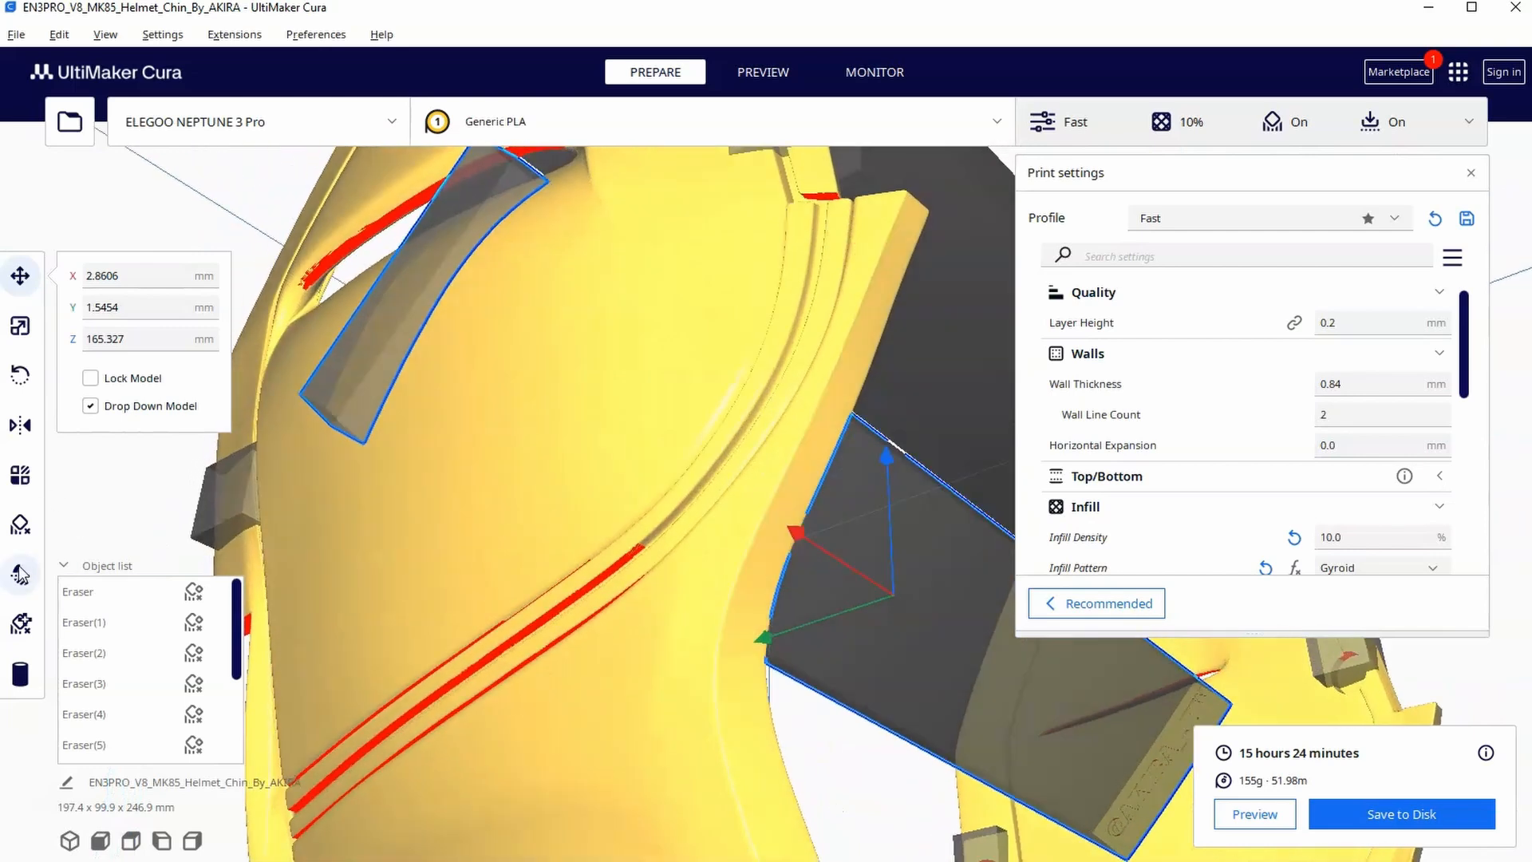
pyautogui.click(19, 526)
pyautogui.click(827, 207)
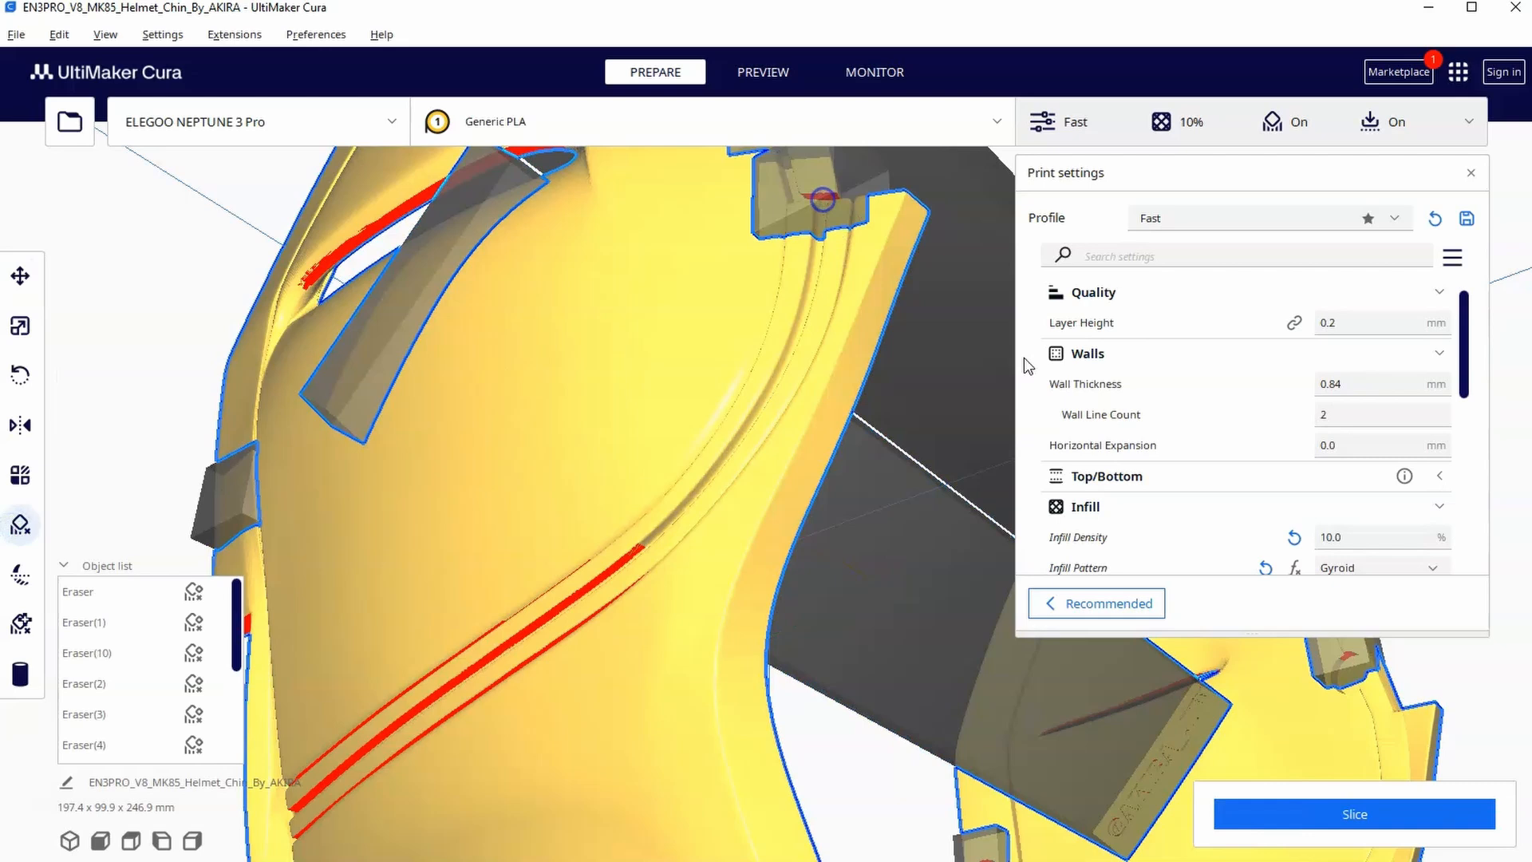
pyautogui.moveTo(1023, 358)
pyautogui.mouseDown(button='right')
pyautogui.moveTo(420, 422)
pyautogui.moveTo(271, 585)
pyautogui.mouseUp(button='right')
pyautogui.scroll(-3, 144, 658)
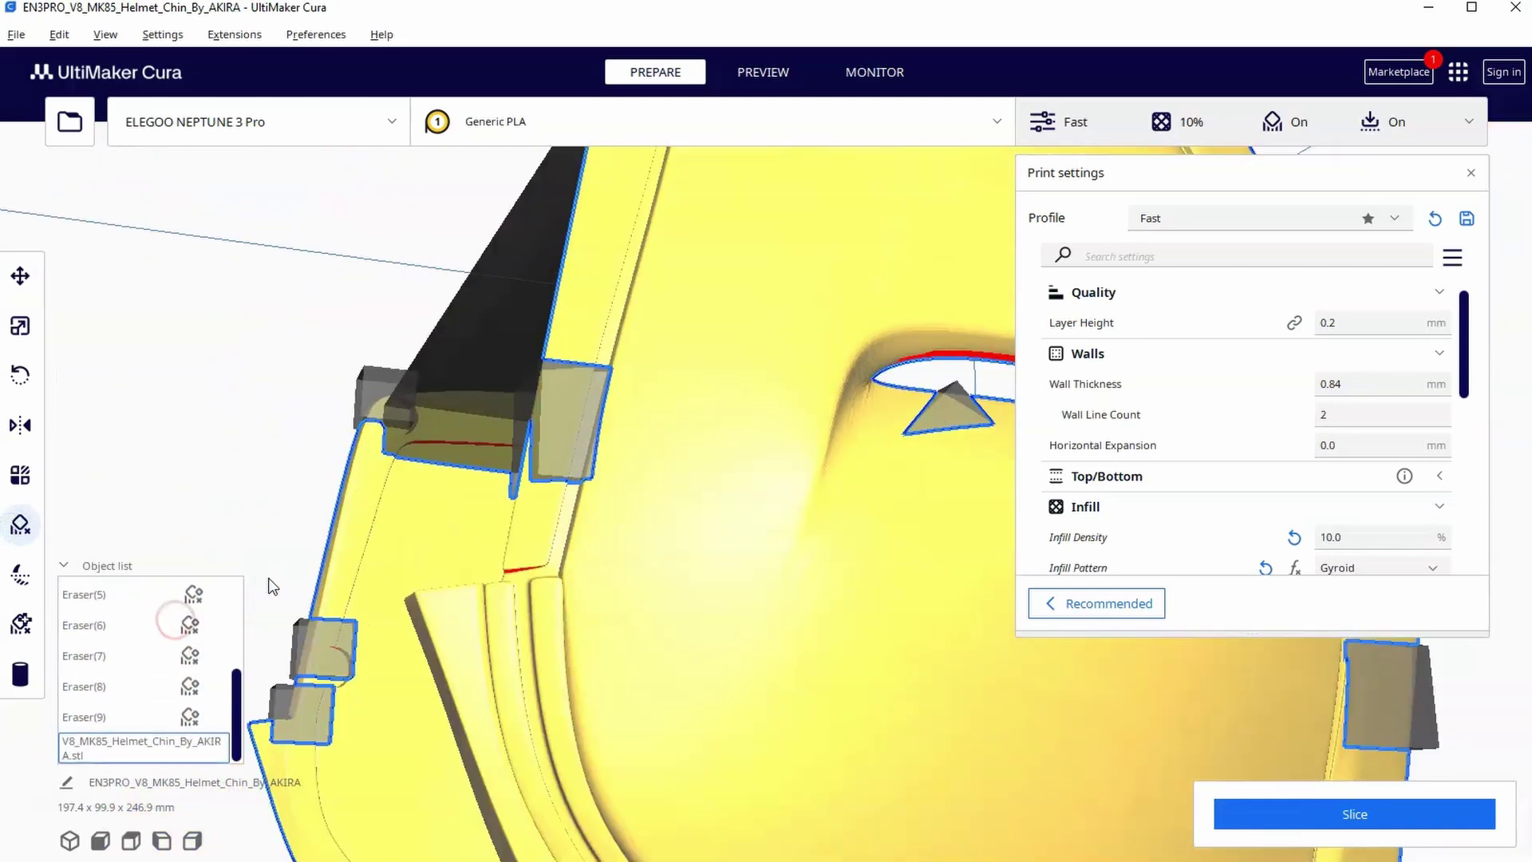
pyautogui.click(535, 567)
pyautogui.click(1353, 813)
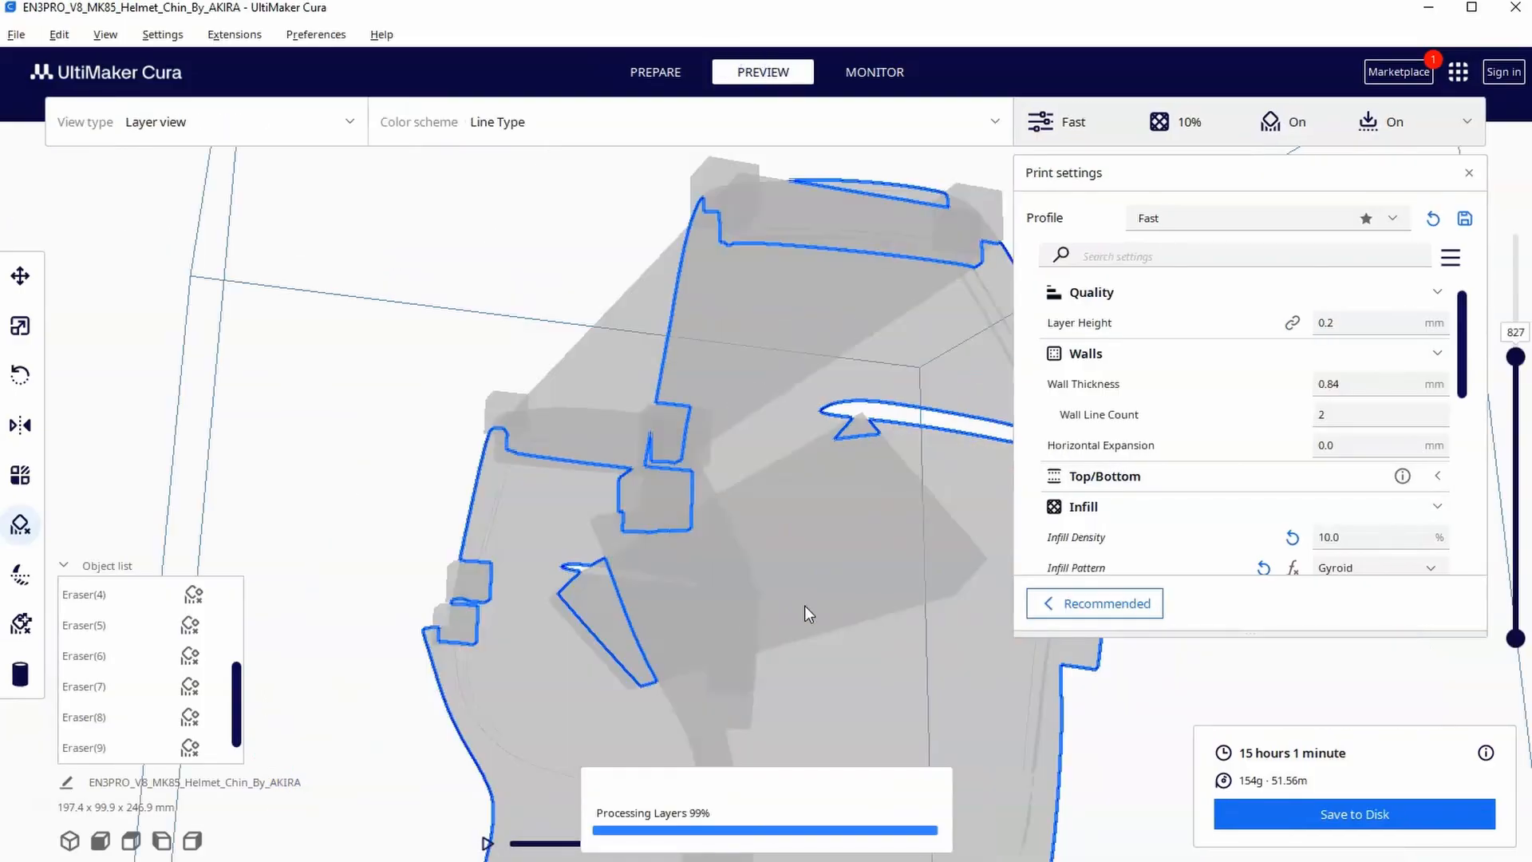
# Step: Show all layers of the re-sliced print, orbit onto the chin's supports, then return to the unsliced model
pyautogui.moveTo(804, 605); pyautogui.dragTo(824, 368, button='right')
pyautogui.moveTo(1515, 357); pyautogui.dragTo(1515, 225)
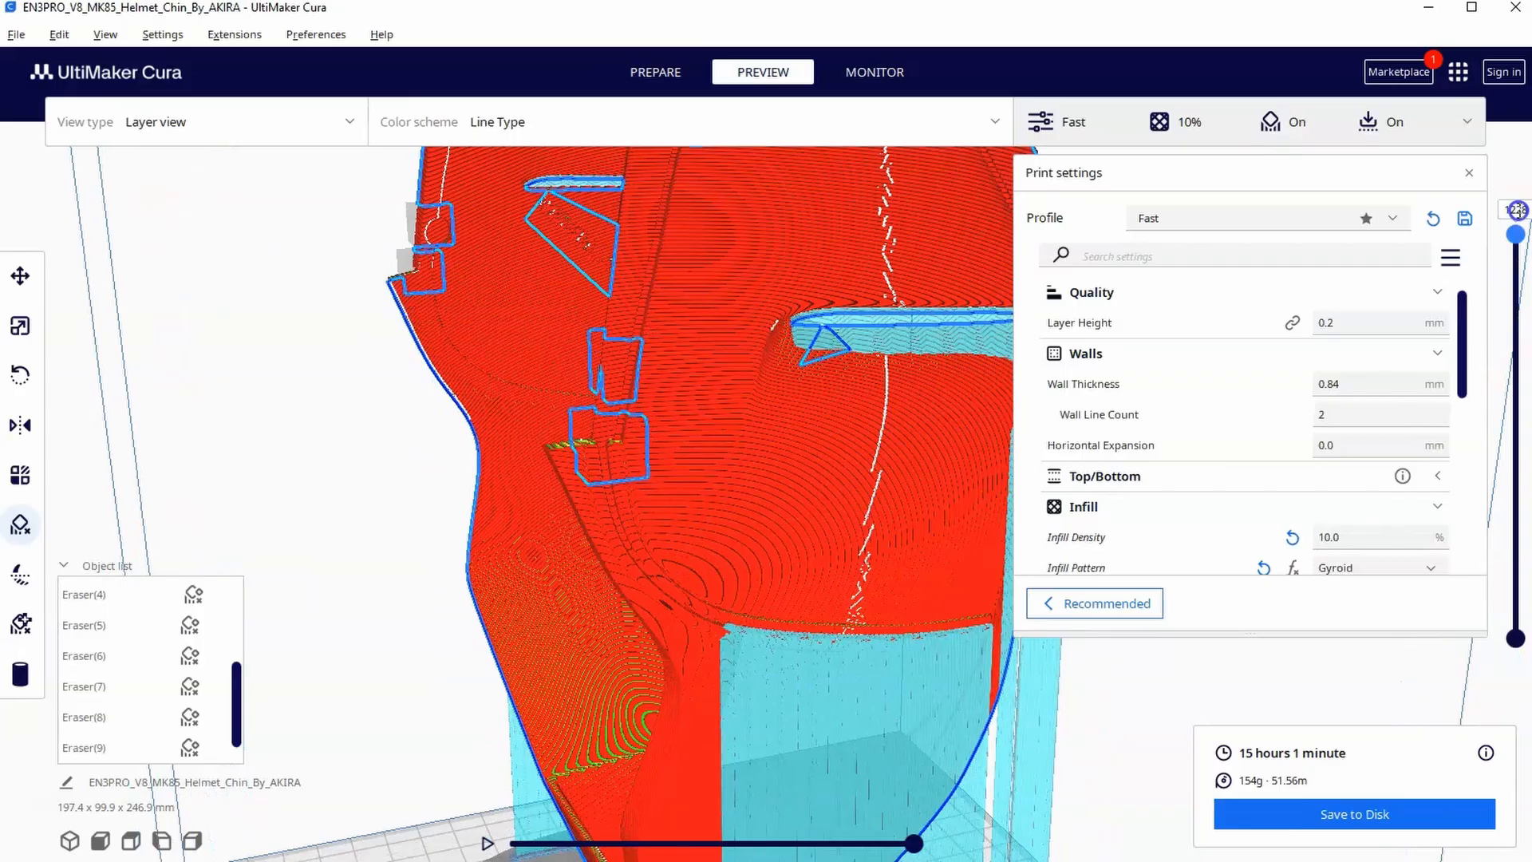
pyautogui.moveTo(681, 387); pyautogui.dragTo(602, 557, button='right')
pyautogui.moveTo(737, 467)
pyautogui.mouseDown(button='right')
pyautogui.moveTo(832, 484)
pyautogui.moveTo(454, 472)
pyautogui.moveTo(631, 409)
pyautogui.mouseUp(button='right')
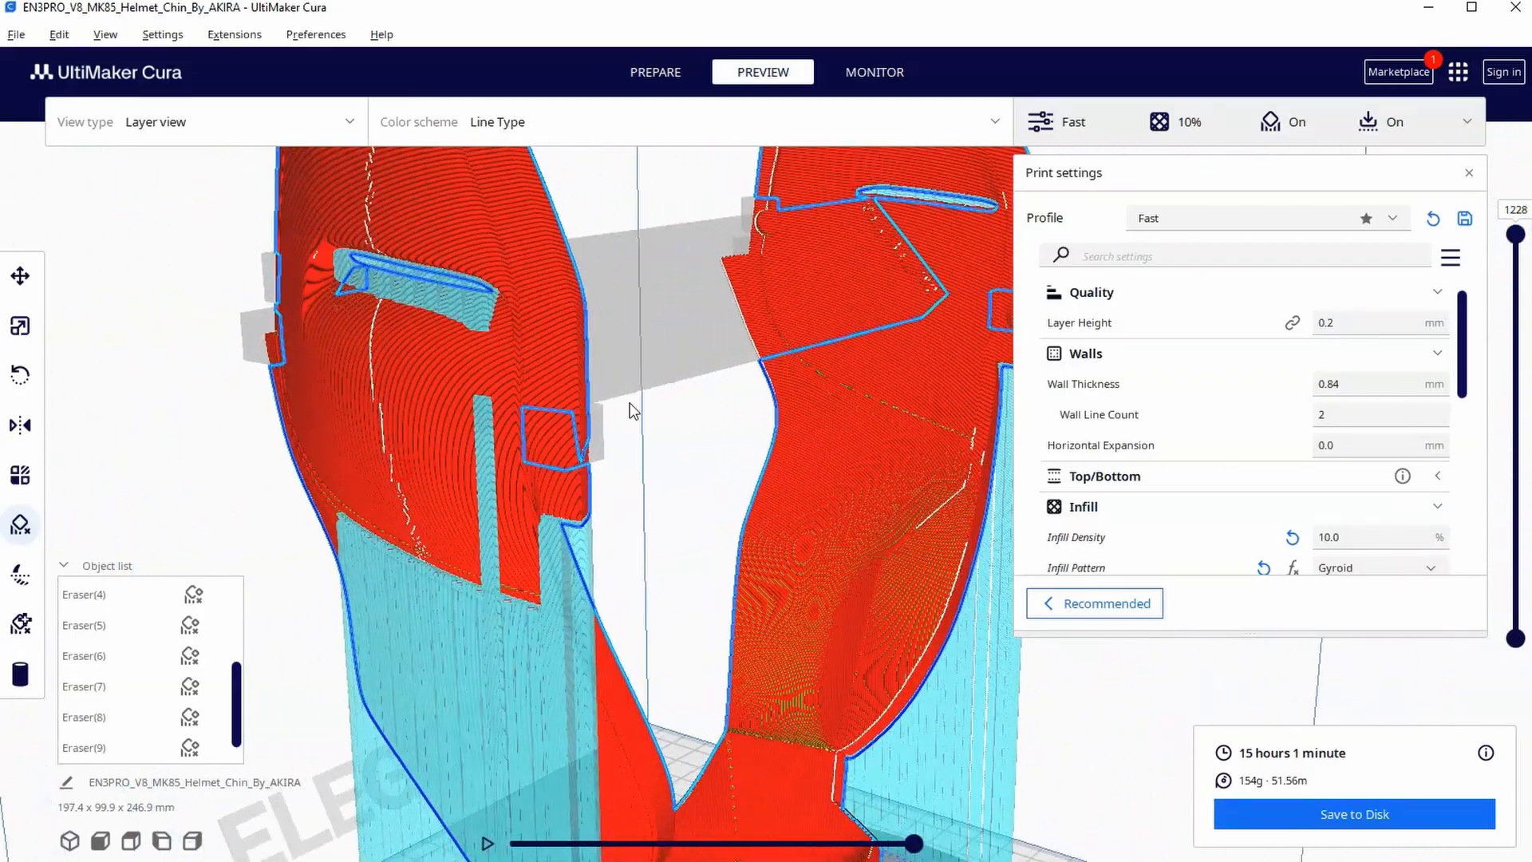
pyautogui.moveTo(770, 378)
pyautogui.mouseDown(button='right')
pyautogui.moveTo(680, 352)
pyautogui.moveTo(664, 416)
pyautogui.mouseUp(button='right')
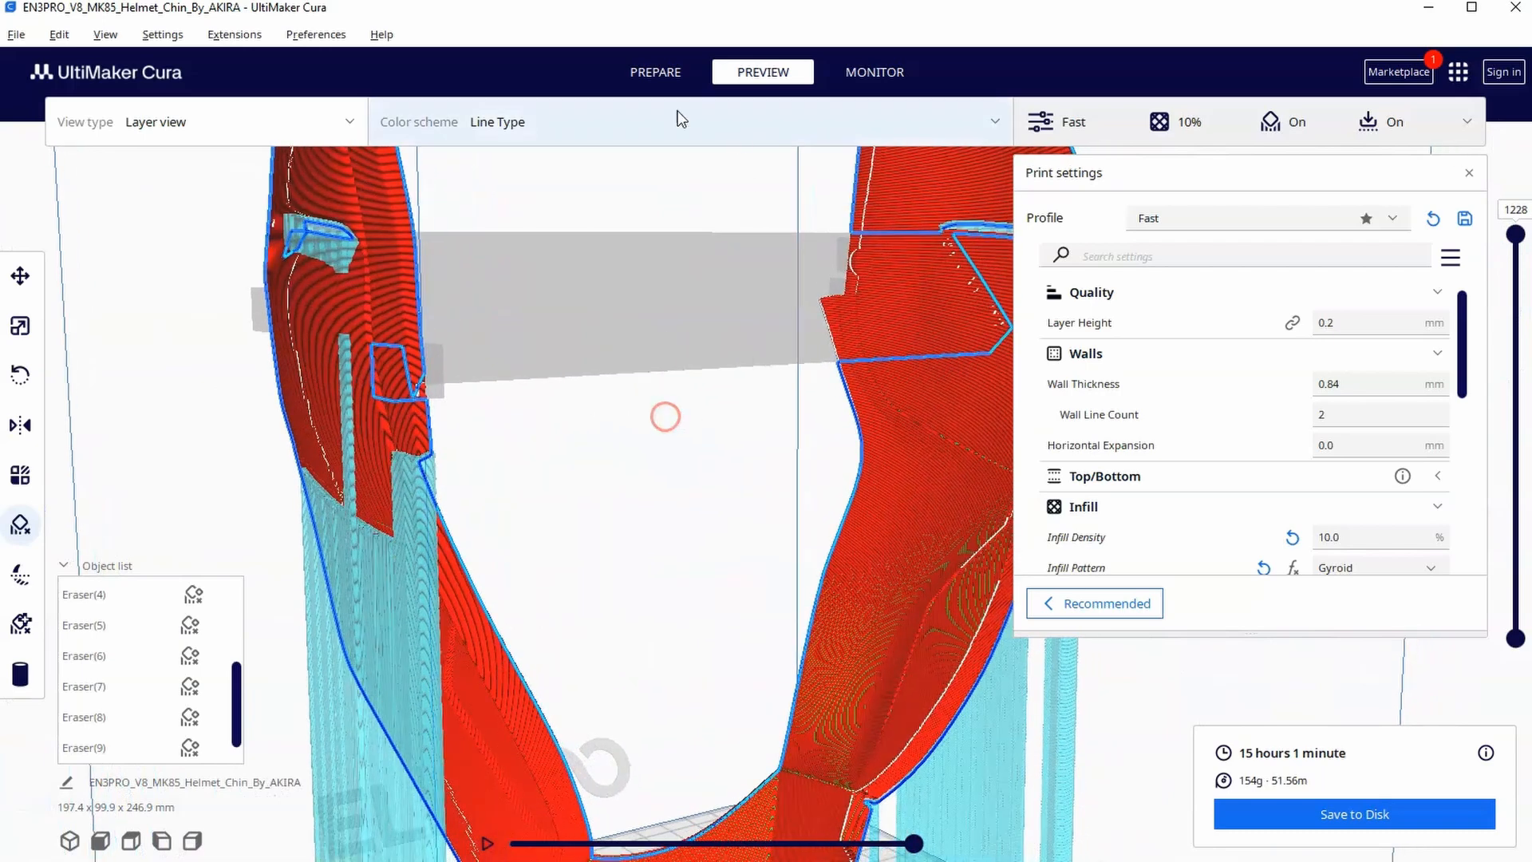
pyautogui.click(645, 69)
pyautogui.moveTo(900, 339)
pyautogui.mouseDown(button='right')
pyautogui.moveTo(793, 342)
pyautogui.moveTo(849, 435)
pyautogui.moveTo(587, 437)
pyautogui.moveTo(788, 419)
pyautogui.moveTo(575, 467)
pyautogui.moveTo(912, 502)
pyautogui.moveTo(847, 350)
pyautogui.moveTo(942, 291)
pyautogui.mouseUp(button='right')
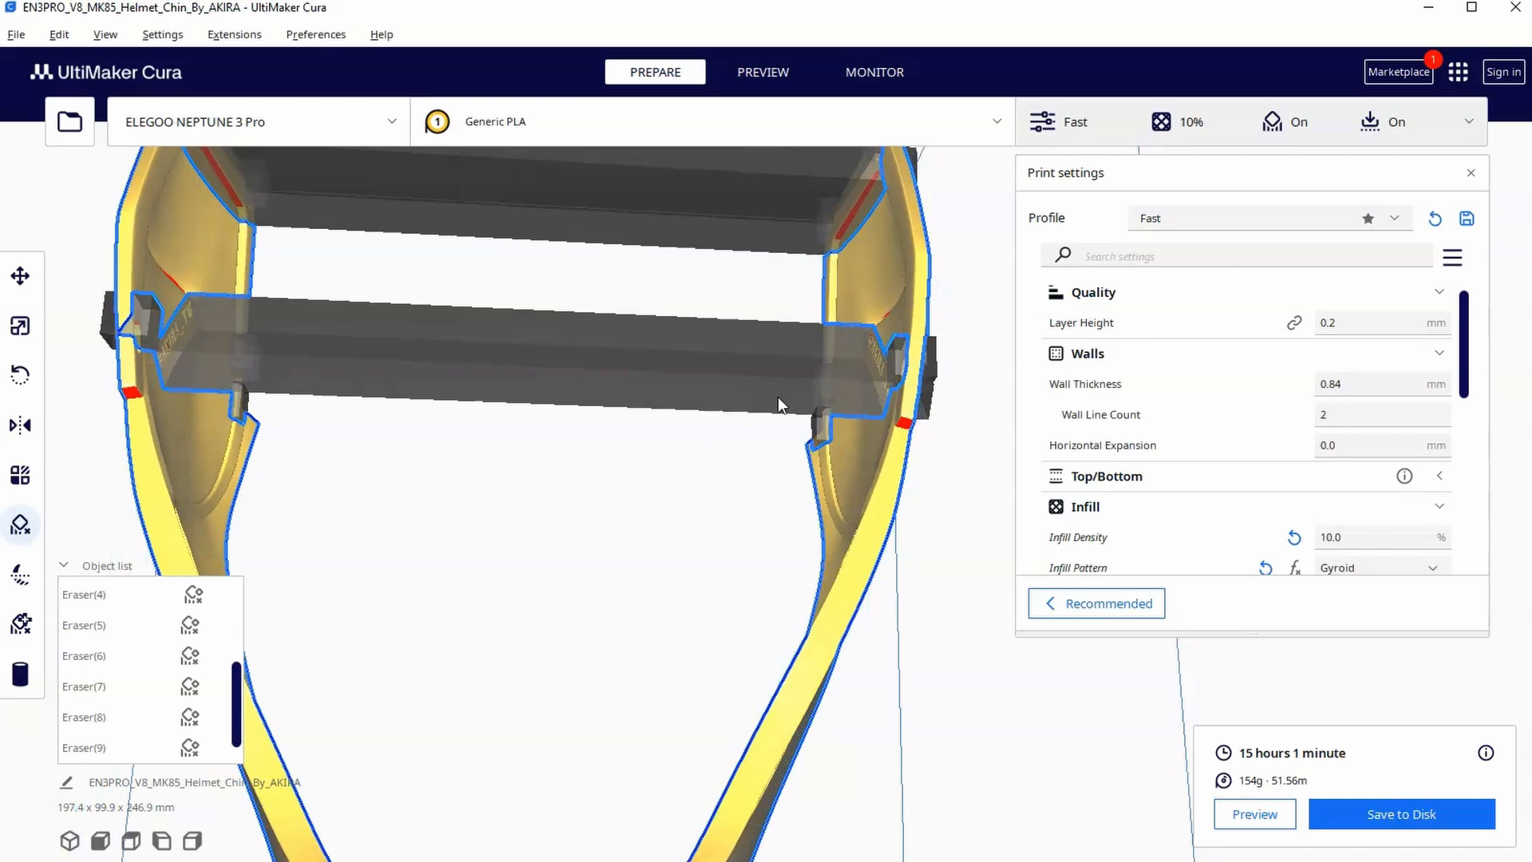
# Step: Orbit the chin model from front, low and angled views to review the blockers, then zoom out overhead
pyautogui.moveTo(761, 451); pyautogui.dragTo(851, 485, button='right')
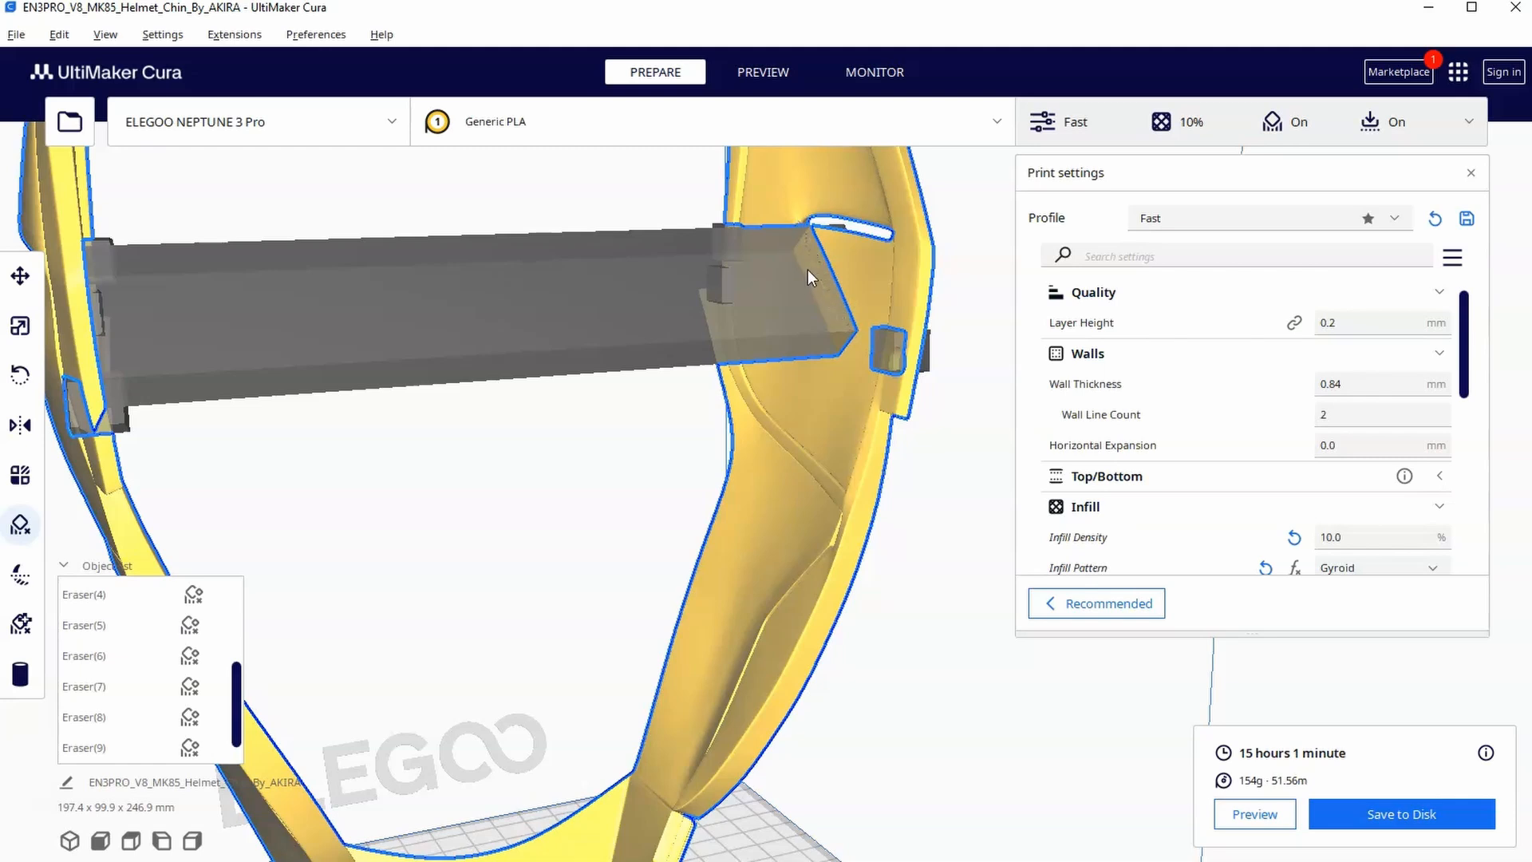
pyautogui.moveTo(868, 287); pyautogui.dragTo(773, 276, button='right')
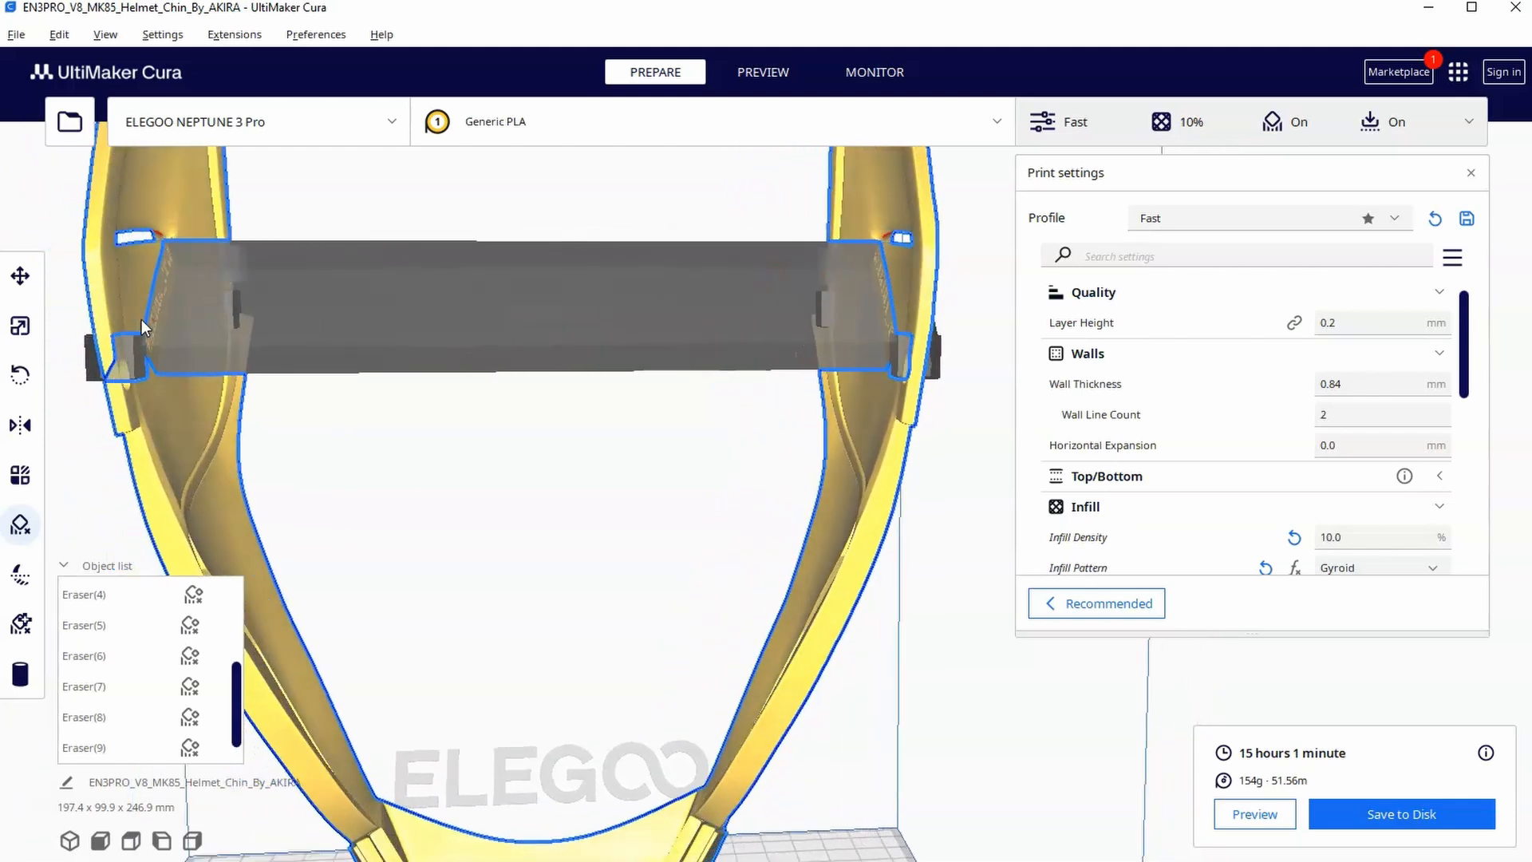
pyautogui.moveTo(162, 273)
pyautogui.mouseDown(button='right')
pyautogui.moveTo(308, 493)
pyautogui.moveTo(858, 461)
pyautogui.moveTo(906, 426)
pyautogui.mouseUp(button='right')
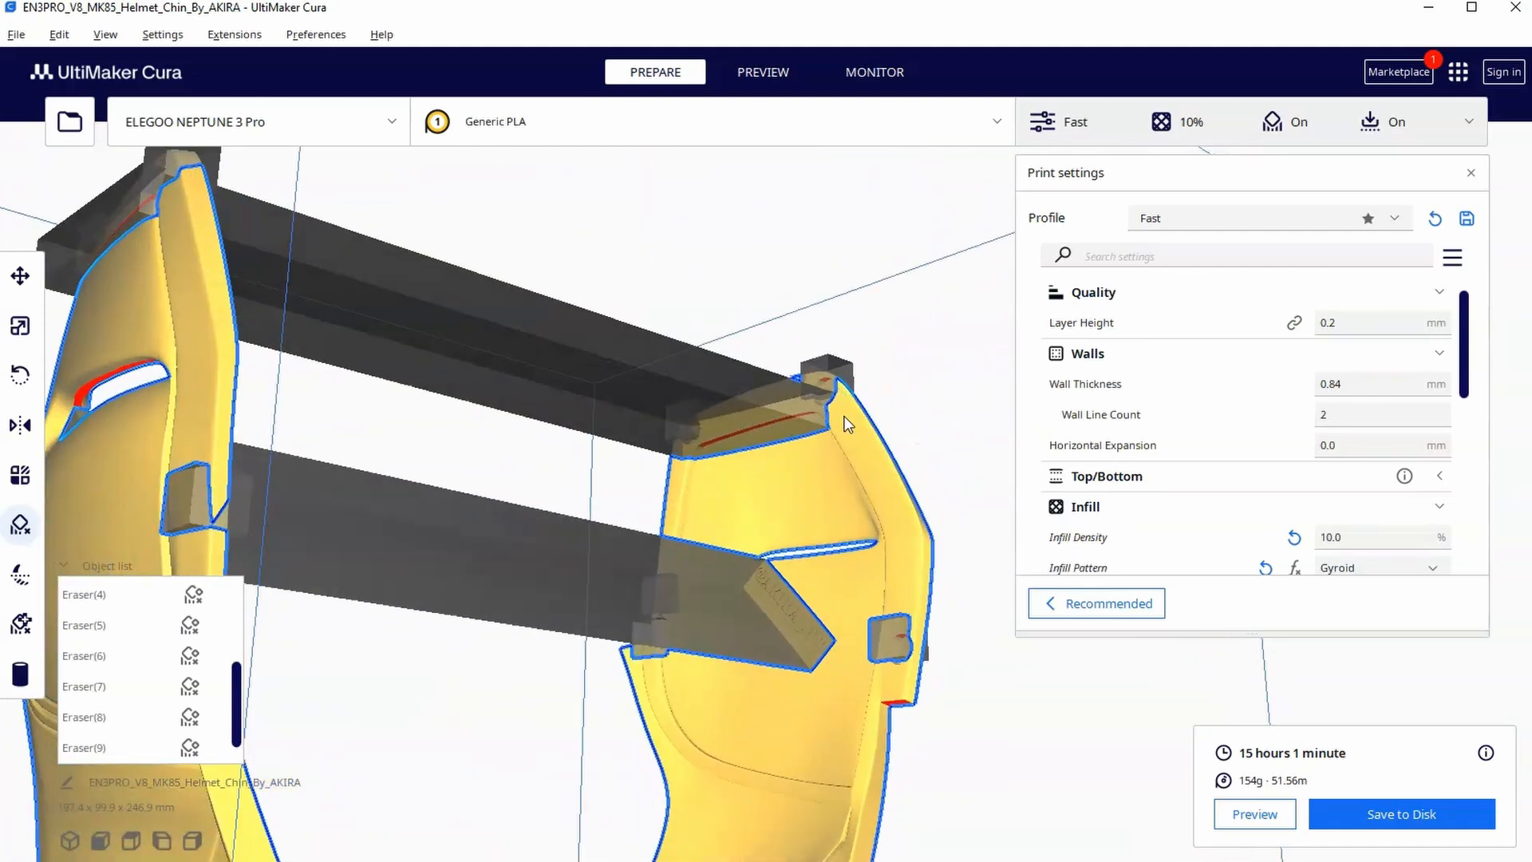
pyautogui.moveTo(683, 437)
pyautogui.mouseDown(button='right')
pyautogui.moveTo(665, 437)
pyautogui.moveTo(909, 432)
pyautogui.mouseUp(button='right')
pyautogui.moveTo(708, 457); pyautogui.dragTo(789, 430, button='right')
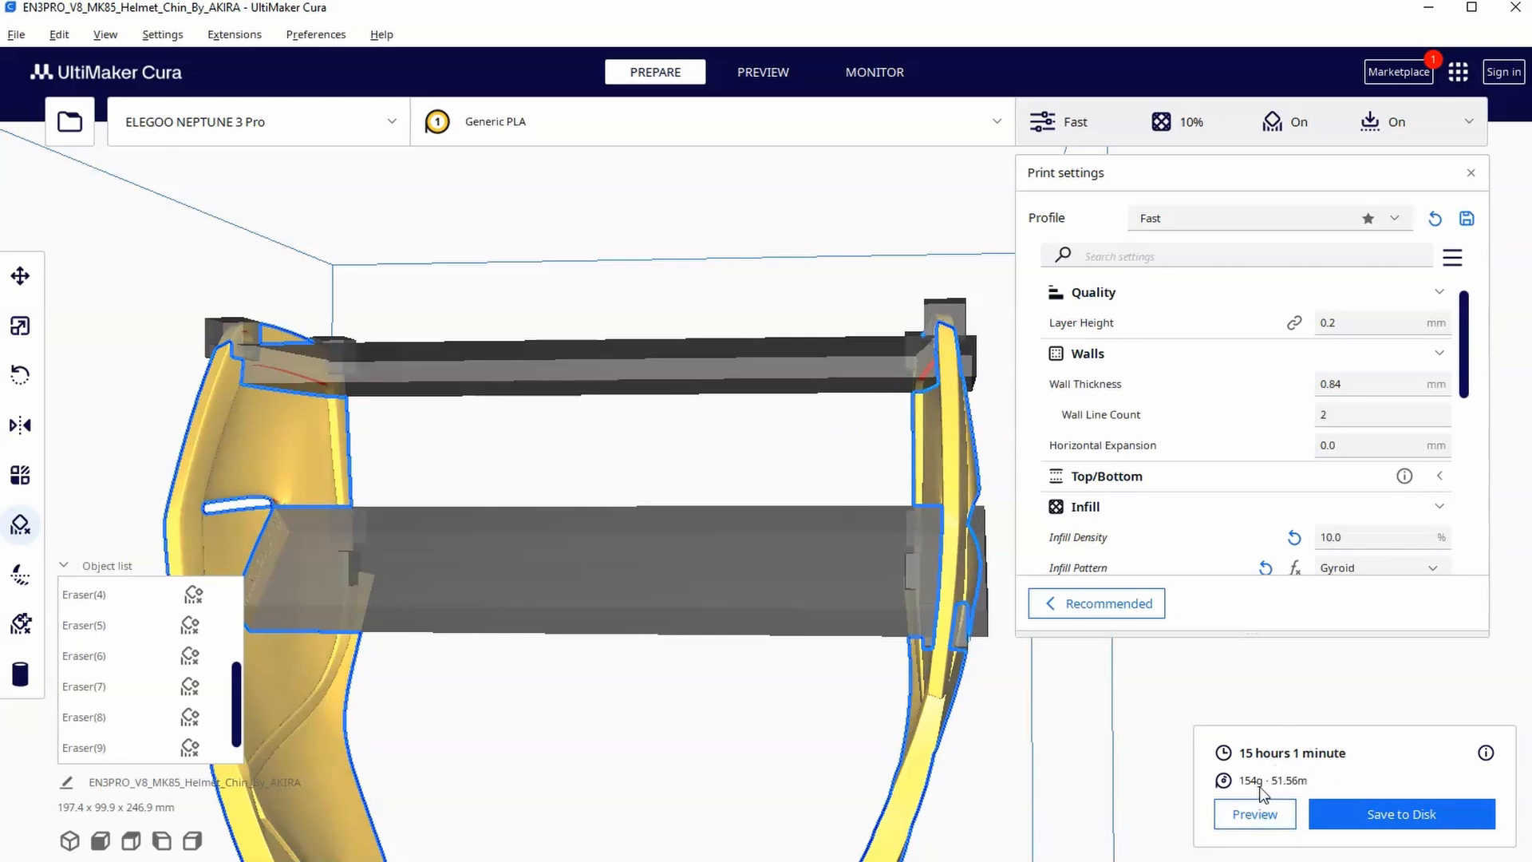
pyautogui.moveTo(992, 712)
pyautogui.mouseDown(button='right')
pyautogui.moveTo(798, 301)
pyautogui.moveTo(1345, 113)
pyautogui.mouseUp(button='right')
pyautogui.click(778, 72)
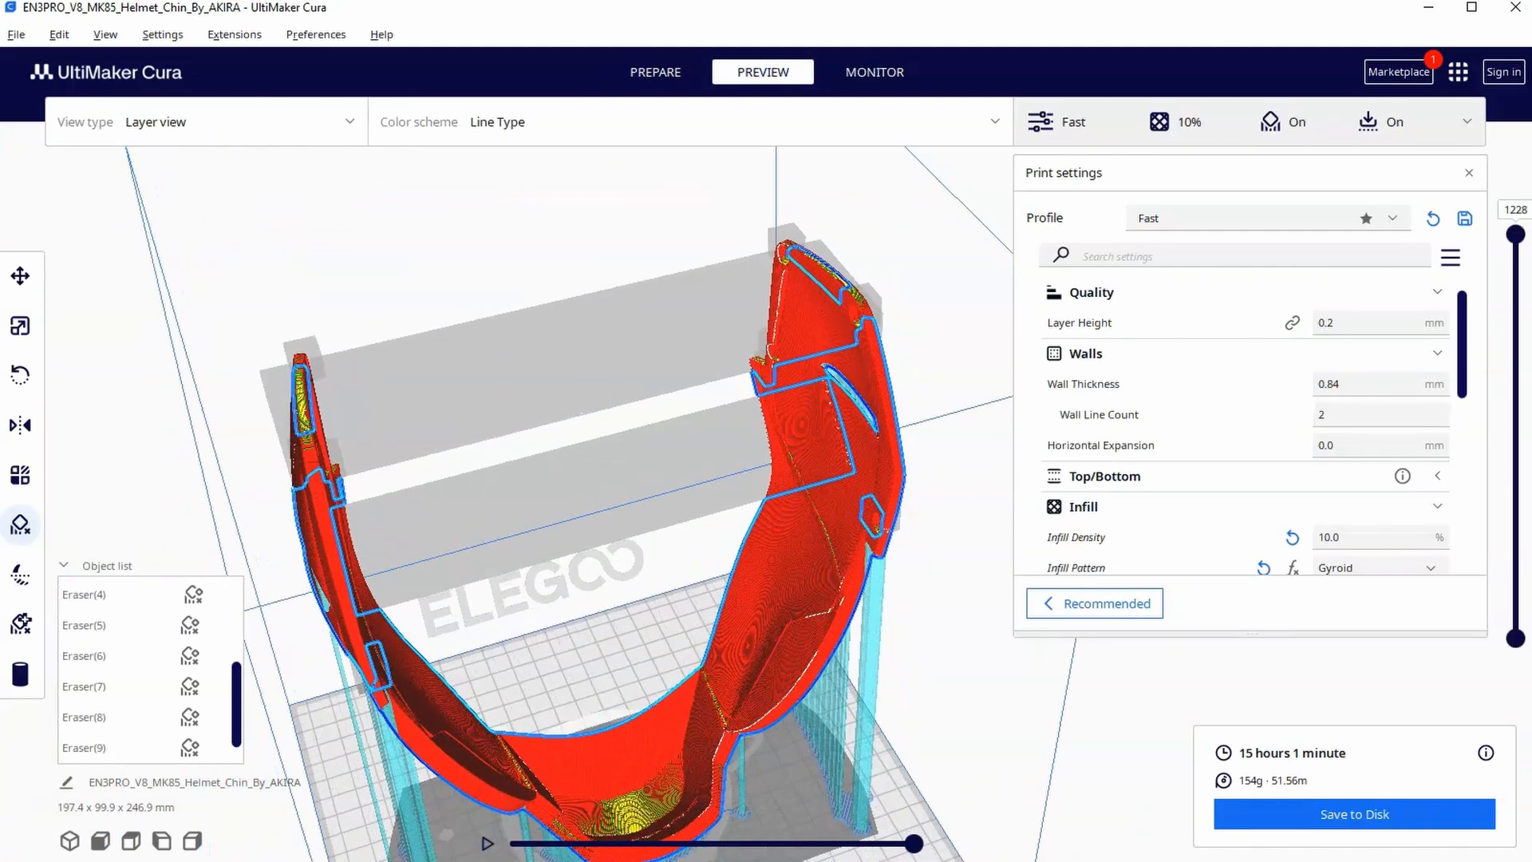
pyautogui.moveTo(1518, 237); pyautogui.dragTo(1516, 365)
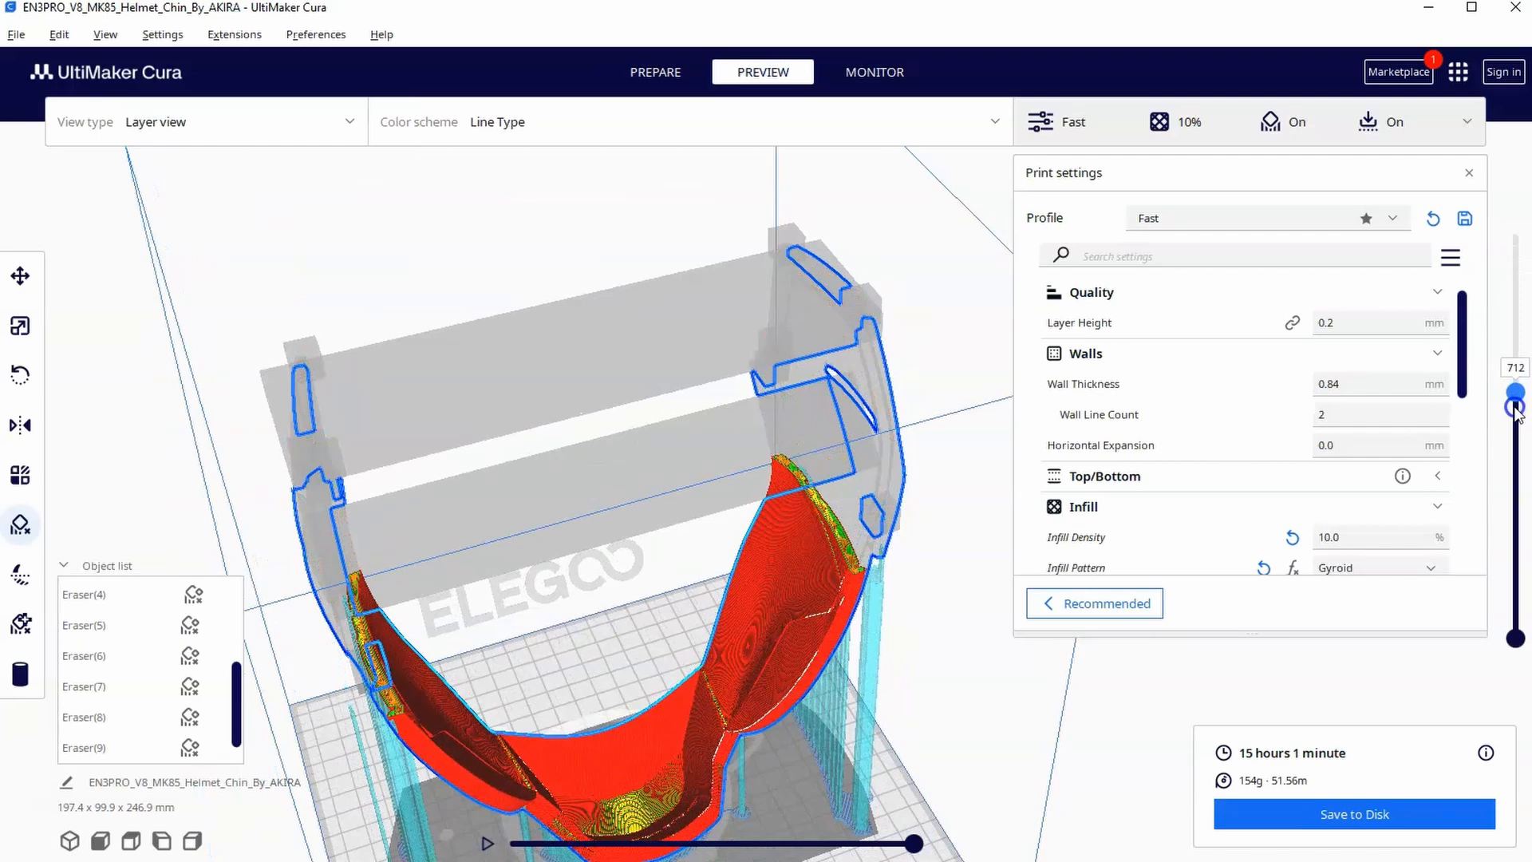
pyautogui.scroll(5, 838, 563)
pyautogui.scroll(2, 885, 589)
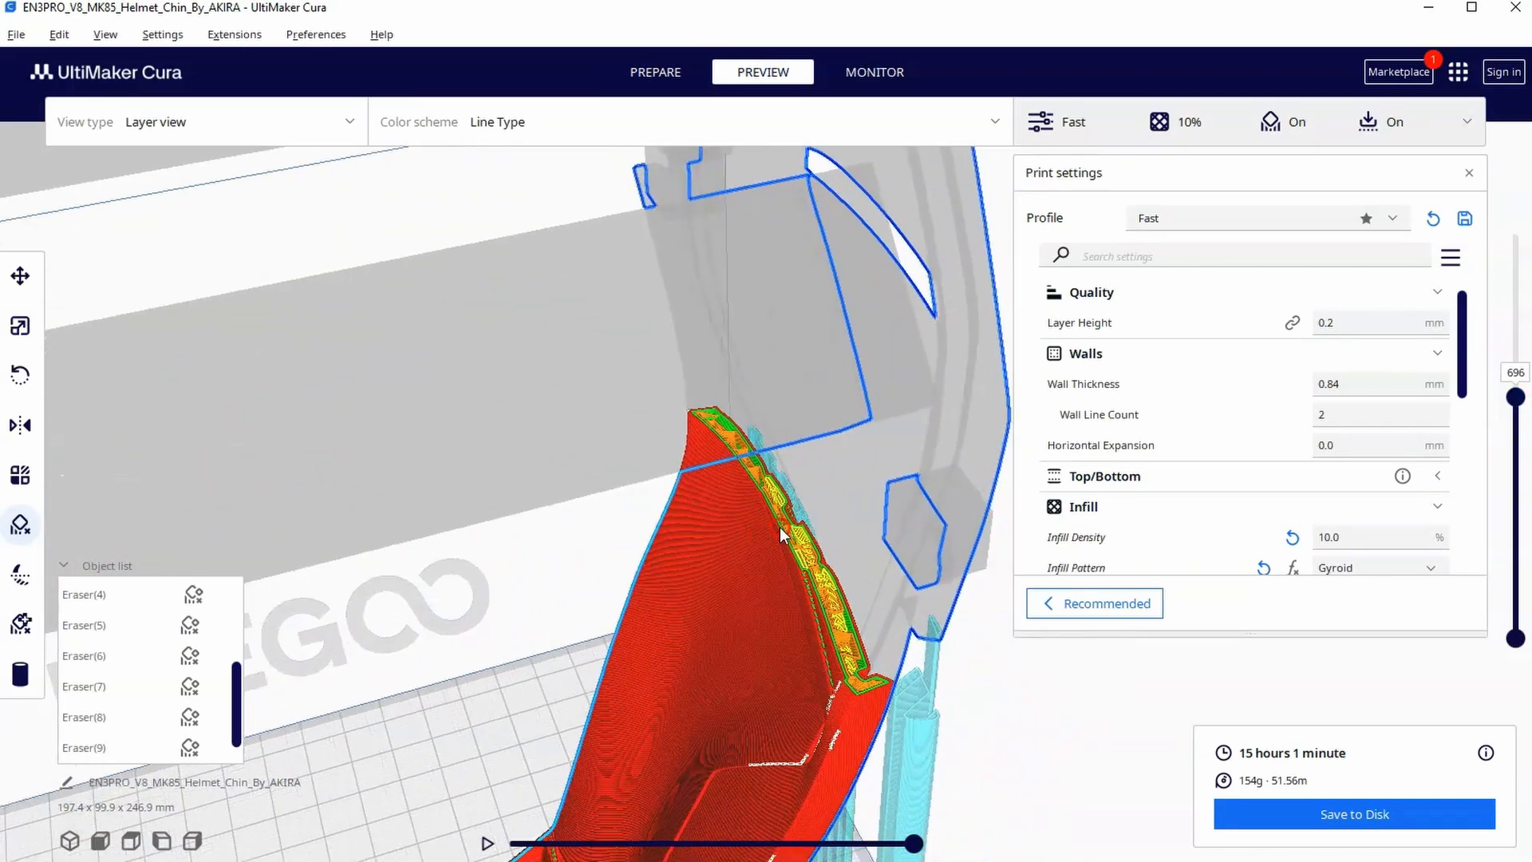
pyautogui.moveTo(779, 527); pyautogui.dragTo(776, 521, button='right')
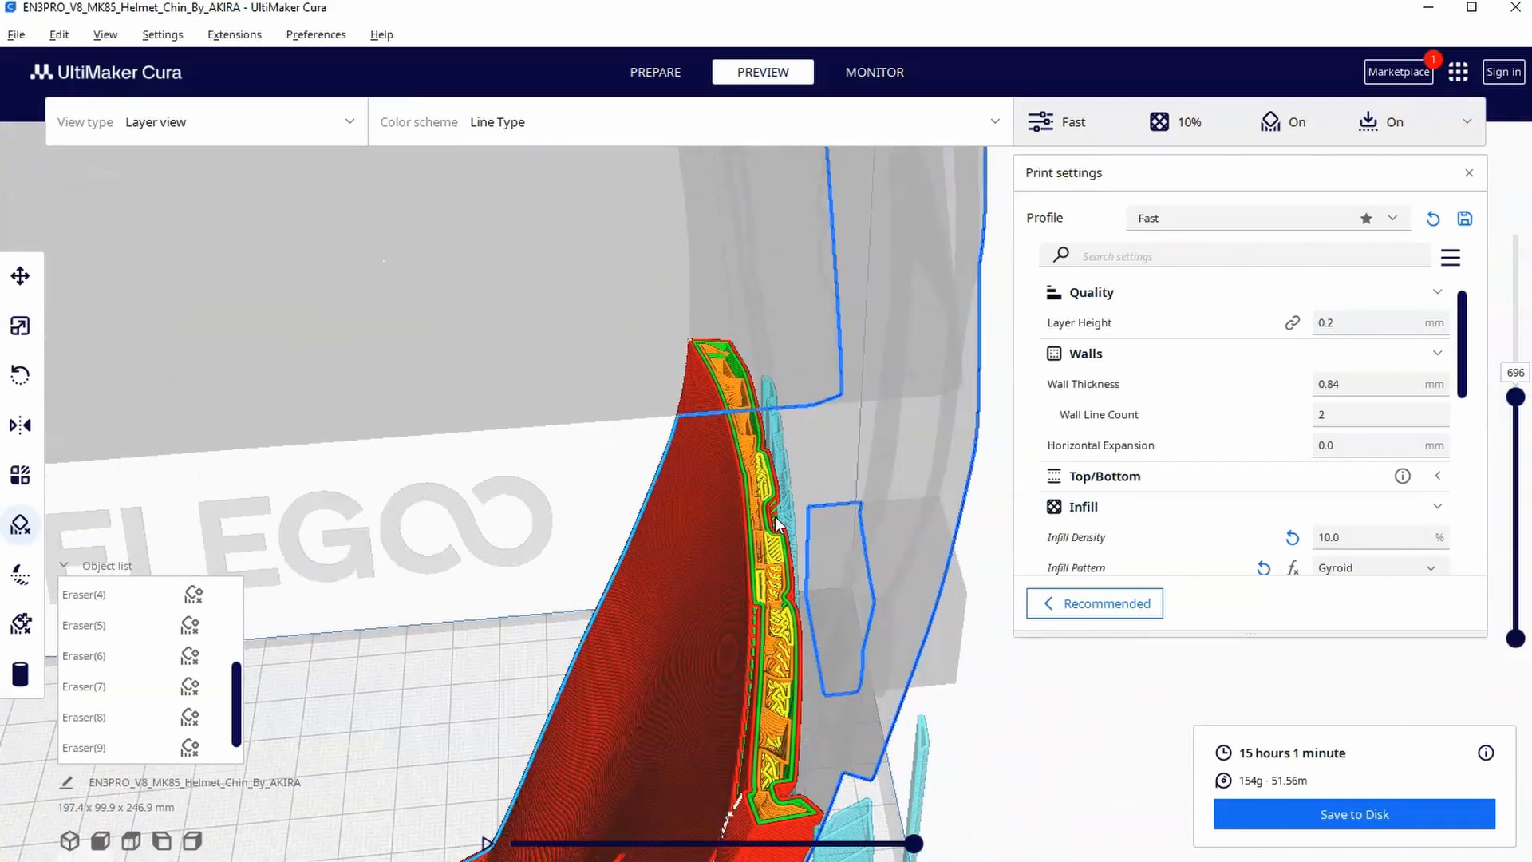
pyautogui.scroll(3, 775, 523)
pyautogui.moveTo(720, 434)
pyautogui.mouseDown(button='right')
pyautogui.moveTo(752, 423)
pyautogui.moveTo(771, 383)
pyautogui.moveTo(755, 436)
pyautogui.moveTo(765, 354)
pyautogui.moveTo(839, 219)
pyautogui.mouseUp(button='right')
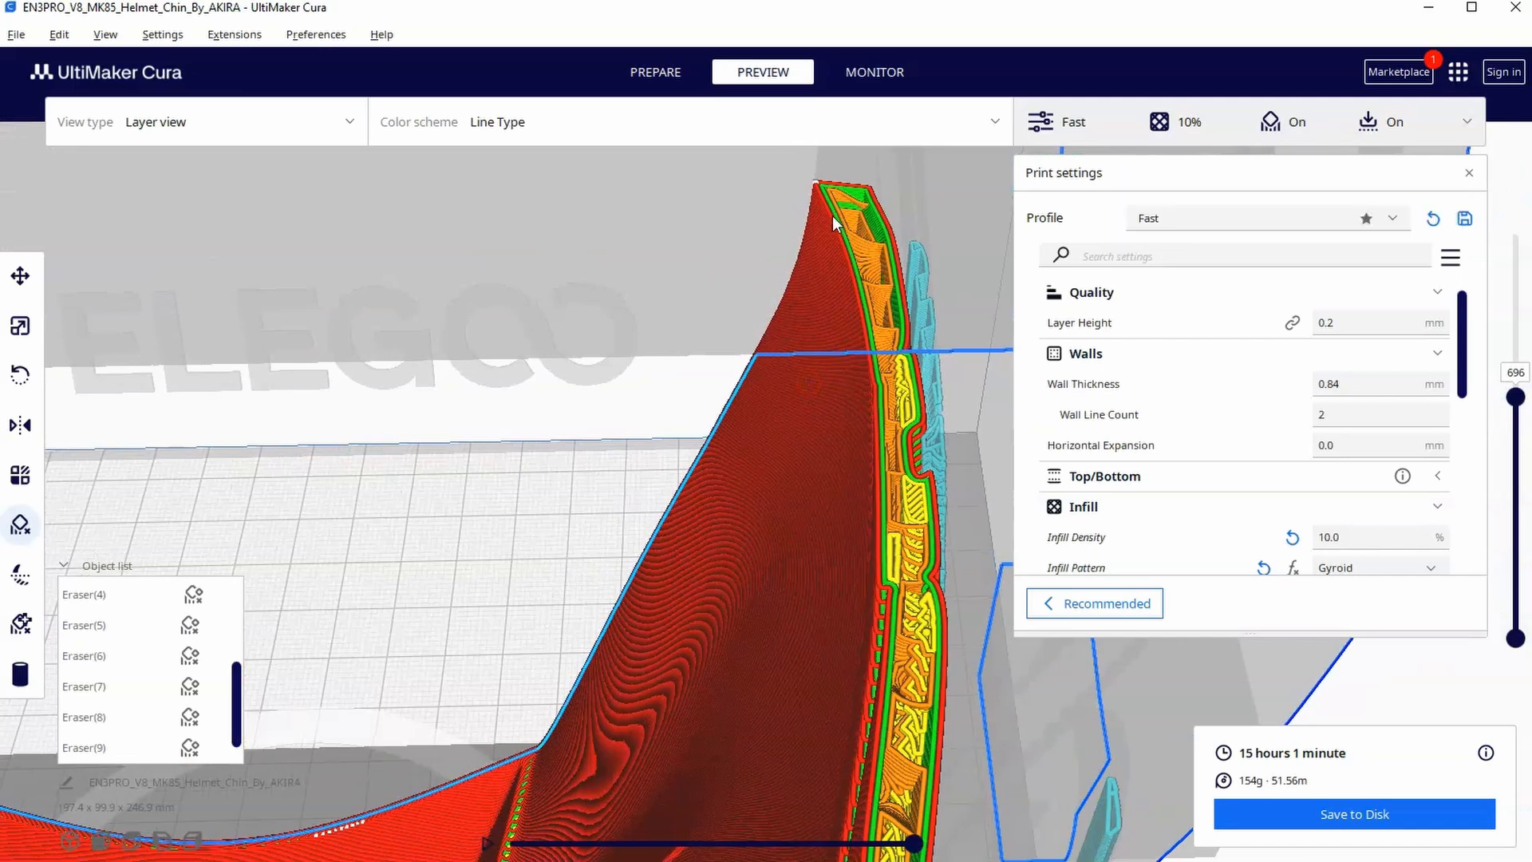
pyautogui.moveTo(859, 247); pyautogui.dragTo(884, 274, button='right')
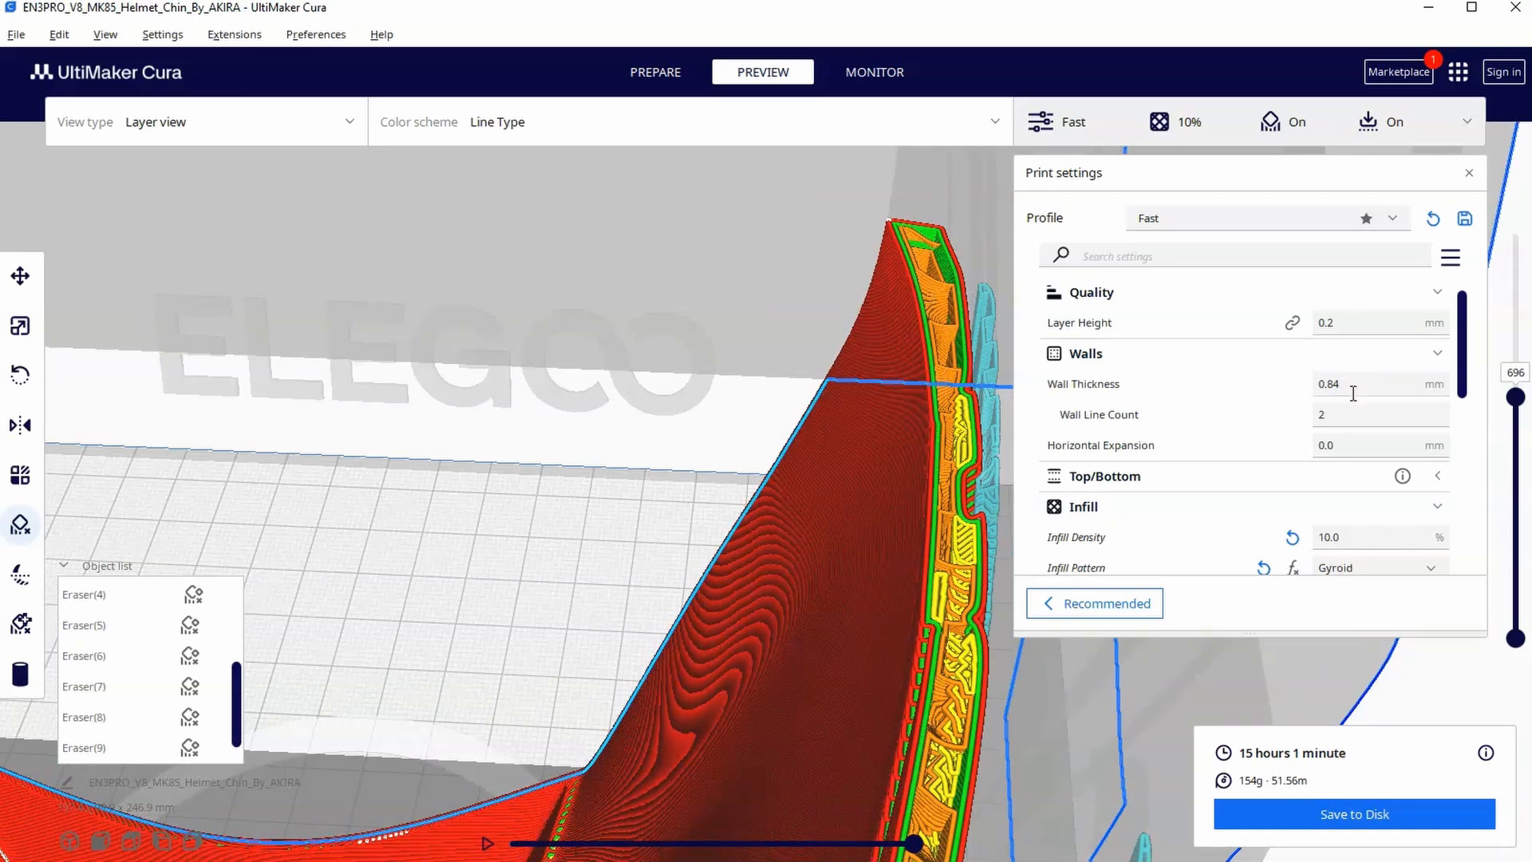
pyautogui.scroll(1, 1352, 394)
pyautogui.doubleClick(1341, 422)
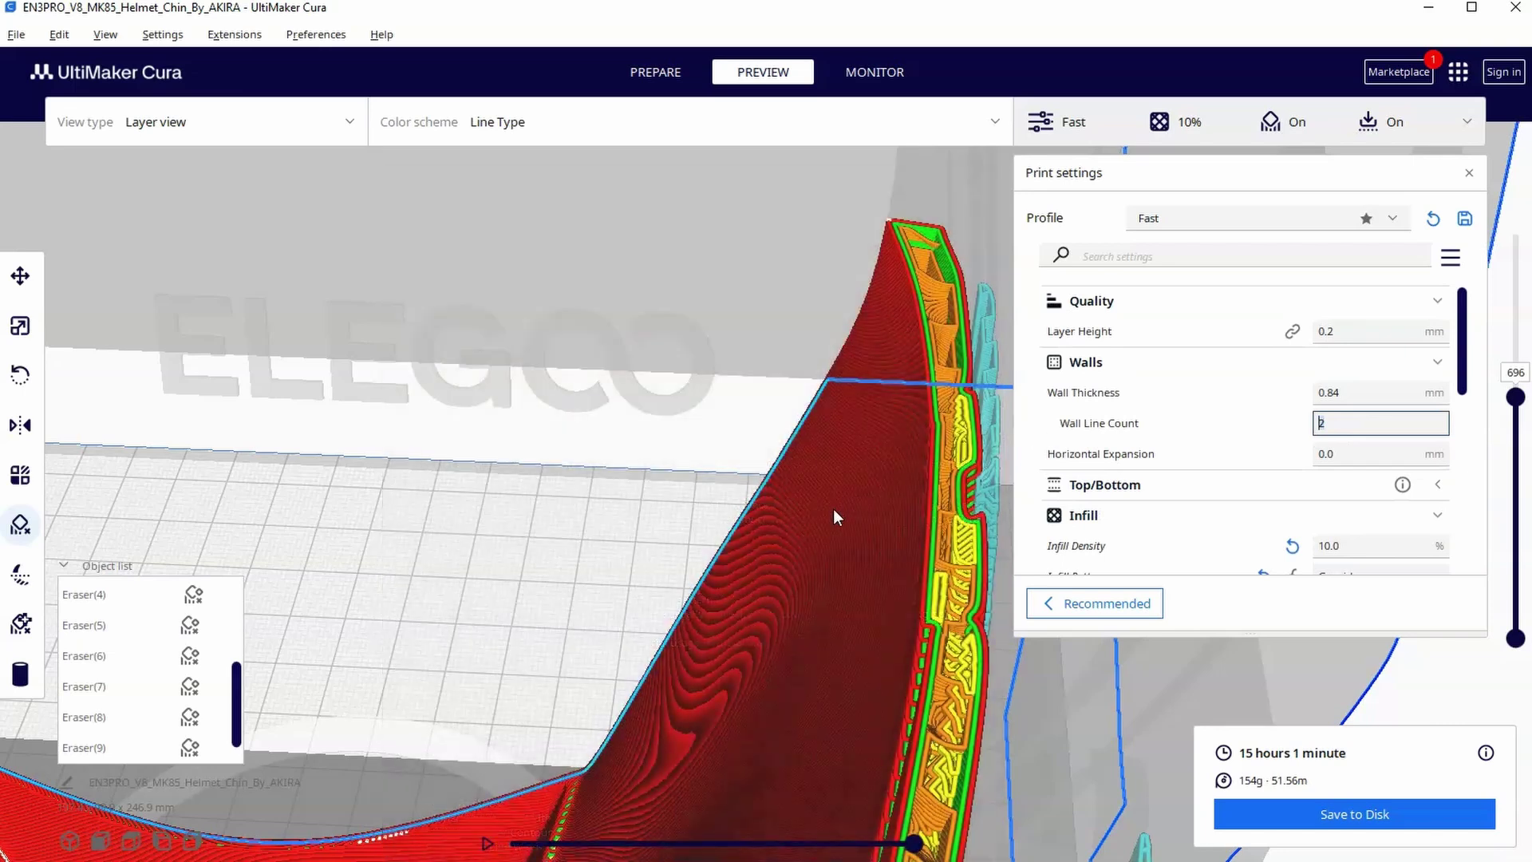
pyautogui.moveTo(839, 509)
pyautogui.mouseDown(button='right')
pyautogui.moveTo(864, 502)
pyautogui.moveTo(785, 415)
pyautogui.moveTo(786, 499)
pyautogui.mouseUp(button='right')
pyautogui.scroll(-5, 864, 497)
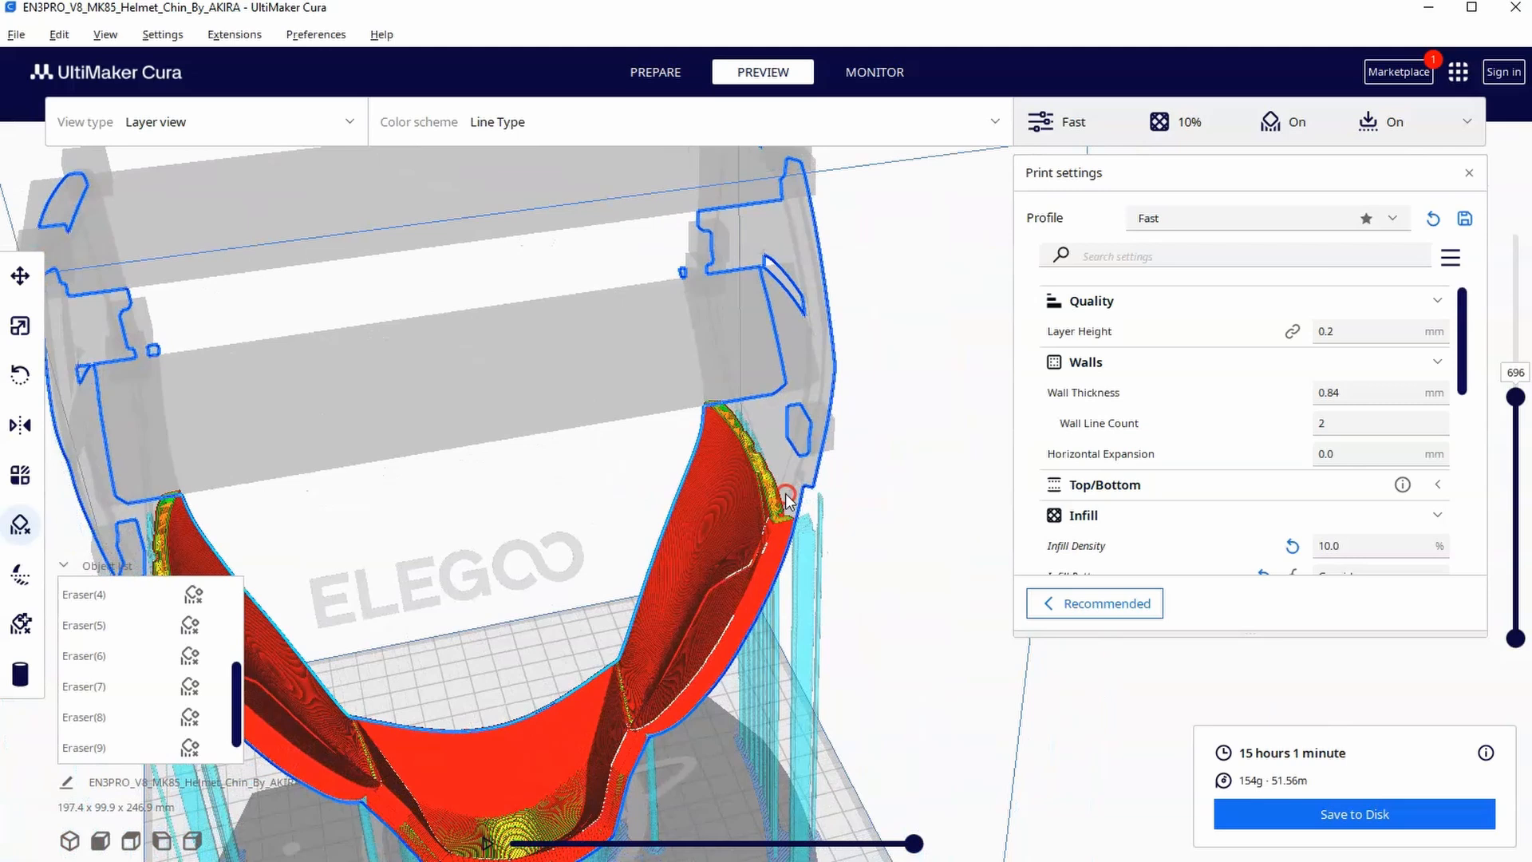
pyautogui.scroll(3, 786, 496)
pyautogui.scroll(3, 786, 497)
pyautogui.scroll(2, 785, 497)
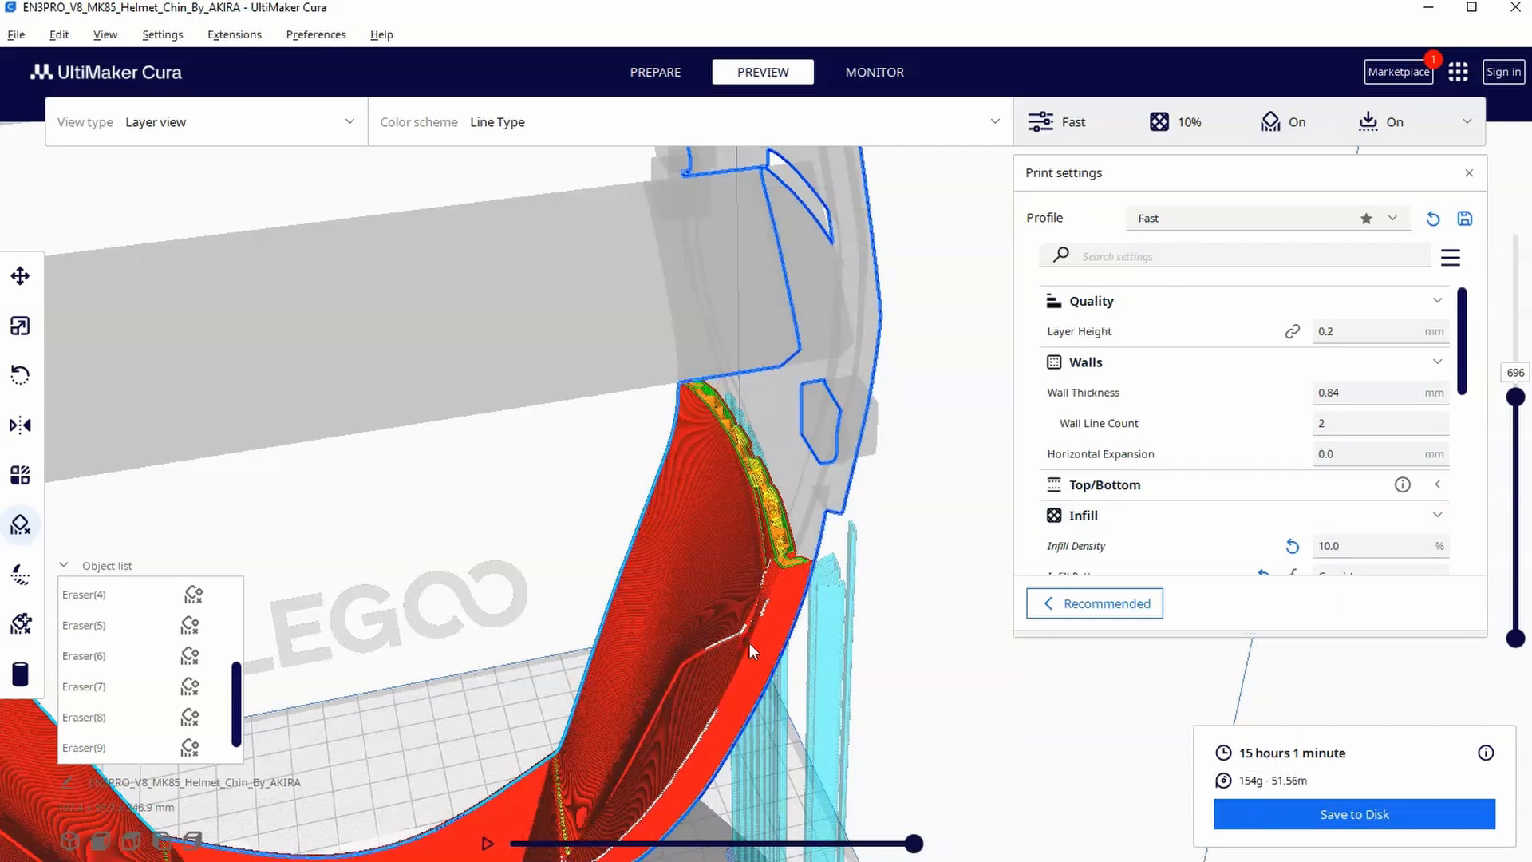
pyautogui.moveTo(750, 643); pyautogui.dragTo(695, 635)
# Step: Set Infill Density to 100% and reslice, now estimating 1 day 5 hours 55 minutes and 284 g
pyautogui.click(1376, 546)
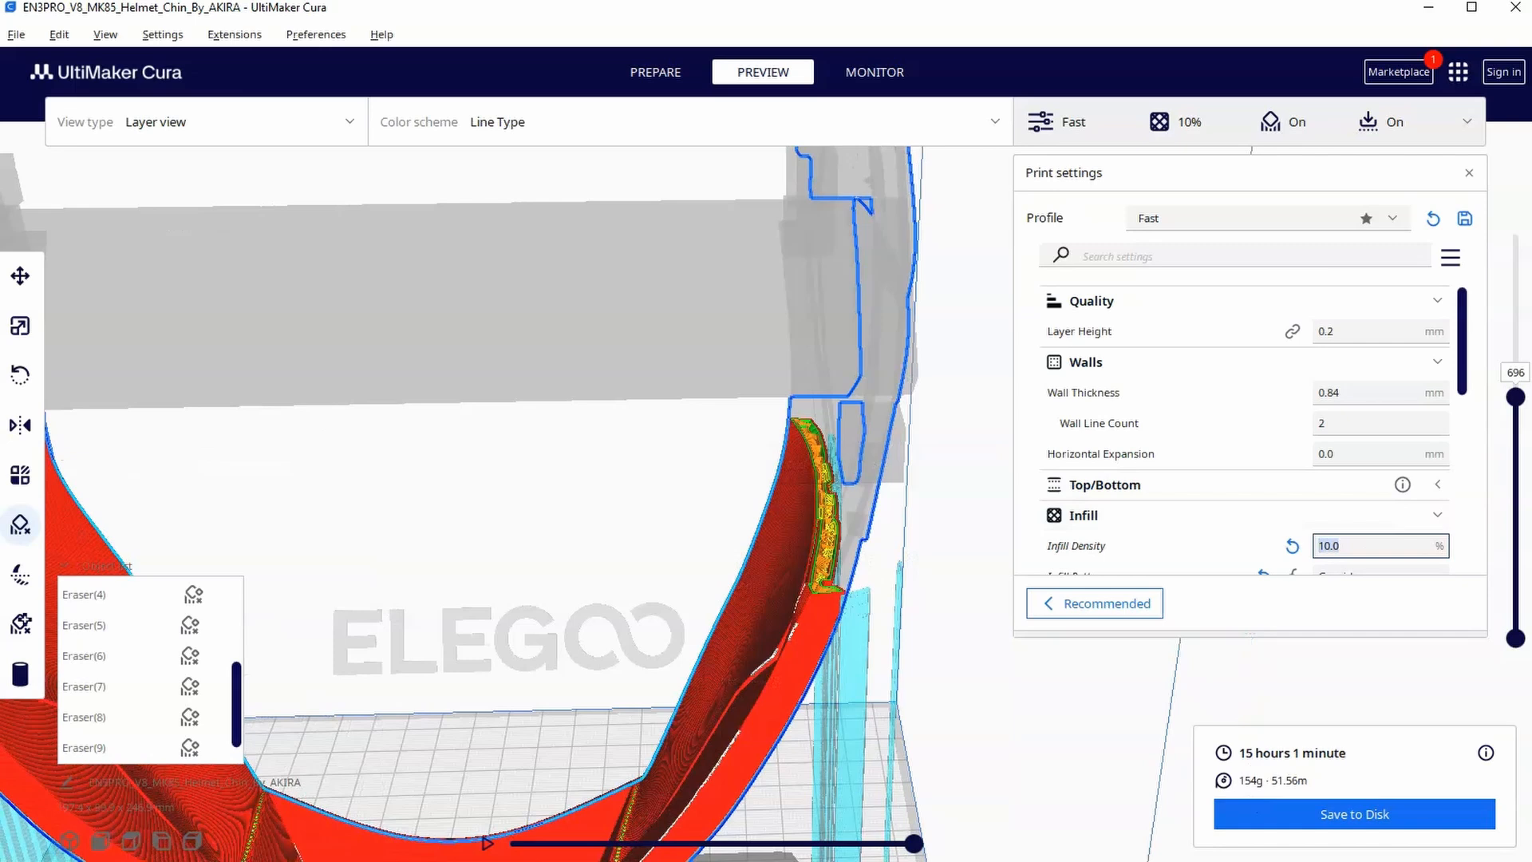
pyautogui.write('1')
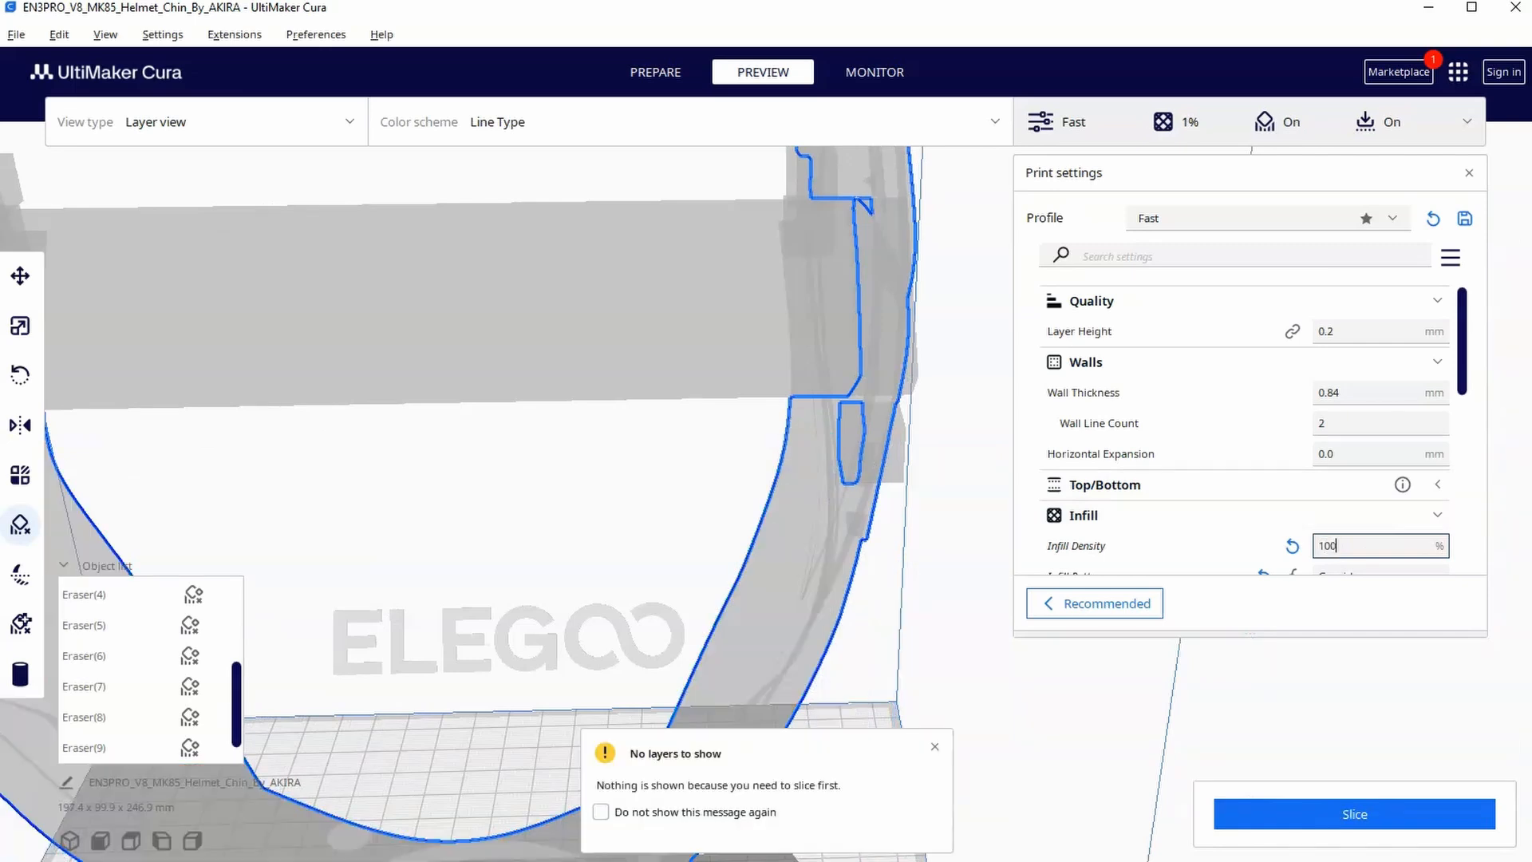
pyautogui.press('Return')
pyautogui.click(1281, 815)
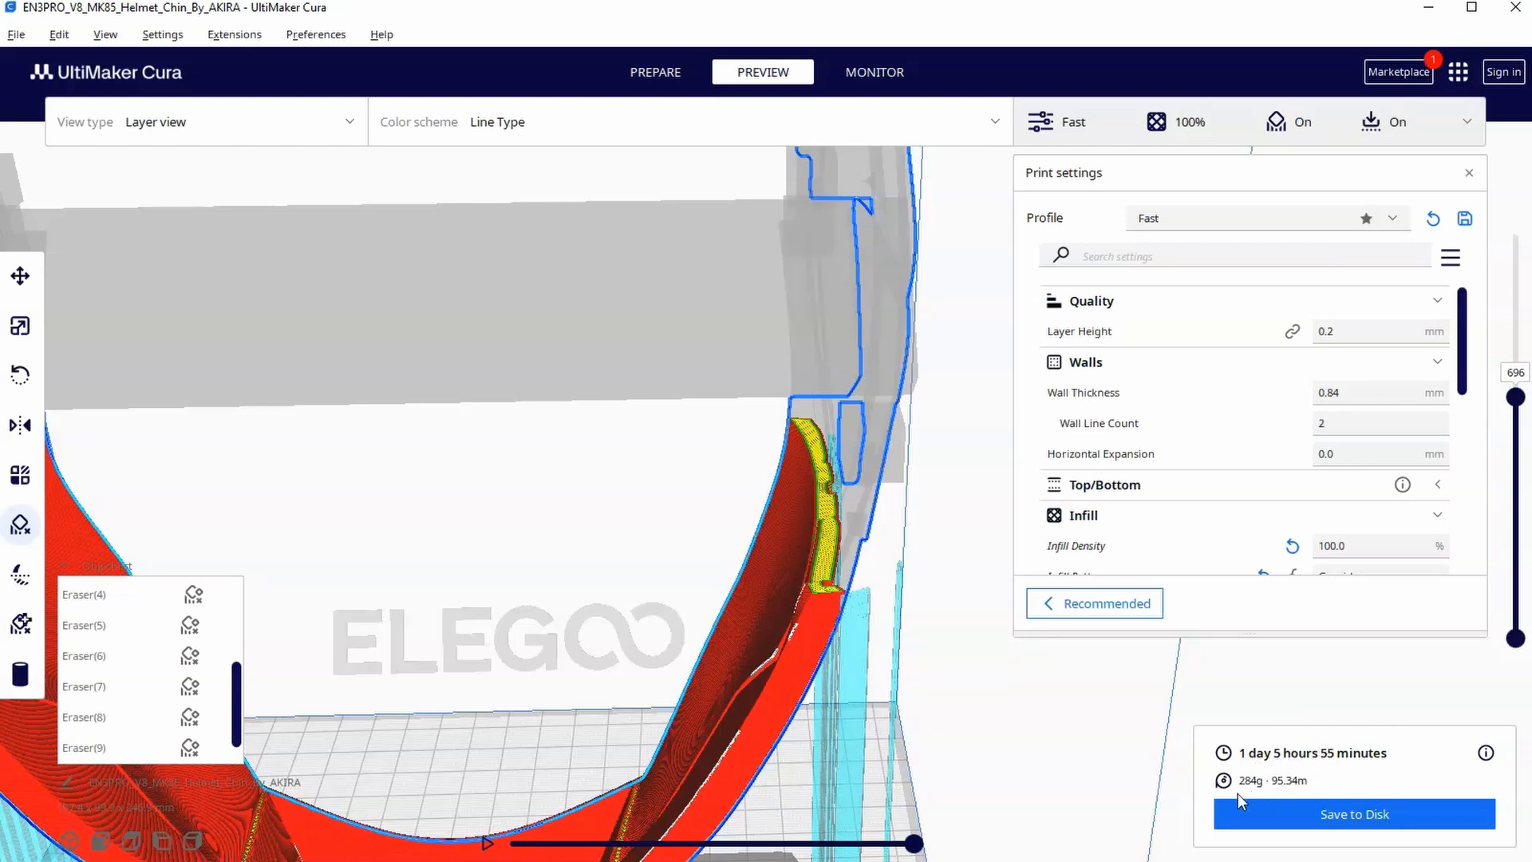
pyautogui.scroll(-8, 874, 492)
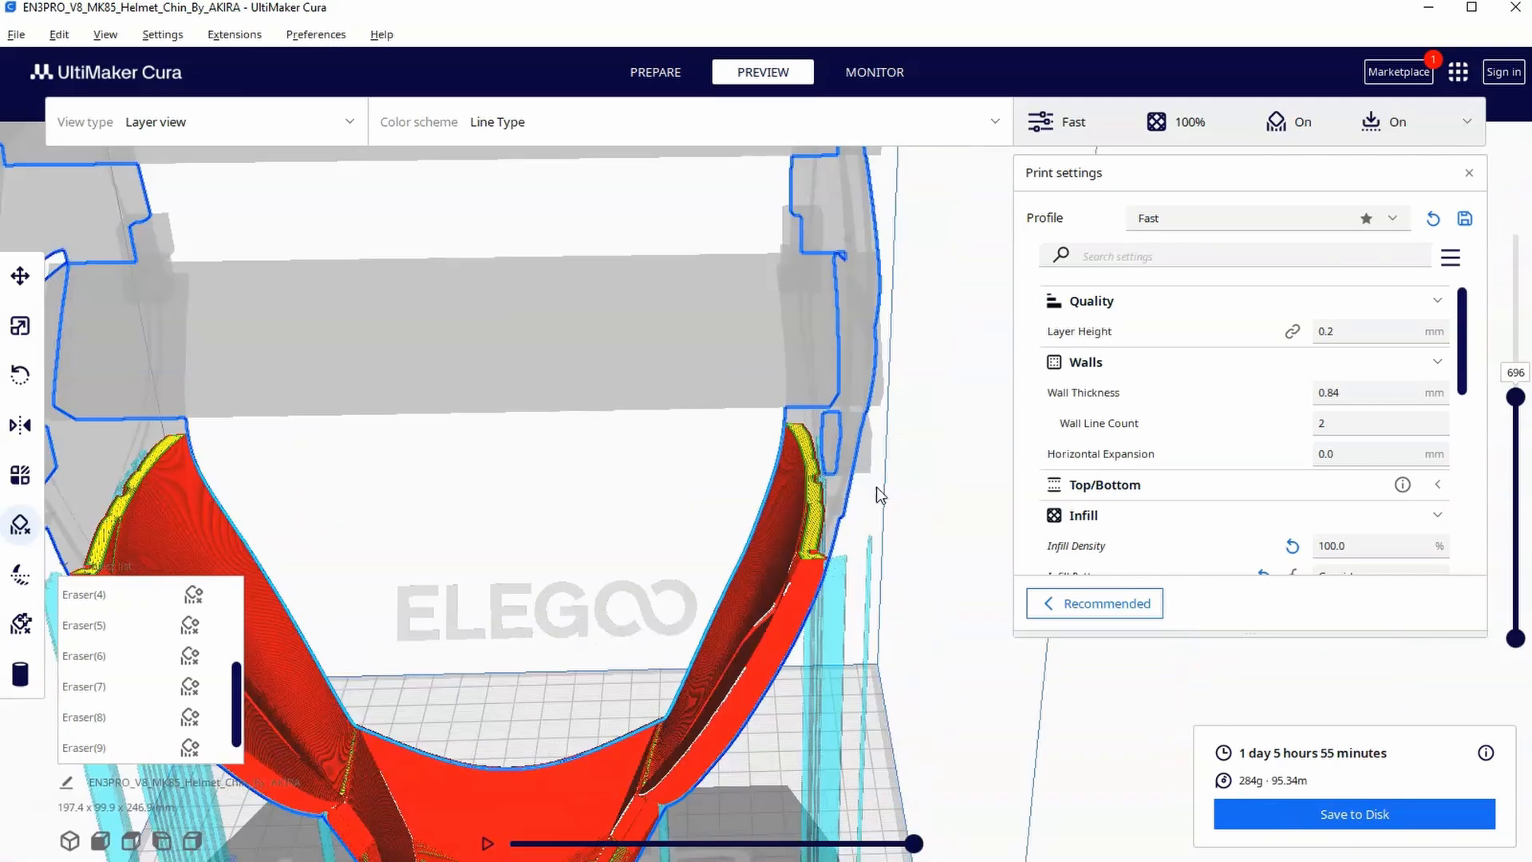
pyautogui.scroll(-5, 874, 491)
# Step: Scrub the layer slider through the solid-infill print and view it from a higher angle
pyautogui.moveTo(1515, 397); pyautogui.dragTo(1515, 549)
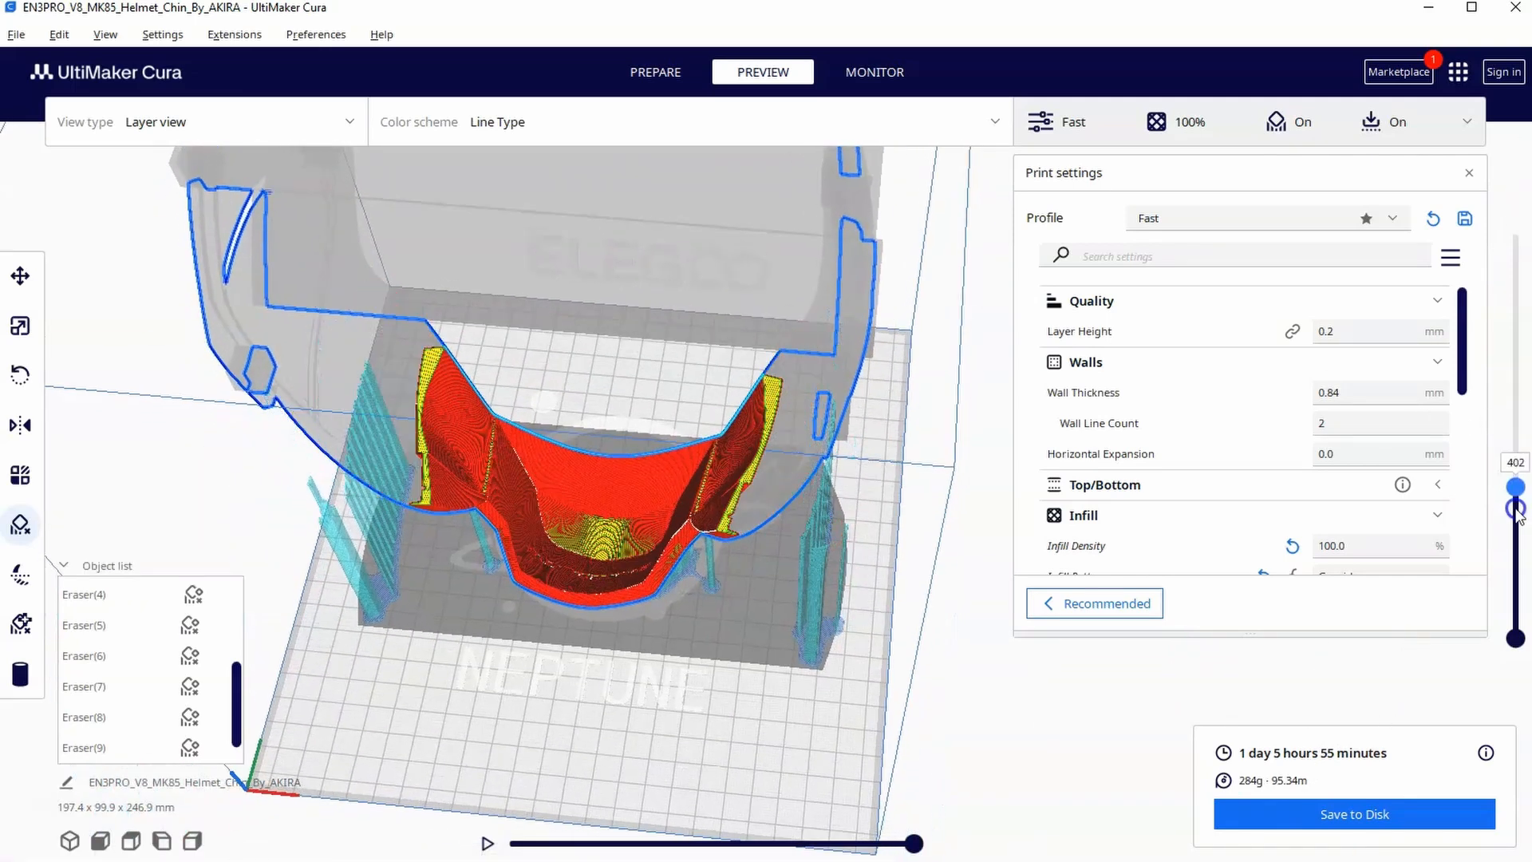
pyautogui.scroll(5, 495, 539)
pyautogui.moveTo(494, 539); pyautogui.dragTo(670, 479, button='right')
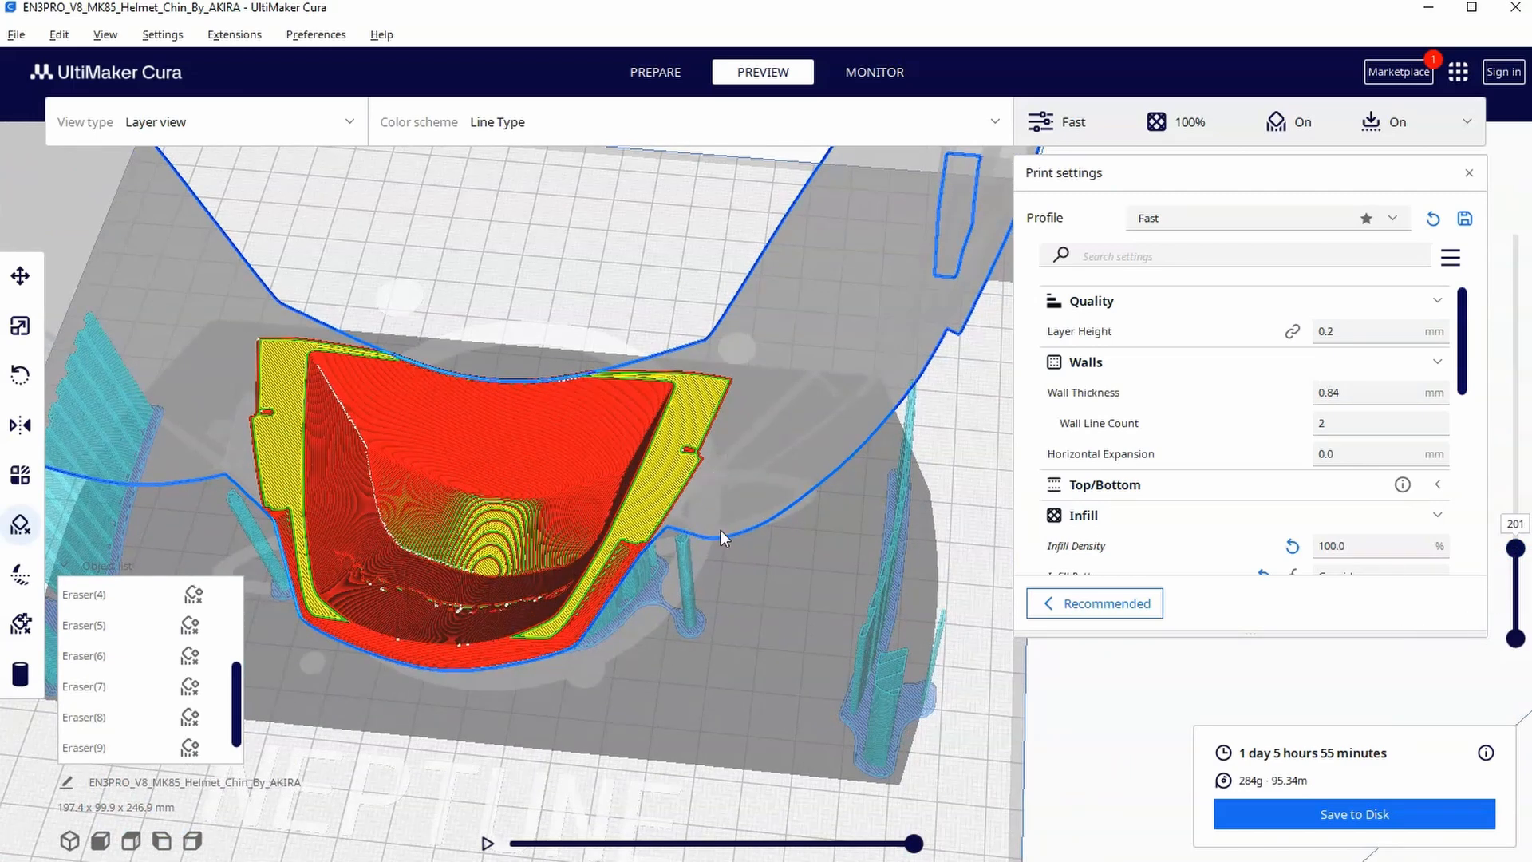
pyautogui.moveTo(1516, 549); pyautogui.dragTo(1515, 359)
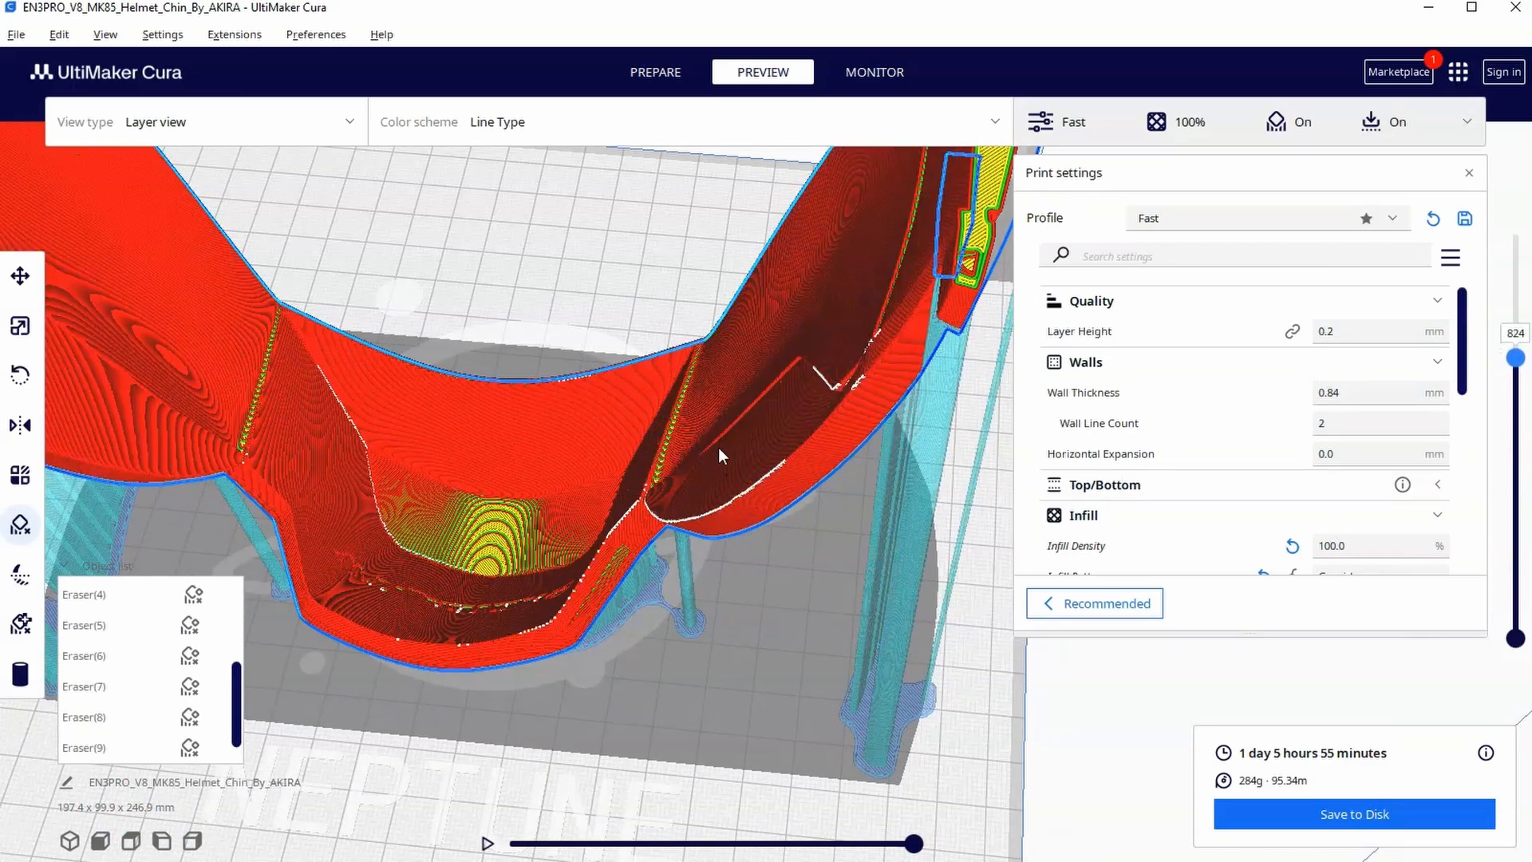
pyautogui.scroll(4, 718, 446)
pyautogui.moveTo(718, 446); pyautogui.dragTo(784, 465, button='right')
pyautogui.scroll(-5, 783, 465)
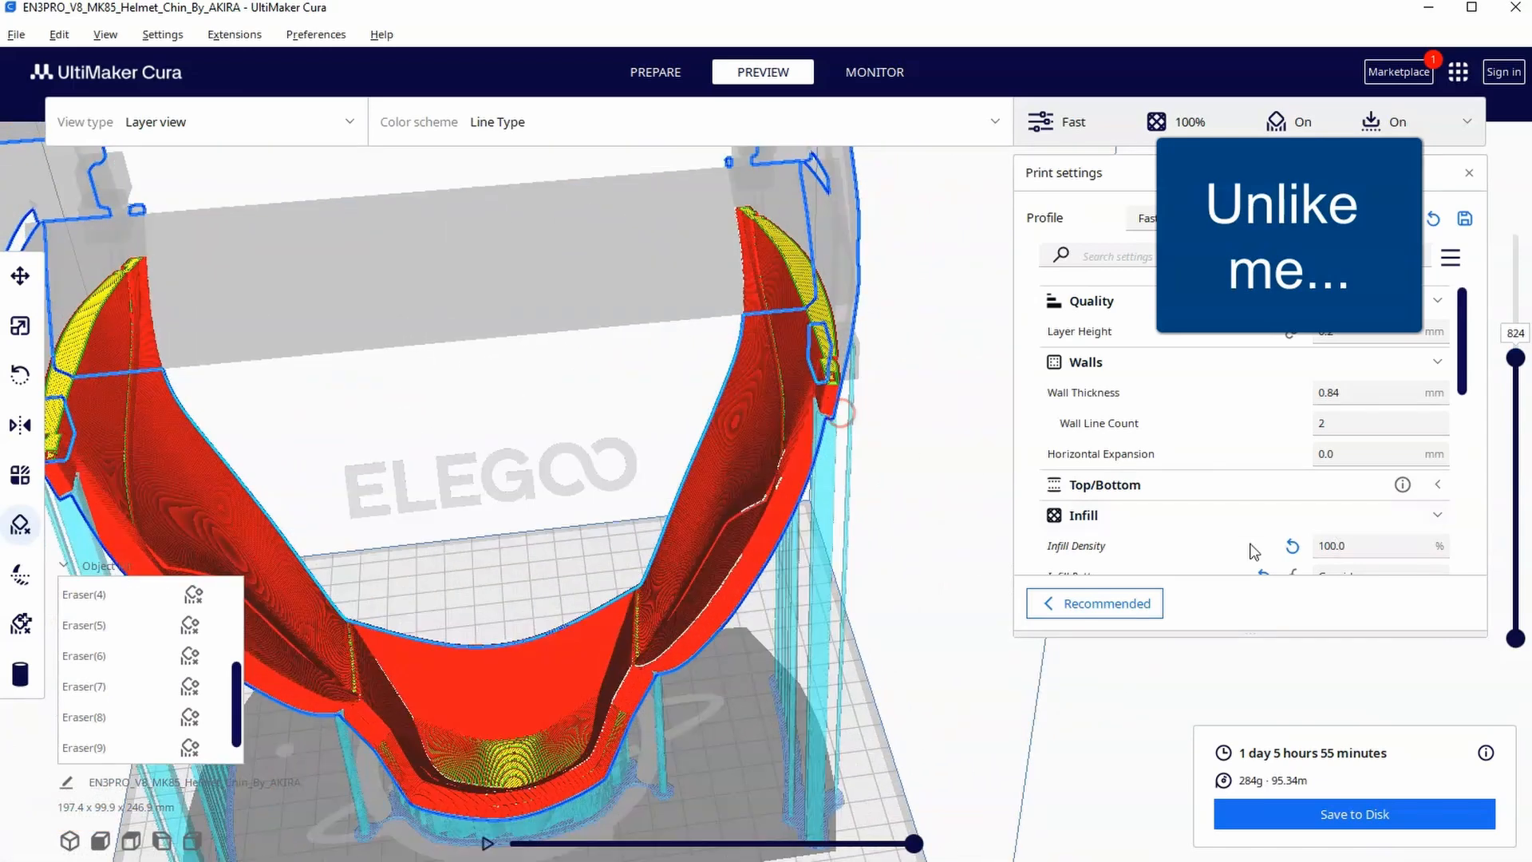
# Step: Set Infill Density back to 10% and Wall Line Count to 4 and reslice, estimating 18 hours 25 minutes
pyautogui.click(1377, 546)
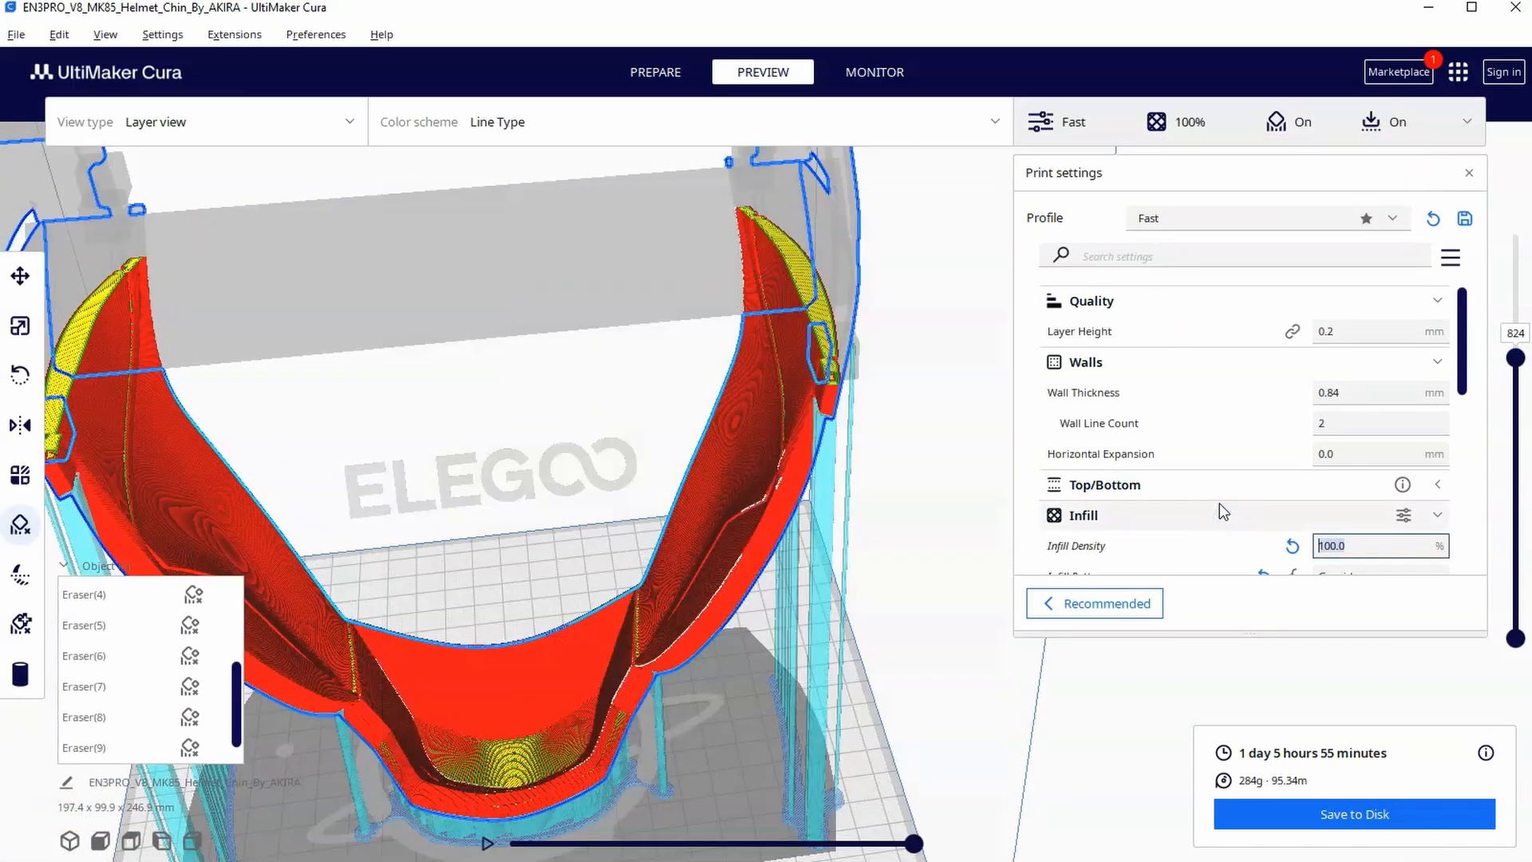
pyautogui.write('10')
pyautogui.click(1377, 422)
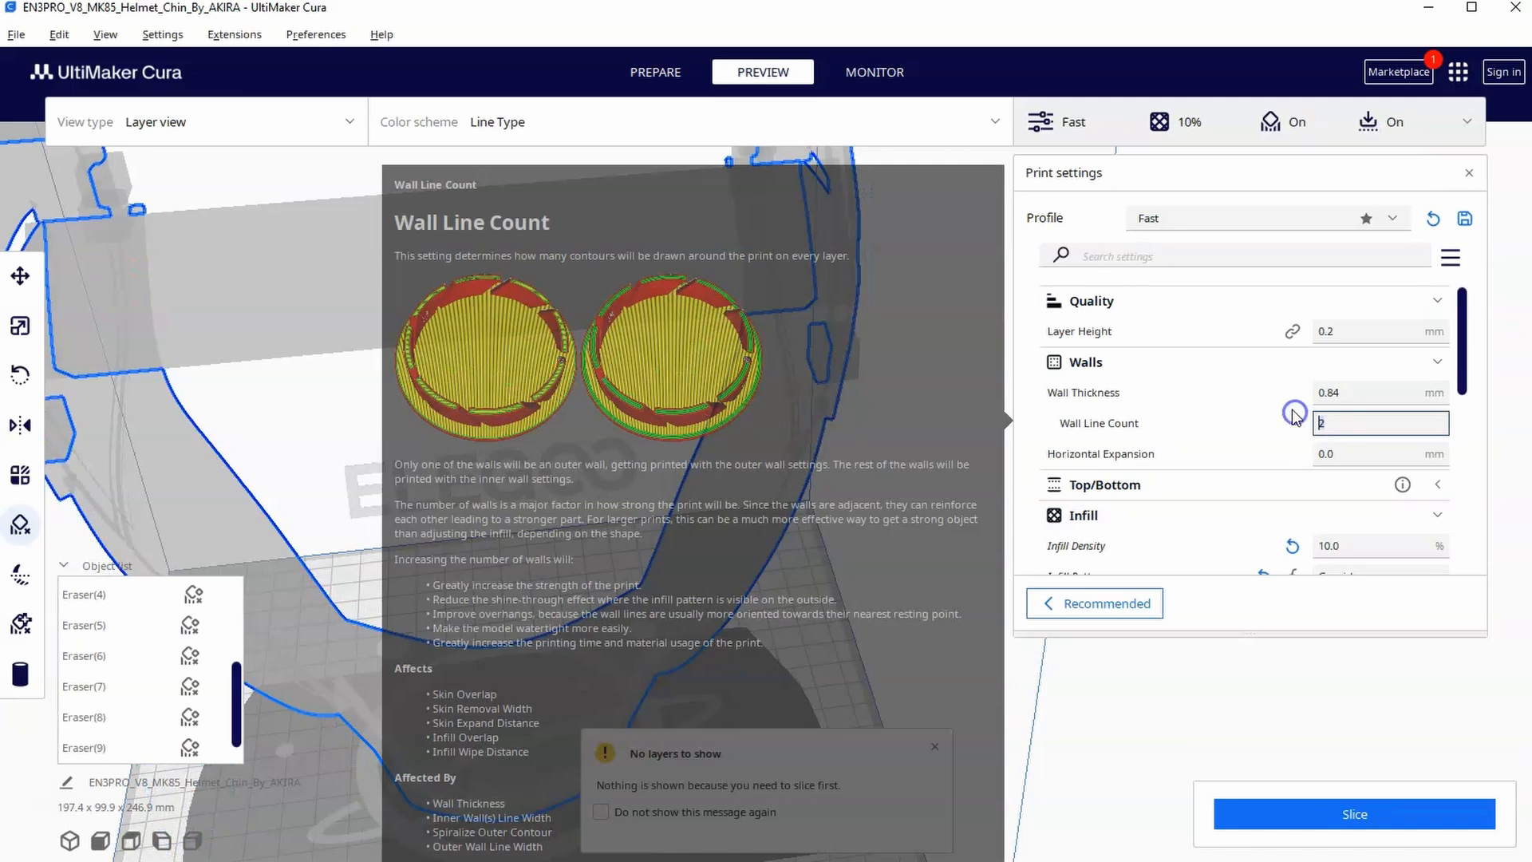
pyautogui.write('4')
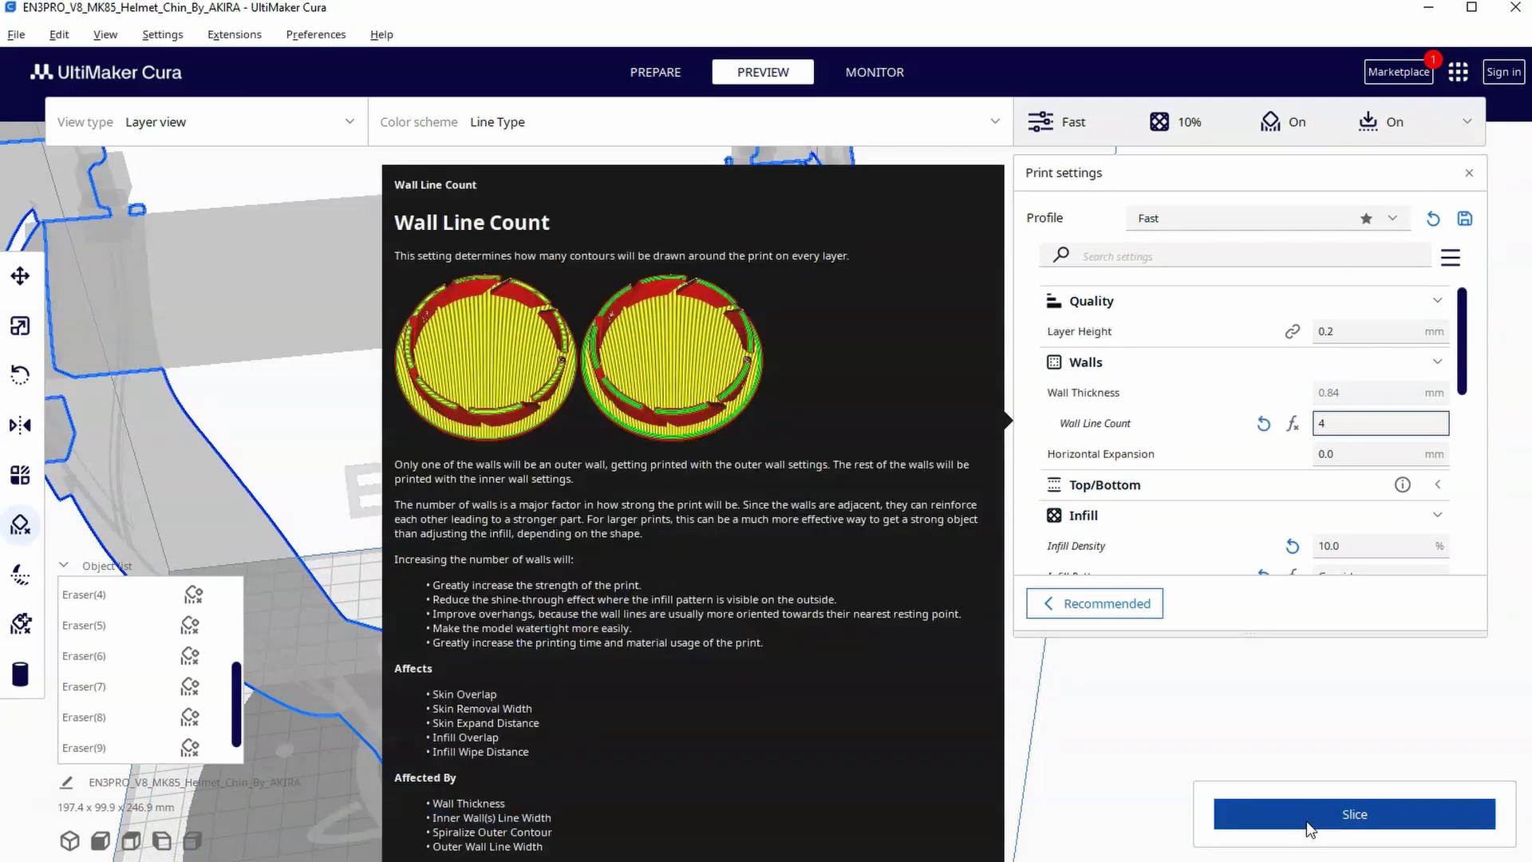
pyautogui.click(1309, 825)
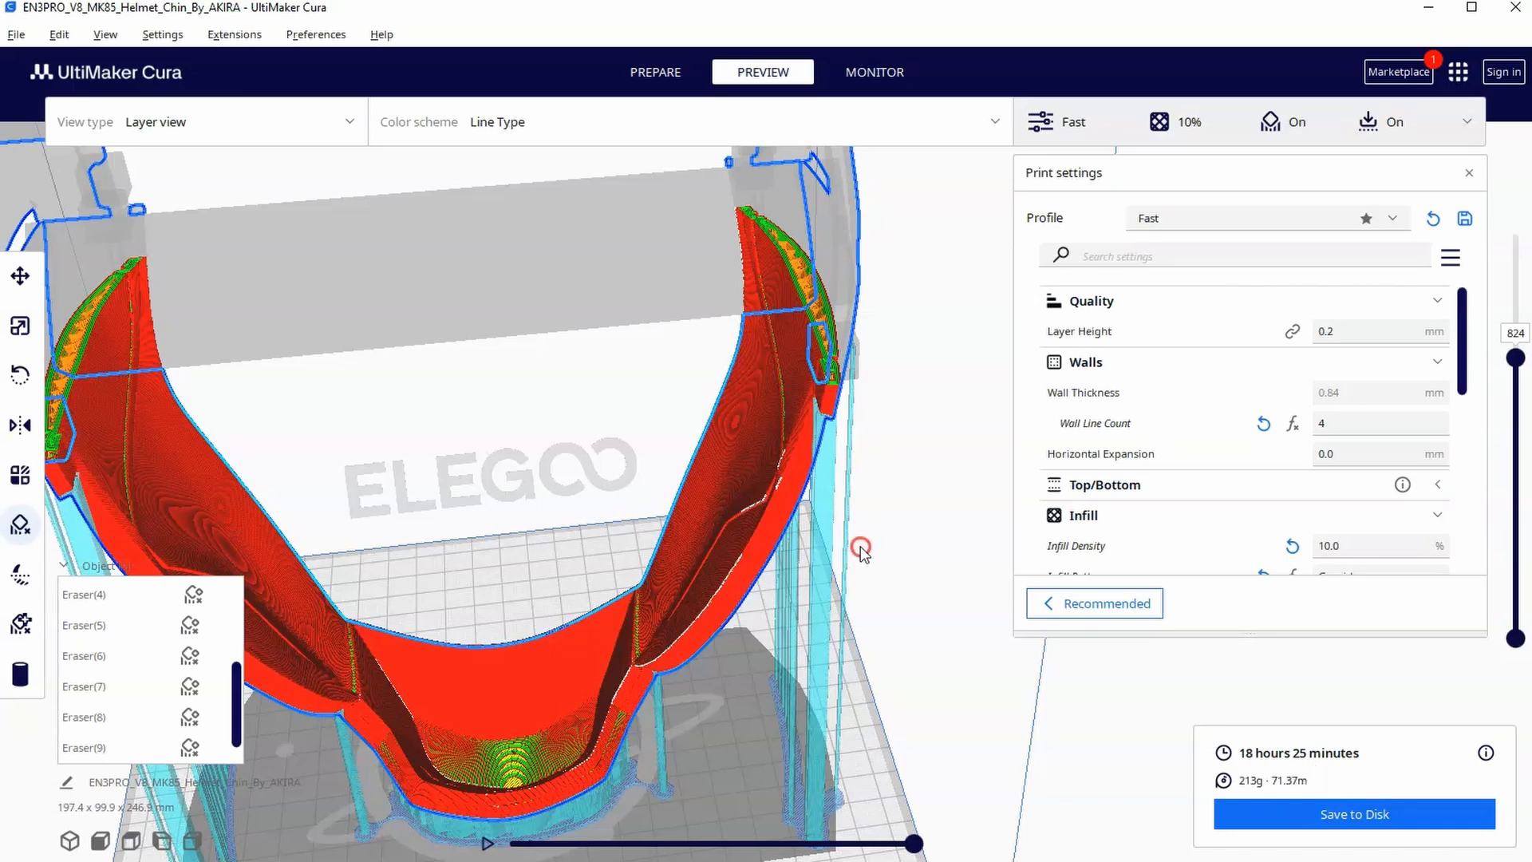
pyautogui.scroll(-2, 861, 549)
pyautogui.scroll(5, 742, 408)
pyautogui.scroll(4, 766, 406)
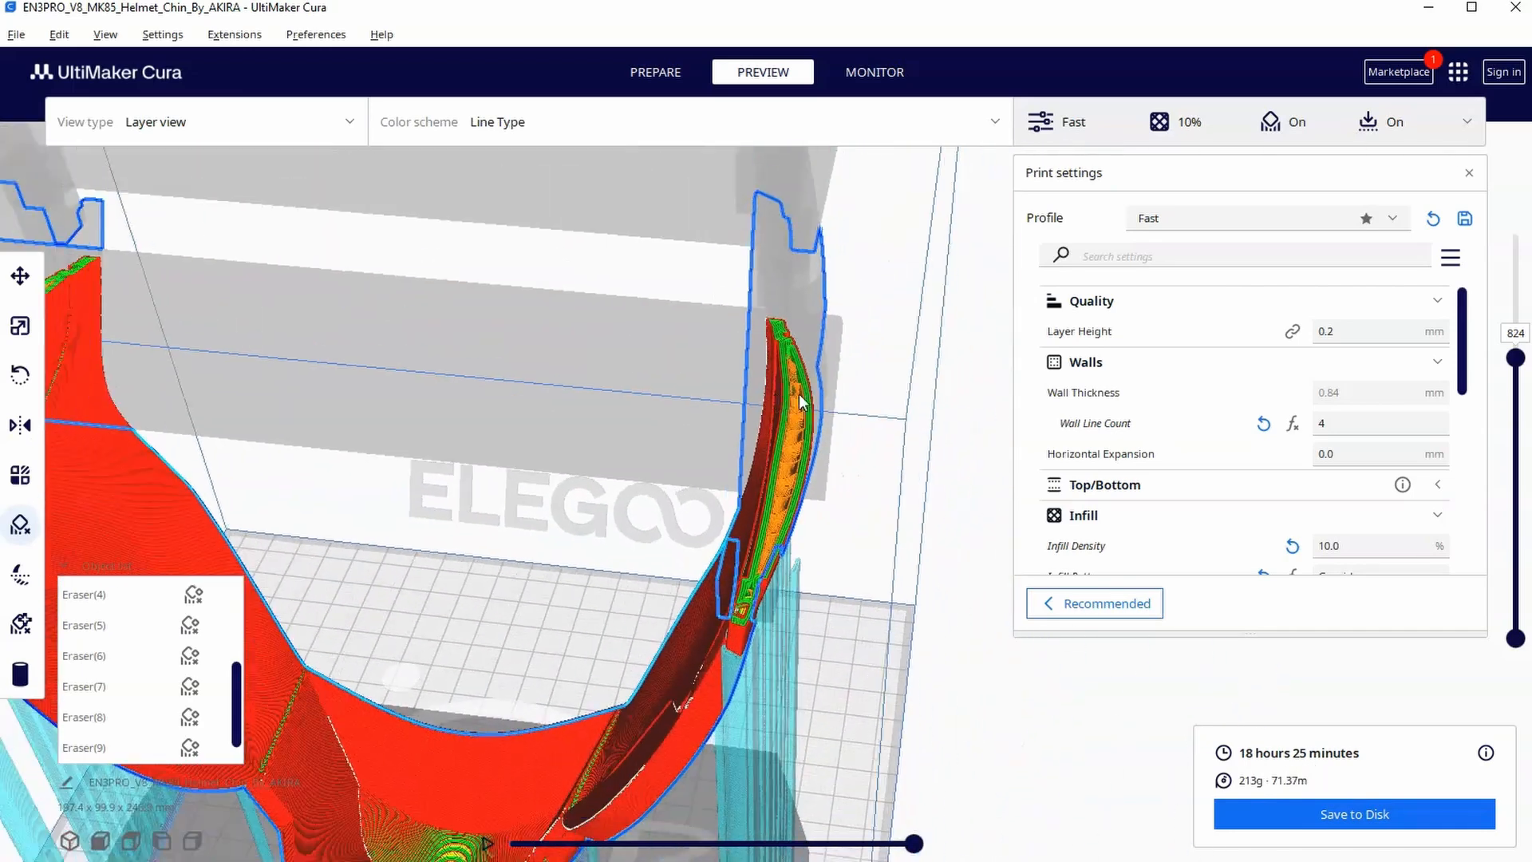
pyautogui.scroll(5, 800, 401)
pyautogui.scroll(3, 818, 444)
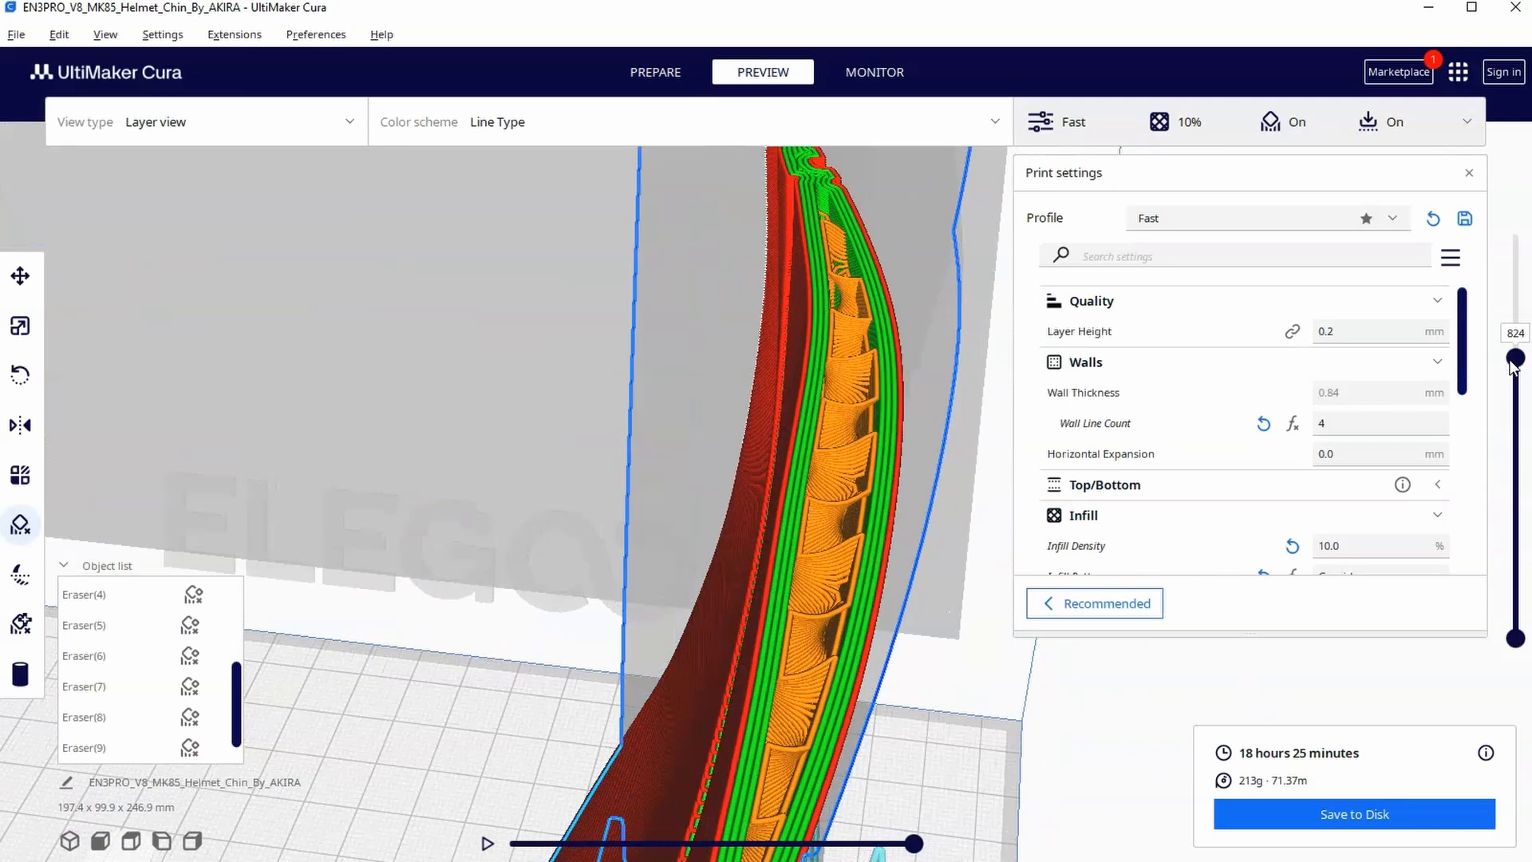
# Step: Cut the preview to lower layers and orbit onto the cross-section to check the four-wall edges
pyautogui.moveTo(1514, 359); pyautogui.dragTo(1514, 400)
pyautogui.moveTo(909, 555)
pyautogui.mouseDown(button='right')
pyautogui.moveTo(792, 399)
pyautogui.moveTo(785, 509)
pyautogui.mouseUp(button='right')
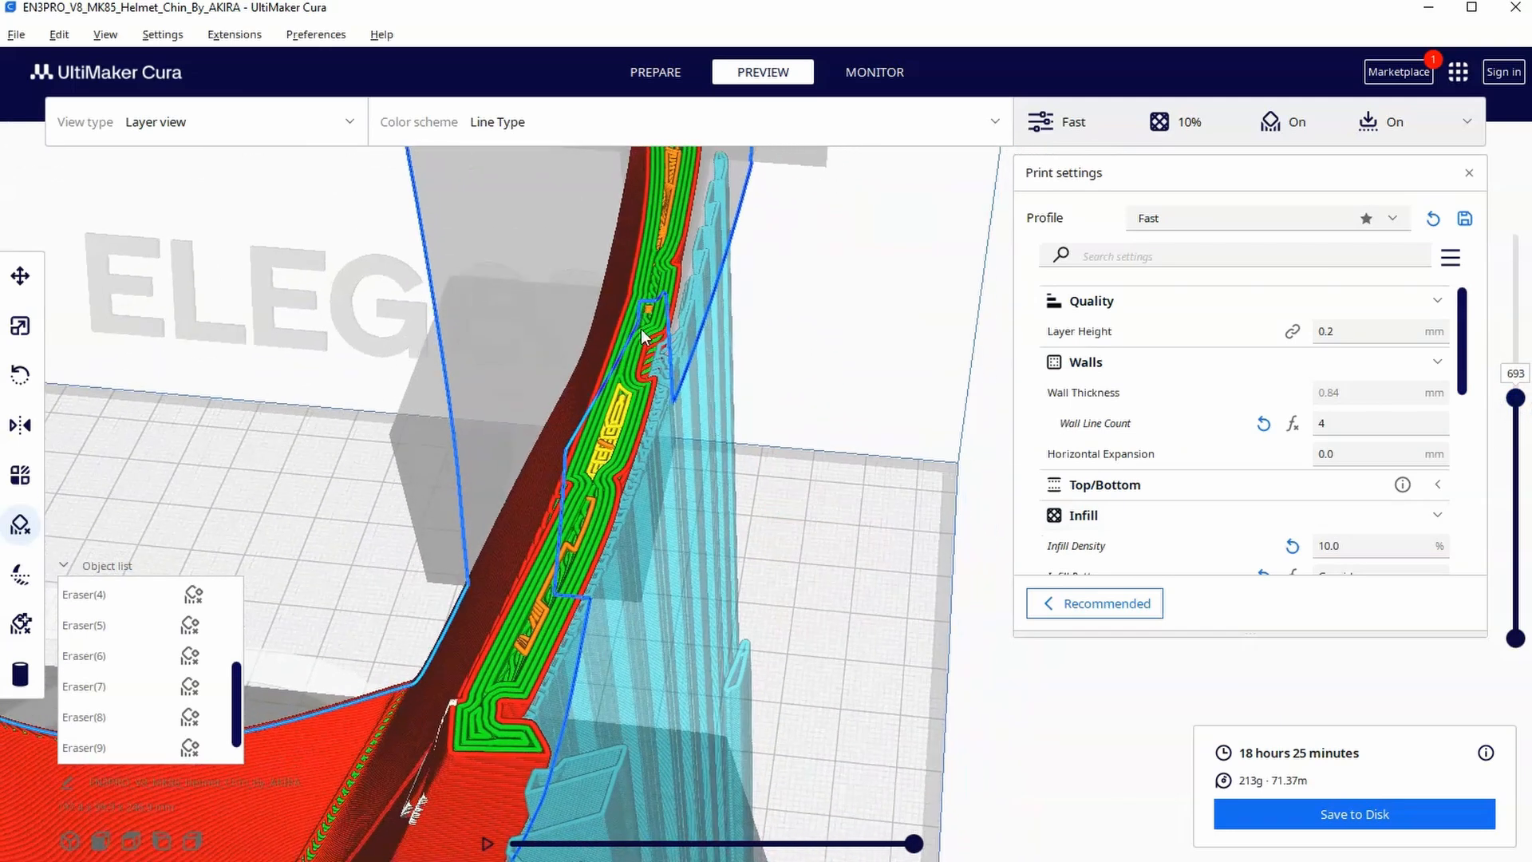
pyautogui.moveTo(740, 308); pyautogui.dragTo(665, 312, button='right')
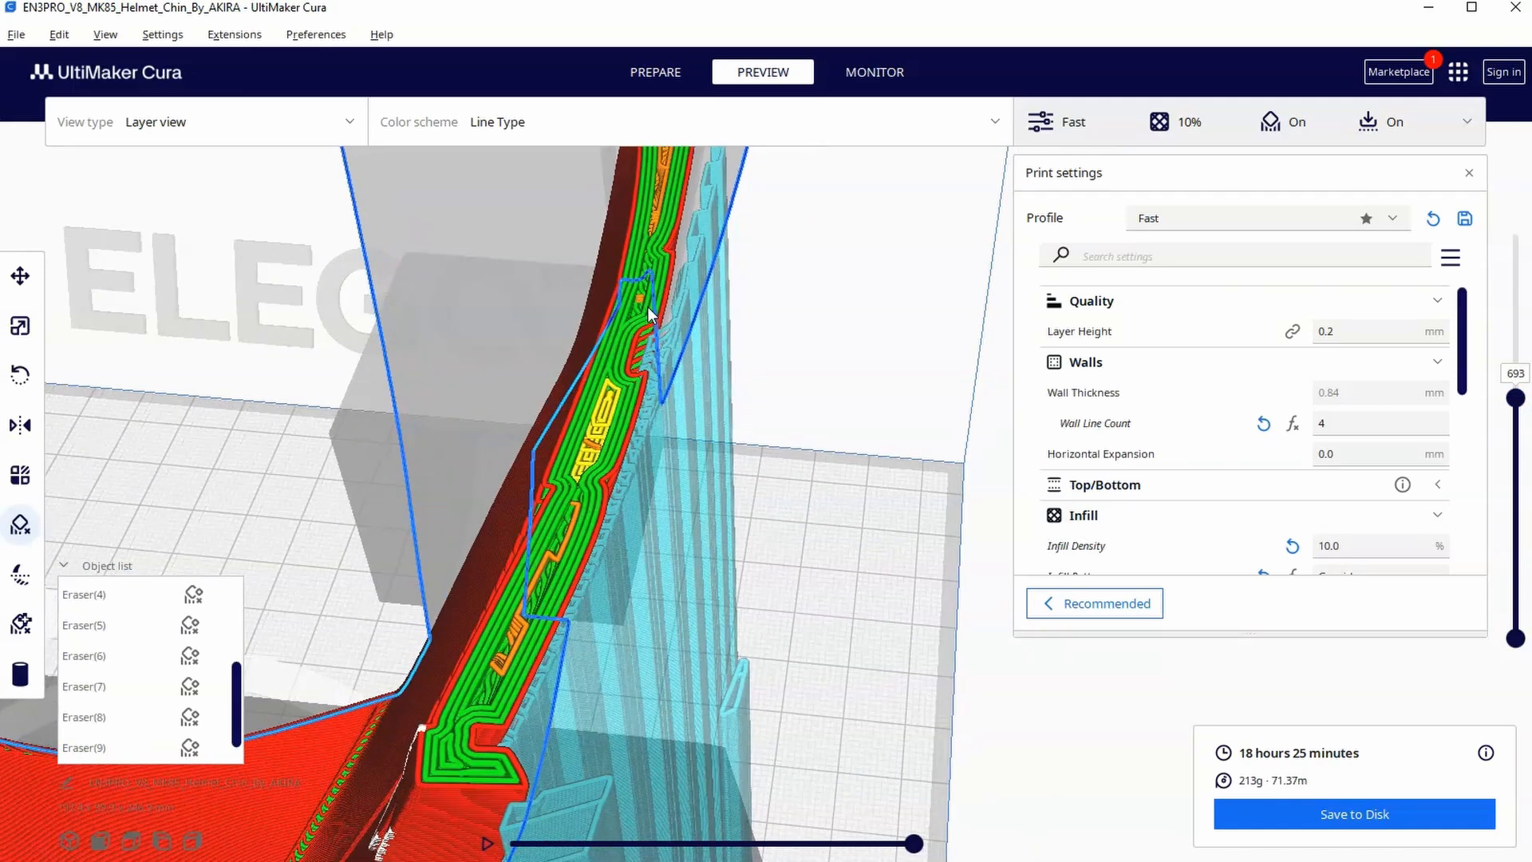
pyautogui.scroll(-1, 664, 312)
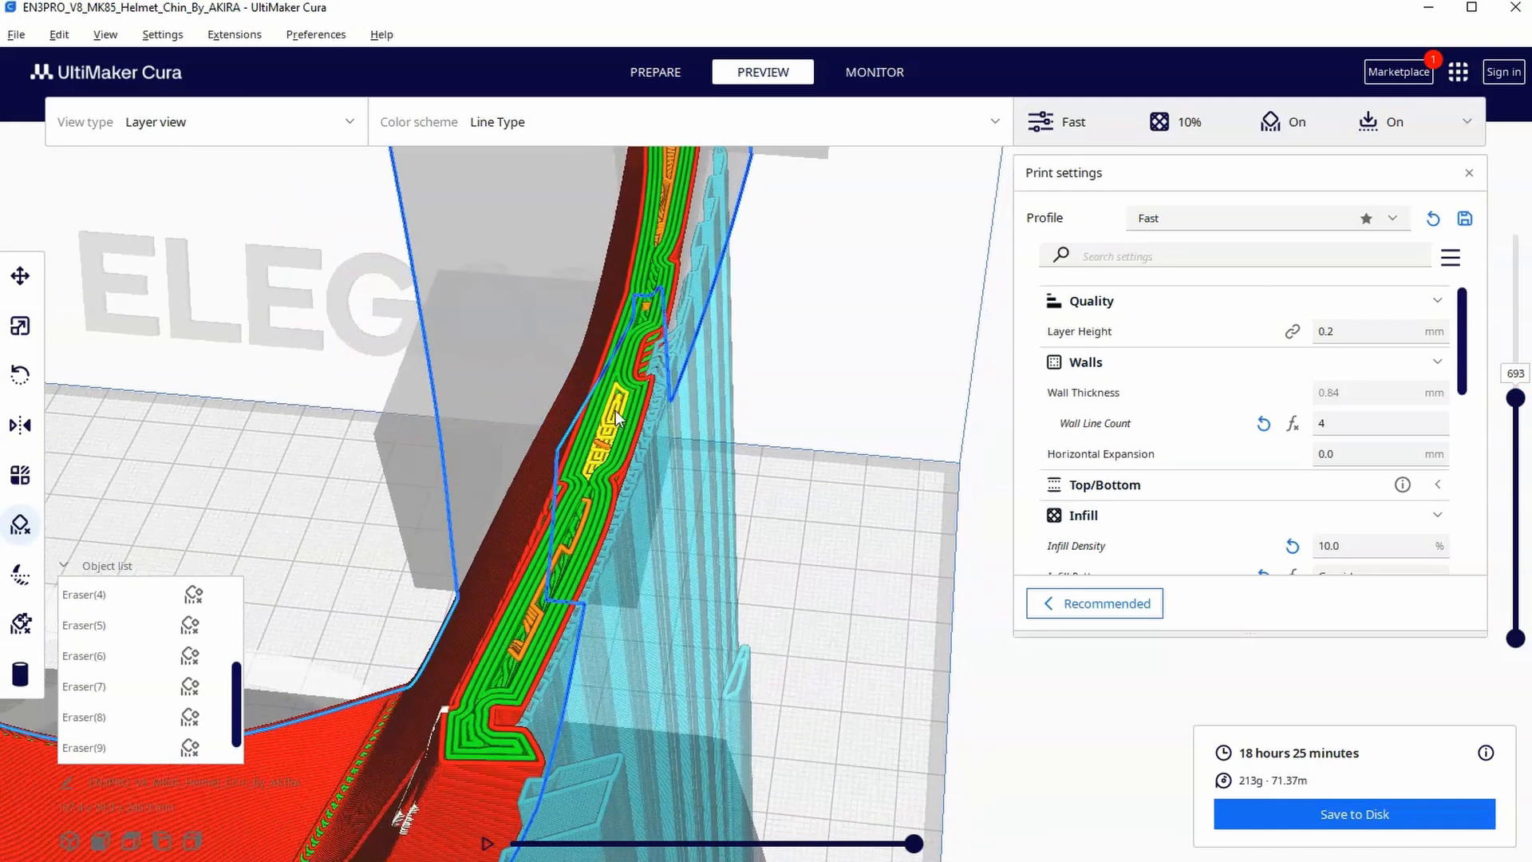
pyautogui.moveTo(1515, 399); pyautogui.dragTo(1515, 453)
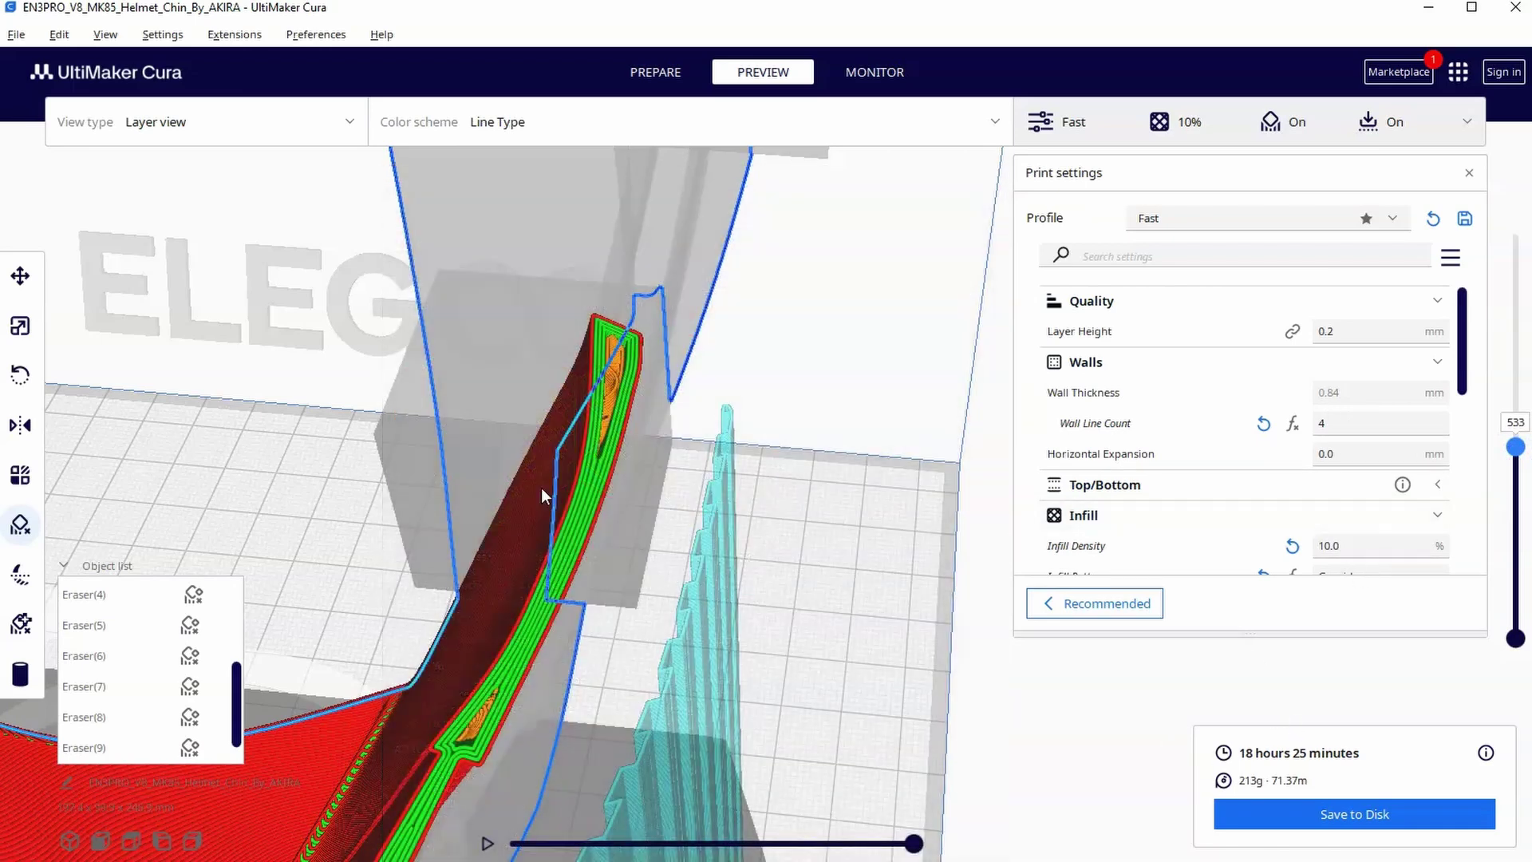
pyautogui.moveTo(542, 487); pyautogui.dragTo(673, 463, button='right')
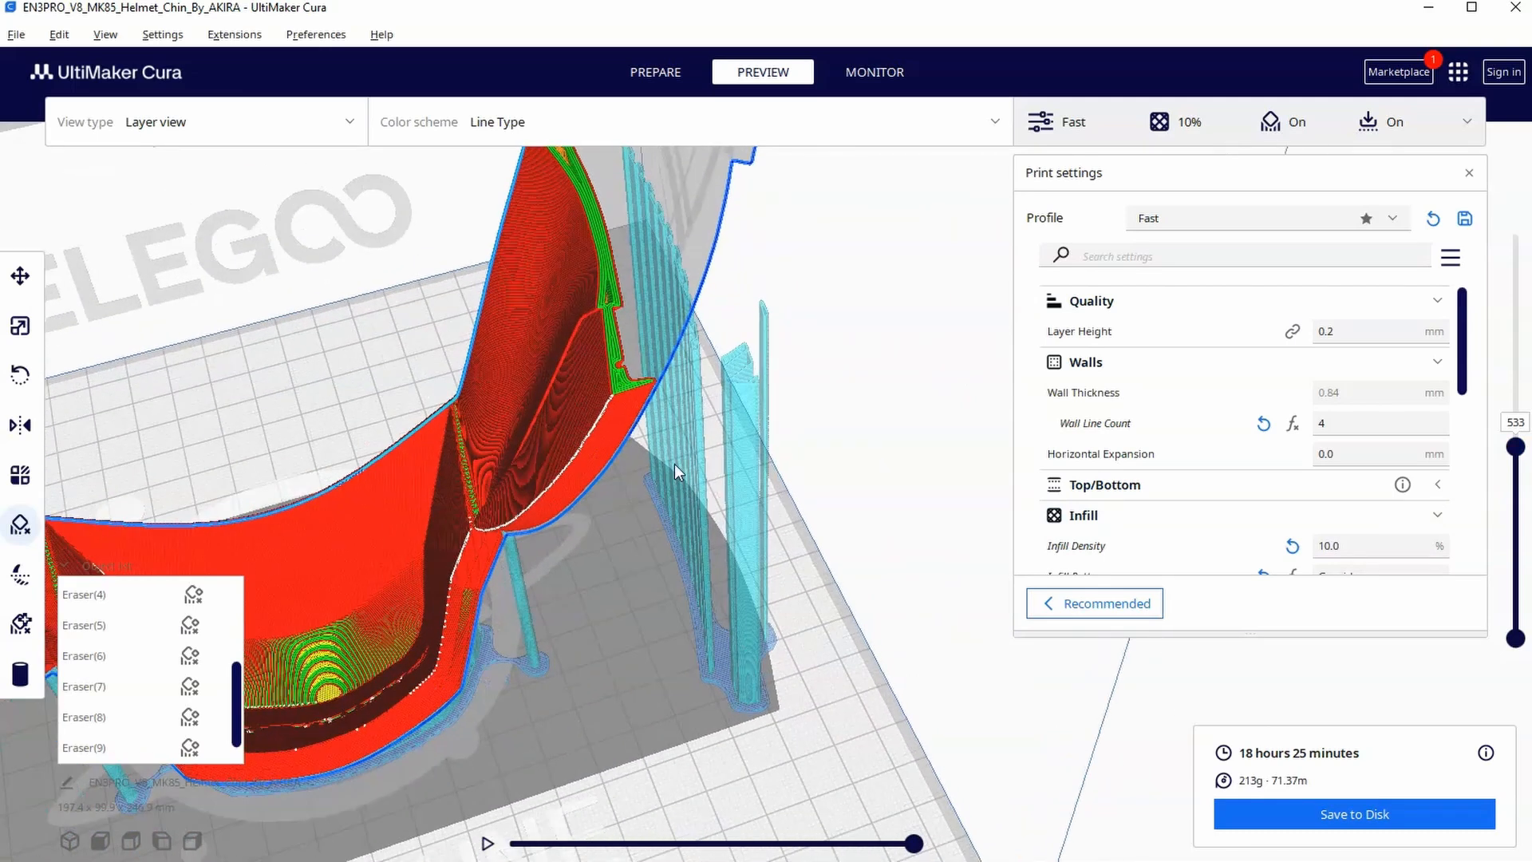
pyautogui.scroll(-5, 671, 461)
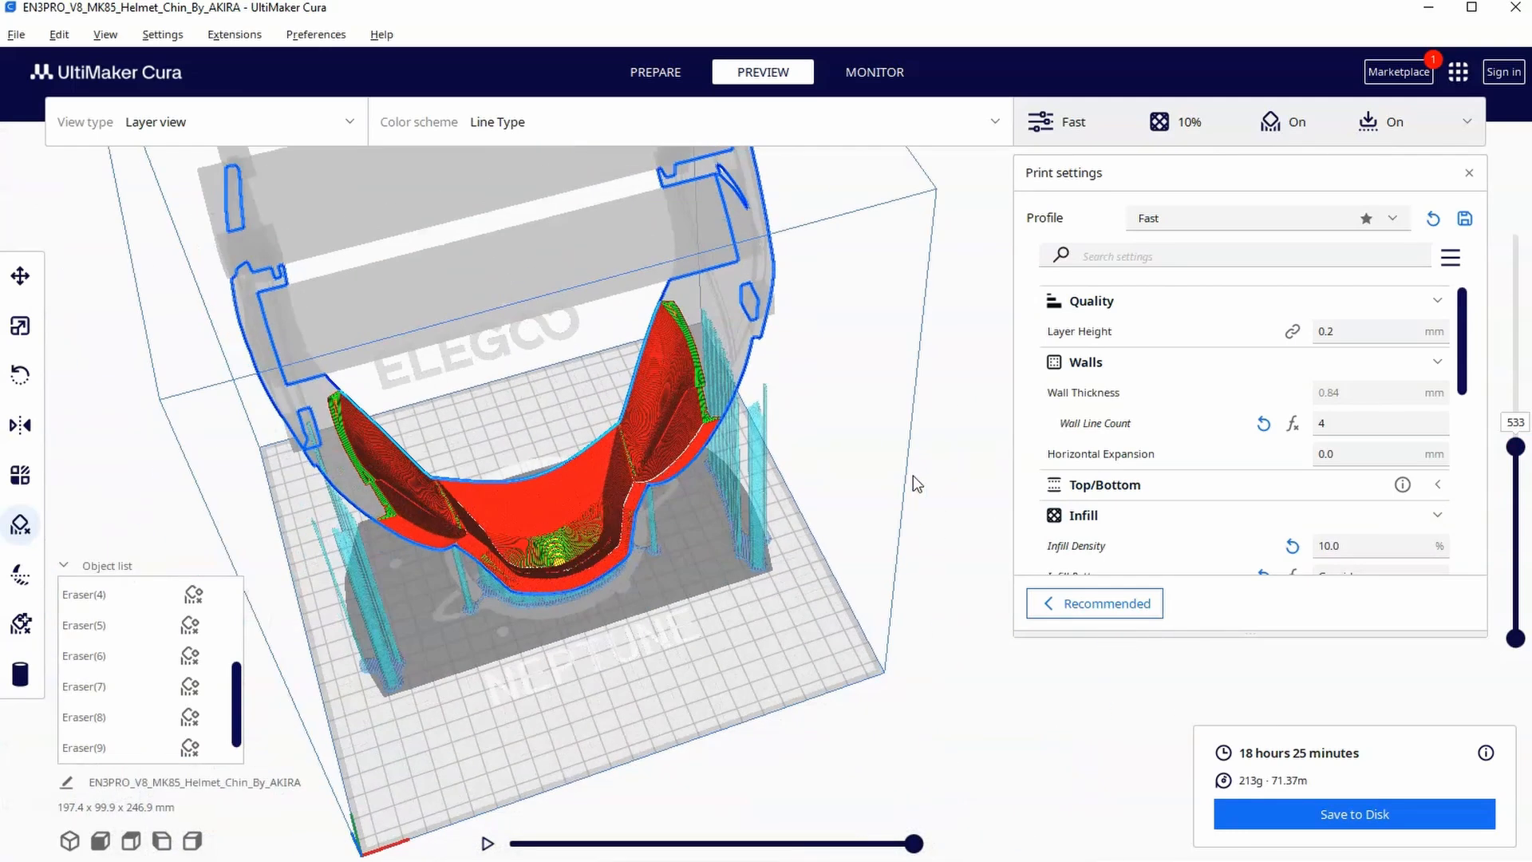
# Step: Return to the Prepare stage and dismiss the Open file(s) dialog without loading anything
pyautogui.click(654, 73)
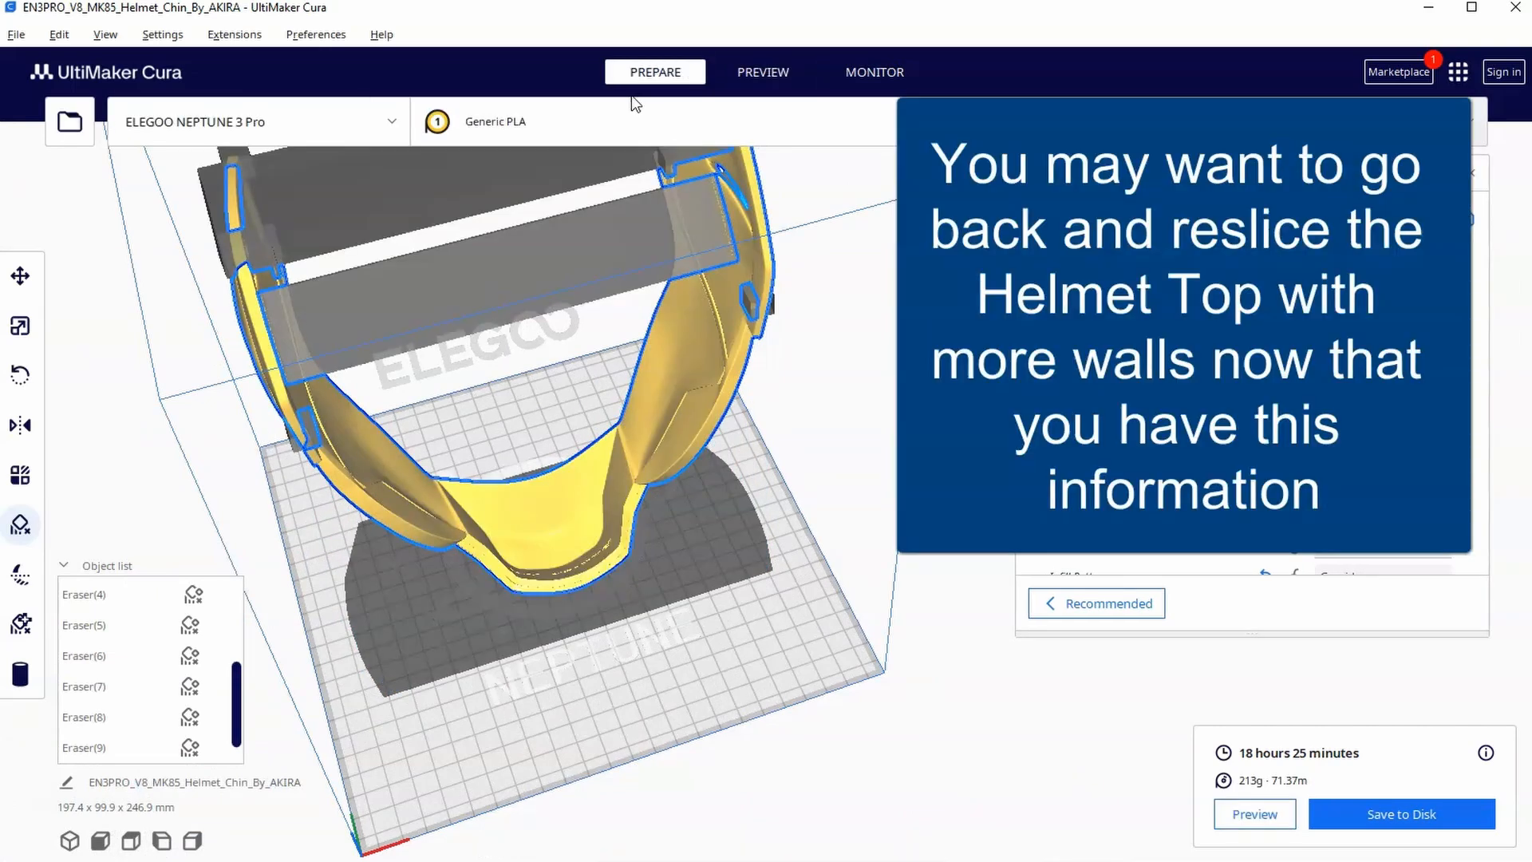
pyautogui.scroll(-3, 634, 385)
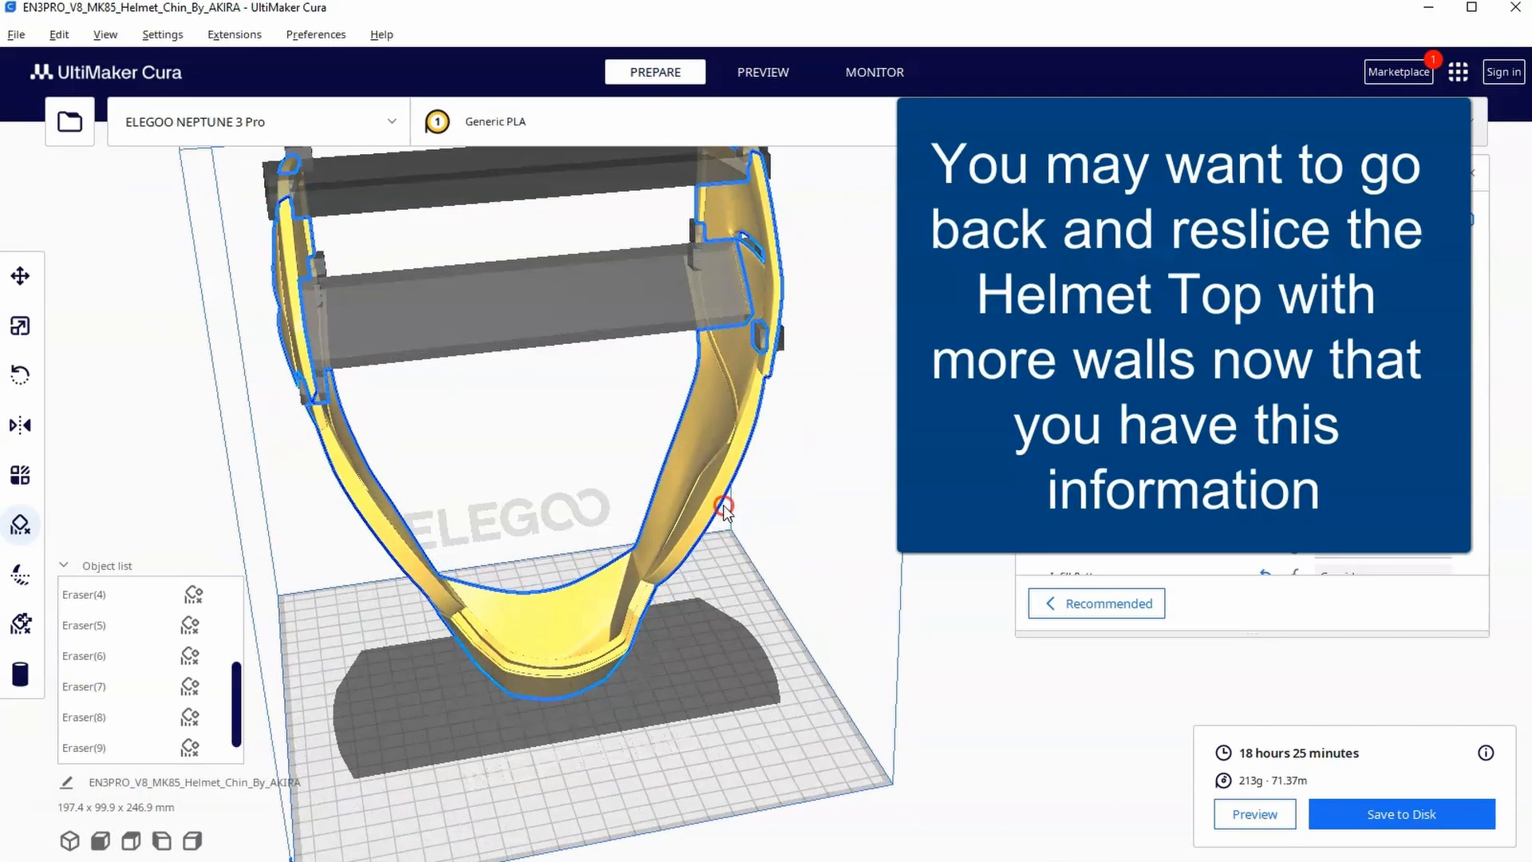
pyautogui.click(70, 120)
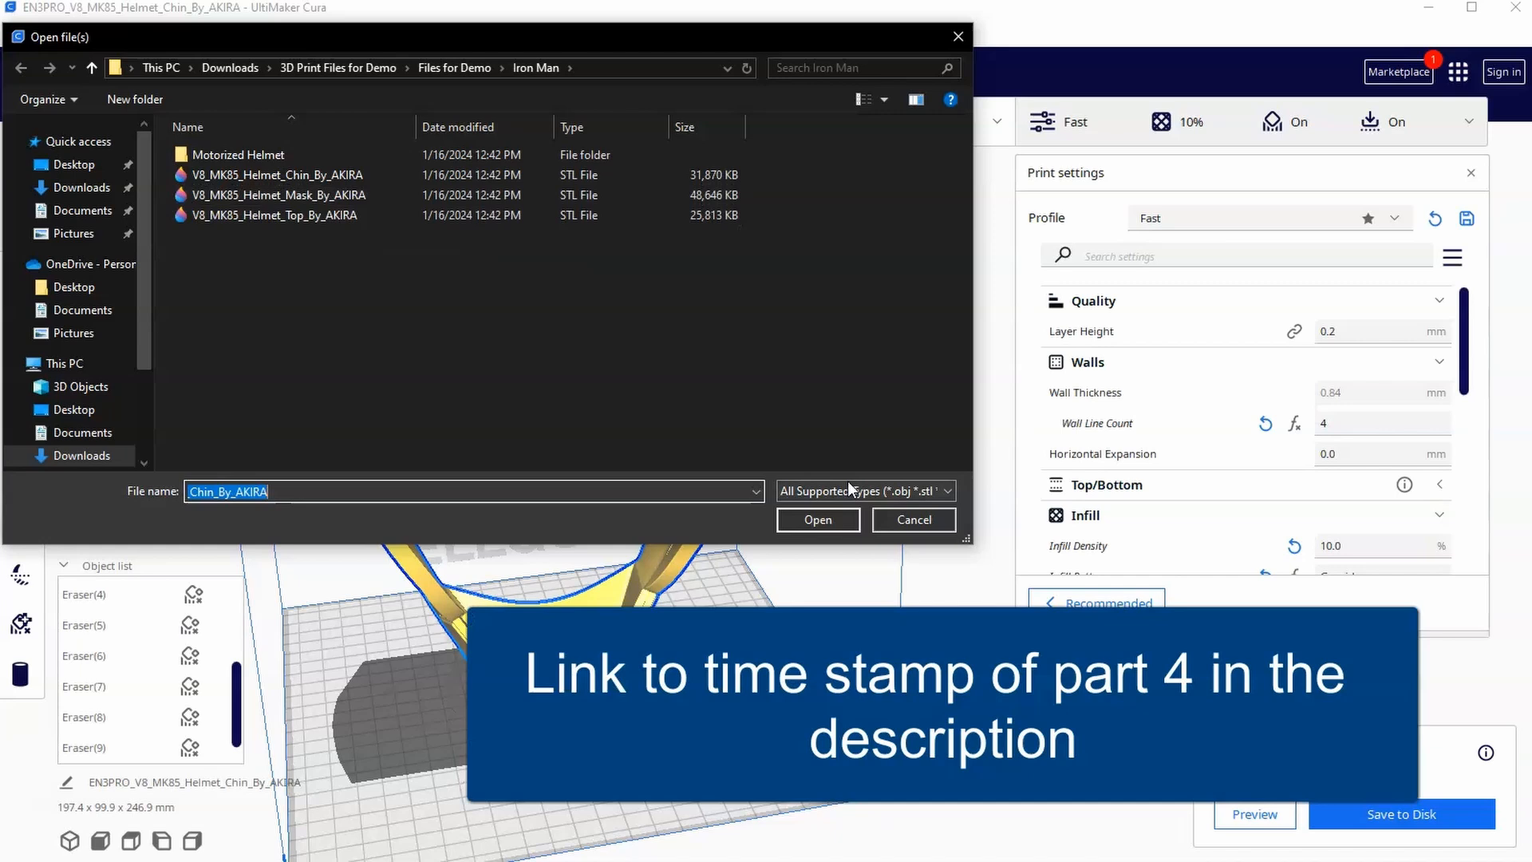
pyautogui.click(910, 520)
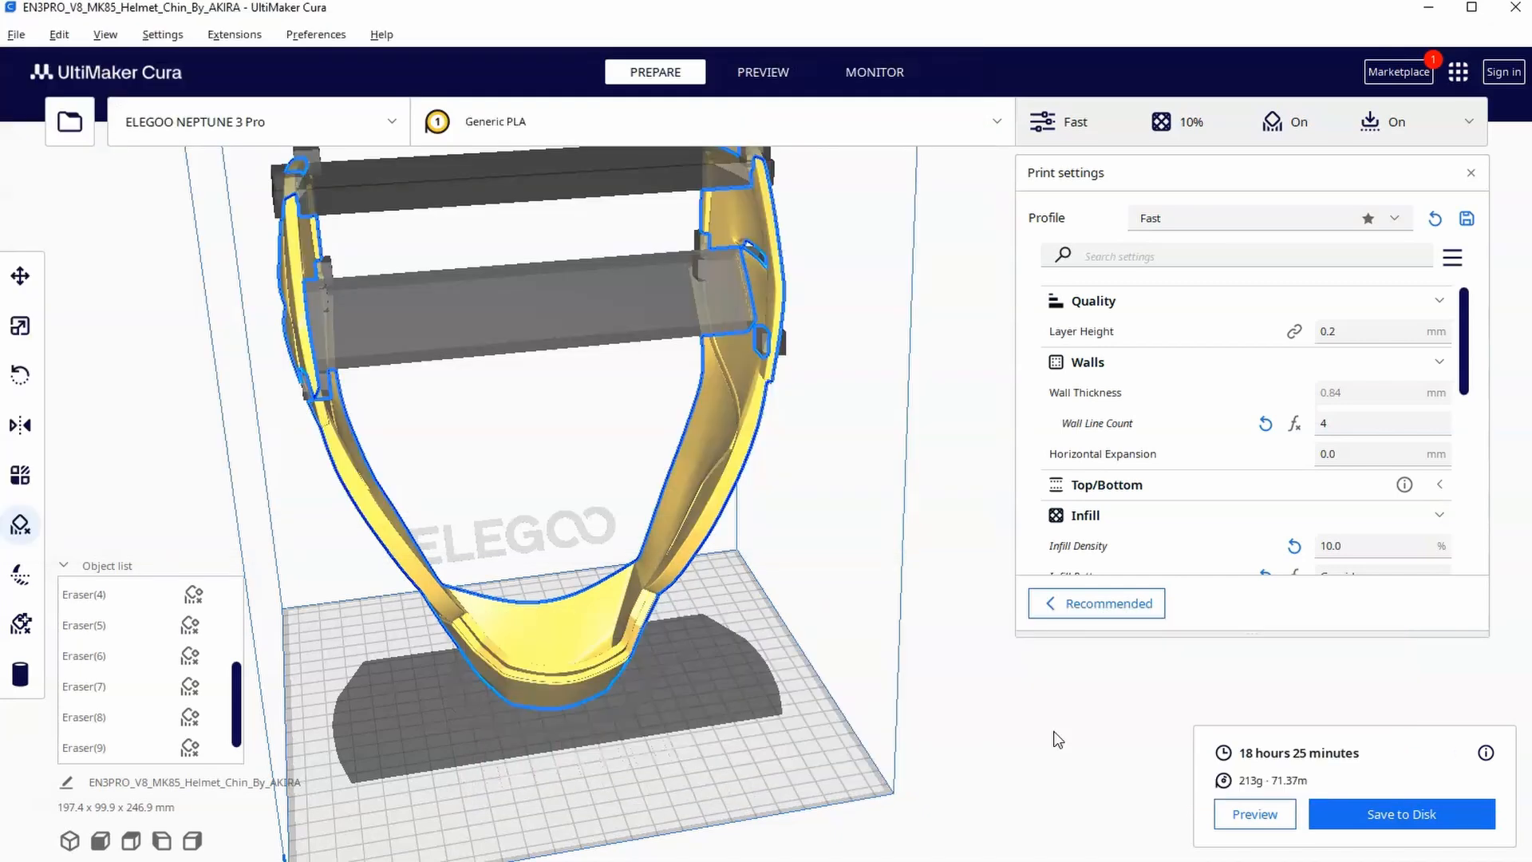